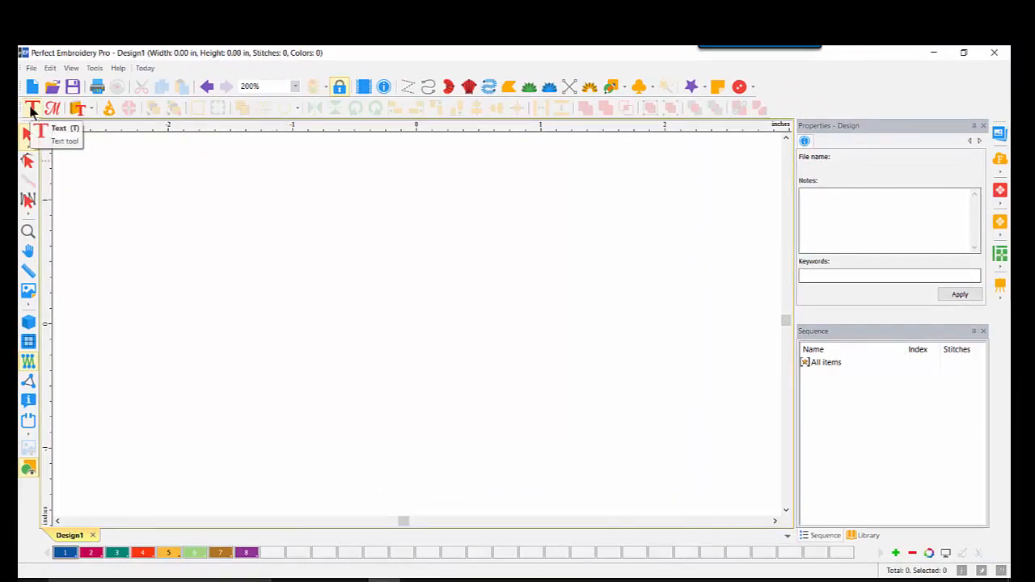
Add a text object on the canvas reading the person's first name and narrow it to 3.00 in wide.
{"action": "left_click", "coordinate": [33, 110]}
{"action": "left_click", "coordinate": [328, 337]}
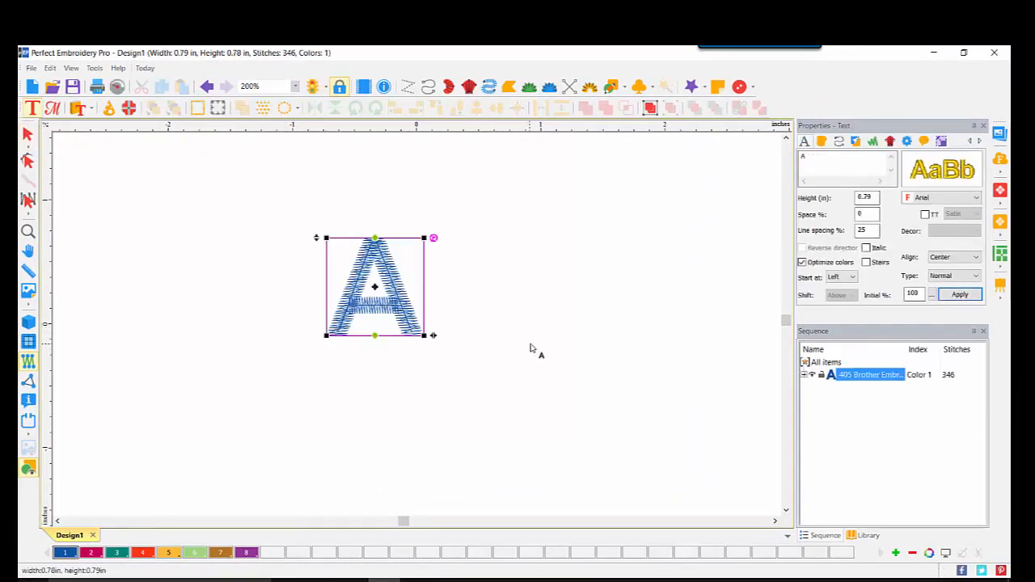
{"action": "left_click", "coordinate": [808, 161]}
{"action": "double_click", "coordinate": [809, 160]}
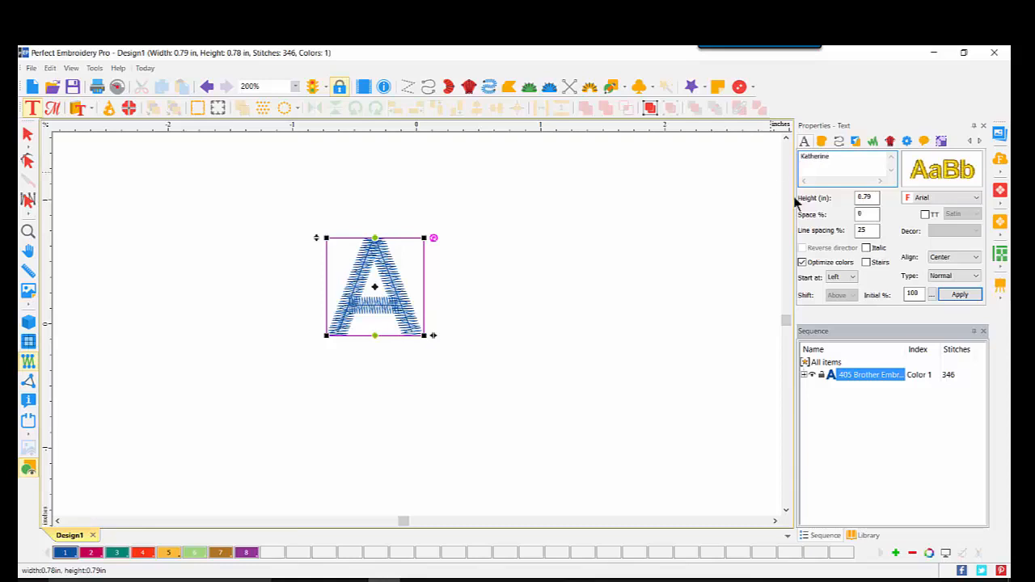
{"action": "mouse_move", "coordinate": [943, 180]}
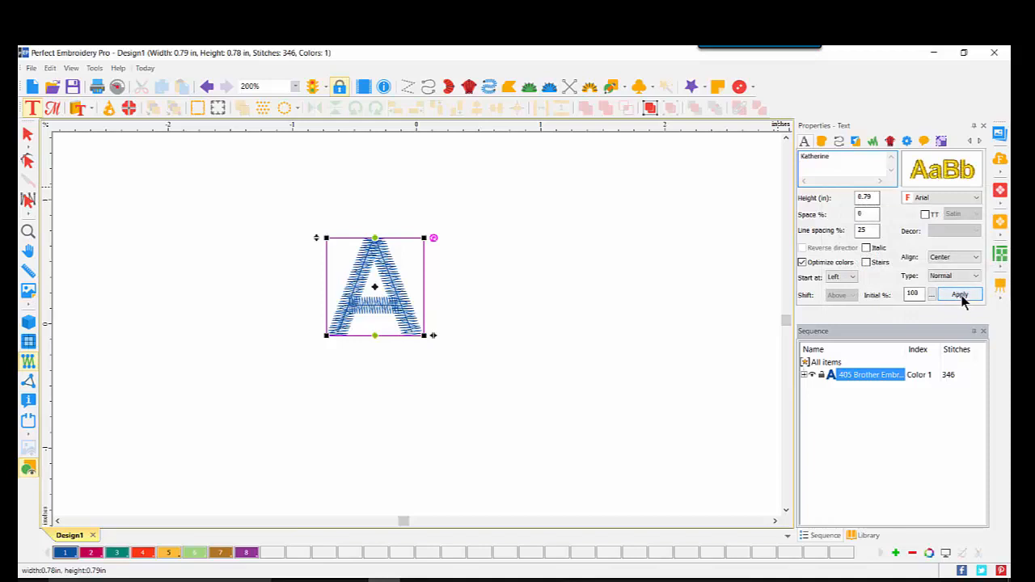
{"action": "left_click", "coordinate": [961, 297]}
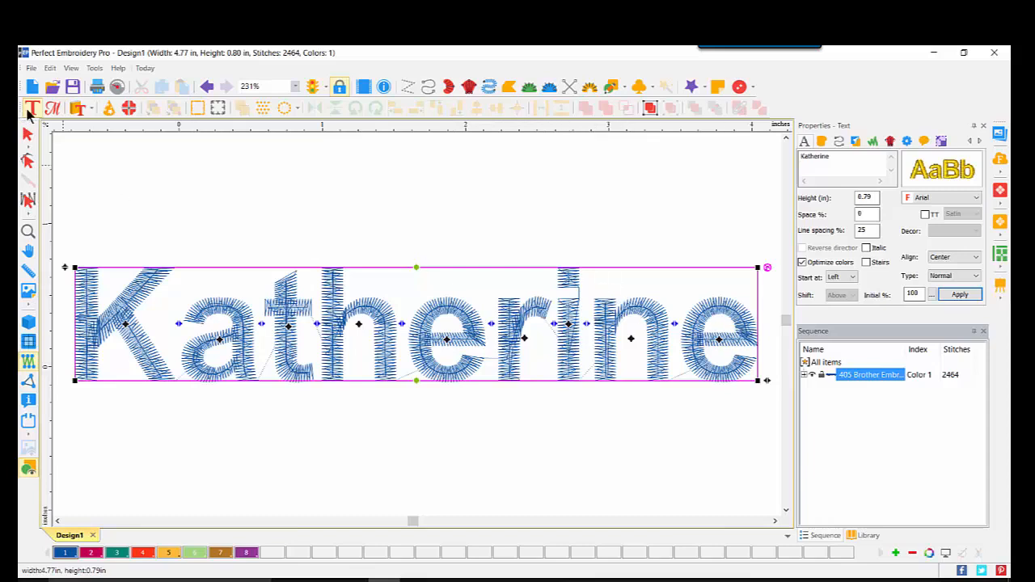
{"action": "left_click", "coordinate": [28, 137]}
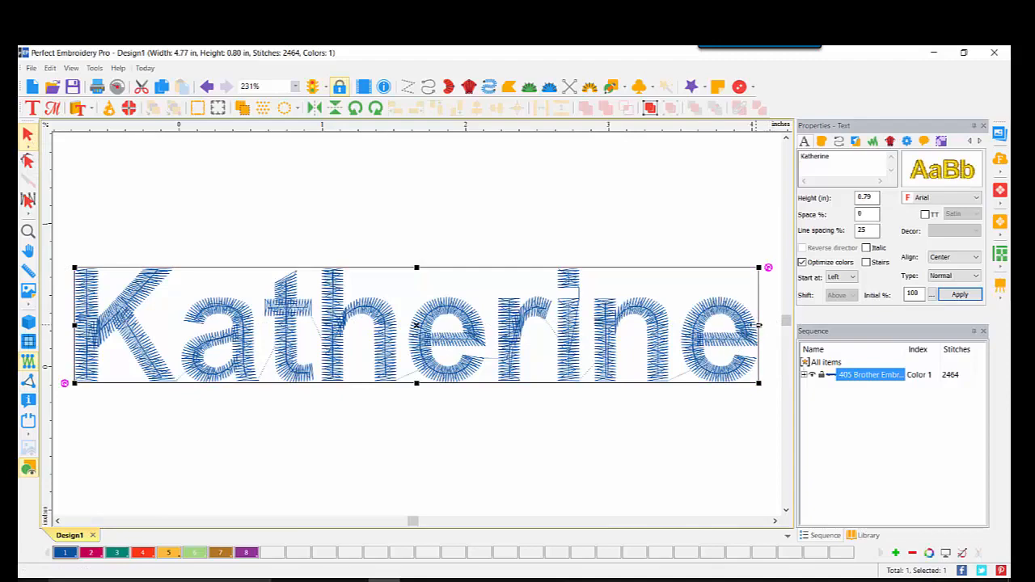
{"action": "left_click_drag", "start_coordinate": [758, 325], "coordinate": [505, 335]}
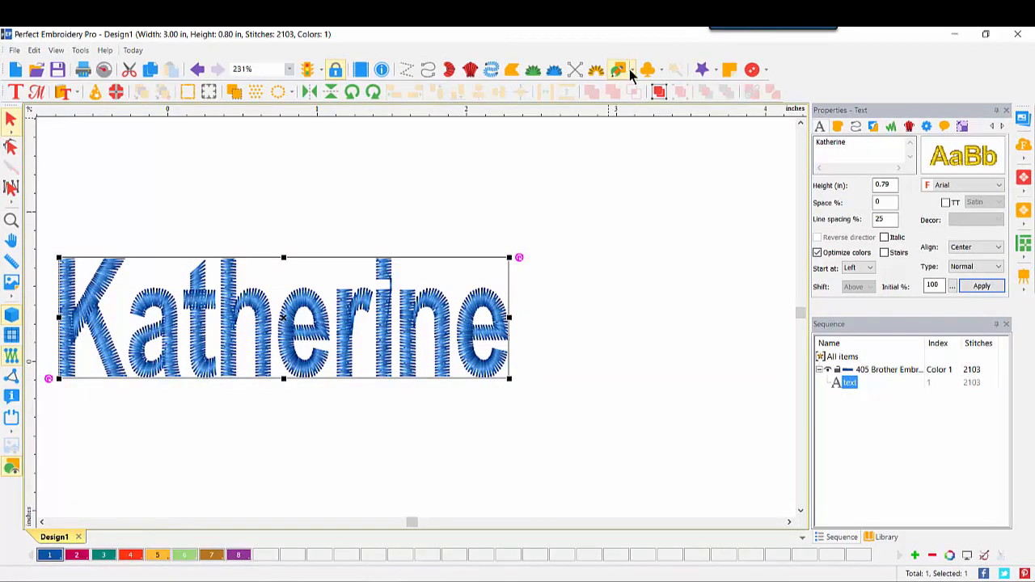
Draw a rectangle artwork about 2.02 by 0.45 in below the lettering and assign it thread color 2.
{"action": "left_click", "coordinate": [623, 86]}
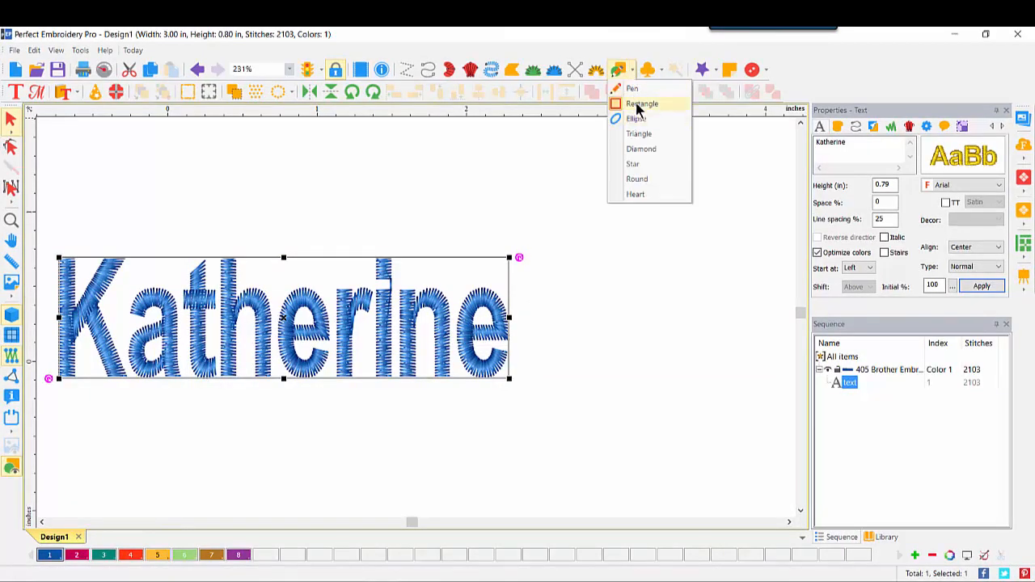
{"action": "left_click", "coordinate": [637, 106]}
{"action": "left_click_drag", "start_coordinate": [129, 403], "coordinate": [434, 472]}
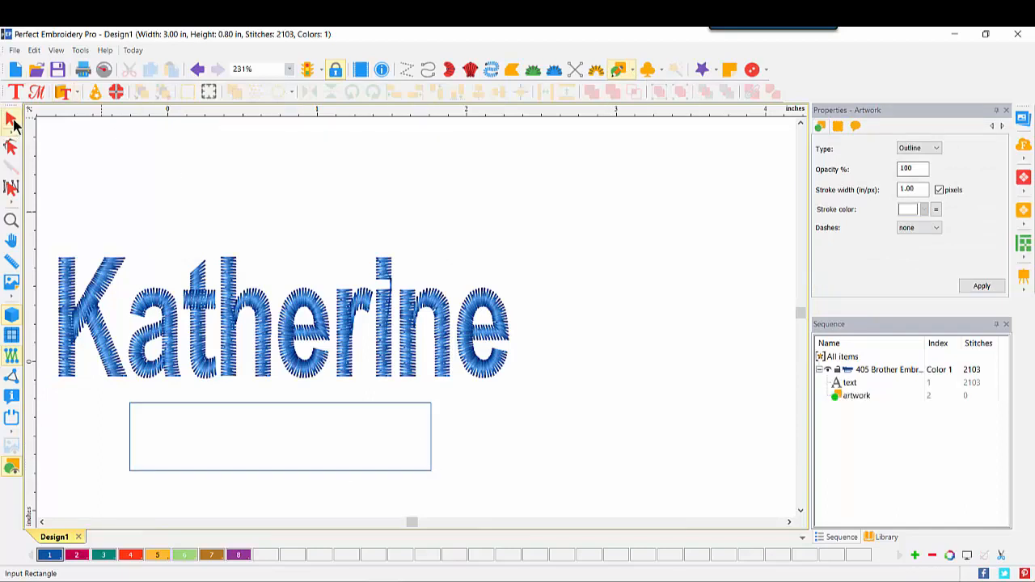
{"action": "left_click", "coordinate": [12, 121]}
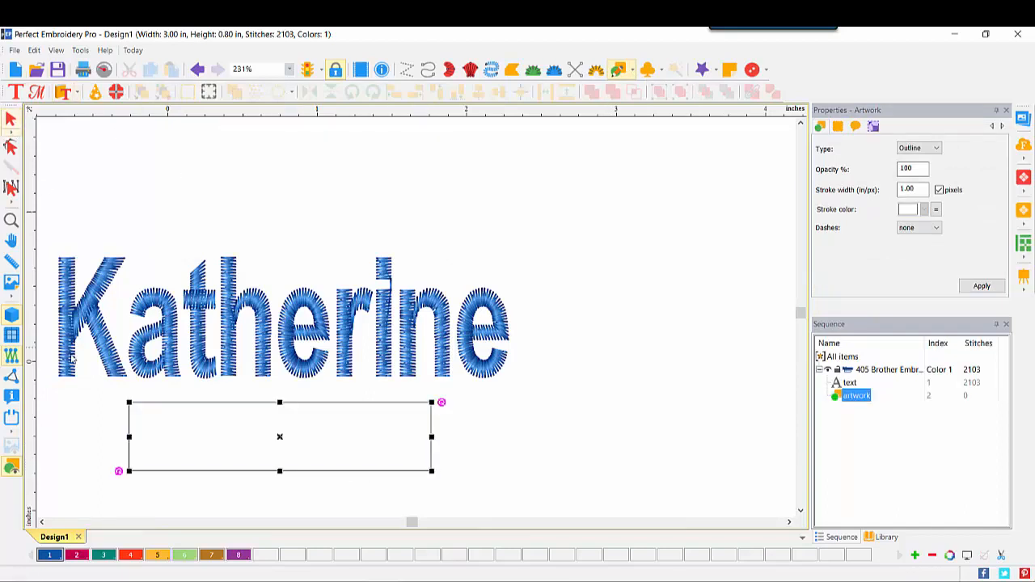
{"action": "left_click", "coordinate": [89, 558]}
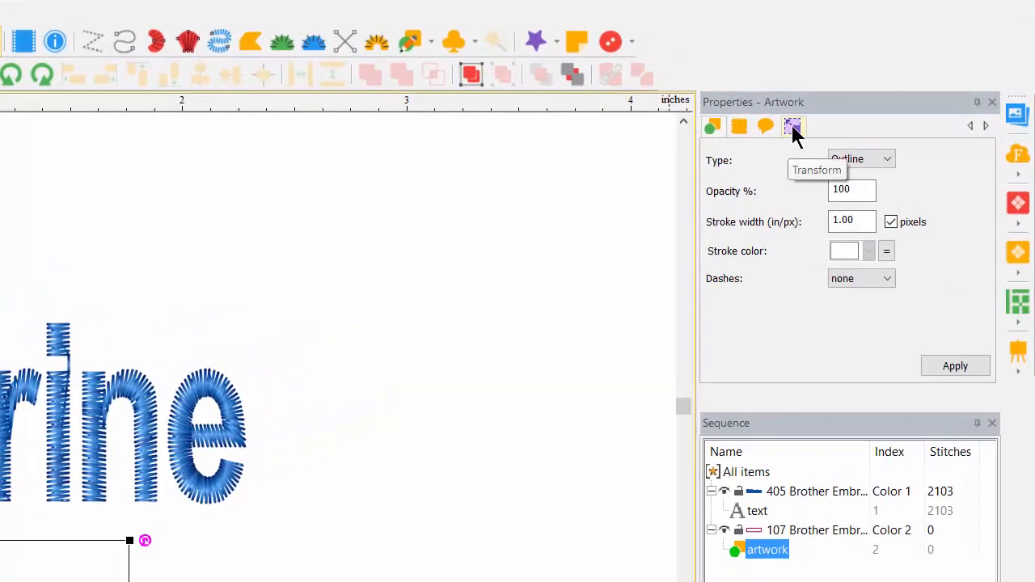
Resize the rectangle to 2 in wide and 0.5 in high without maintaining its aspect ratio.
{"action": "left_click", "coordinate": [792, 127]}
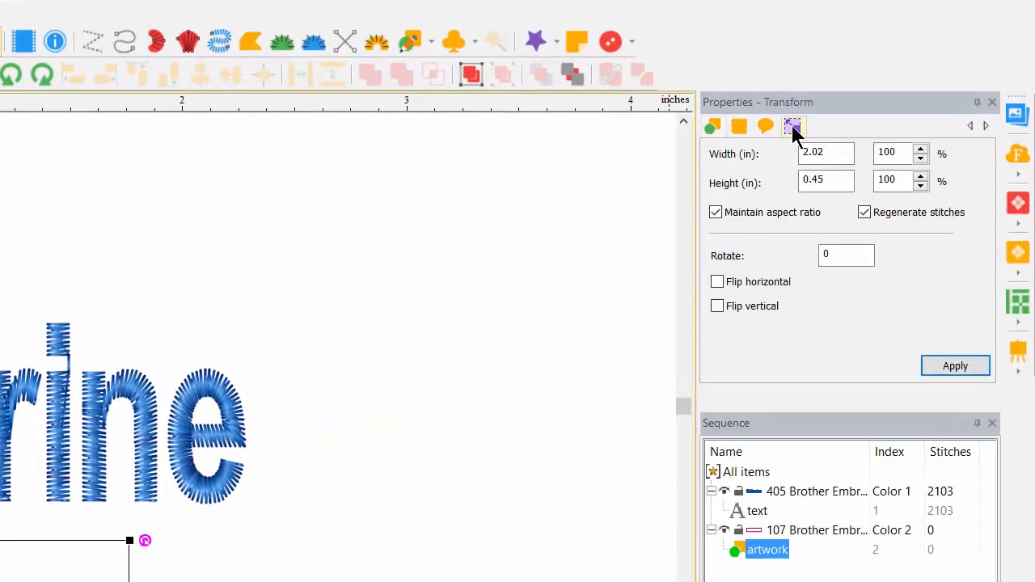
{"action": "left_click", "coordinate": [715, 212]}
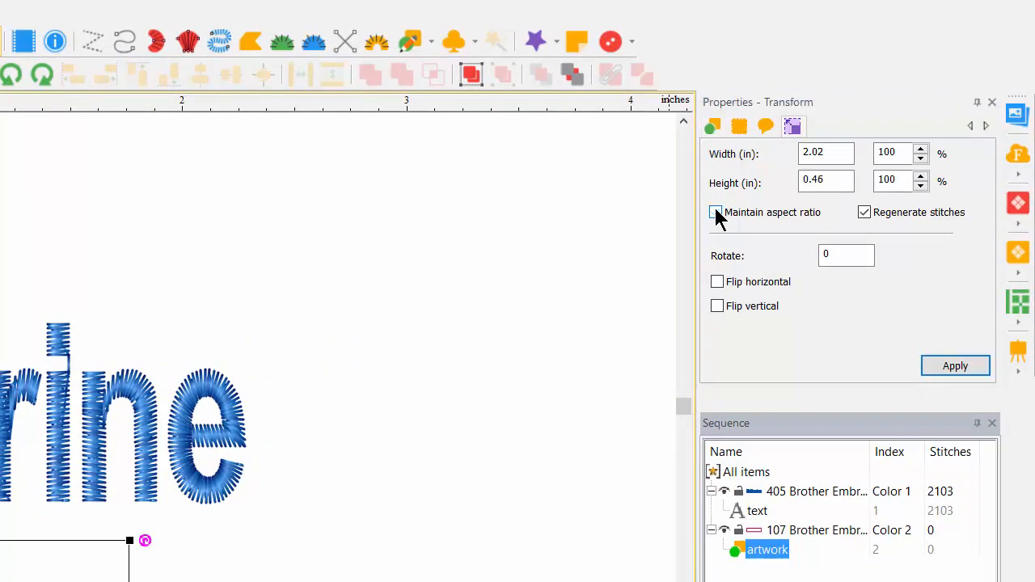
{"action": "left_click", "coordinate": [808, 155]}
{"action": "left_click_drag", "start_coordinate": [825, 155], "coordinate": [802, 154]}
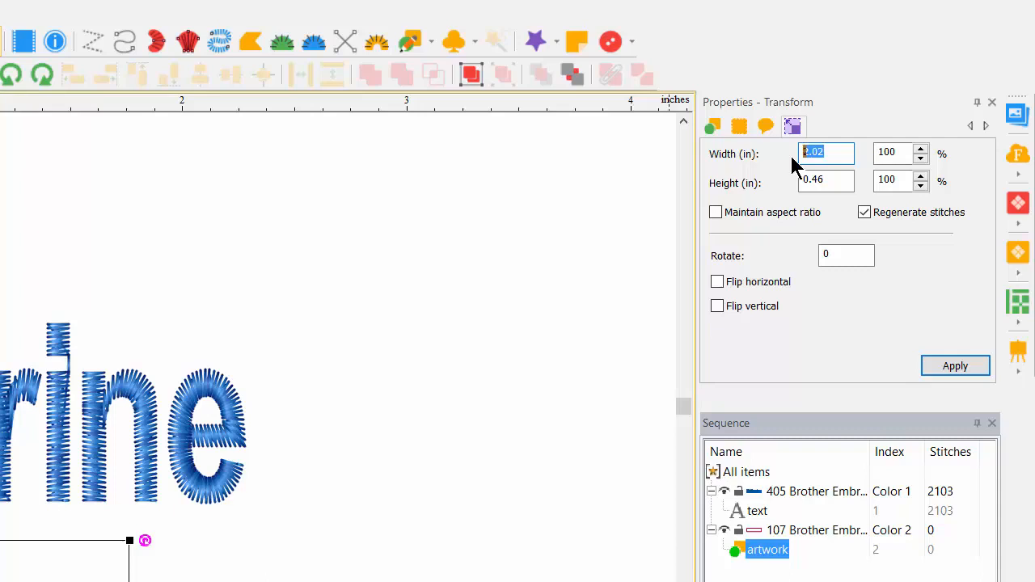
{"action": "type", "text": "2"}
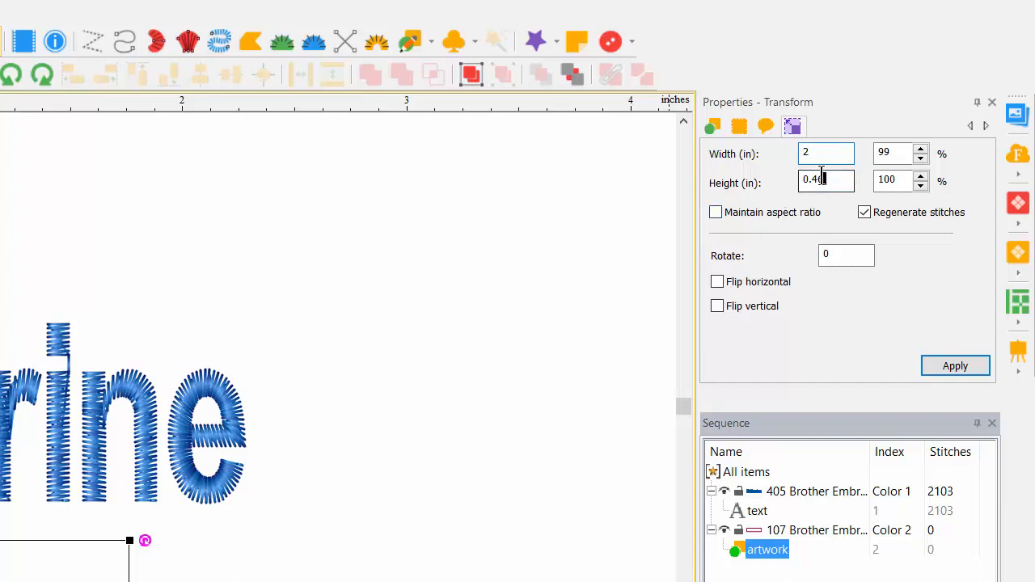
{"action": "left_click_drag", "start_coordinate": [825, 178], "coordinate": [797, 184]}
{"action": "type", "text": ".5"}
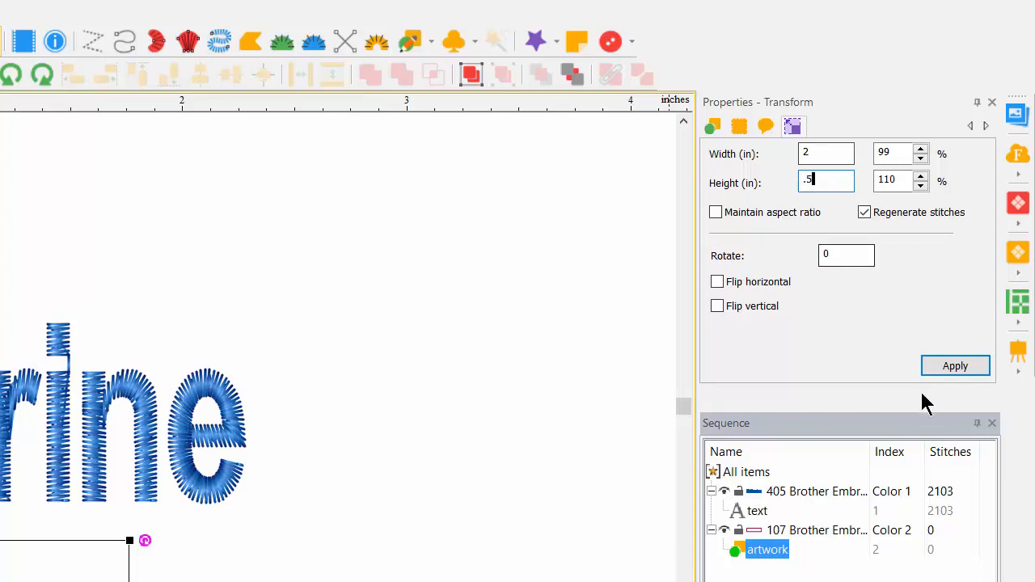
{"action": "left_click", "coordinate": [942, 364]}
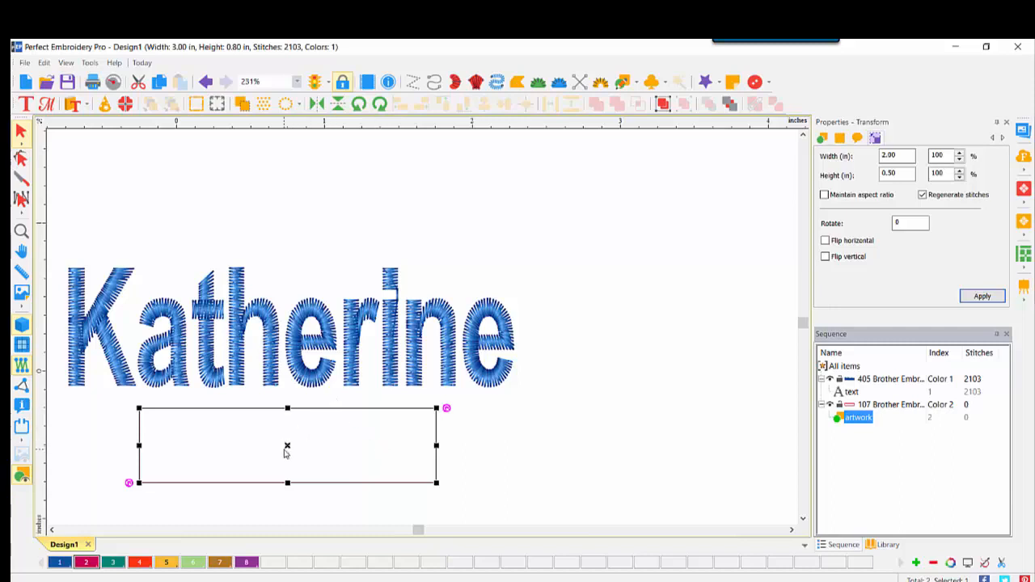
Move the rectangle up against the end of the lettering, roughly centered on its height, as the fabric spacer.
{"action": "left_click_drag", "start_coordinate": [284, 451], "coordinate": [669, 345]}
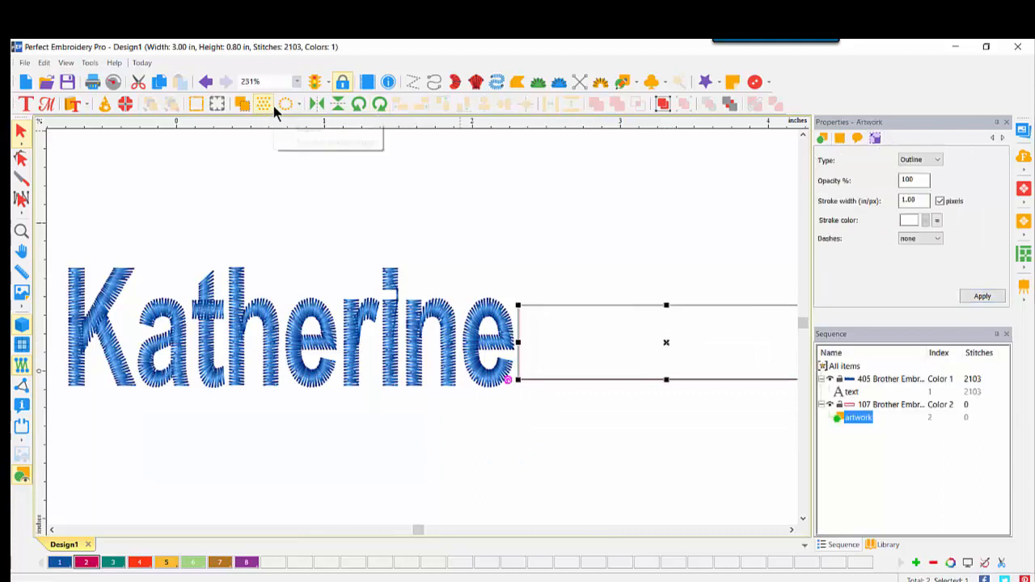
{"action": "left_click", "coordinate": [296, 82]}
{"action": "left_click", "coordinate": [263, 186]}
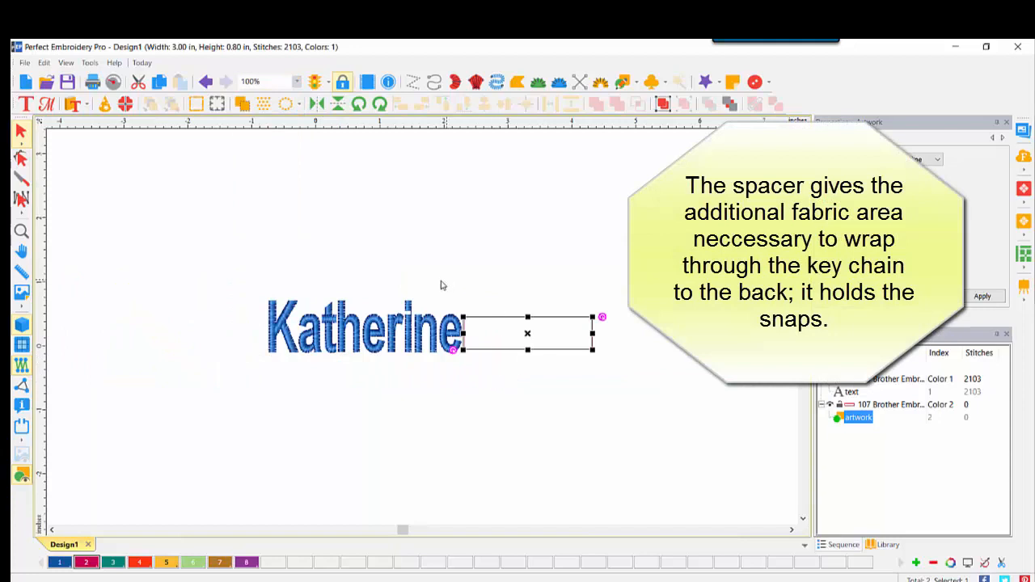
{"action": "left_click", "coordinate": [362, 382]}
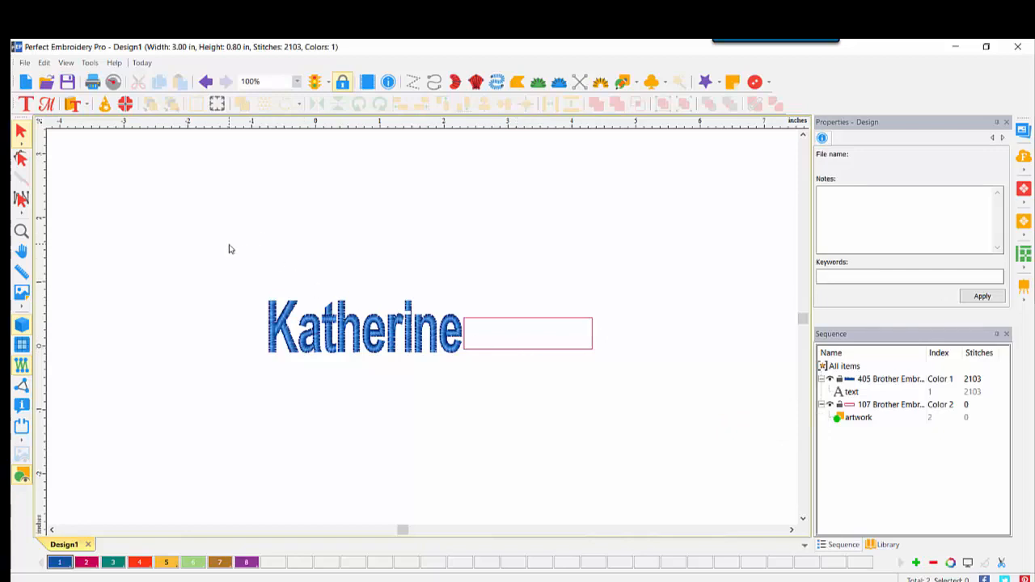
Create one united outline around the lettering and rectangle together, with one repeat and the default distance.
{"action": "left_click_drag", "start_coordinate": [228, 242], "coordinate": [663, 395]}
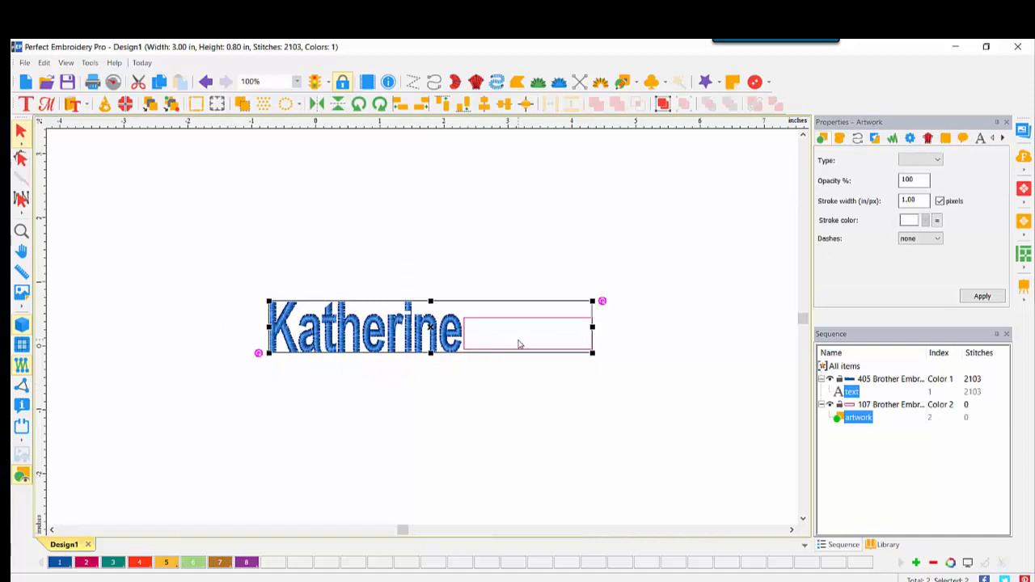
{"action": "right_click", "coordinate": [340, 330]}
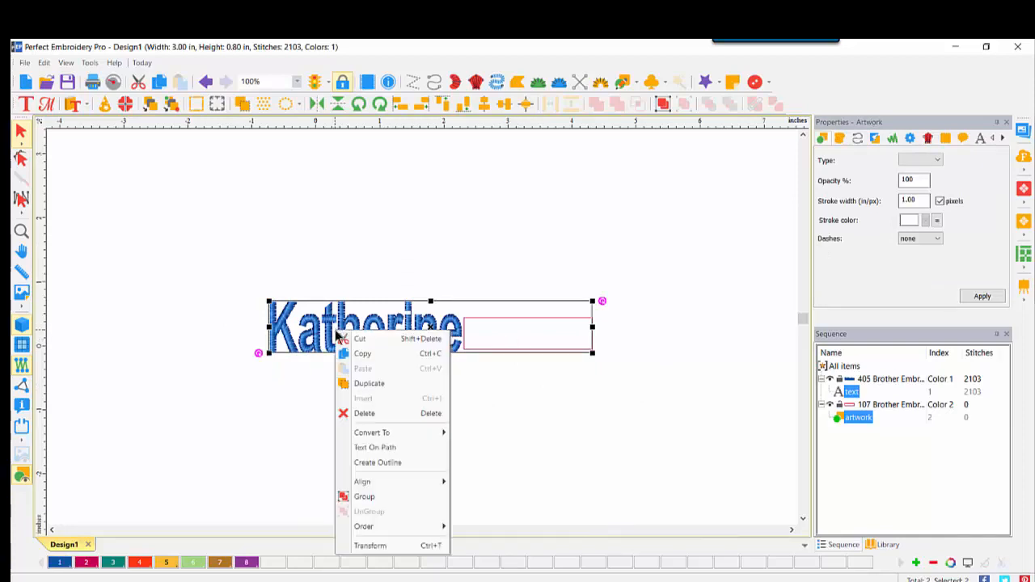
{"action": "left_click", "coordinate": [380, 466]}
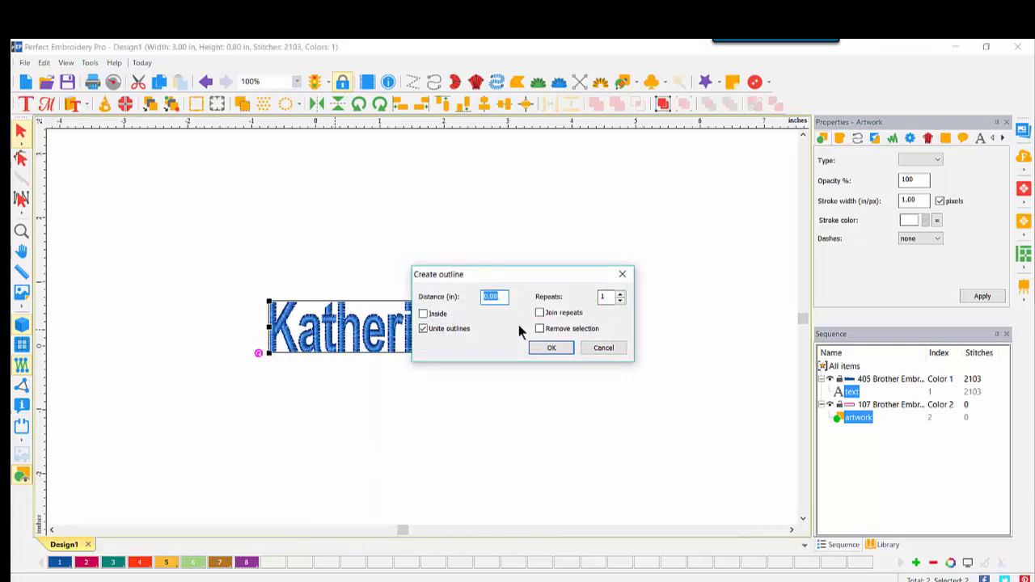
{"action": "left_click", "coordinate": [552, 349]}
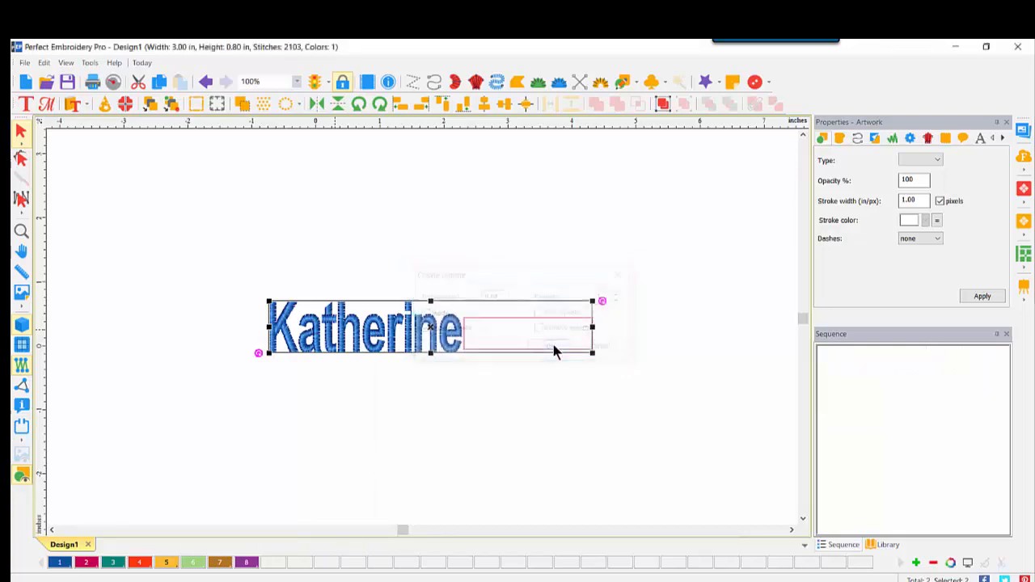
{"action": "left_click", "coordinate": [412, 399]}
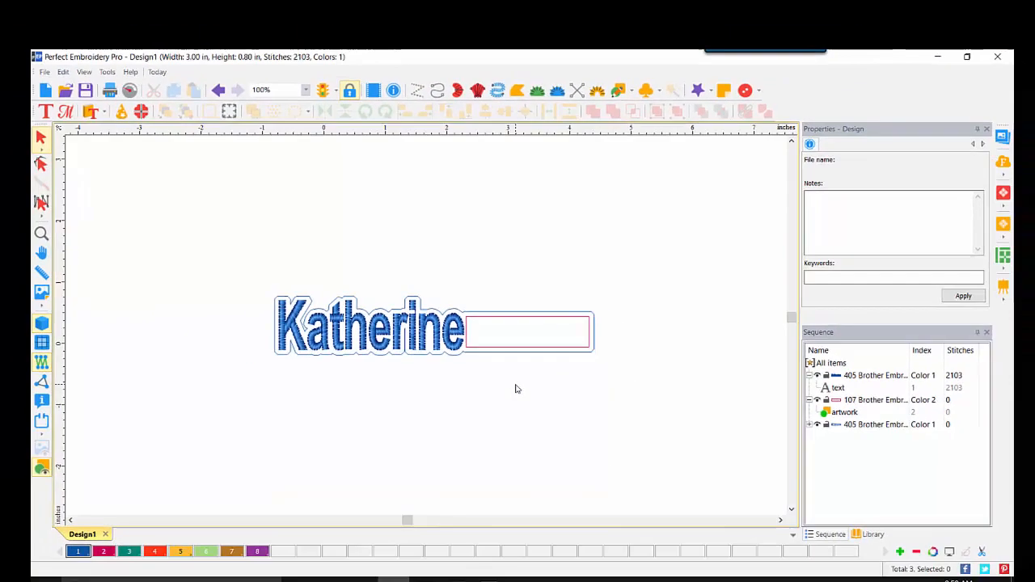
Assign thread color 3 to the new outline surrounding the lettering and rectangle.
{"action": "left_click", "coordinate": [41, 234]}
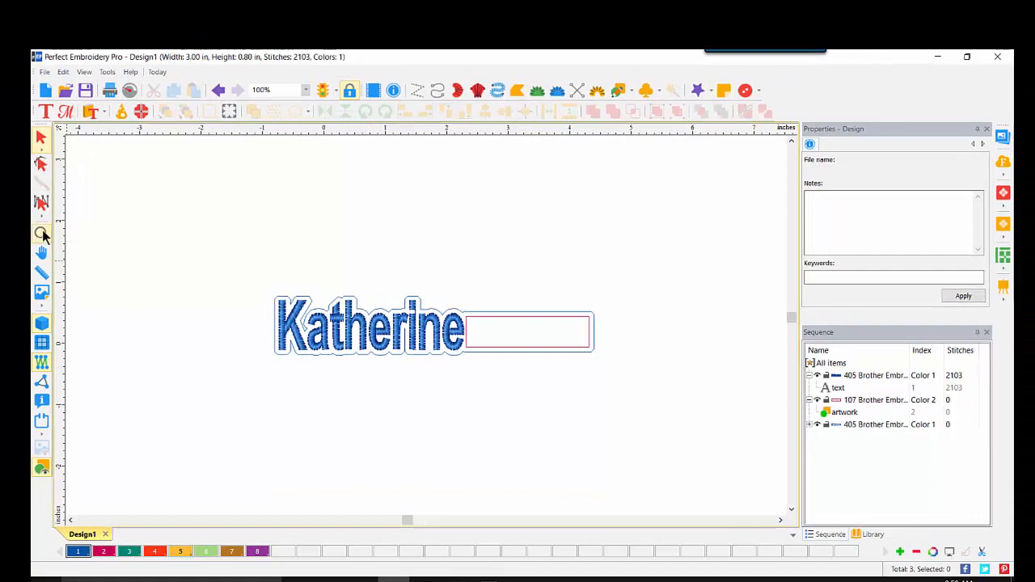
{"action": "left_click", "coordinate": [356, 364]}
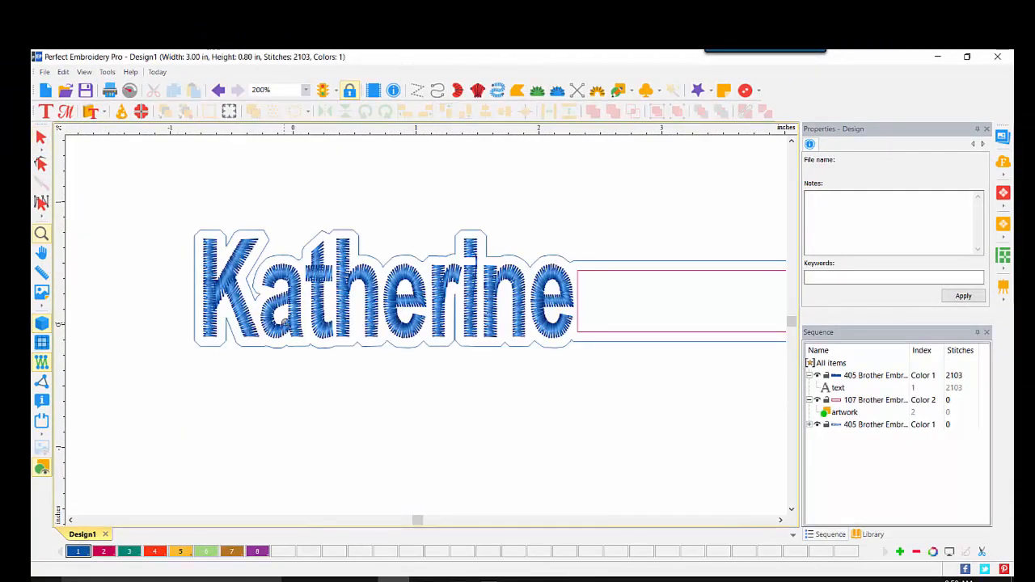
{"action": "left_click", "coordinate": [285, 319]}
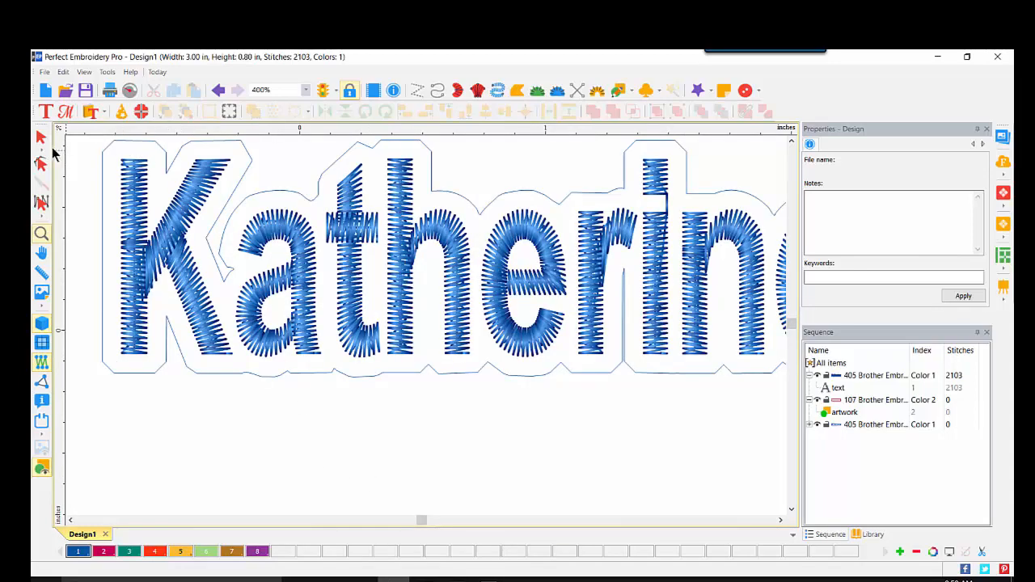
{"action": "left_click", "coordinate": [39, 139]}
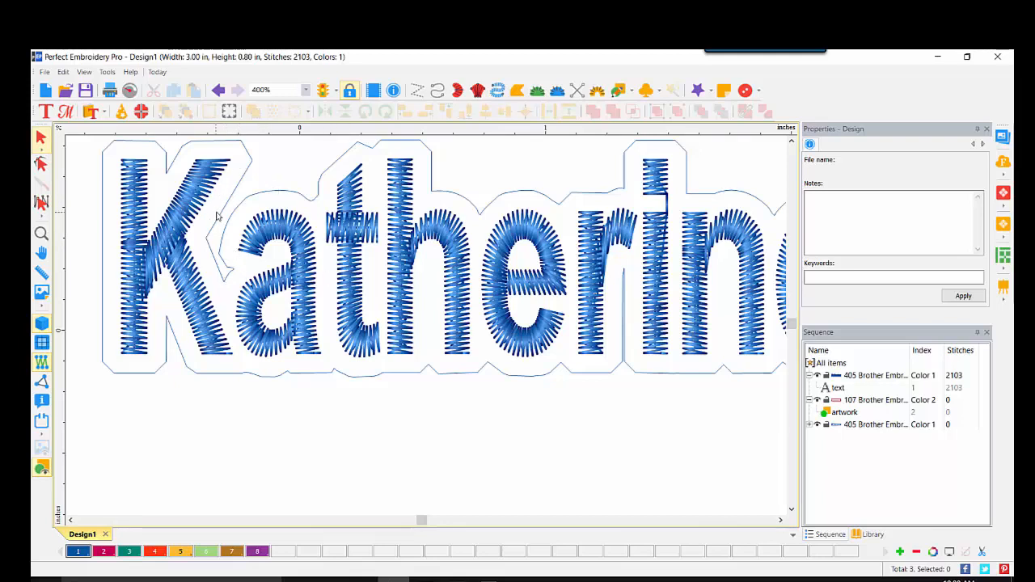
{"action": "left_click", "coordinate": [250, 157]}
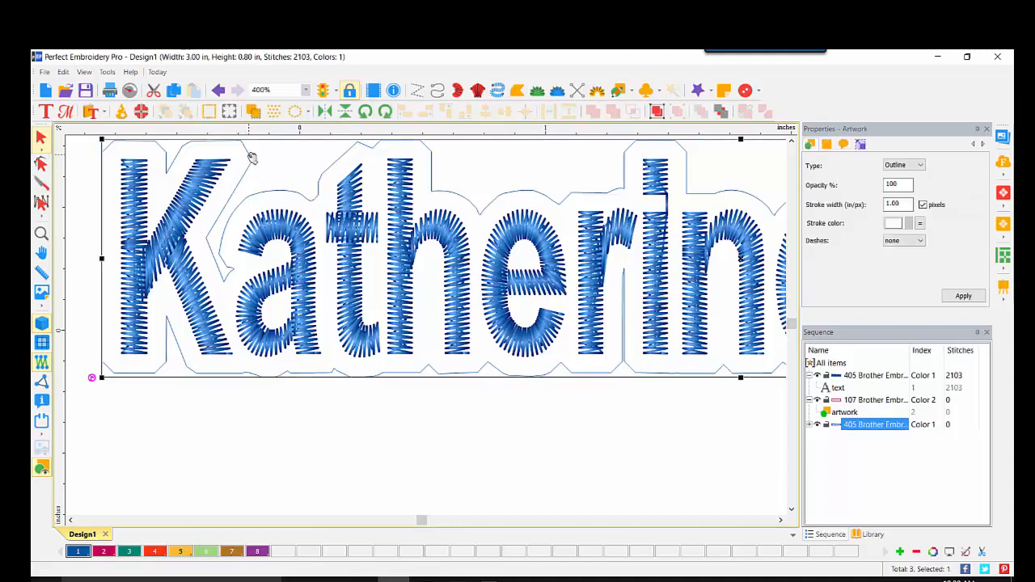
{"action": "left_click", "coordinate": [130, 551]}
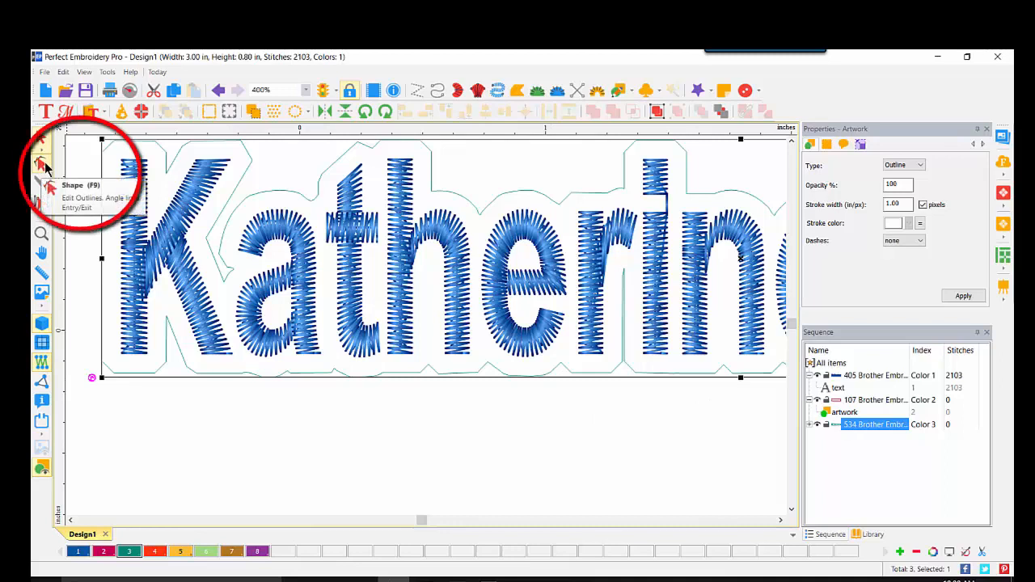
Delete the outline's shape points in the deep notch between the first two letters to make it shallower.
{"action": "left_click", "coordinate": [43, 166]}
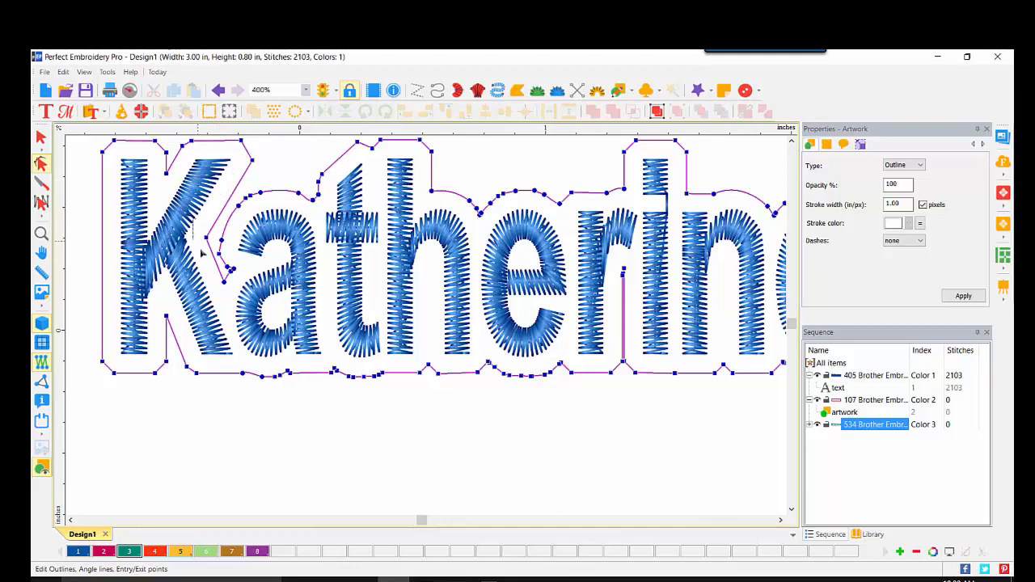
{"action": "left_click", "coordinate": [229, 271]}
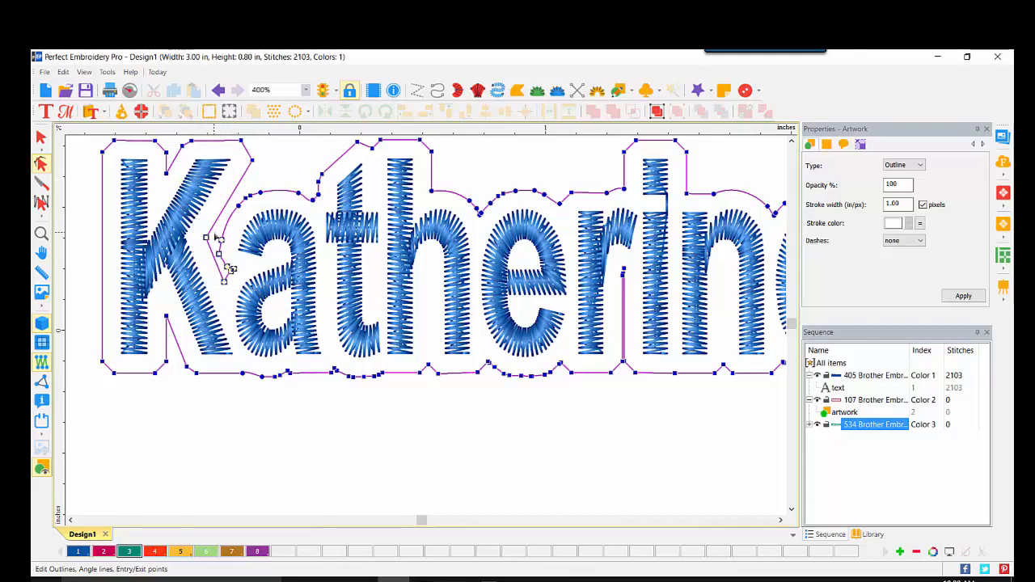
{"action": "right_click", "coordinate": [207, 240]}
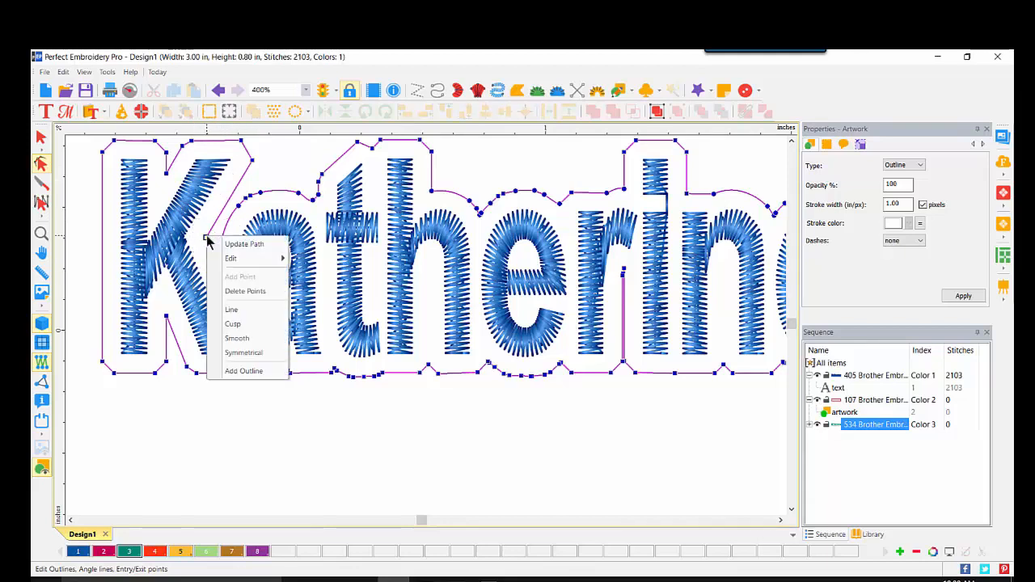
{"action": "left_click", "coordinate": [245, 291]}
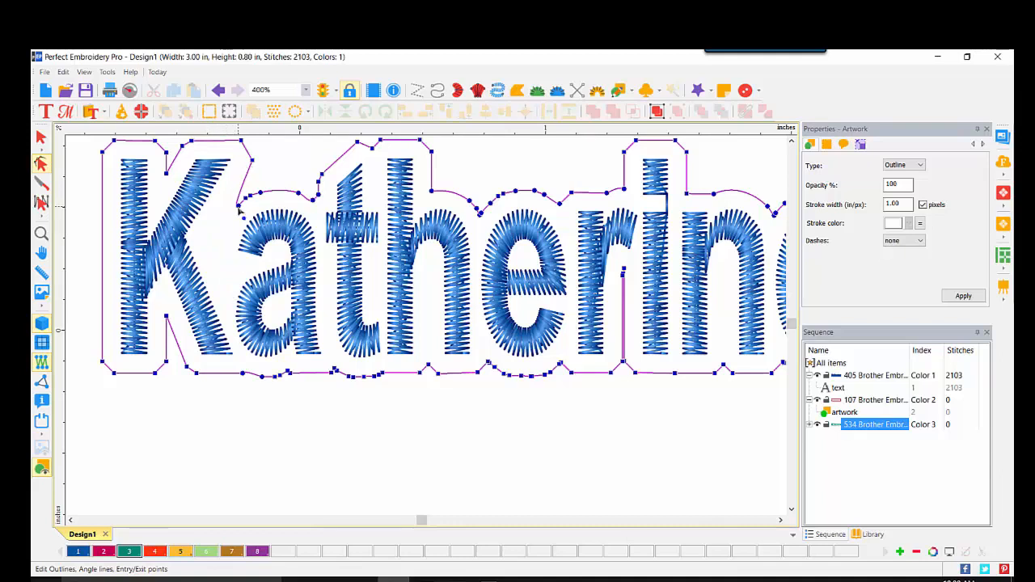
{"action": "right_click", "coordinate": [240, 209]}
{"action": "left_click", "coordinate": [274, 261]}
{"action": "right_click", "coordinate": [247, 196]}
{"action": "left_click", "coordinate": [277, 285]}
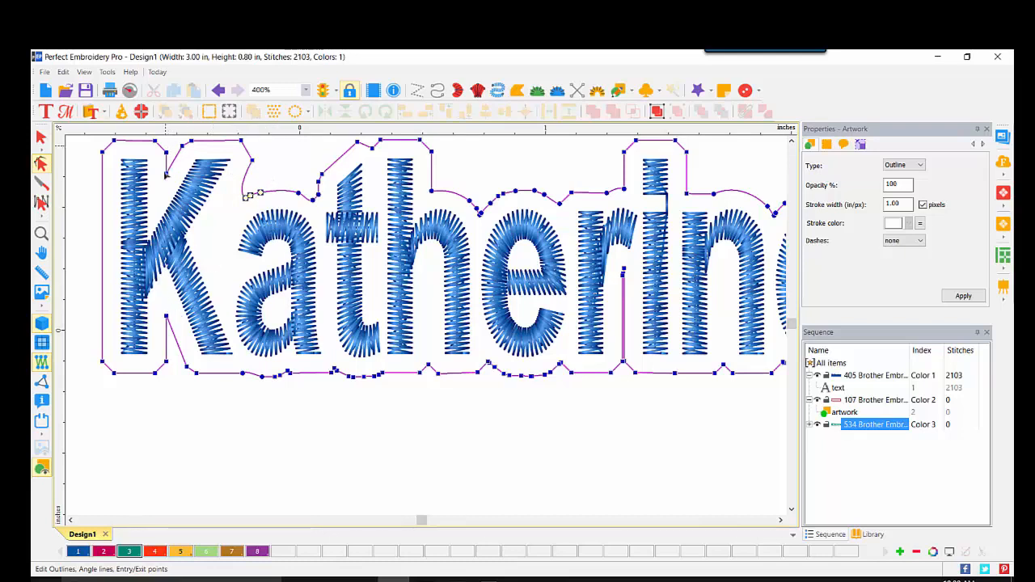
Lower the outline notch beneath the K to near the baseline and delete the points forming the spike between the r and i.
{"action": "left_click", "coordinate": [167, 318]}
{"action": "left_click_drag", "start_coordinate": [167, 321], "coordinate": [172, 346]}
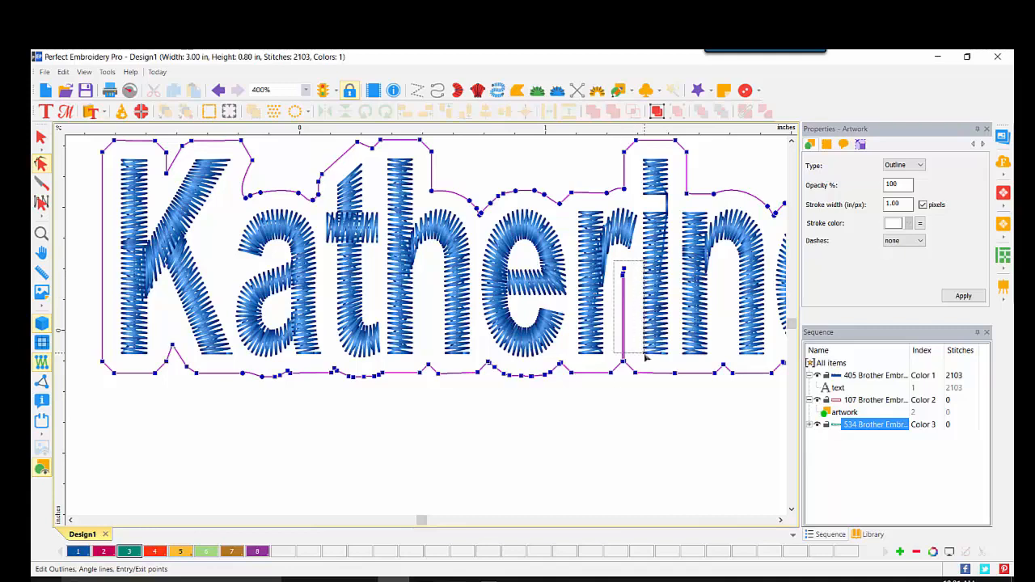
{"action": "right_click", "coordinate": [623, 273]}
{"action": "left_click", "coordinate": [650, 327]}
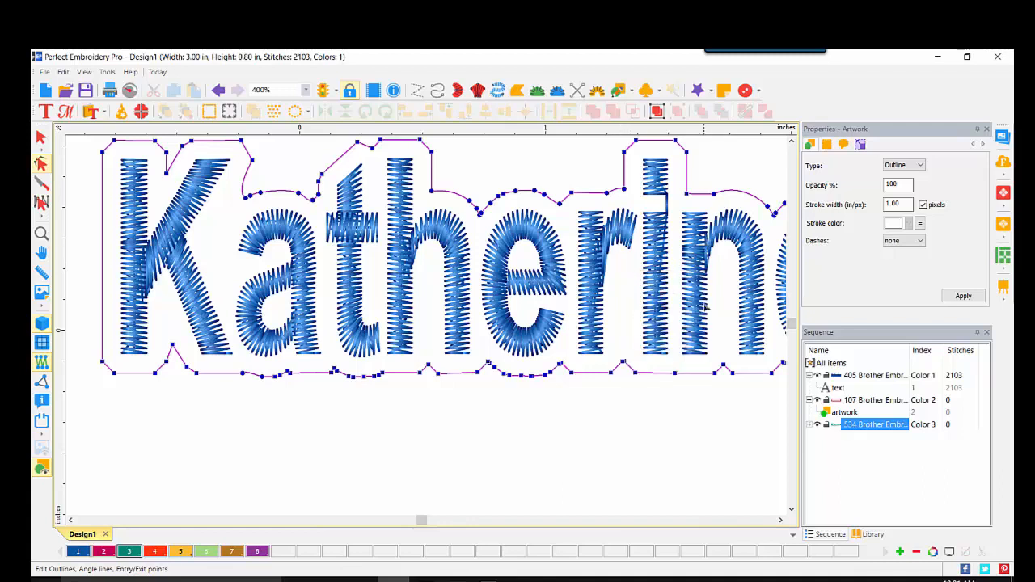
Delete the outline point forming the small dip above the lettering between the t and h.
{"action": "left_click", "coordinate": [781, 520]}
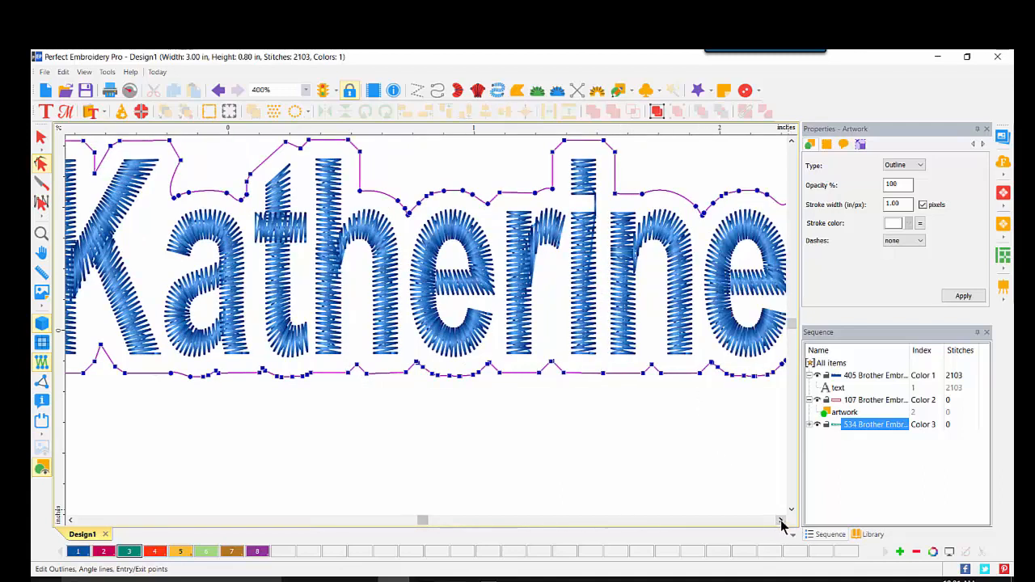
{"action": "left_click", "coordinate": [781, 520]}
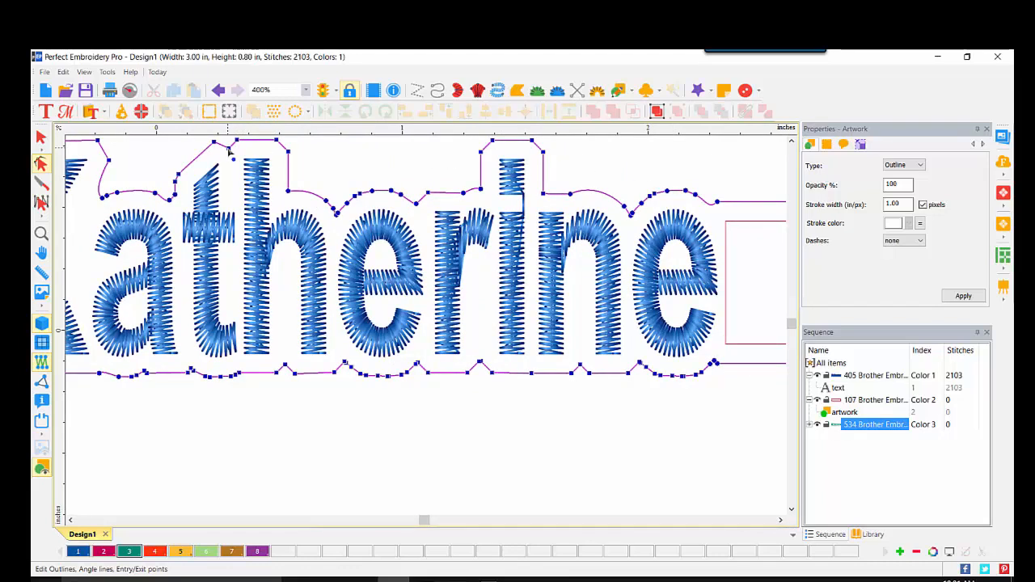
{"action": "right_click", "coordinate": [229, 150]}
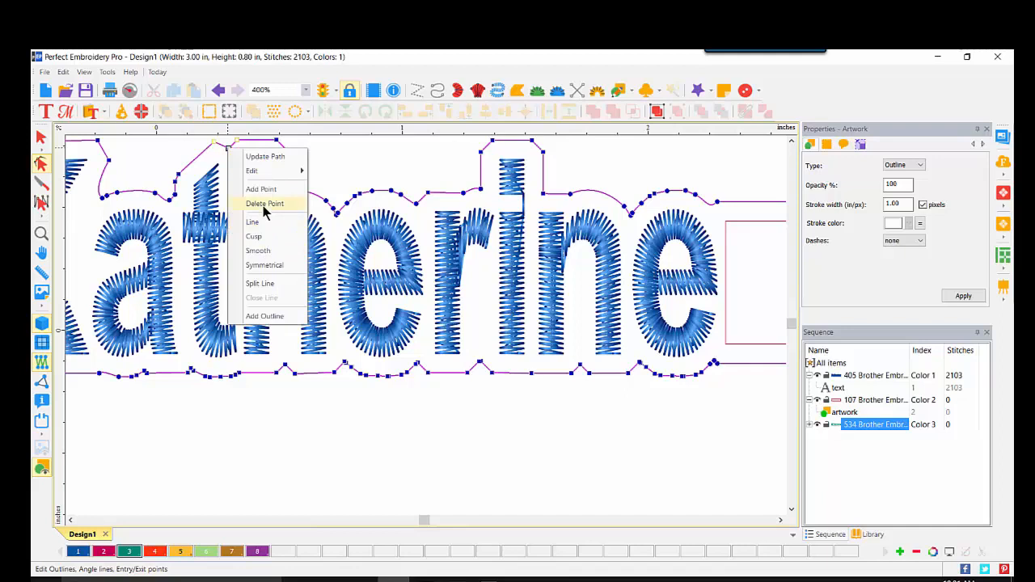
{"action": "left_click", "coordinate": [235, 160]}
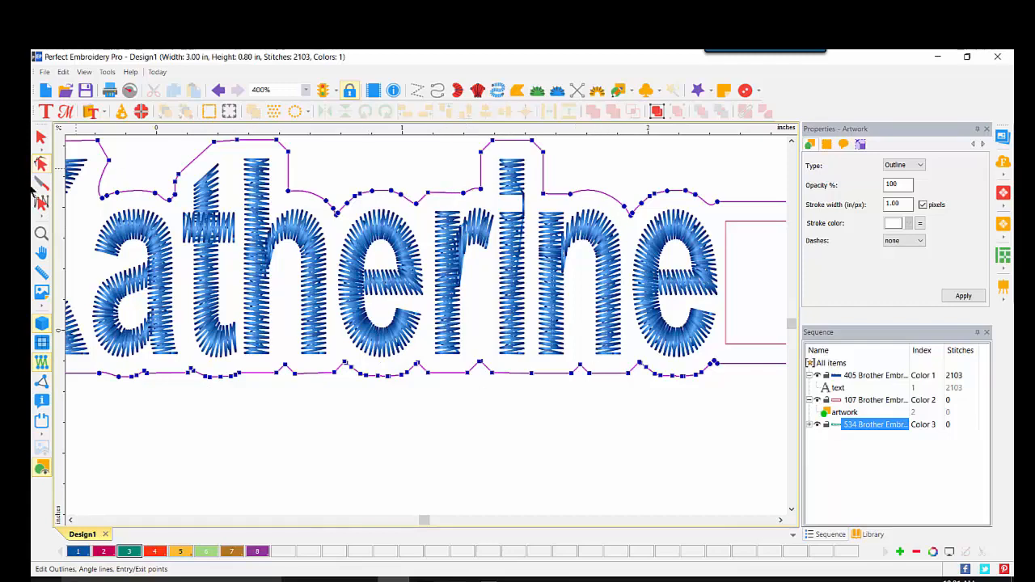
Select the complete outline around the lettering and rectangle and convert it to a Run stitch.
{"action": "left_click", "coordinate": [41, 234]}
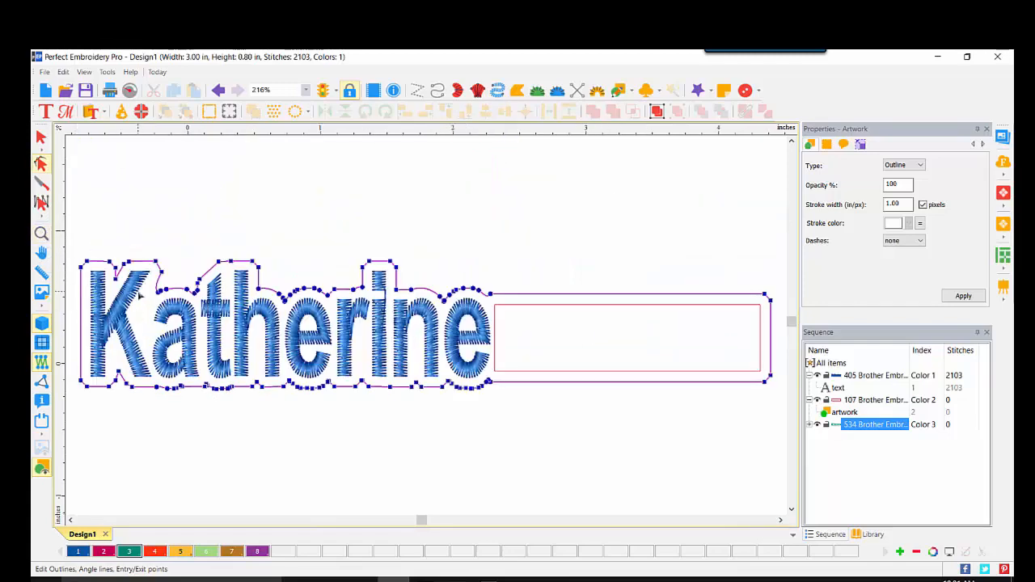
{"action": "left_click", "coordinate": [41, 137]}
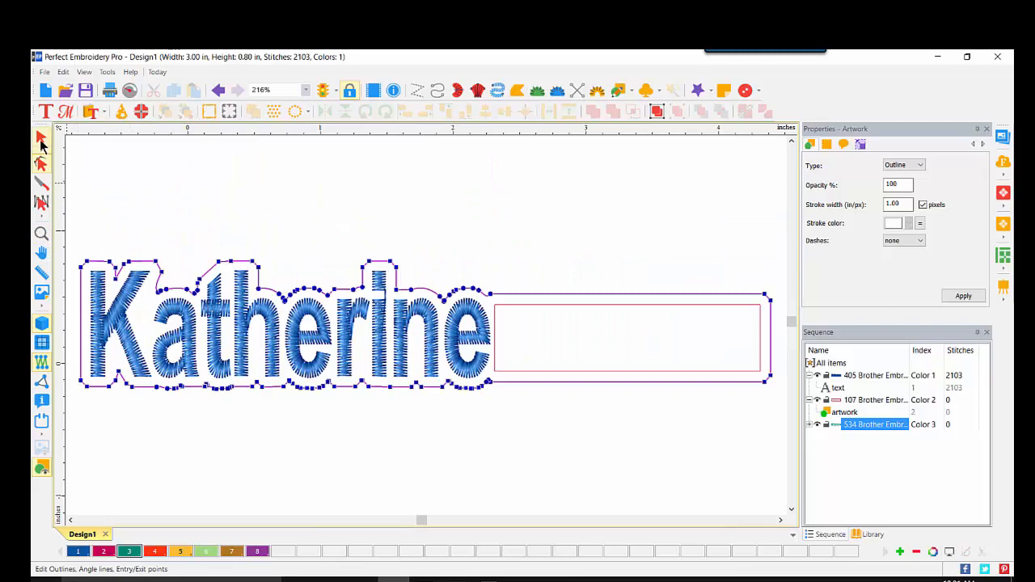
{"action": "left_click", "coordinate": [205, 368]}
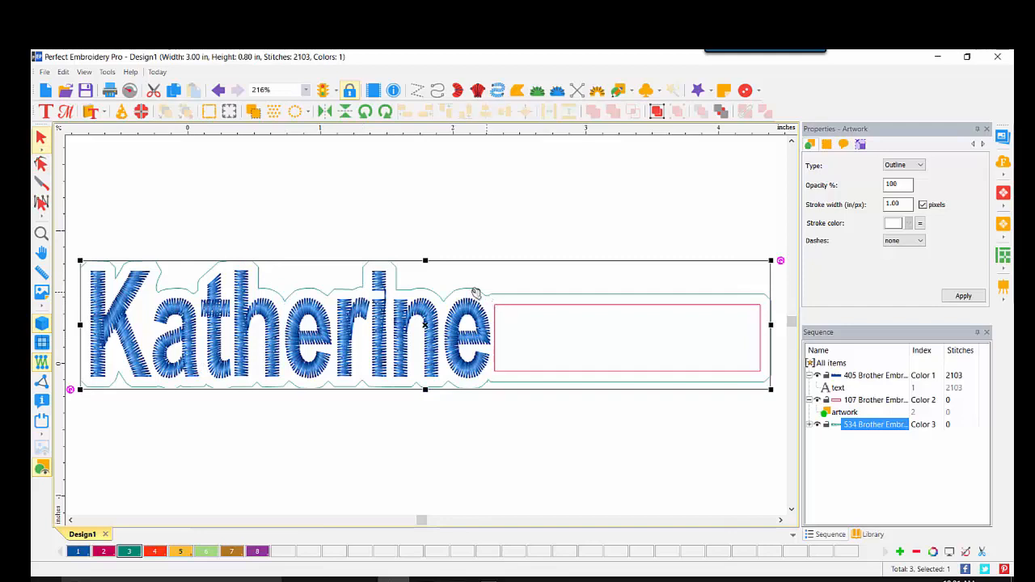
{"action": "right_click", "coordinate": [413, 290]}
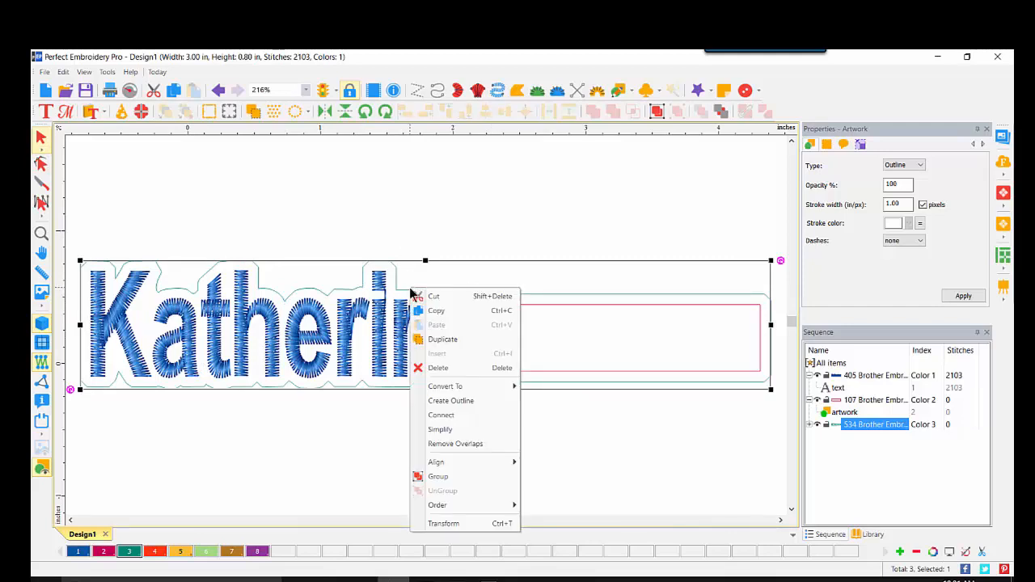
{"action": "mouse_move", "coordinate": [452, 386]}
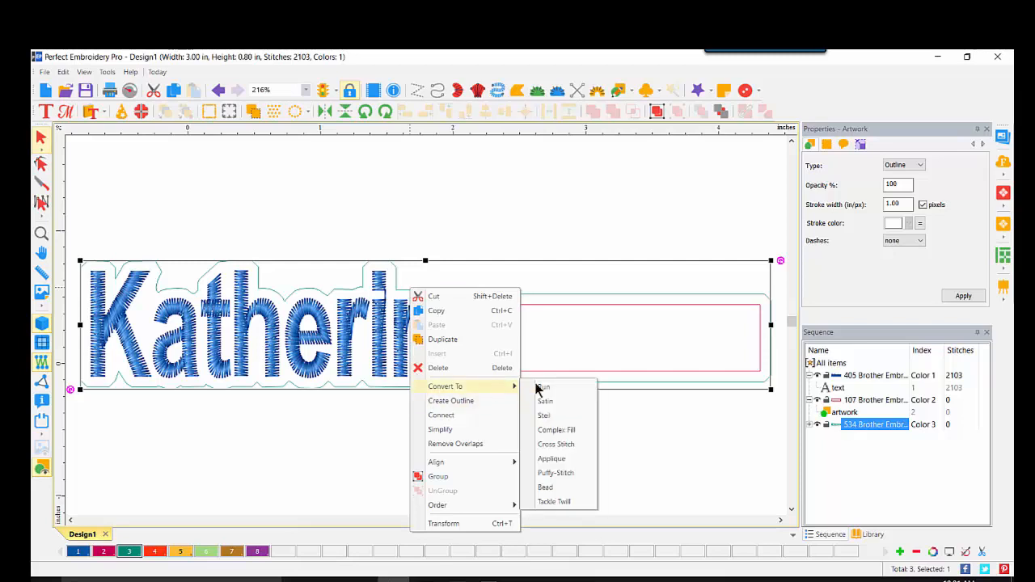
{"action": "left_click", "coordinate": [542, 387]}
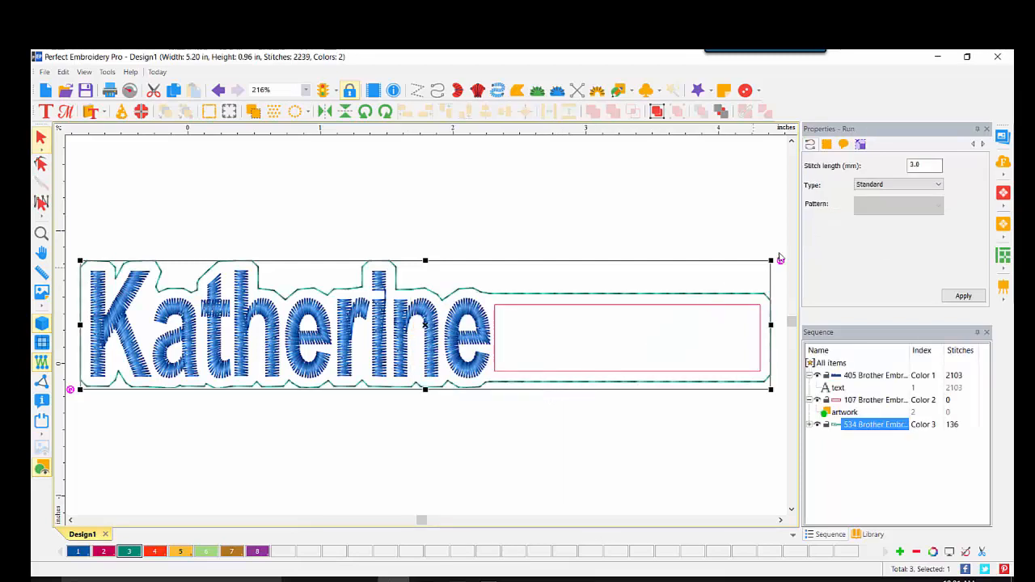
Change the outline's run stitch type to Bean and apply it.
{"action": "left_click", "coordinate": [932, 184]}
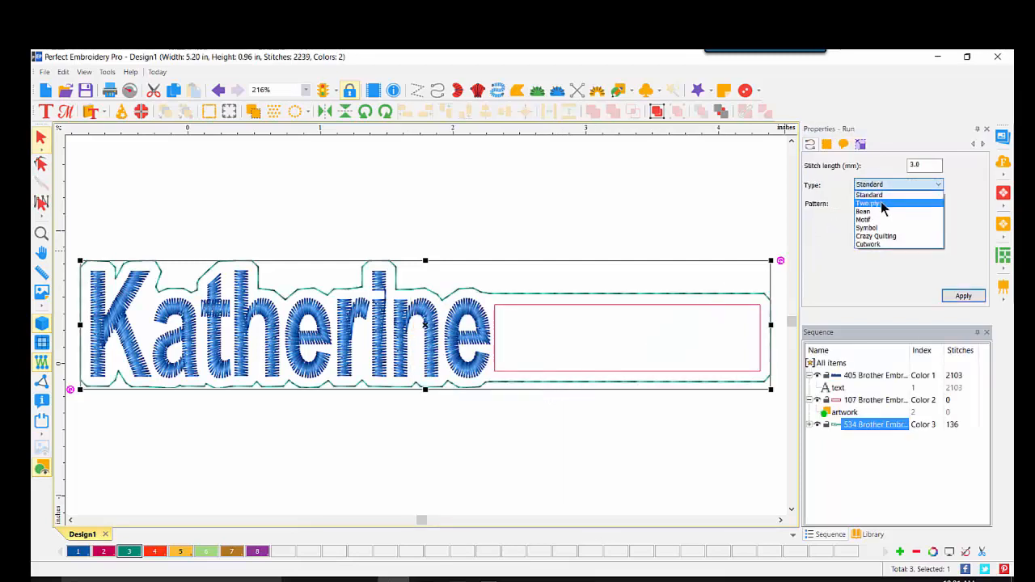
{"action": "left_click", "coordinate": [864, 211]}
{"action": "left_click", "coordinate": [955, 296]}
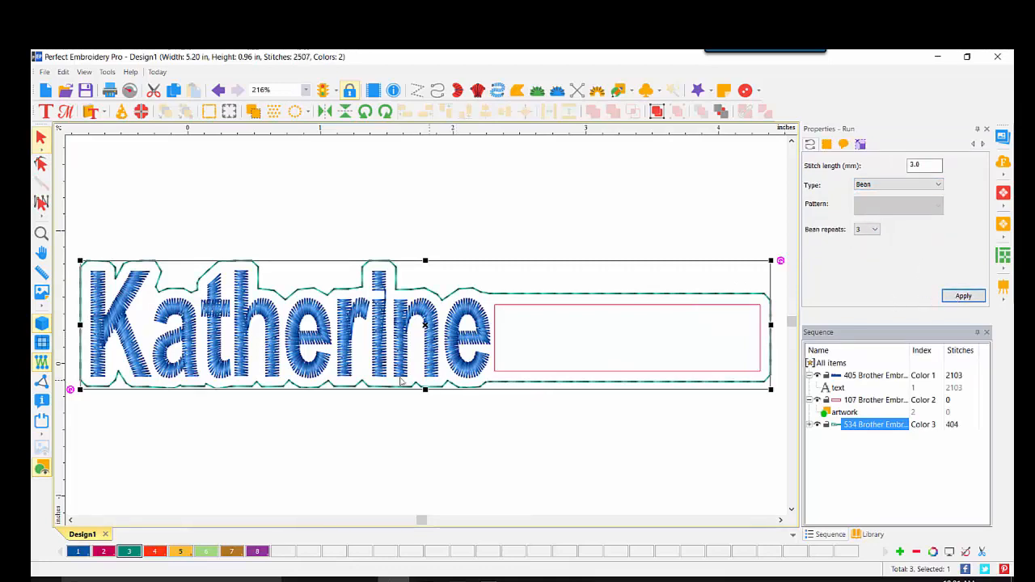
Set the fill density of the name lettering to 0.30 mm and deselect it.
{"action": "left_click", "coordinate": [836, 389]}
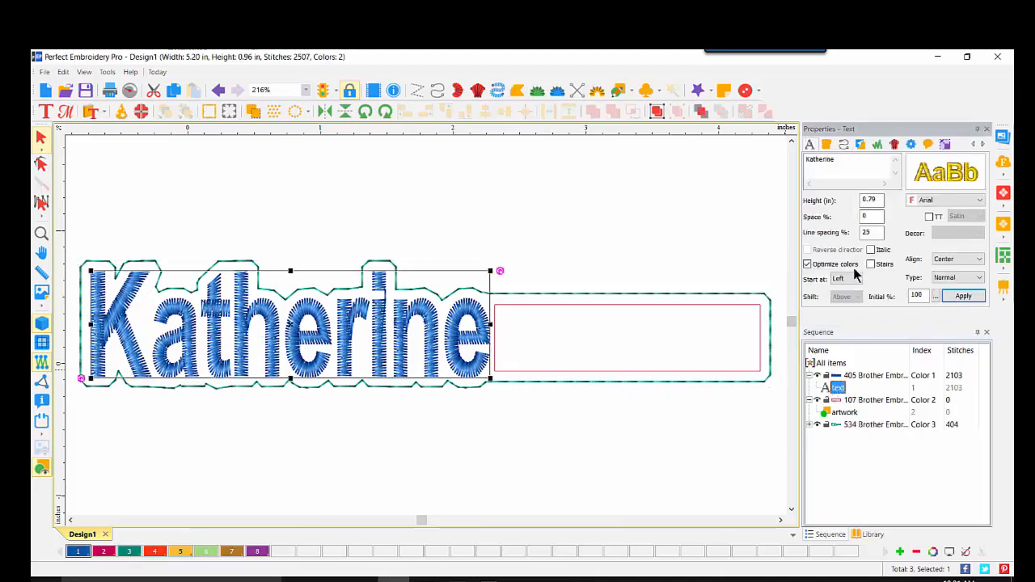
{"action": "left_click", "coordinate": [826, 145]}
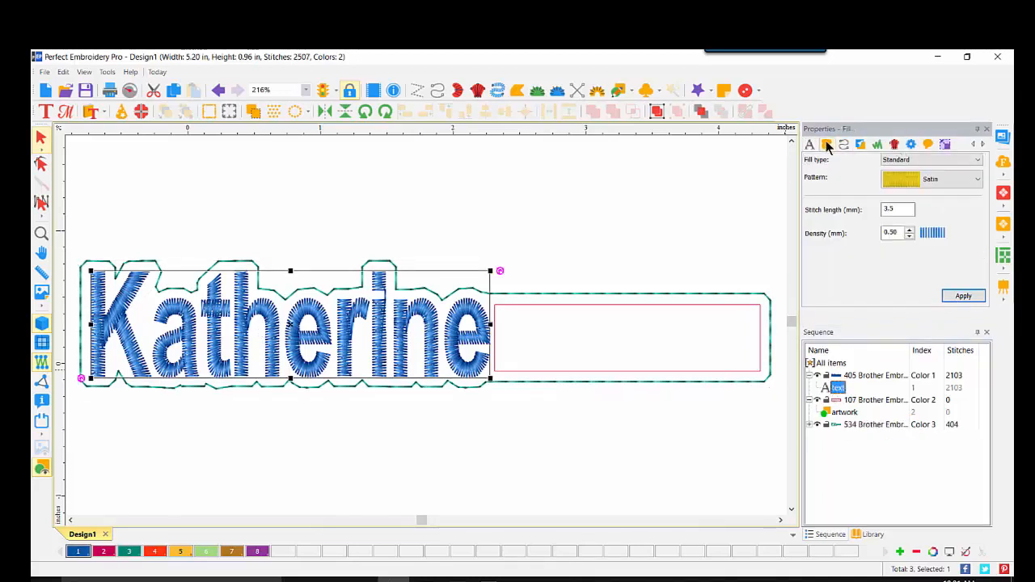
{"action": "double_click", "coordinate": [890, 233]}
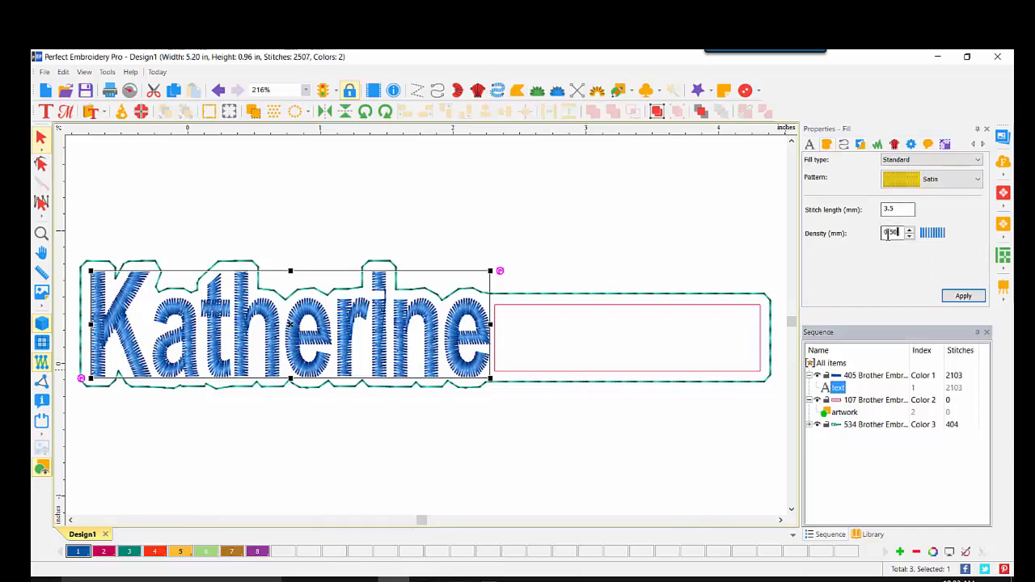
{"action": "type", "text": "1"}
{"action": "left_click", "coordinate": [963, 296]}
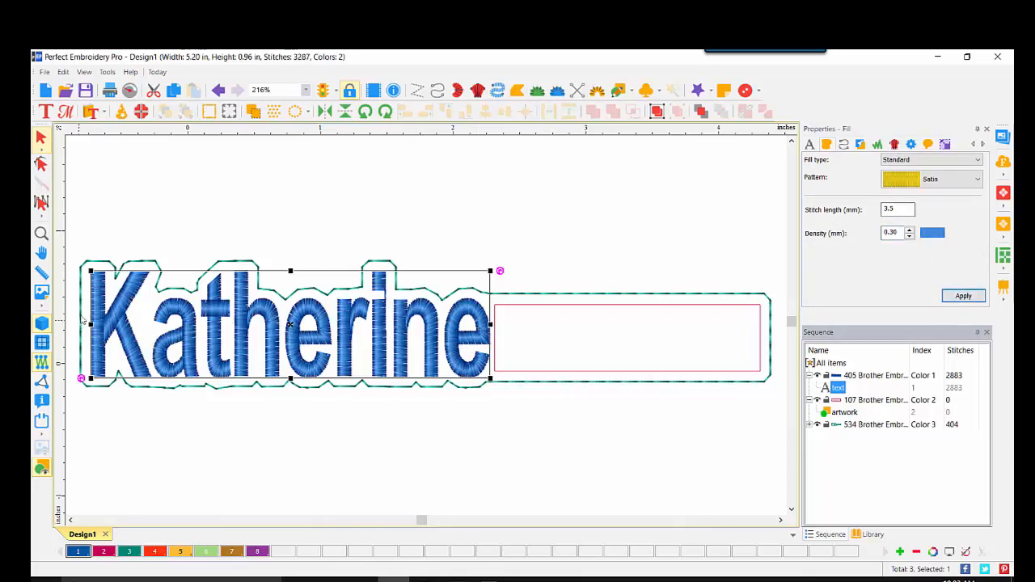
{"action": "left_click", "coordinate": [306, 90]}
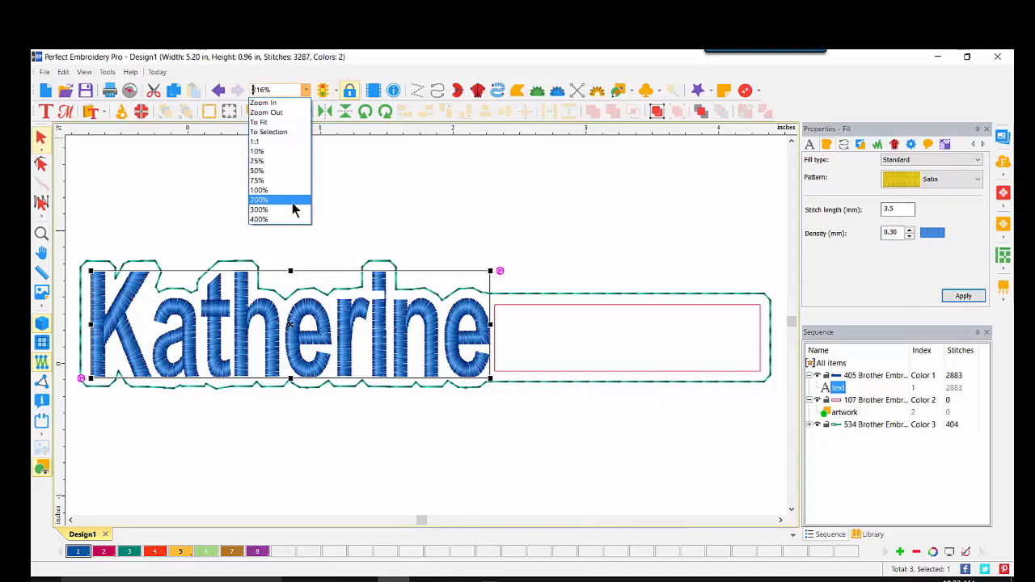
{"action": "left_click", "coordinate": [295, 210]}
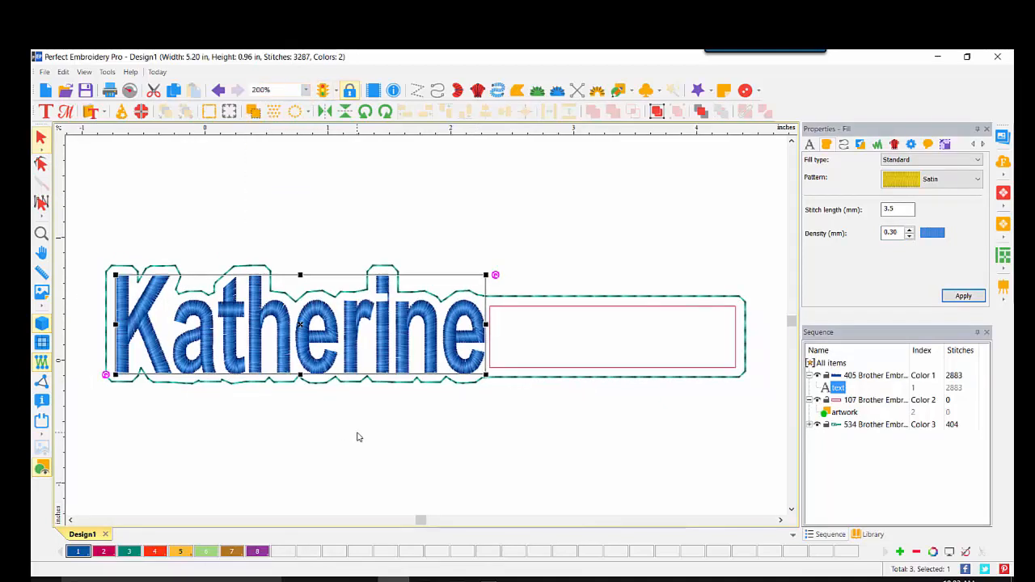
{"action": "left_click", "coordinate": [357, 437]}
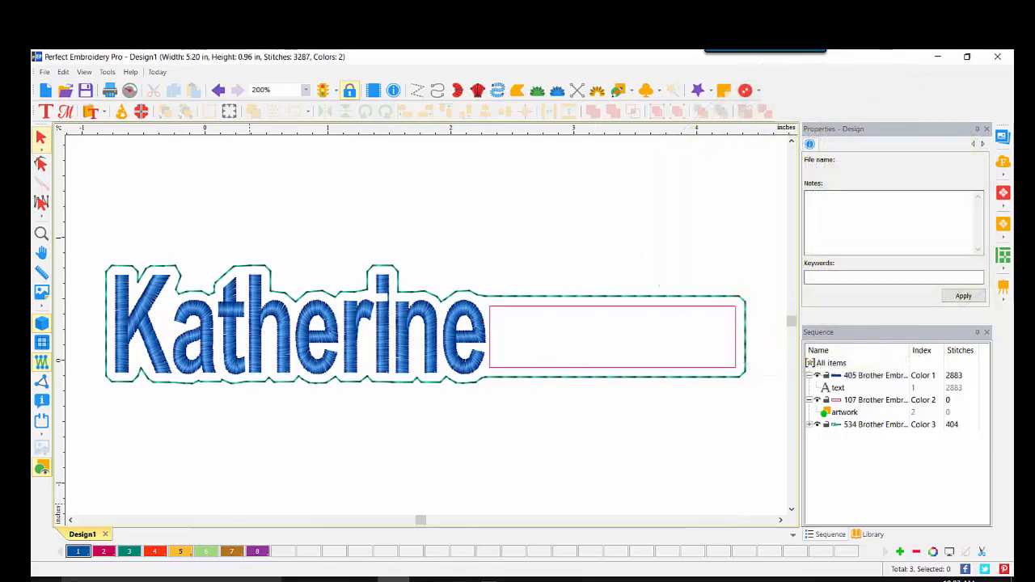
Switch to the Photos app to examine the finished key chain samples and return to the embroidery design.
{"action": "left_click", "coordinate": [426, 579]}
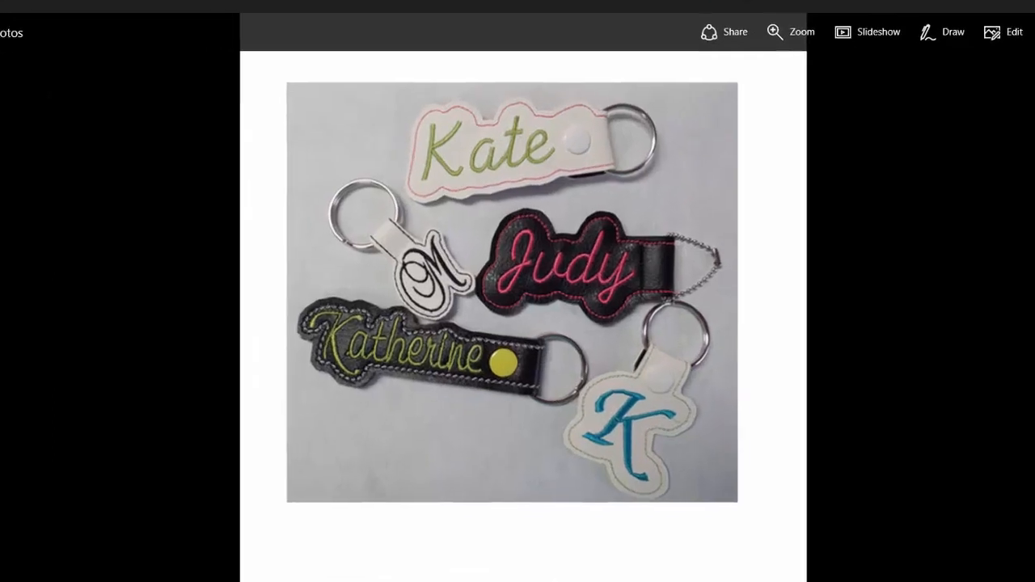
{"action": "left_click", "coordinate": [580, 555]}
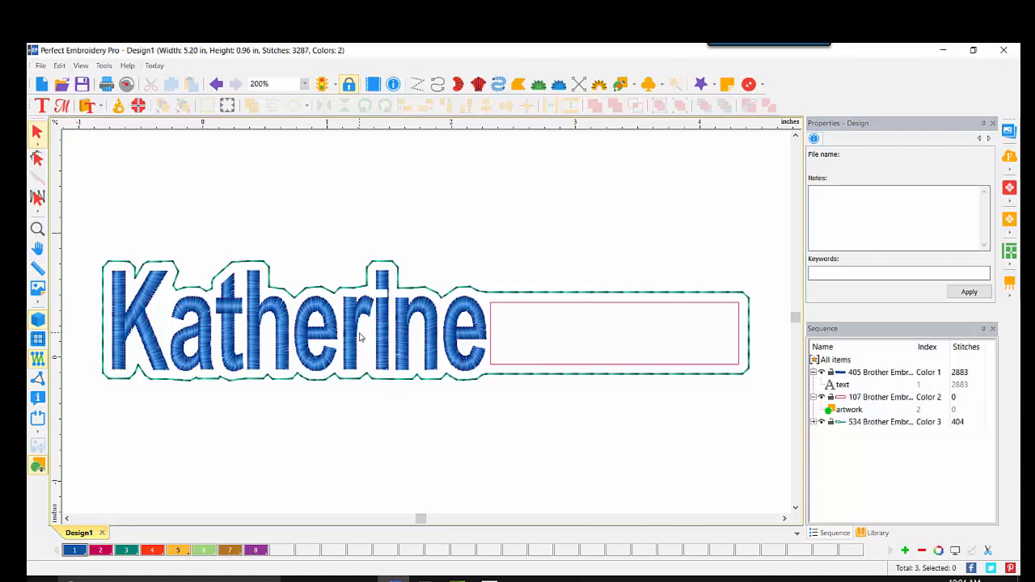
Copy and paste the name lettering and place the duplicate below the original design.
{"action": "left_click", "coordinate": [304, 84]}
{"action": "left_click", "coordinate": [272, 185]}
{"action": "left_click", "coordinate": [284, 323]}
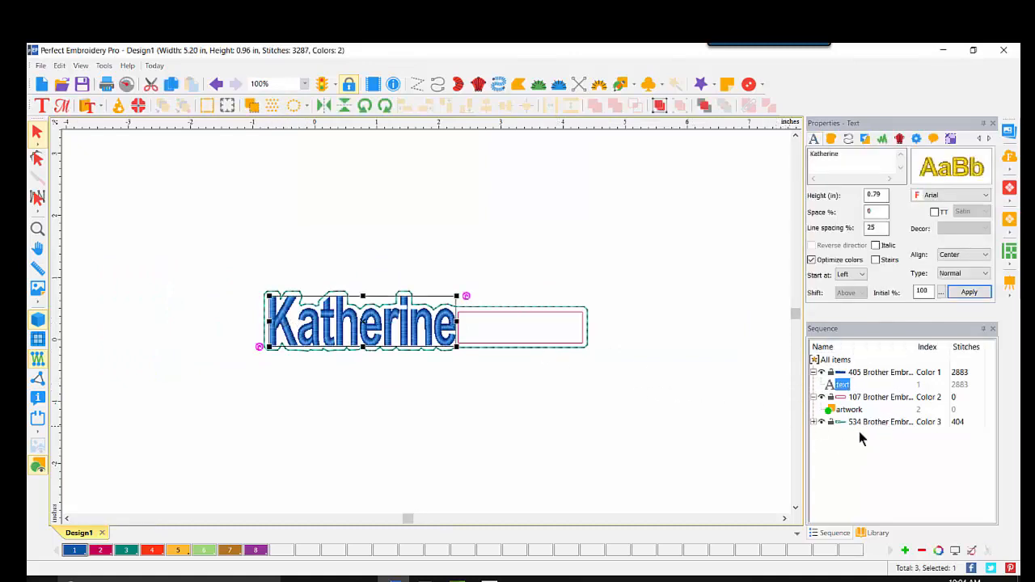
{"action": "left_click", "coordinate": [170, 84]}
{"action": "left_click", "coordinate": [184, 85]}
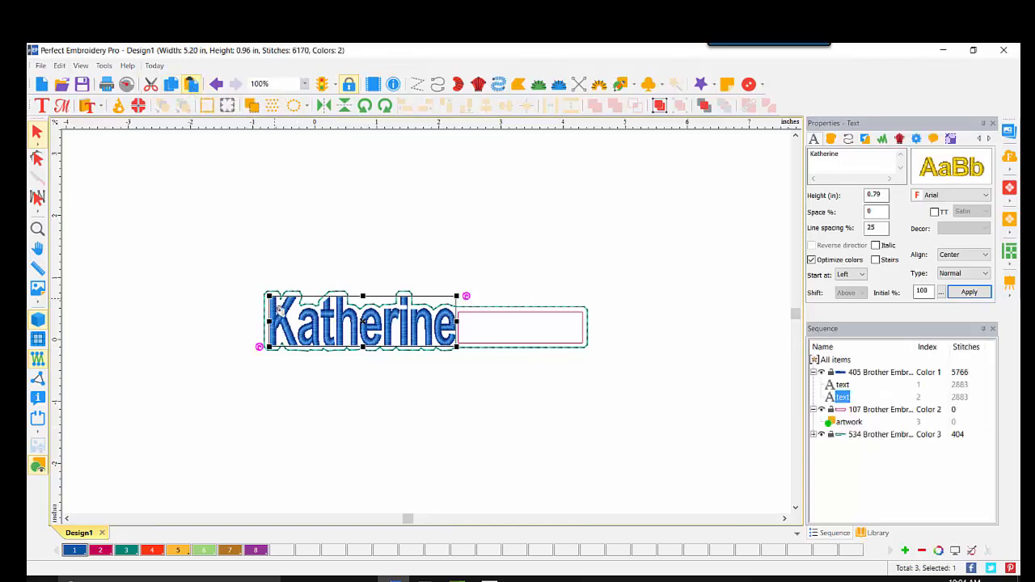
{"action": "left_click_drag", "start_coordinate": [320, 333], "coordinate": [340, 446]}
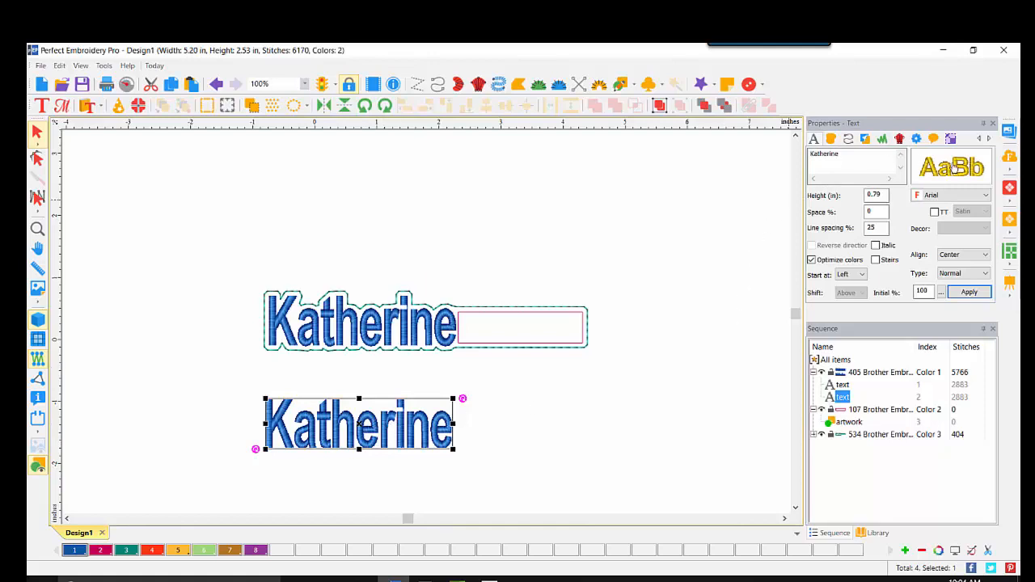
Change the duplicate lettering's font to Cursive from the font catalog.
{"action": "left_click", "coordinate": [953, 166]}
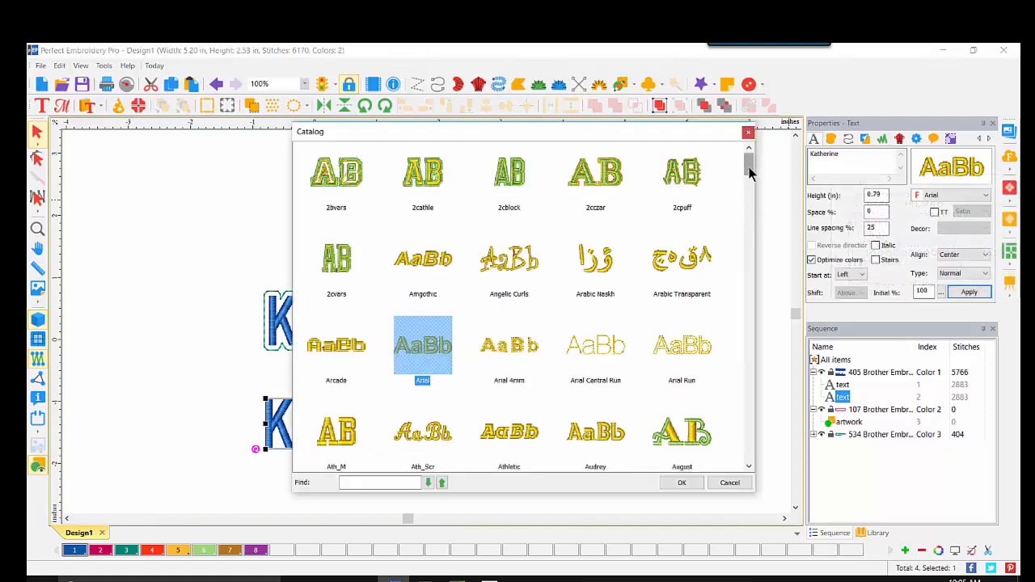
{"action": "left_click_drag", "start_coordinate": [750, 172], "coordinate": [755, 225]}
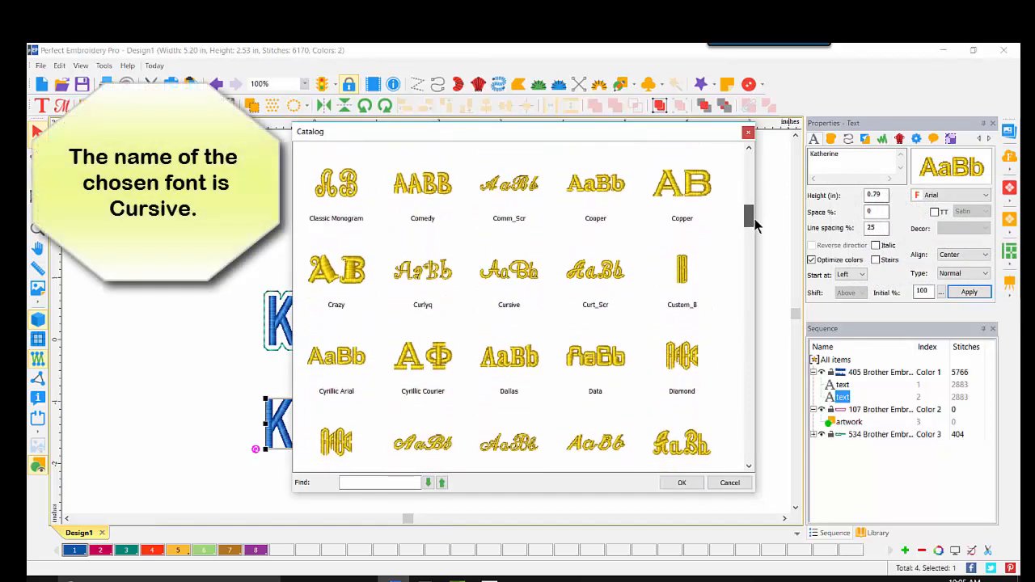
{"action": "double_click", "coordinate": [518, 279]}
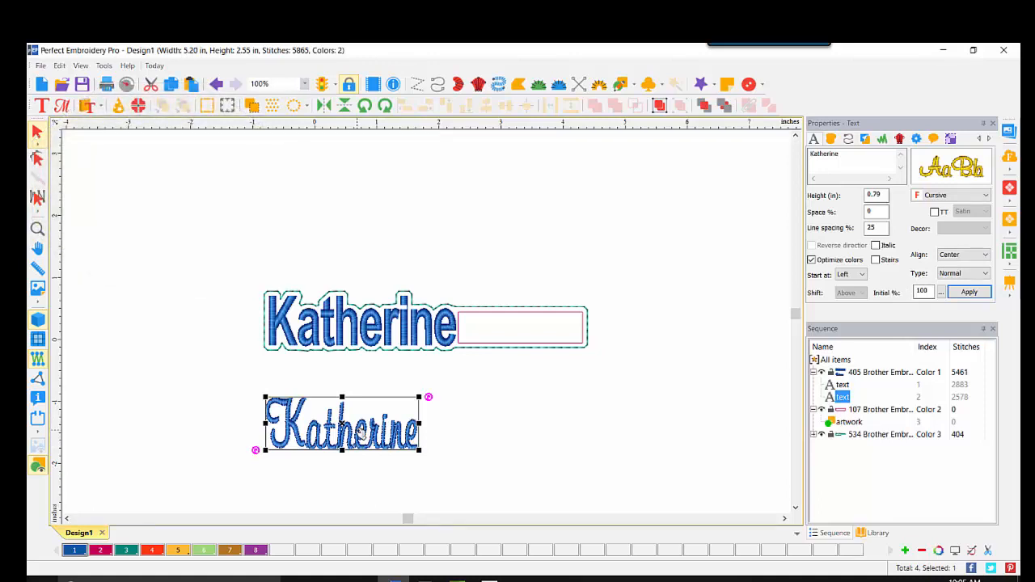
Set the cursive lettering's fill density to 0.30 mm and stretch it horizontally to roughly the width of the Arial lettering.
{"action": "left_click", "coordinate": [831, 139]}
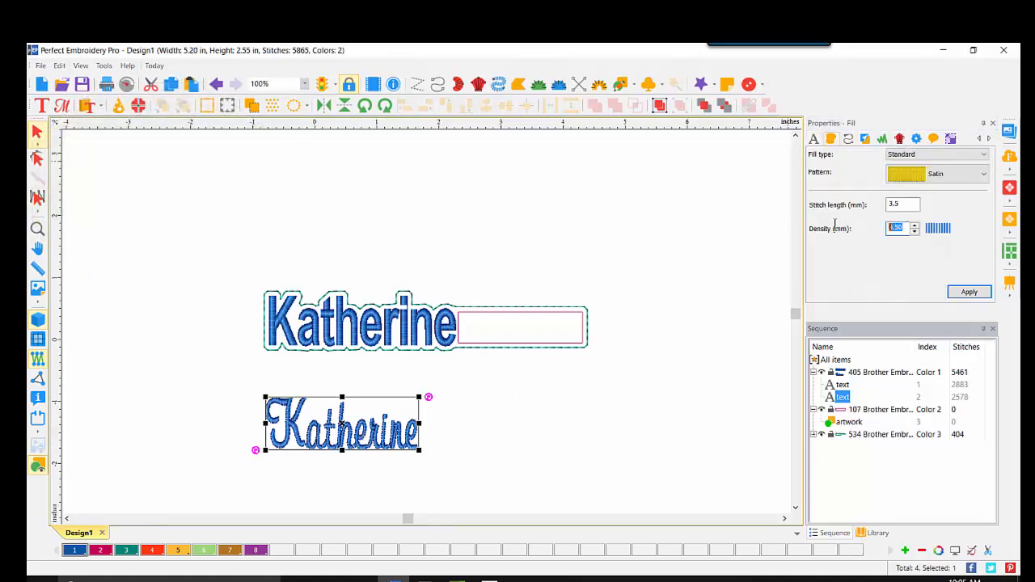
{"action": "type", "text": ".3"}
{"action": "left_click", "coordinate": [969, 292]}
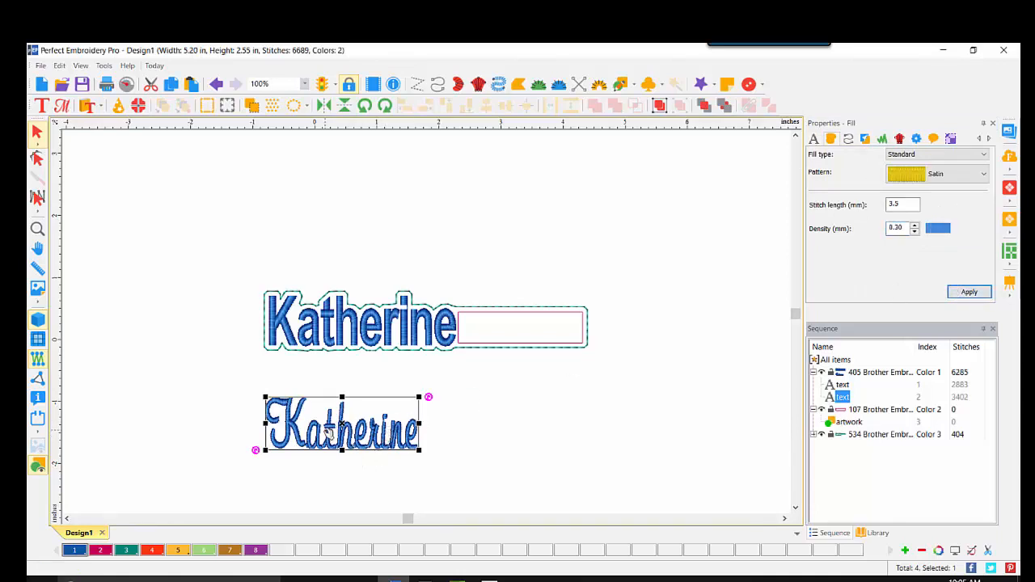
{"action": "left_click_drag", "start_coordinate": [418, 423], "coordinate": [447, 423]}
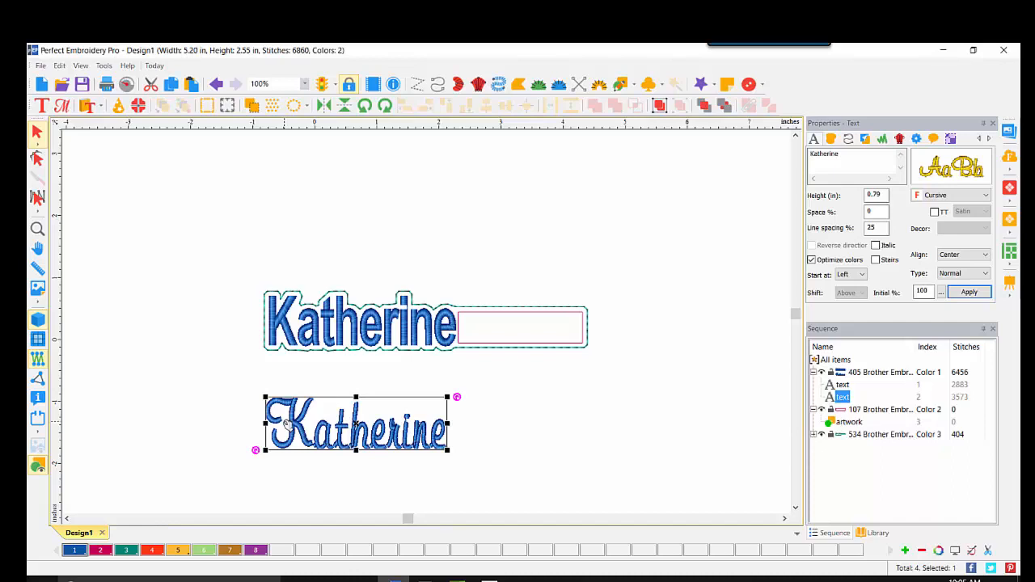
Copy and paste the cursive lettering and place the new copy below it and to its right.
{"action": "left_click", "coordinate": [170, 84]}
{"action": "left_click", "coordinate": [191, 84]}
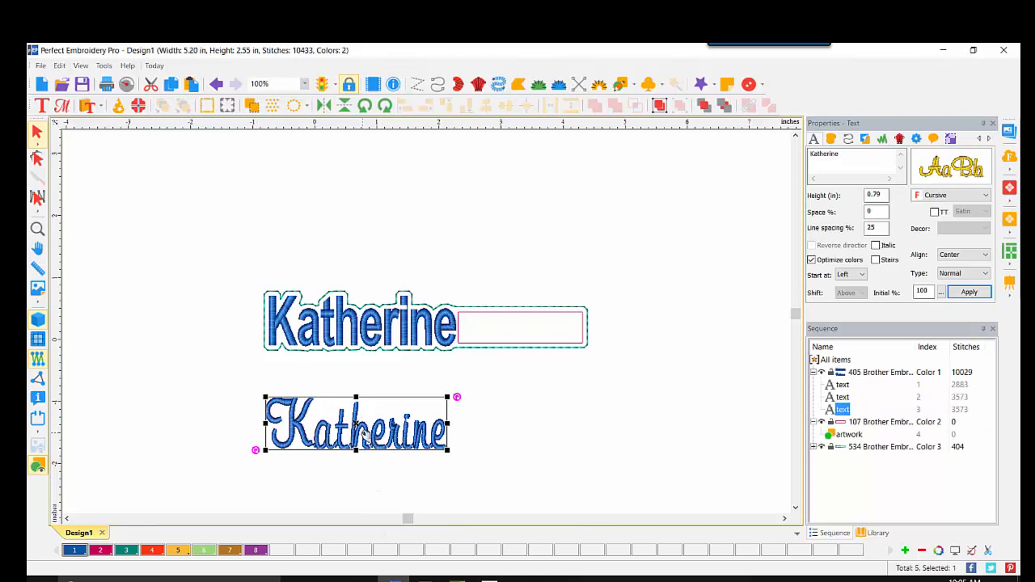
{"action": "left_click_drag", "start_coordinate": [366, 433], "coordinate": [564, 483]}
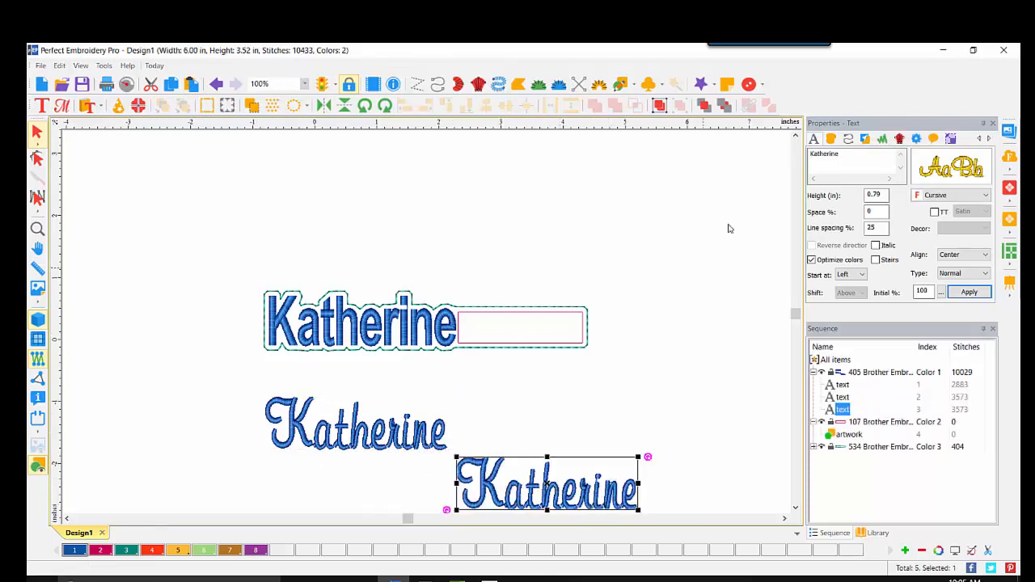
Change the copied cursive lettering to a single K in the Isadora font and place it just before the cursive name.
{"action": "left_click", "coordinate": [850, 156]}
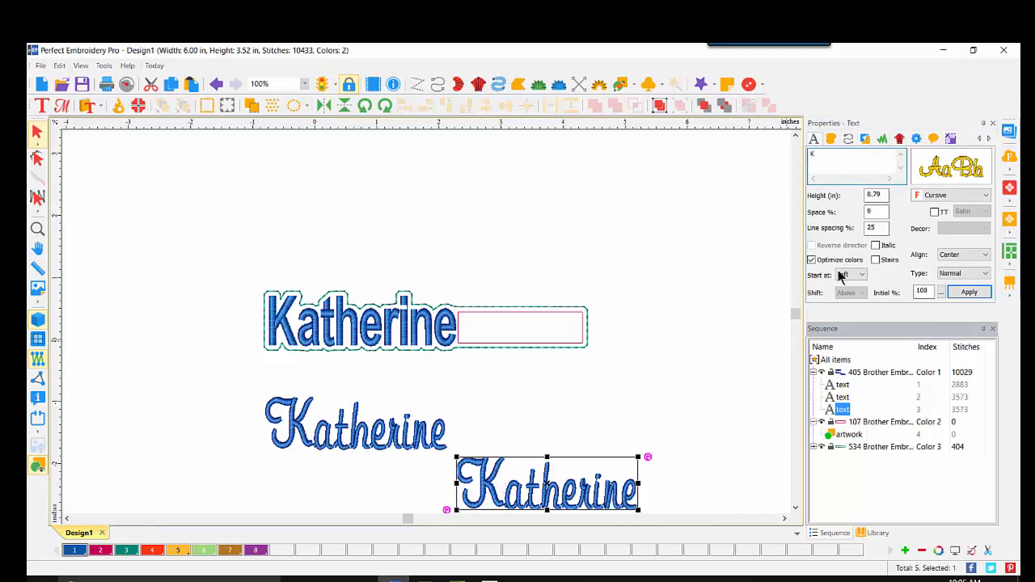
{"action": "left_click", "coordinate": [955, 170]}
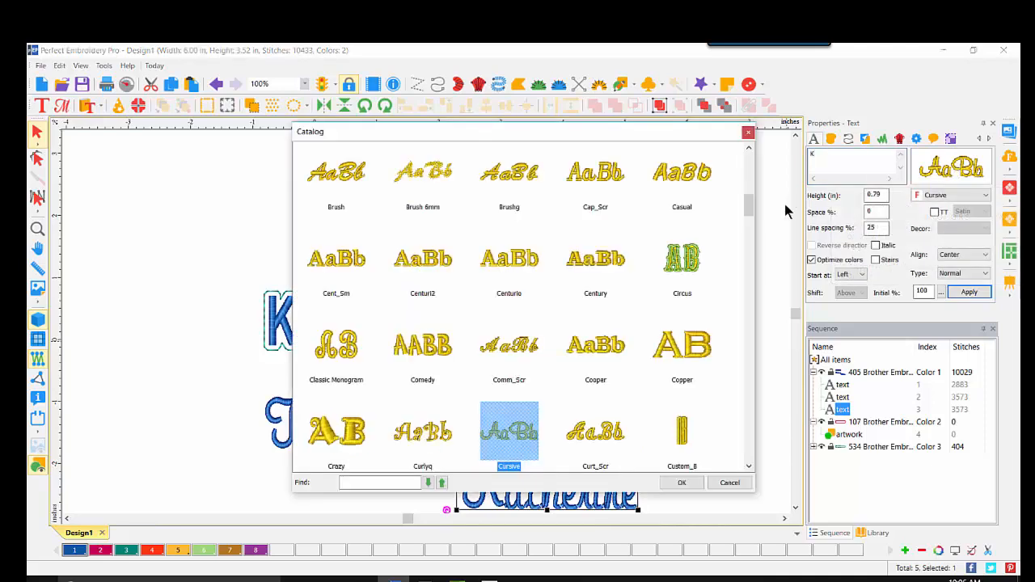
{"action": "left_click_drag", "start_coordinate": [748, 207], "coordinate": [749, 264]}
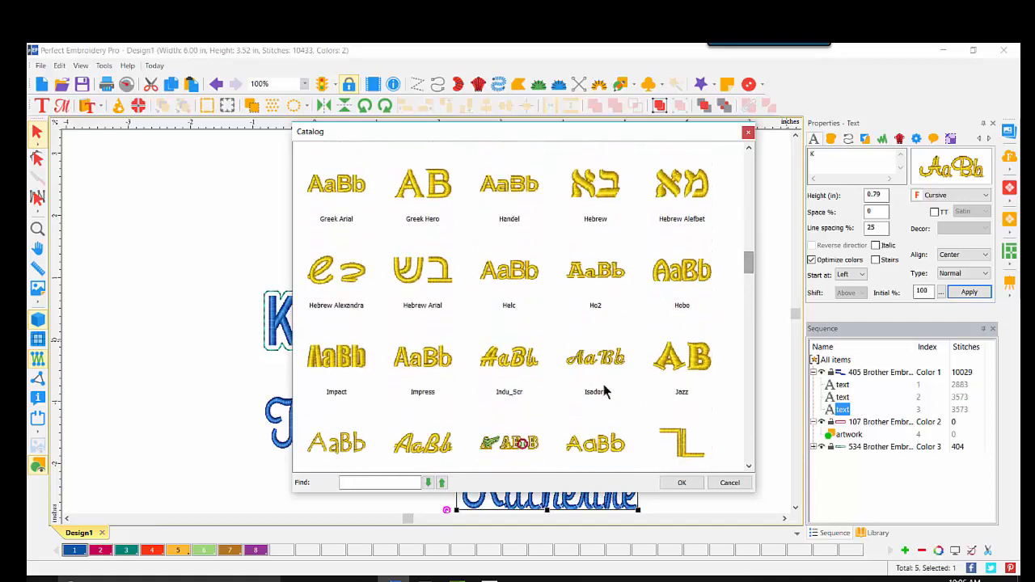
{"action": "double_click", "coordinate": [604, 358]}
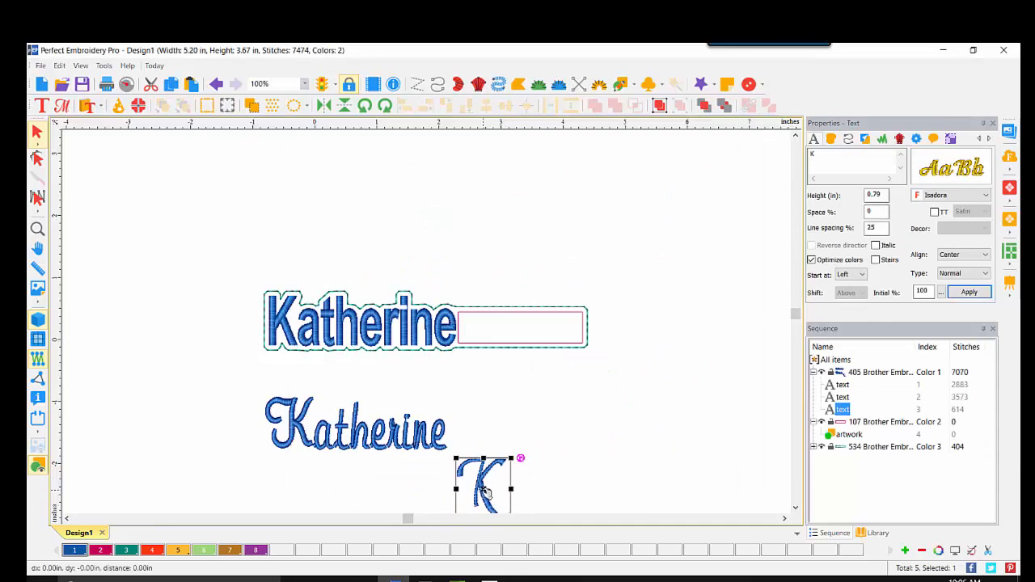
{"action": "left_click_drag", "start_coordinate": [501, 492], "coordinate": [234, 422]}
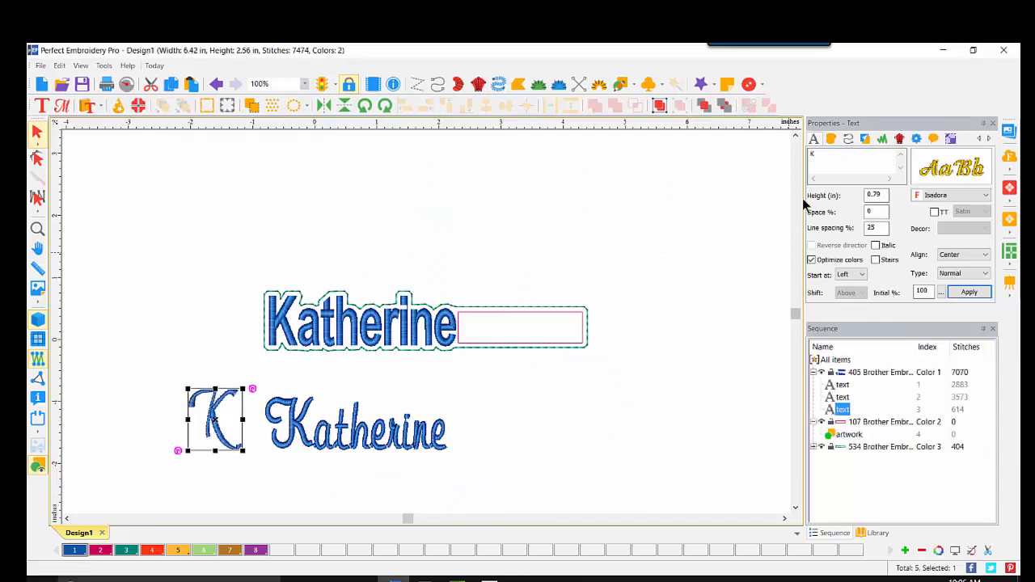
Set the fill density of the Isadora K to 0.30 mm.
{"action": "left_click", "coordinate": [831, 139]}
{"action": "double_click", "coordinate": [900, 227]}
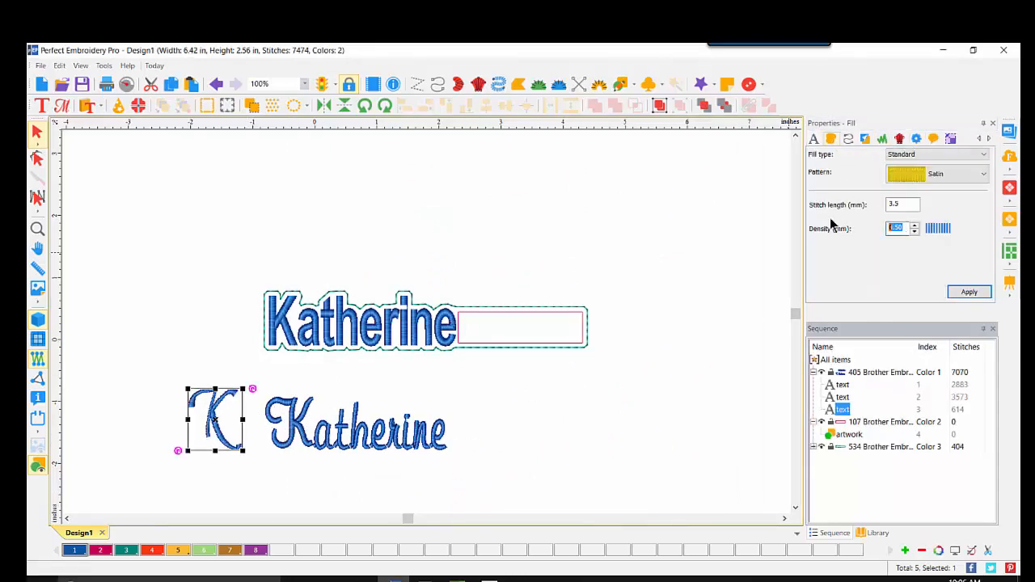
{"action": "type", "text": "1"}
{"action": "left_click", "coordinate": [968, 292]}
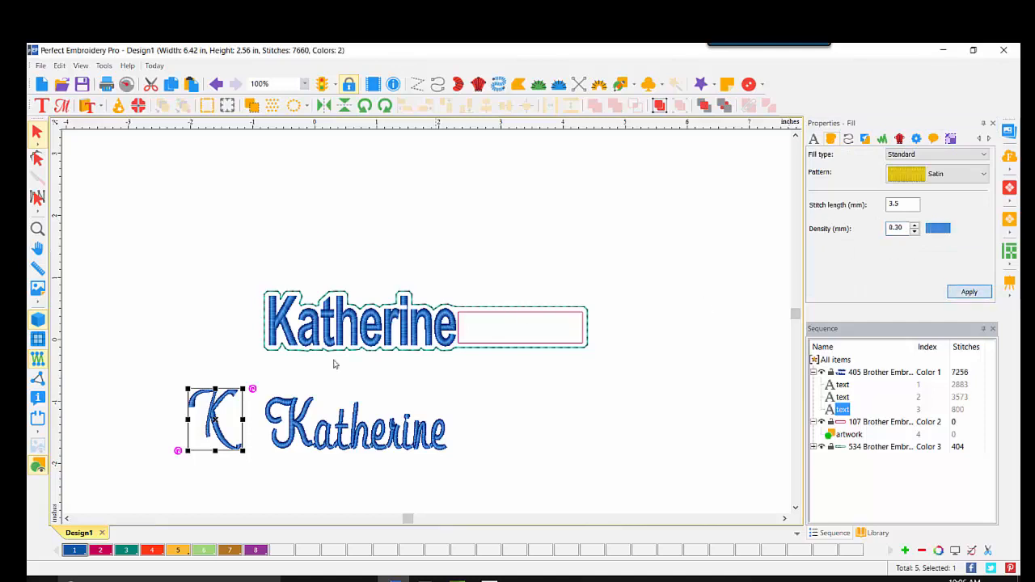
Remove the initial K from the cursive name and move the remaining letters up against the Isadora K.
{"action": "left_click", "coordinate": [305, 447]}
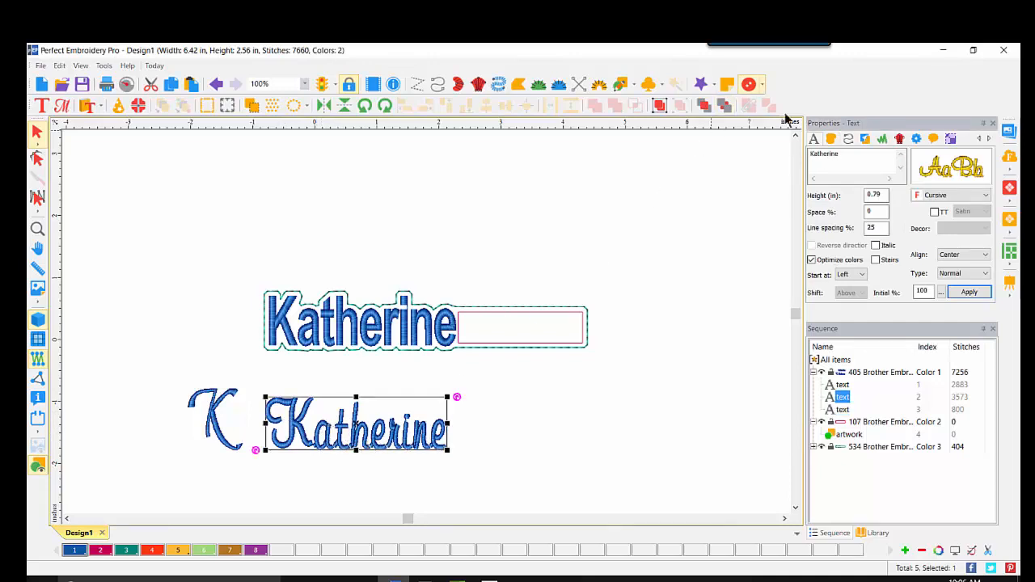
{"action": "left_click", "coordinate": [815, 154]}
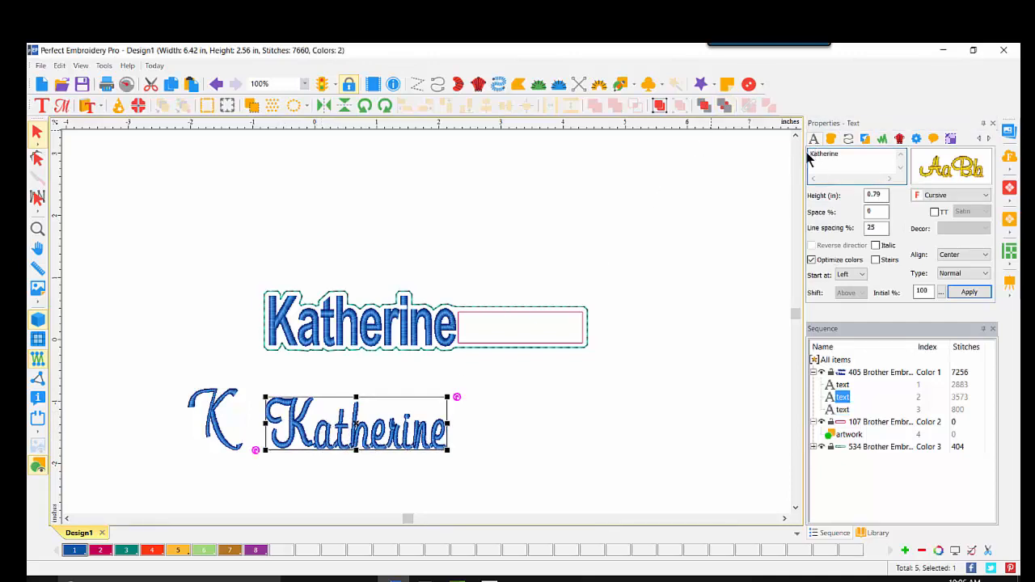
{"action": "key", "text": "BackSpace"}
{"action": "key", "text": "Return"}
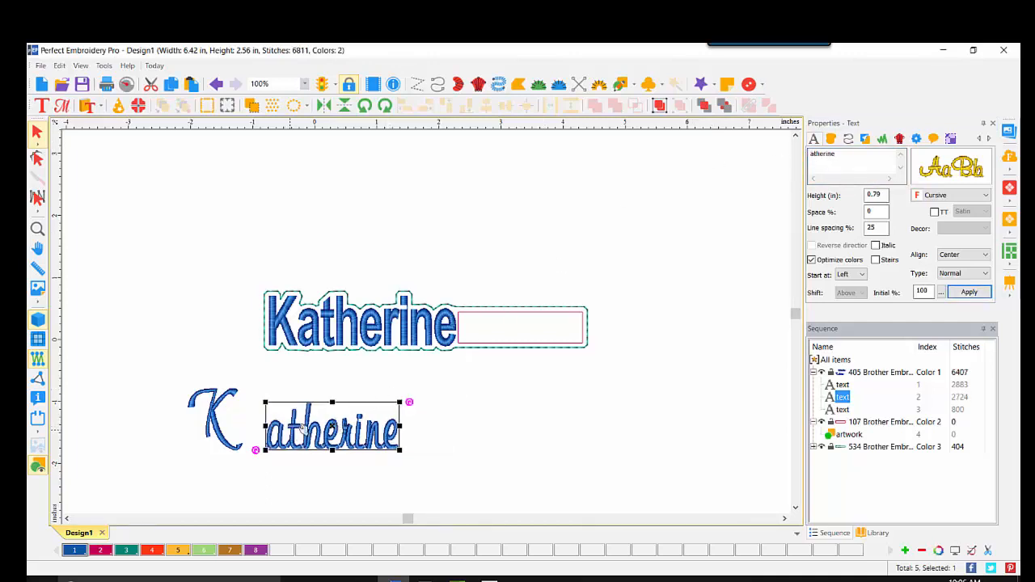
{"action": "left_click_drag", "start_coordinate": [319, 431], "coordinate": [286, 421]}
Recolor the Isadora K and the cursive letters together to red Color 4 and move them farther below the Arial design.
{"action": "left_click_drag", "start_coordinate": [160, 377], "coordinate": [393, 471]}
{"action": "left_click", "coordinate": [151, 550]}
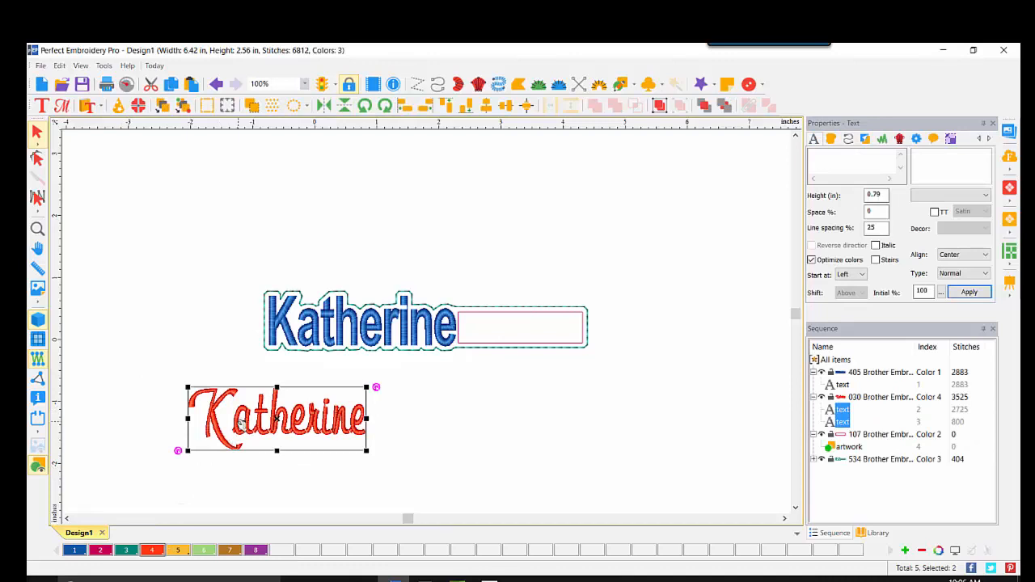
{"action": "left_click_drag", "start_coordinate": [241, 429], "coordinate": [300, 461]}
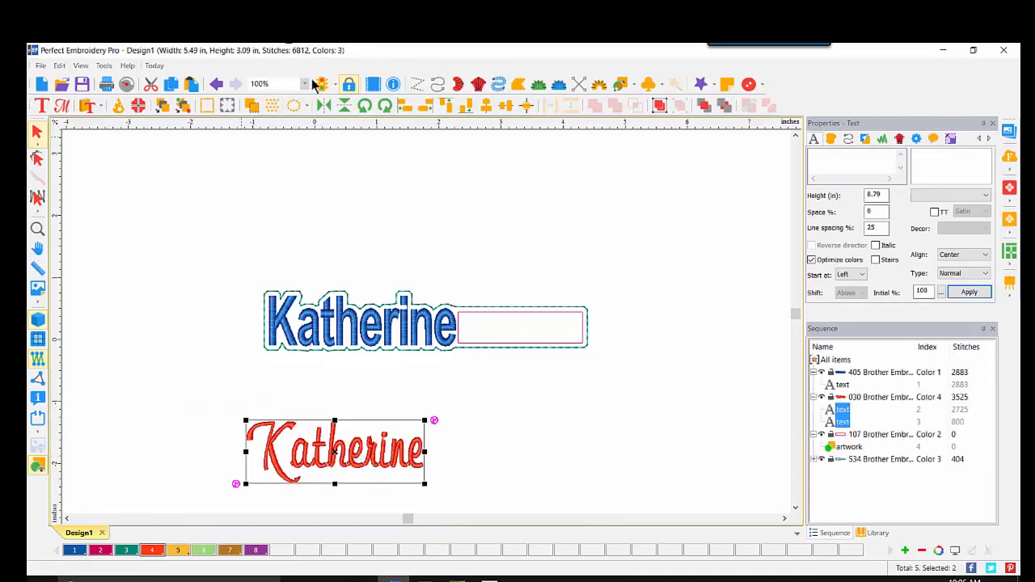
Nudge the Isadora K slightly upward so it sits neatly against the red cursive letters.
{"action": "left_click", "coordinate": [37, 229]}
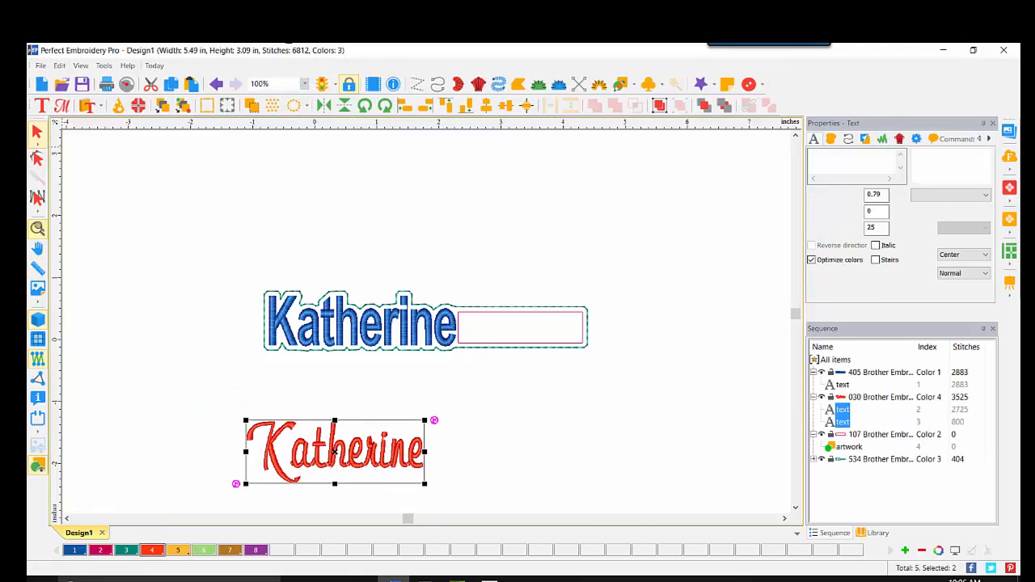
{"action": "left_click", "coordinate": [256, 342]}
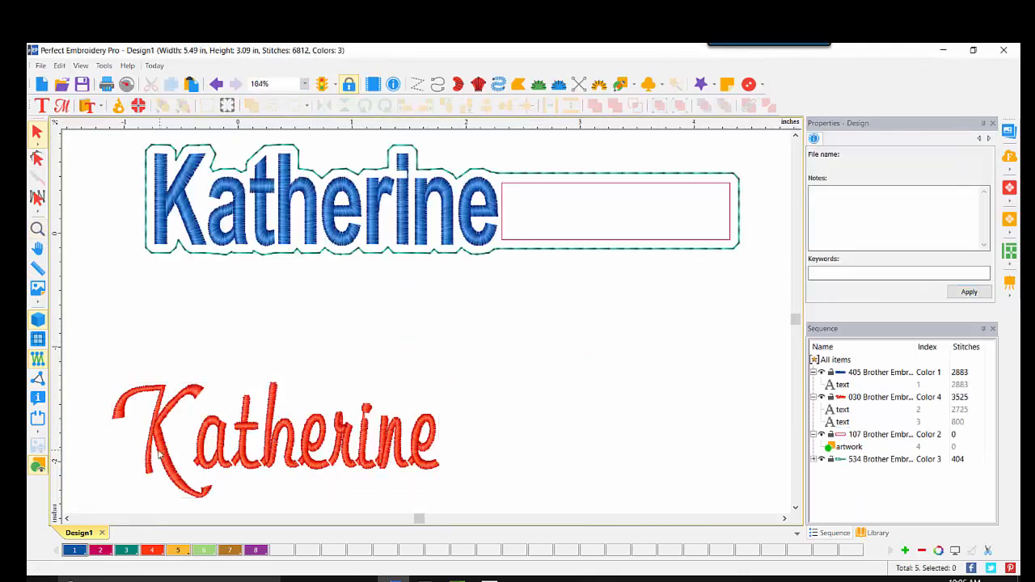
{"action": "mouse_move", "coordinate": [155, 426]}
{"action": "left_mouse_down"}
{"action": "mouse_move", "coordinate": [170, 425]}
{"action": "mouse_move", "coordinate": [97, 348]}
{"action": "mouse_move", "coordinate": [113, 332]}
{"action": "mouse_move", "coordinate": [101, 368]}
{"action": "mouse_move", "coordinate": [173, 425]}
{"action": "mouse_move", "coordinate": [177, 414]}
{"action": "mouse_move", "coordinate": [161, 410]}
{"action": "left_mouse_up"}
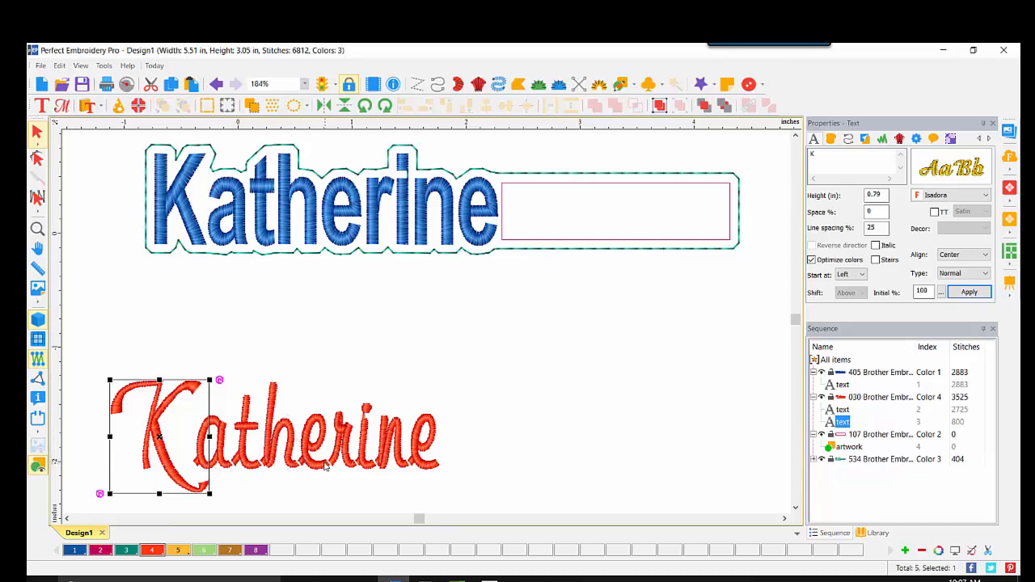
Set the letter spacing of the red cursive letters following the K to -2%.
{"action": "left_click", "coordinate": [432, 461]}
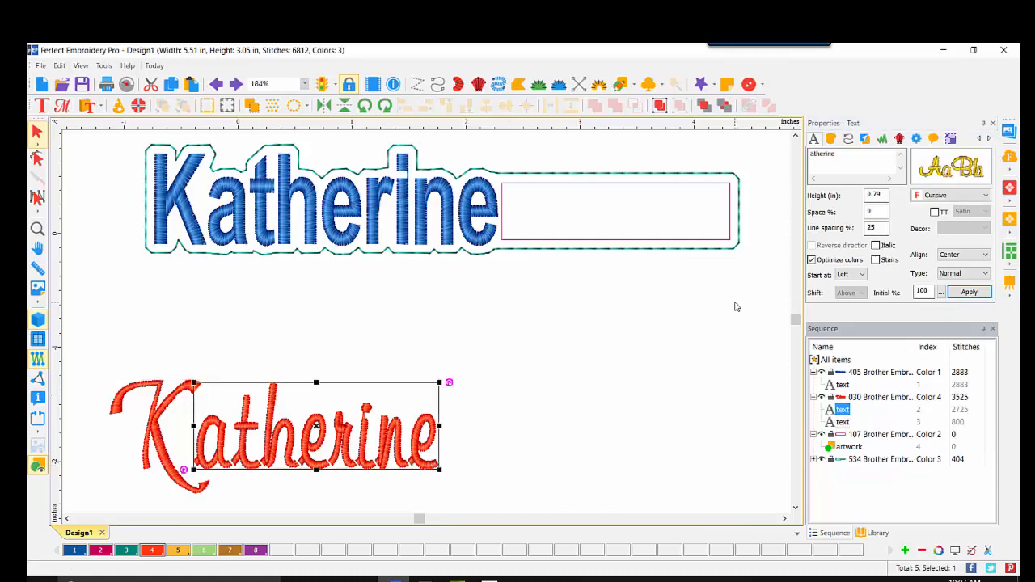
{"action": "double_click", "coordinate": [881, 211]}
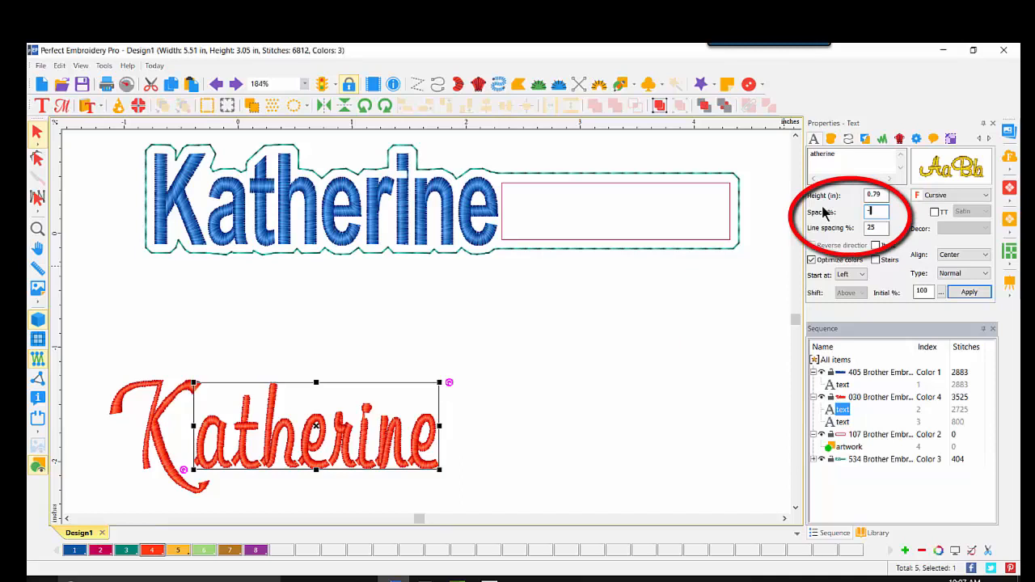
{"action": "left_click", "coordinate": [969, 292]}
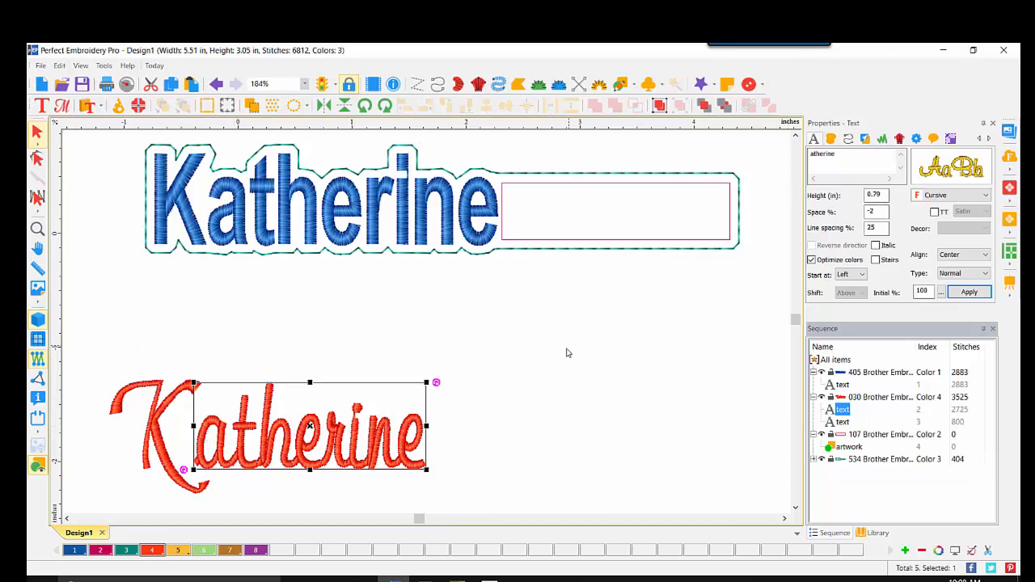
{"action": "left_click", "coordinate": [524, 346]}
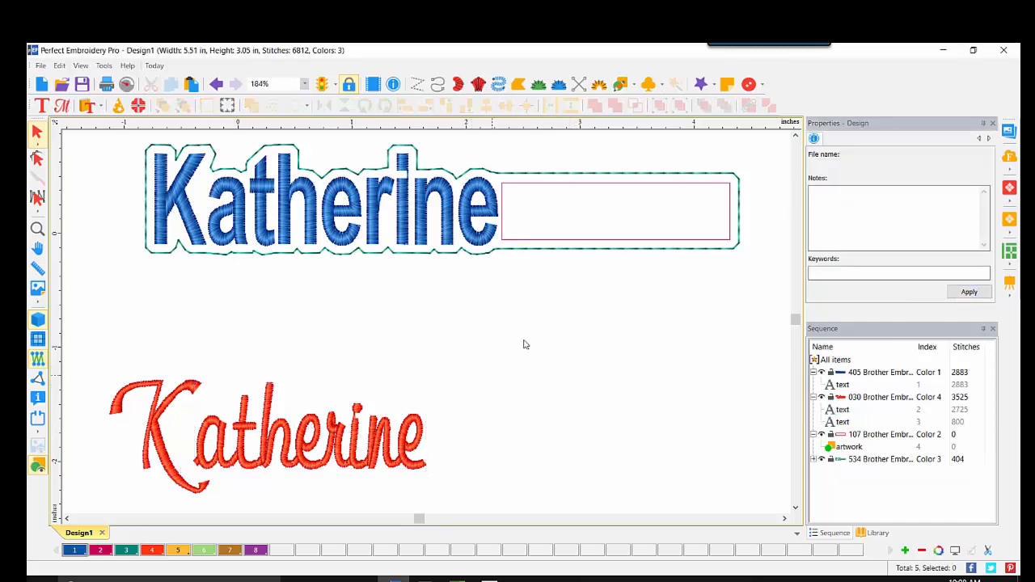
Move the spacer rectangle from the Arial design to the end of the red cursive name.
{"action": "left_click", "coordinate": [501, 194]}
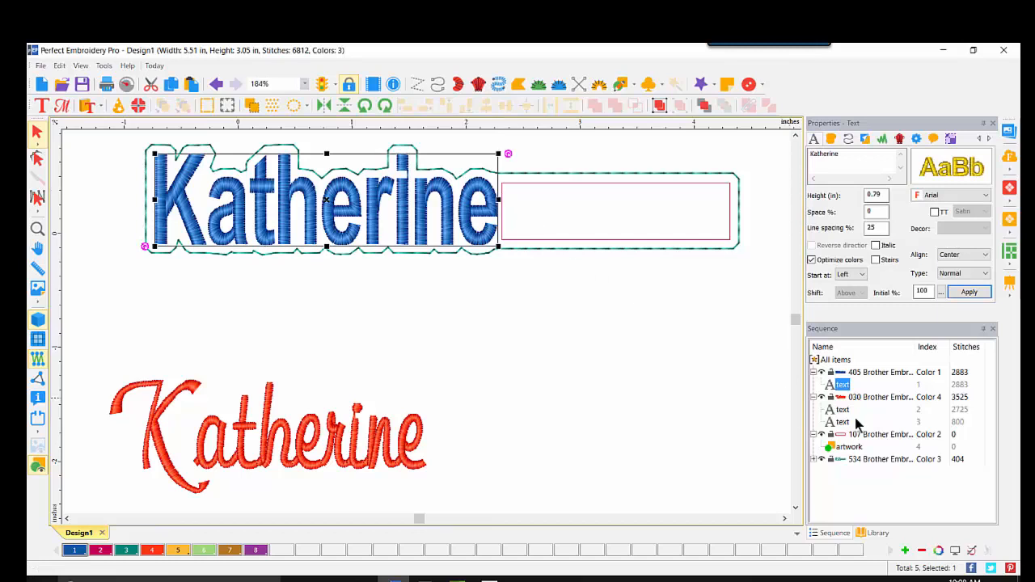
{"action": "left_click", "coordinate": [841, 410]}
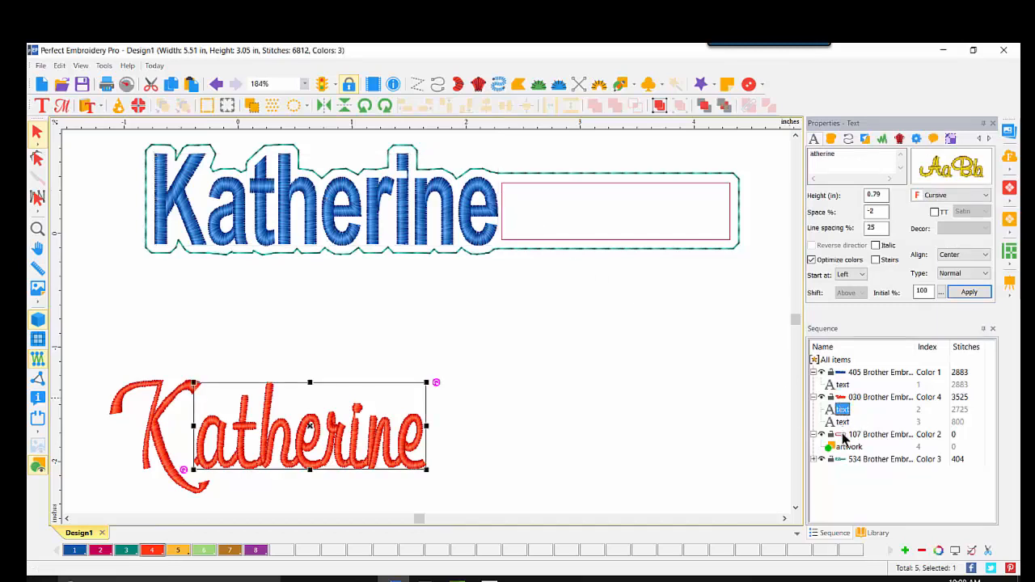
{"action": "left_click", "coordinate": [846, 436]}
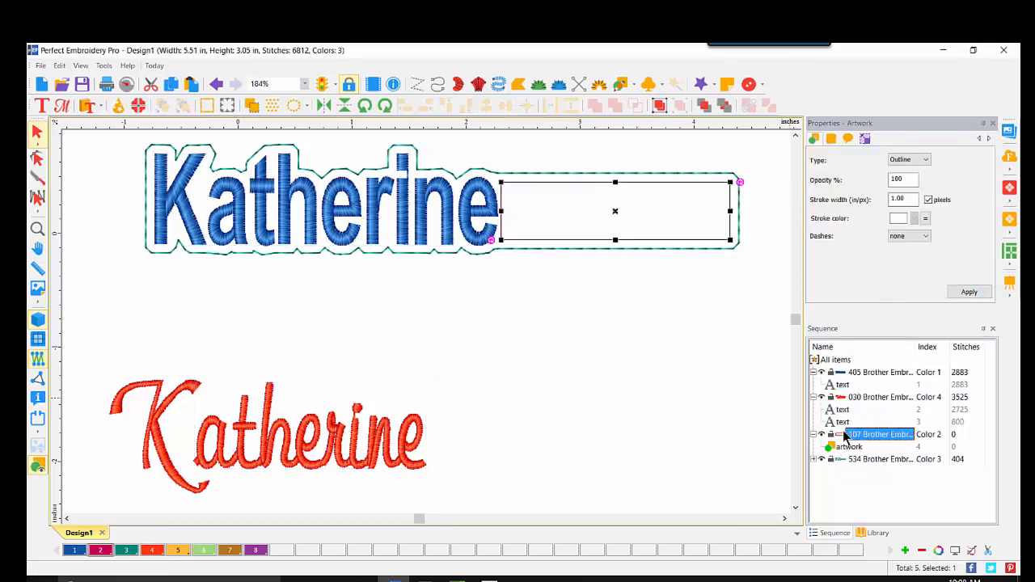
{"action": "left_click_drag", "start_coordinate": [616, 215], "coordinate": [556, 439]}
Create one united outline around the Isadora K, the cursive letters and the spacer rectangle.
{"action": "left_click_drag", "start_coordinate": [89, 321], "coordinate": [701, 508]}
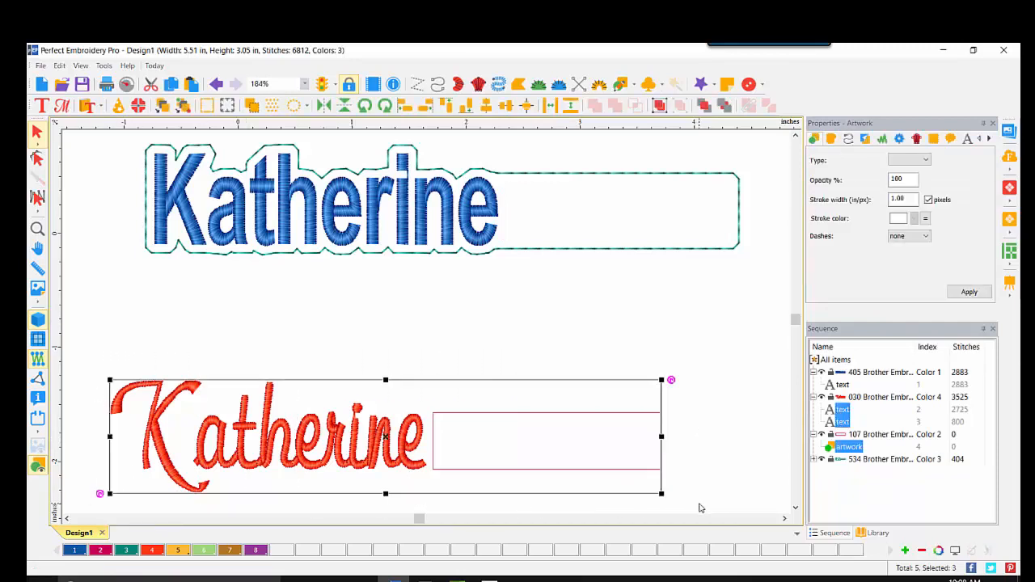
{"action": "right_click", "coordinate": [274, 429]}
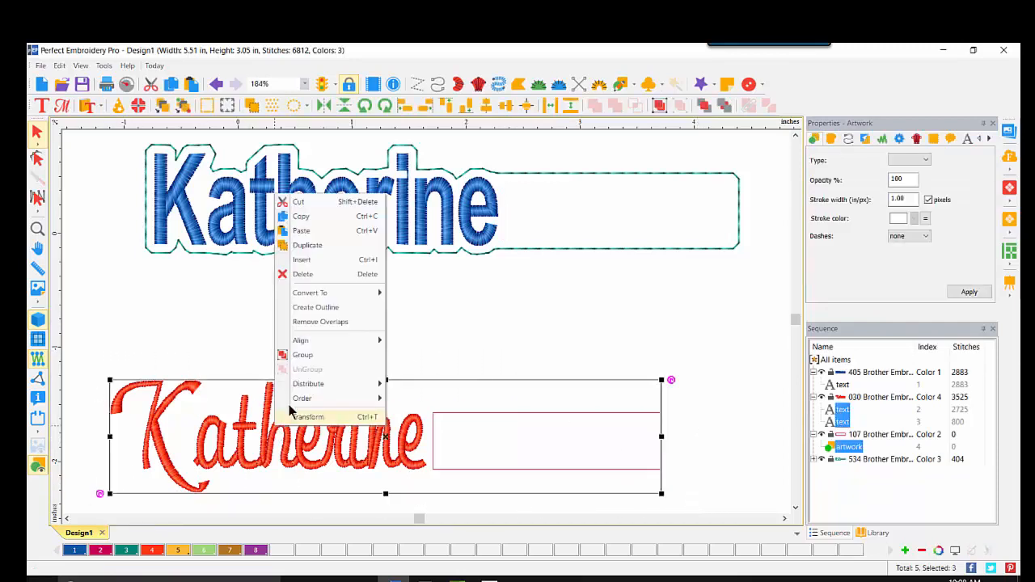
{"action": "left_click", "coordinate": [314, 308]}
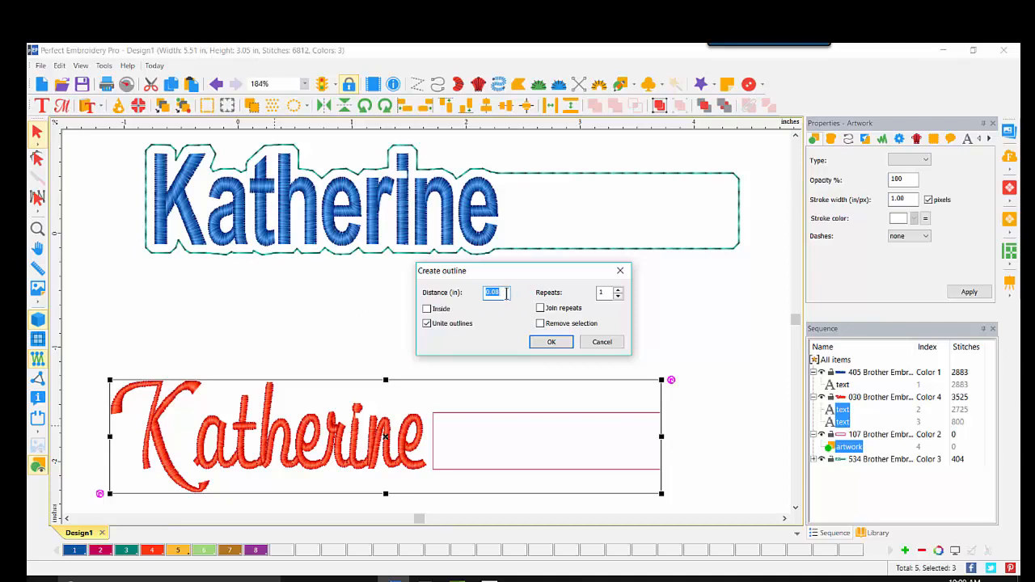
{"action": "left_click", "coordinate": [549, 343]}
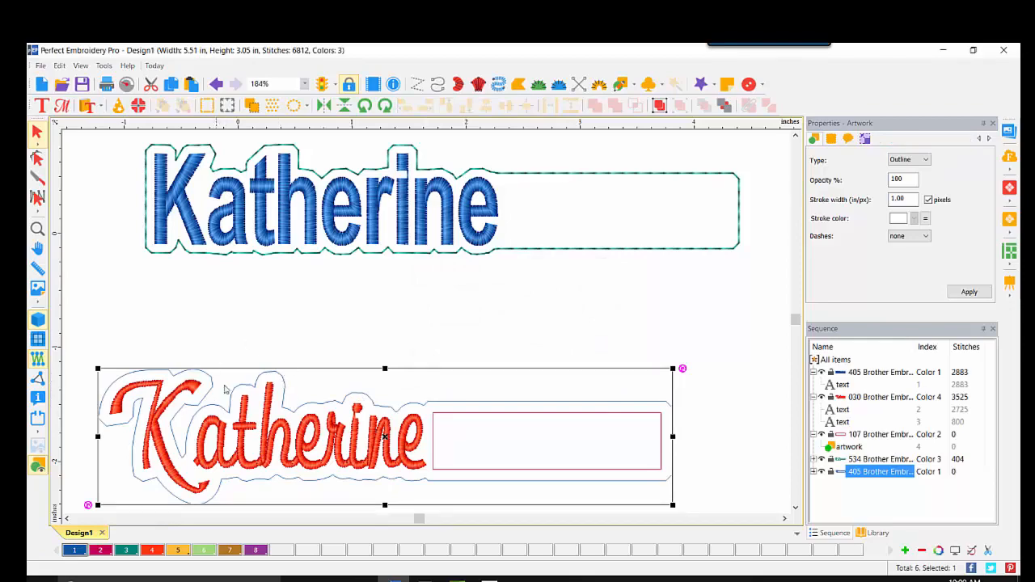
Delete the outline nodes that dip into the gap between the K and the following letter.
{"action": "left_click", "coordinate": [37, 177]}
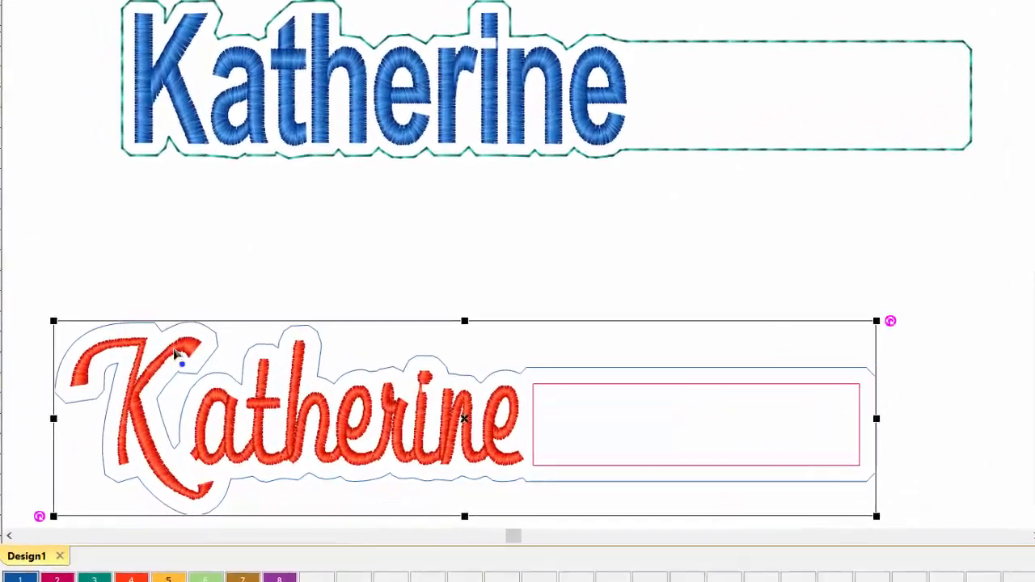
{"action": "left_click", "coordinate": [185, 405]}
{"action": "left_click_drag", "start_coordinate": [133, 348], "coordinate": [198, 462]}
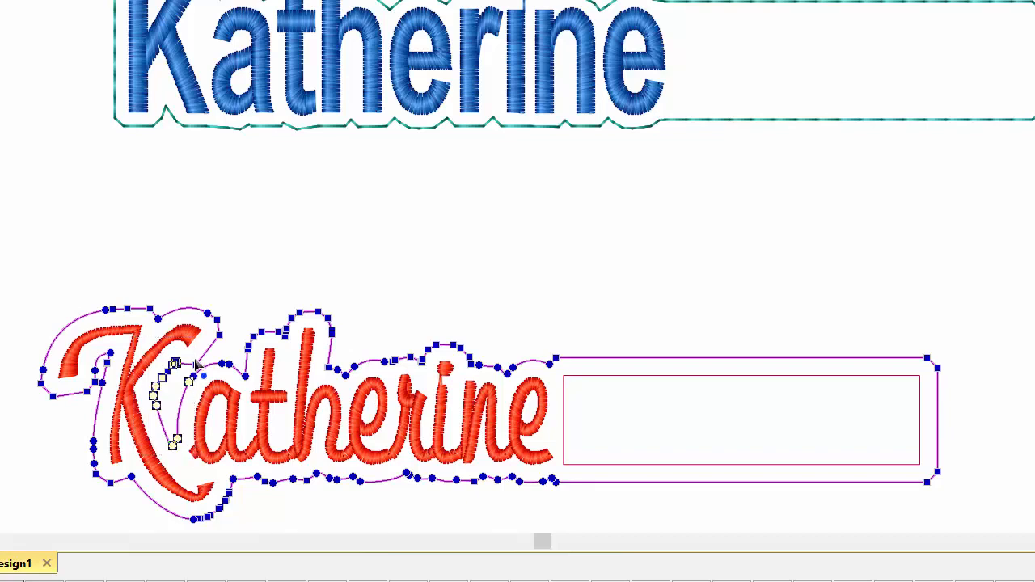
{"action": "key", "text": "Delete"}
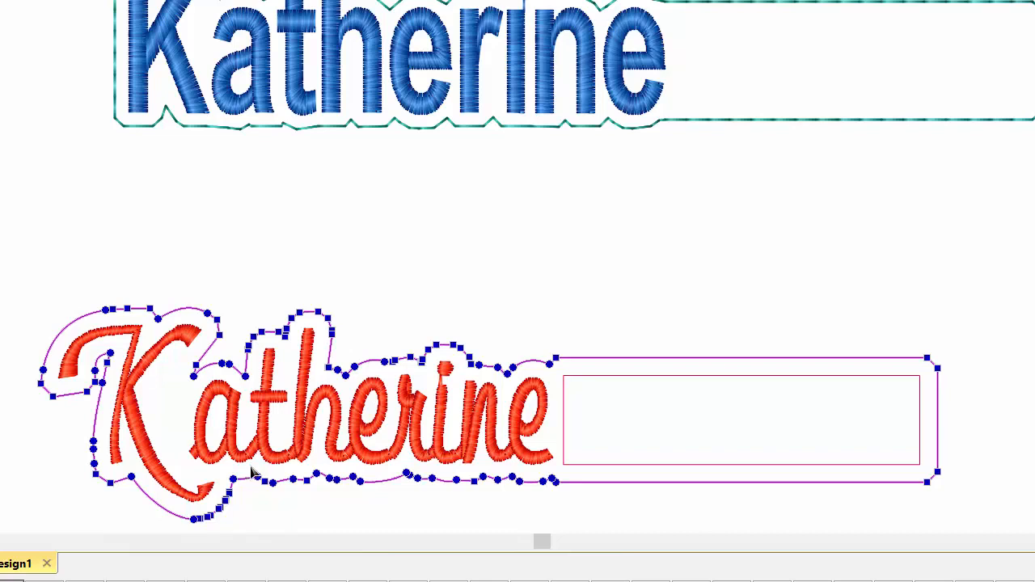
Delete the outline nodes along the underside of the cursive letters and in the notch beneath the K's swash.
{"action": "left_click_drag", "start_coordinate": [253, 471], "coordinate": [550, 488]}
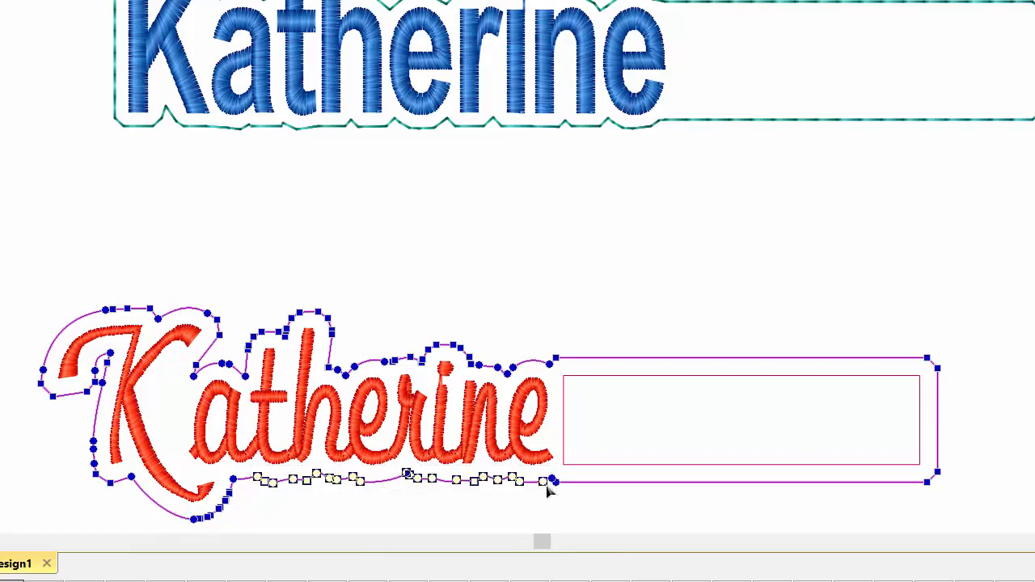
{"action": "key", "text": "Delete"}
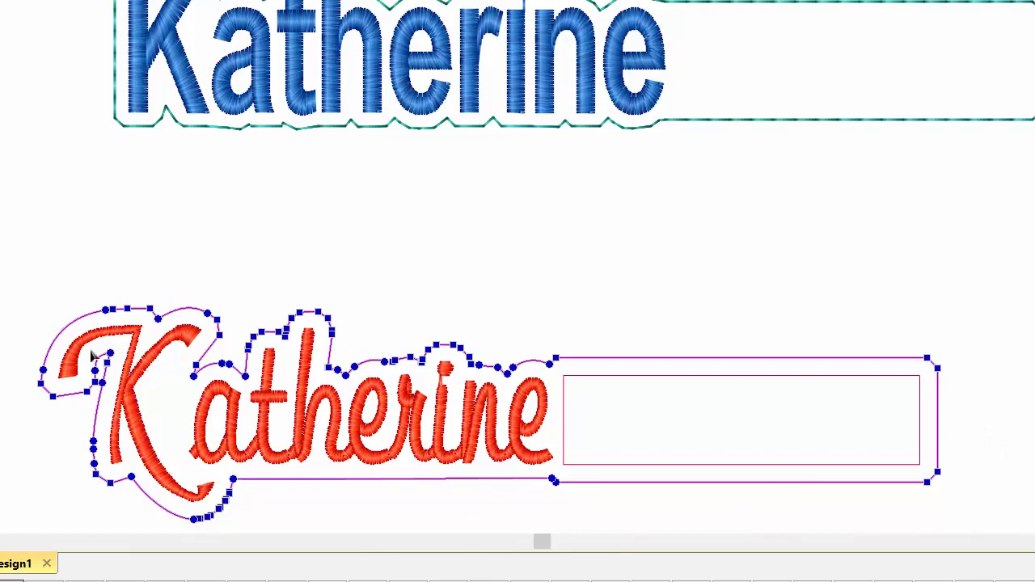
{"action": "left_click_drag", "start_coordinate": [88, 349], "coordinate": [123, 377]}
{"action": "key", "text": "Delete"}
{"action": "key", "text": "Escape"}
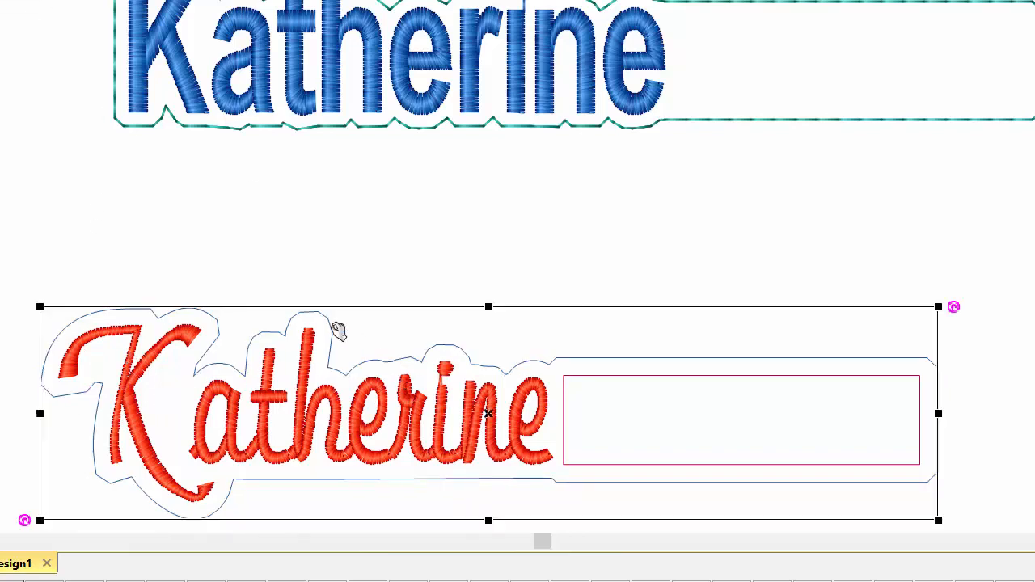
Convert the outline around the red cursive design to a run stitch and set its type to Bean.
{"action": "right_click", "coordinate": [338, 330]}
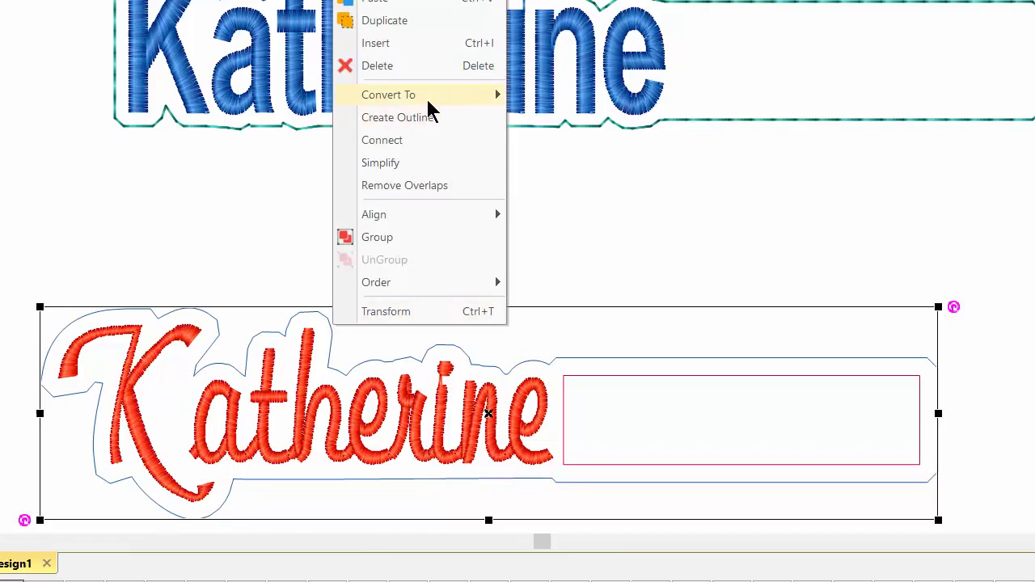
{"action": "mouse_move", "coordinate": [472, 106]}
{"action": "left_click", "coordinate": [489, 151]}
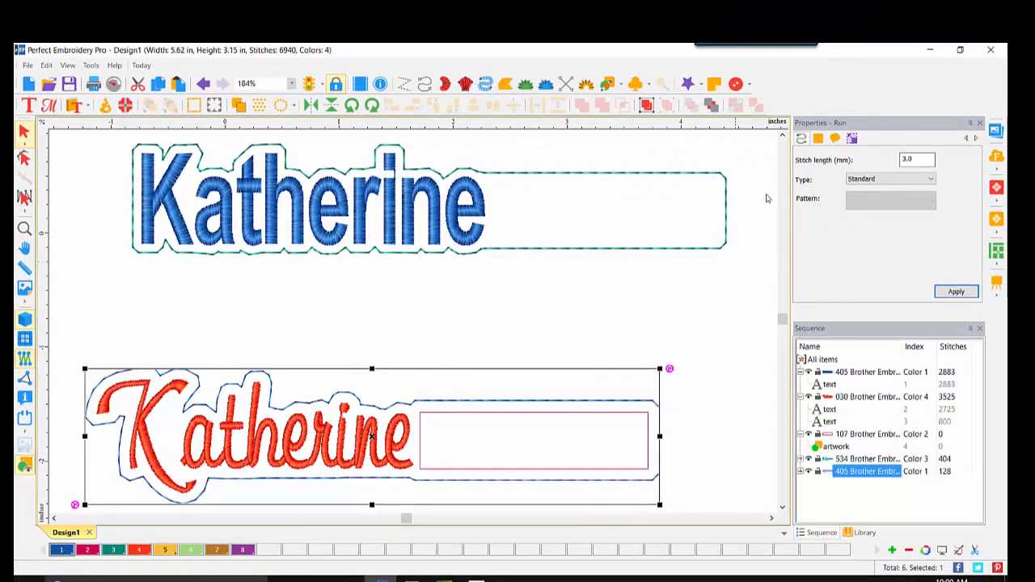
{"action": "left_click", "coordinate": [919, 180]}
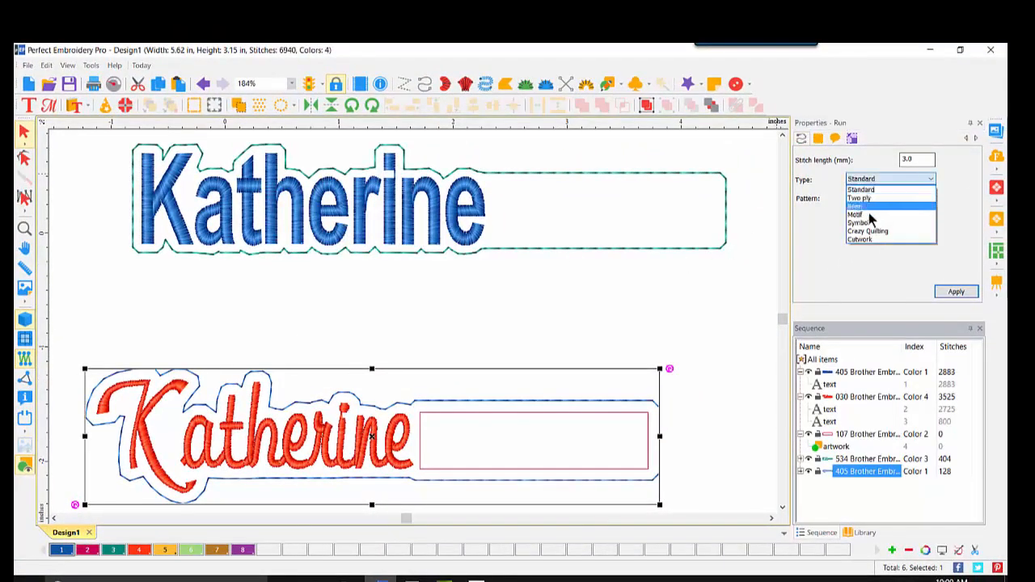
{"action": "left_click", "coordinate": [873, 212]}
{"action": "left_click", "coordinate": [952, 292]}
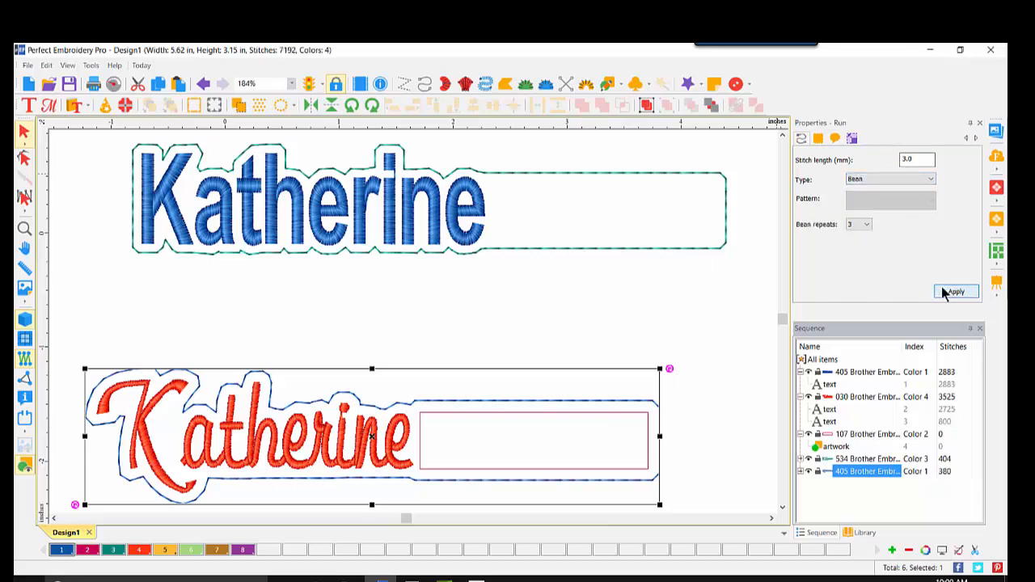
Change the cursive outline's run type to Motif and apply pattern 151.
{"action": "left_click", "coordinate": [928, 182]}
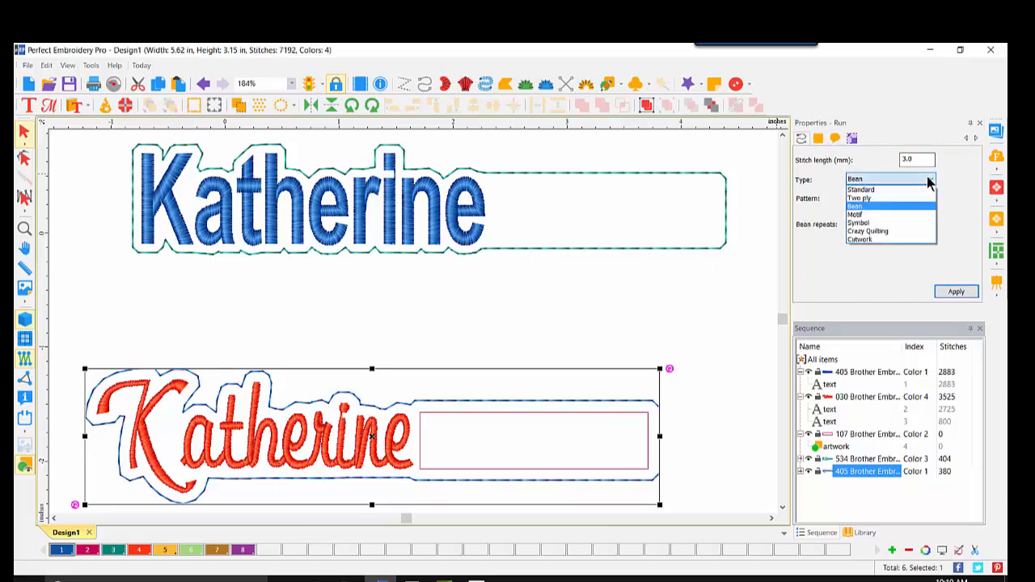
{"action": "left_click", "coordinate": [858, 215]}
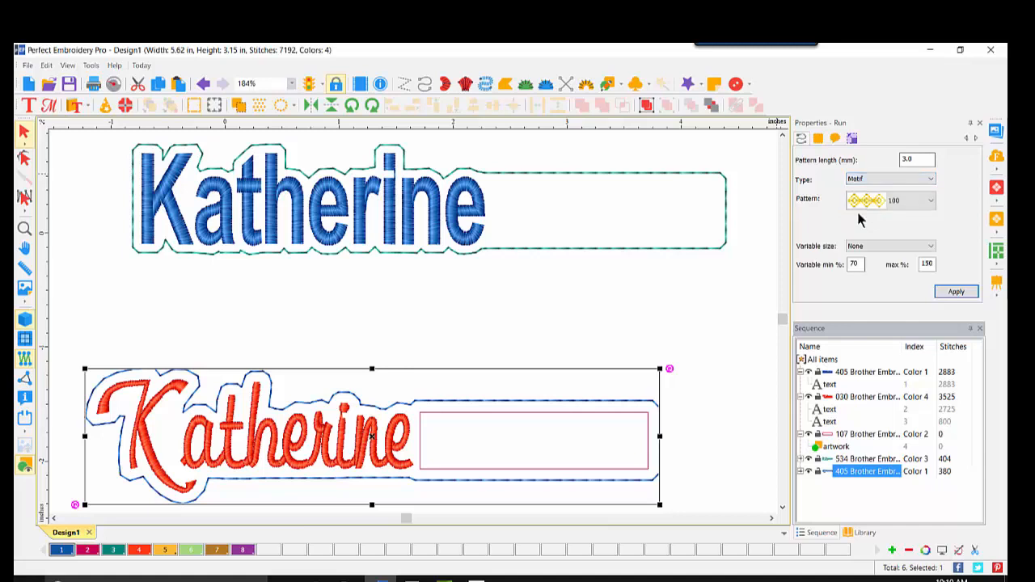
{"action": "left_click", "coordinate": [928, 202]}
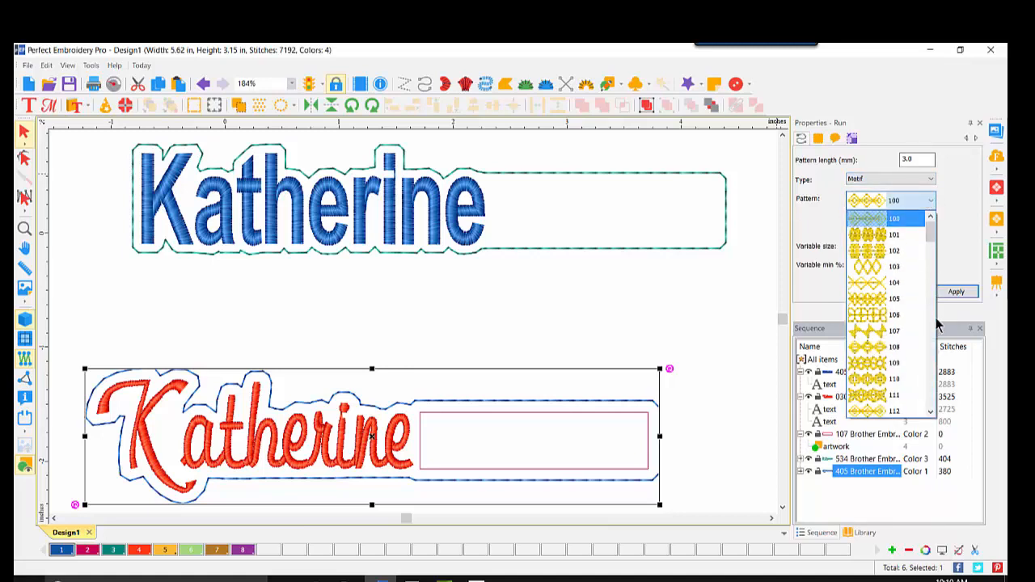
{"action": "scroll", "coordinate": [931, 397], "scroll_direction": "down", "scroll_amount": 4}
{"action": "scroll", "coordinate": [933, 399], "scroll_direction": "down", "scroll_amount": 7}
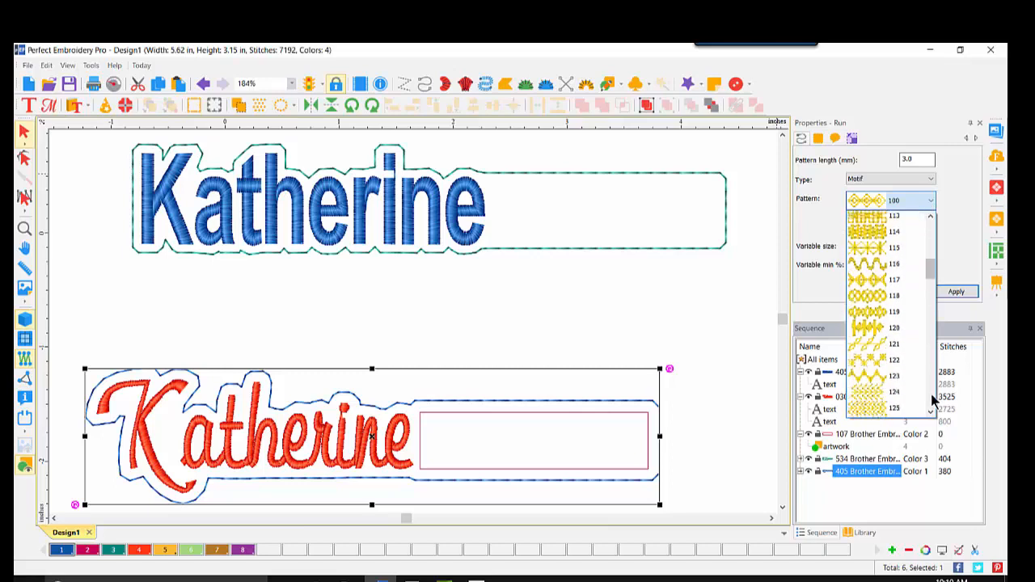
{"action": "scroll", "coordinate": [932, 398], "scroll_direction": "down", "scroll_amount": 4}
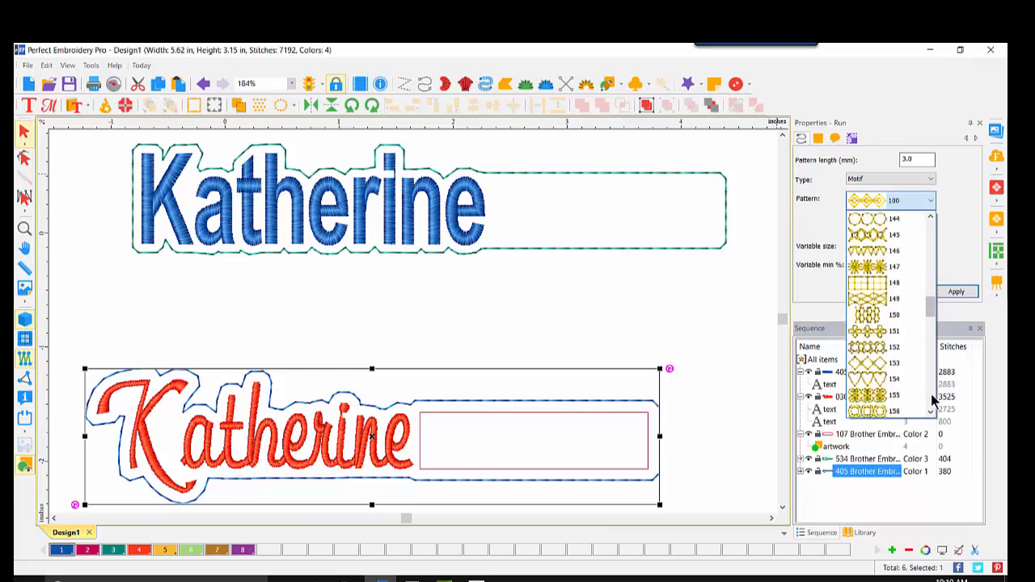
{"action": "left_click", "coordinate": [904, 334]}
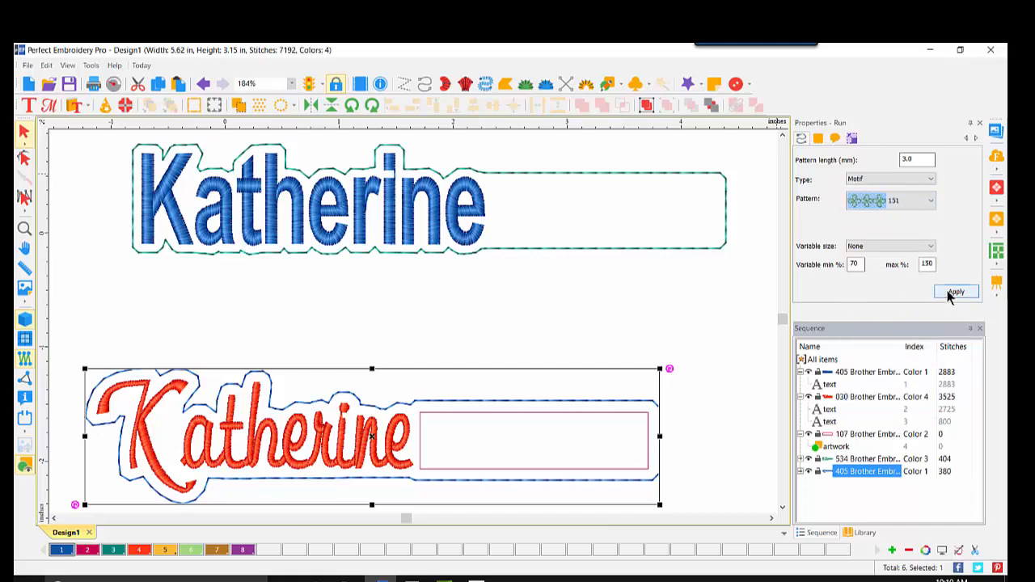
{"action": "left_click", "coordinate": [950, 293]}
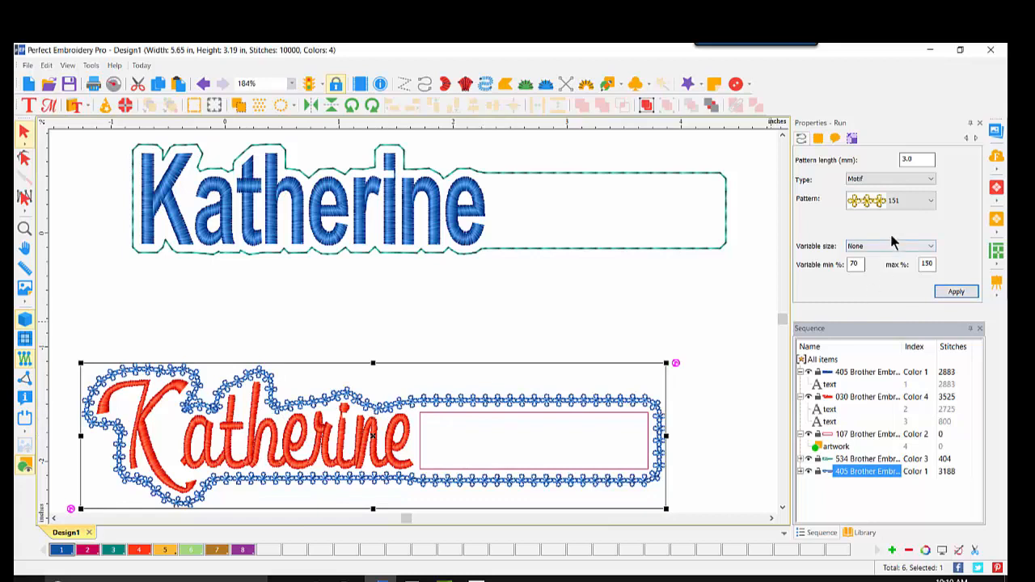
Apply motif pattern 142 to the cursive outline instead.
{"action": "left_click", "coordinate": [928, 200]}
{"action": "left_click_drag", "start_coordinate": [930, 314], "coordinate": [937, 295]}
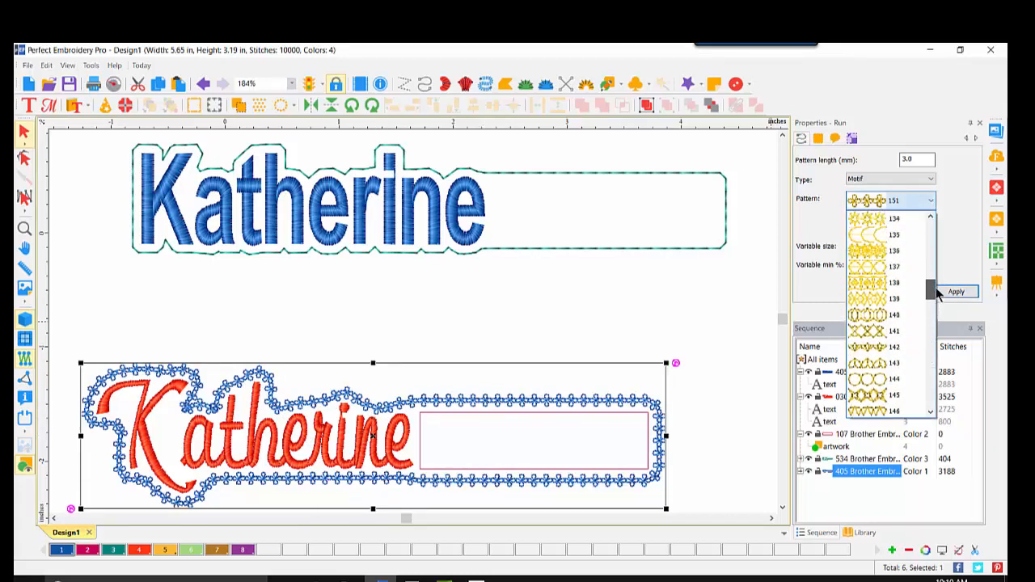
{"action": "left_click", "coordinate": [896, 347]}
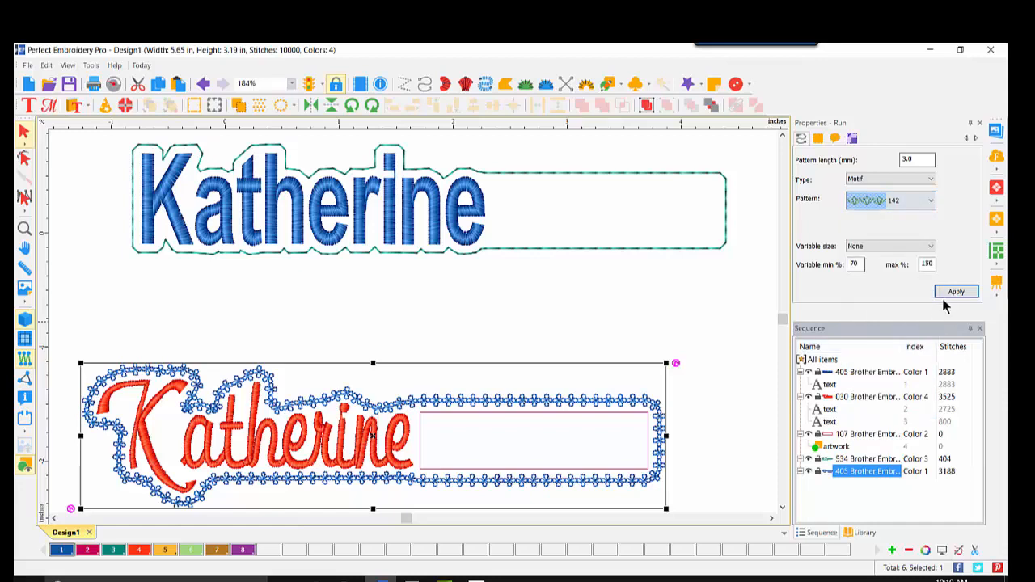
{"action": "left_click", "coordinate": [943, 292]}
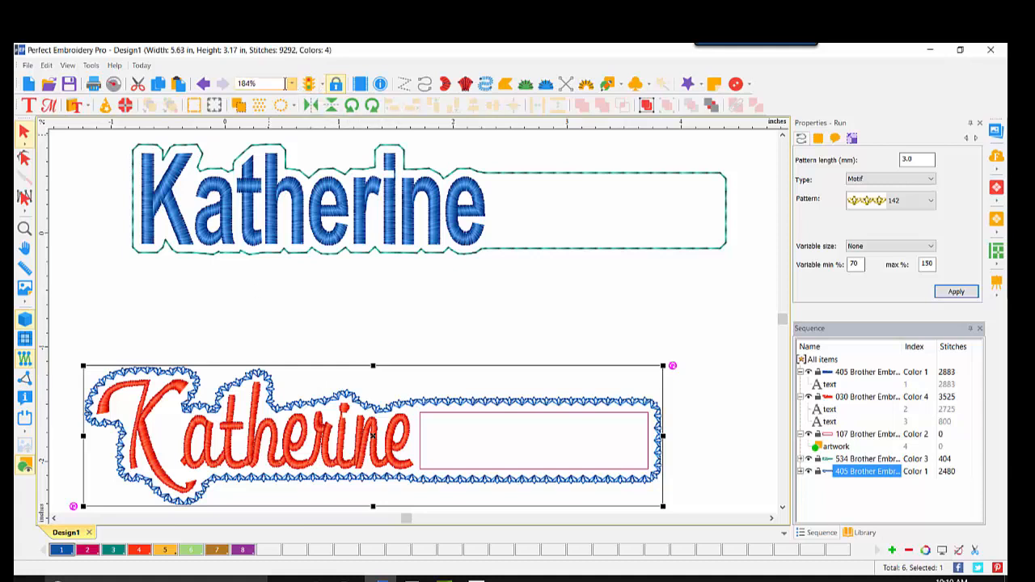
{"action": "left_click", "coordinate": [292, 84]}
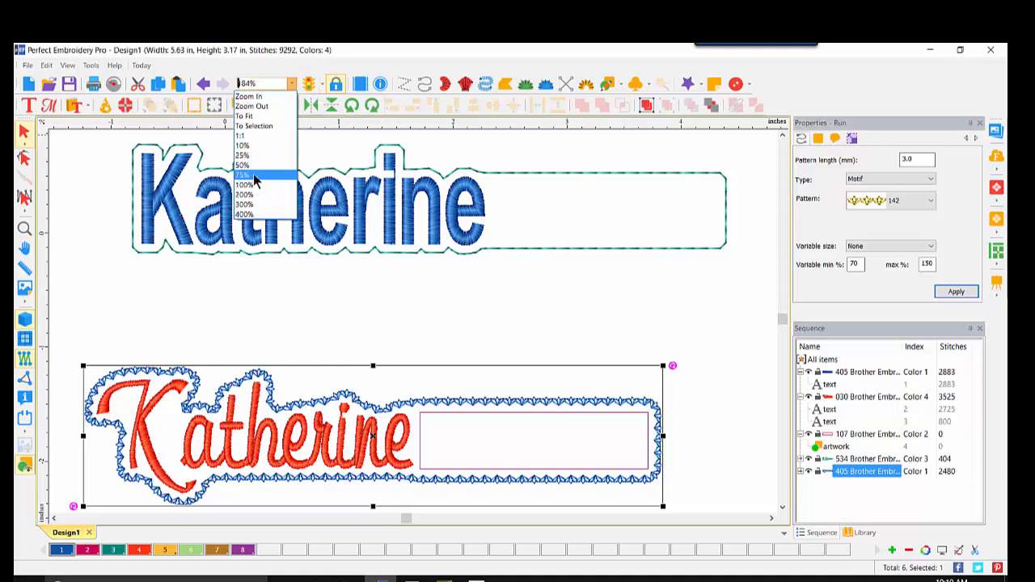
{"action": "left_click", "coordinate": [253, 174]}
{"action": "left_click", "coordinate": [265, 441]}
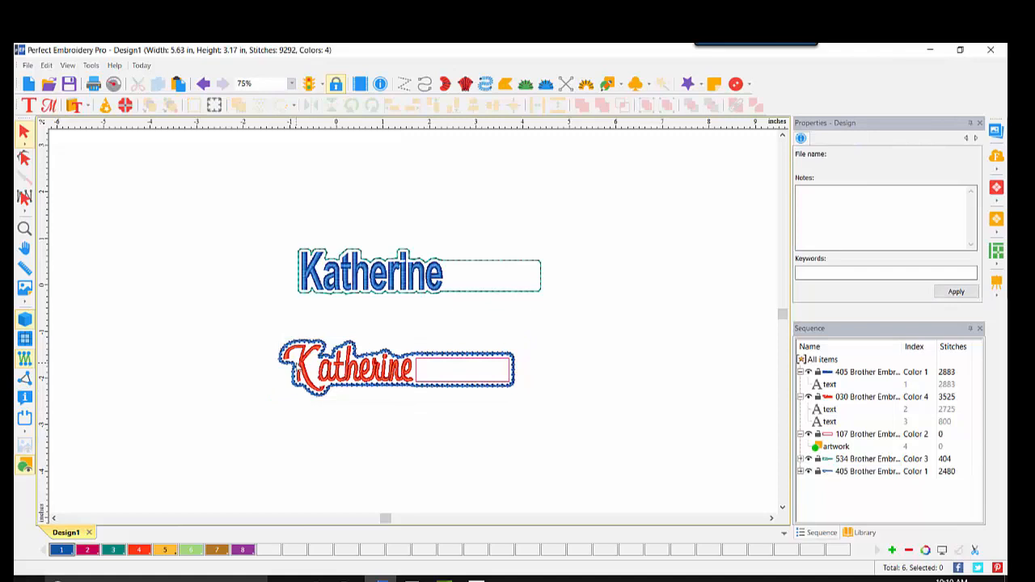
{"action": "left_click", "coordinate": [302, 364]}
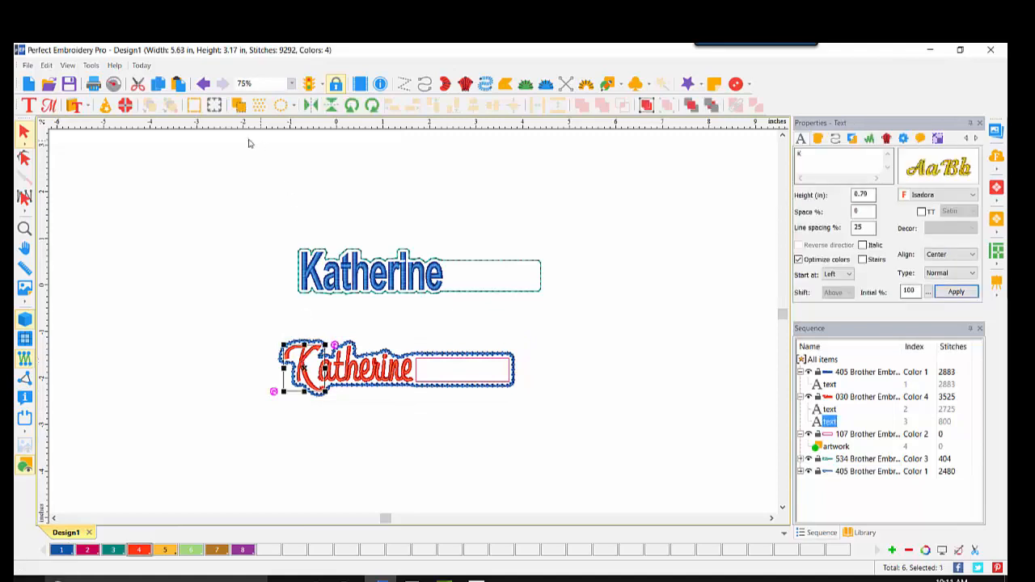
{"action": "left_click", "coordinate": [177, 85]}
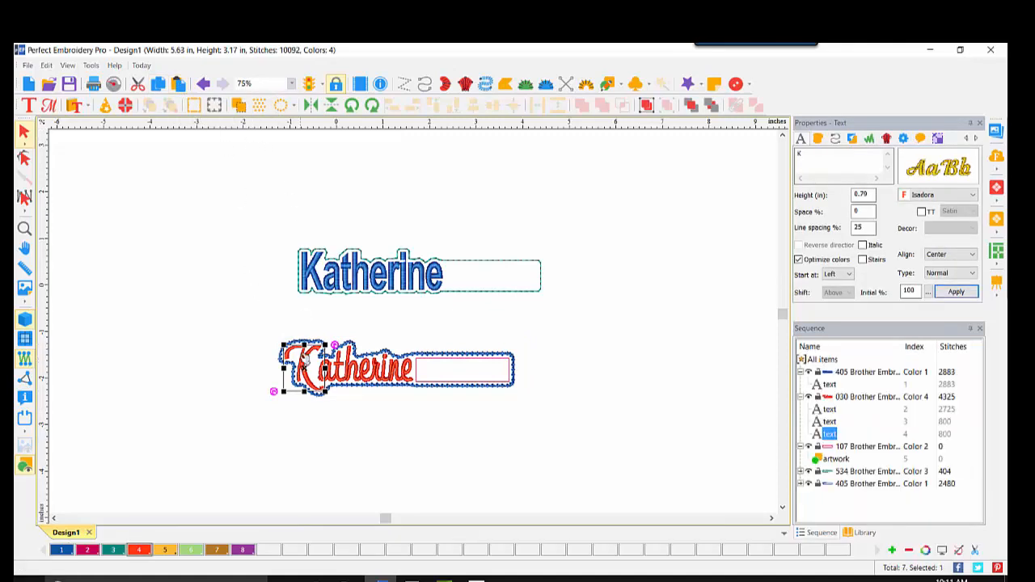
{"action": "left_click_drag", "start_coordinate": [306, 365], "coordinate": [184, 334]}
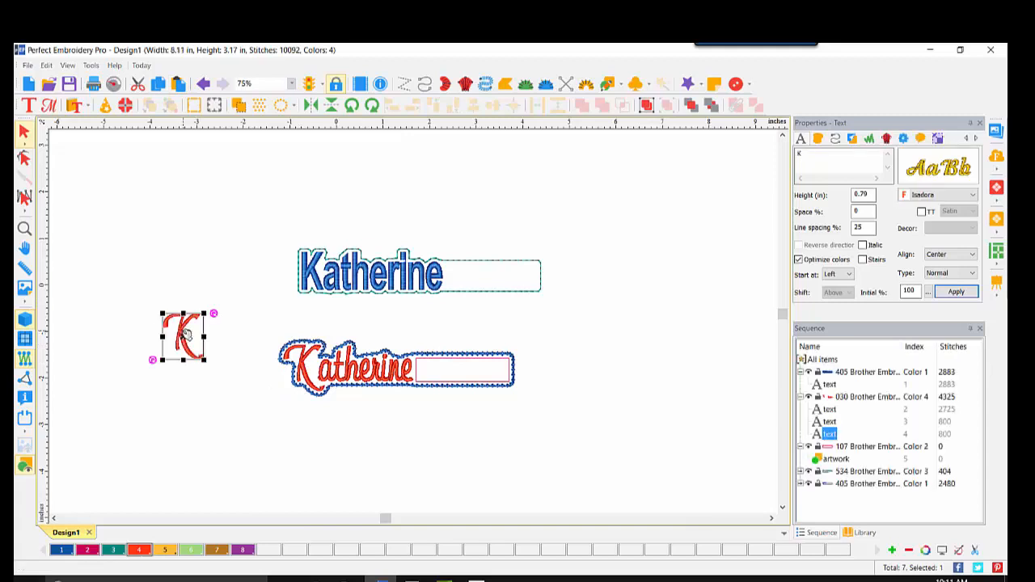
Change the copied initial's text to M and its font to Fan_Scr.
{"action": "left_click", "coordinate": [805, 157]}
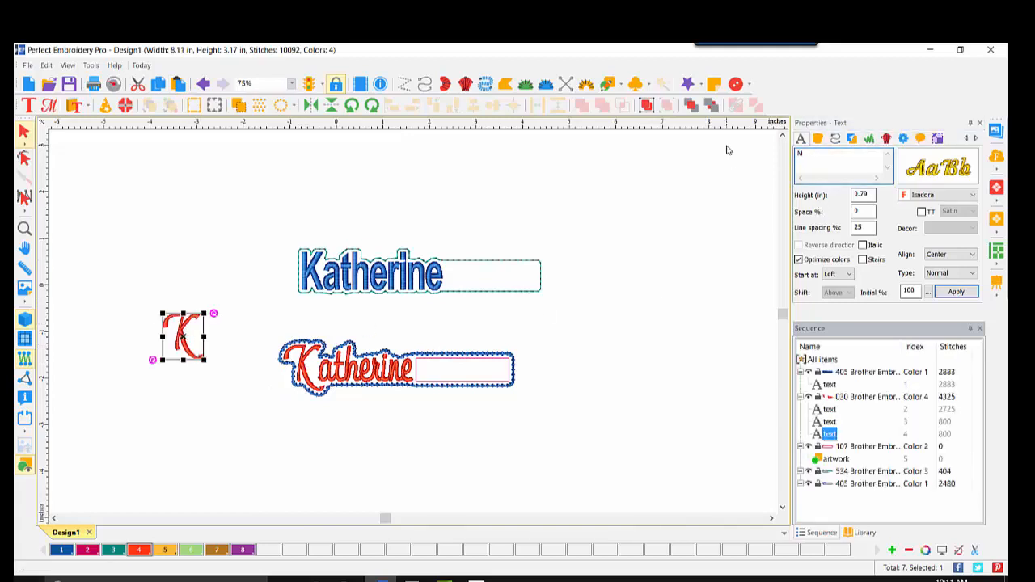
{"action": "left_click", "coordinate": [942, 183]}
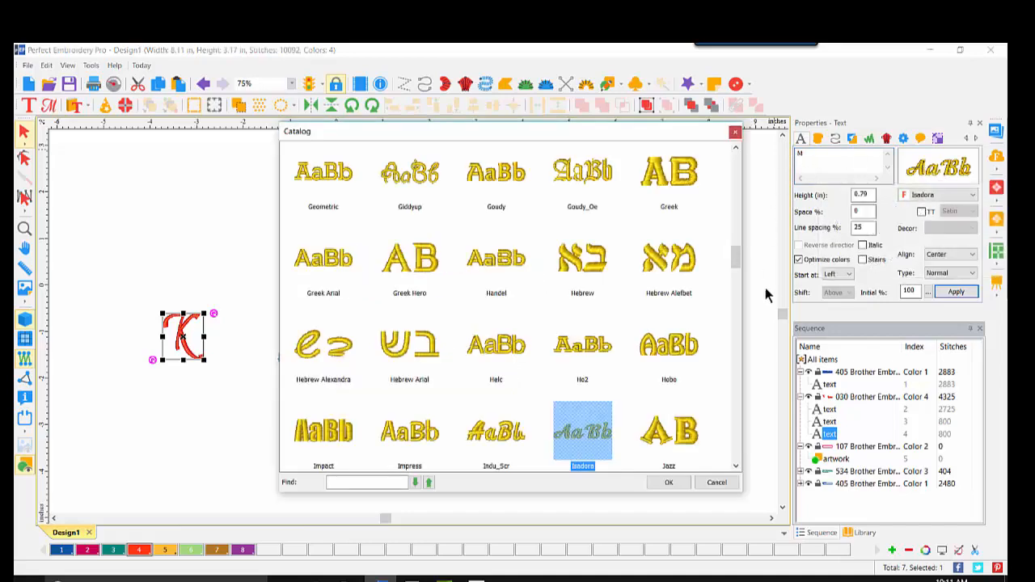
{"action": "left_click_drag", "start_coordinate": [736, 258], "coordinate": [737, 237]}
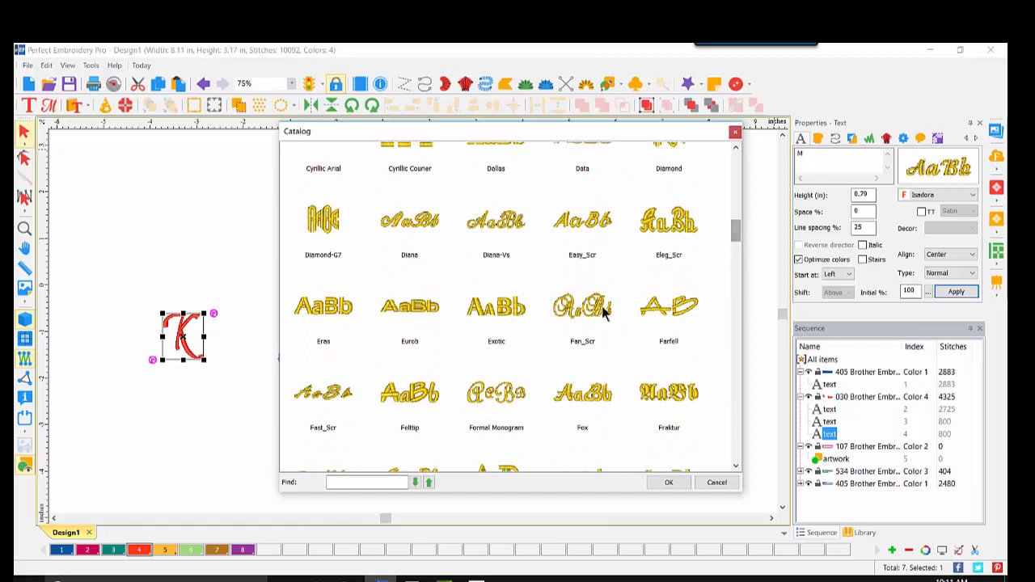
{"action": "double_click", "coordinate": [593, 314]}
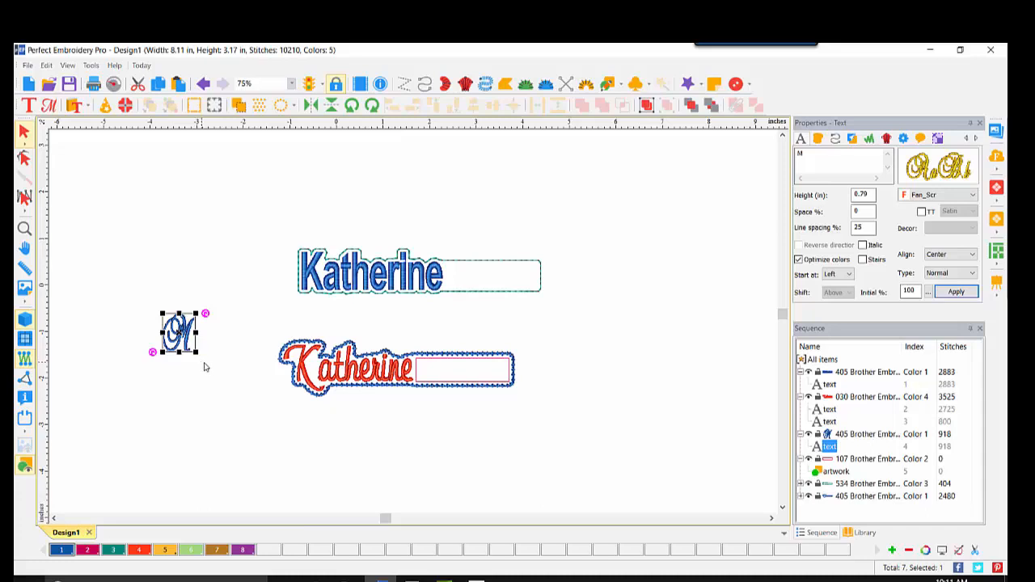
Scale the M to a height of 1.2 in with its aspect ratio maintained and recolor it with purple thread color 8.
{"action": "left_click", "coordinate": [937, 139]}
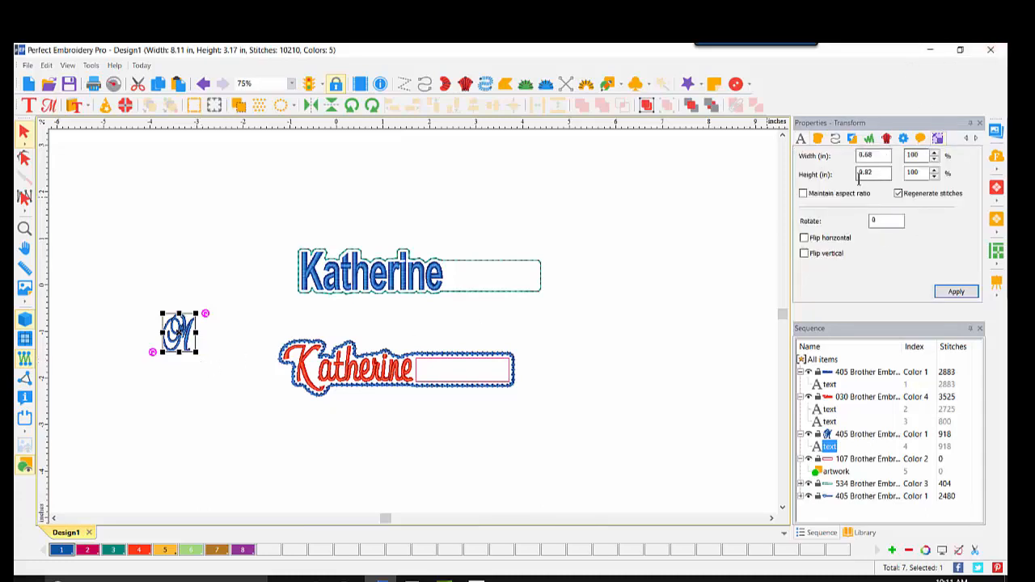
{"action": "left_click", "coordinate": [802, 193]}
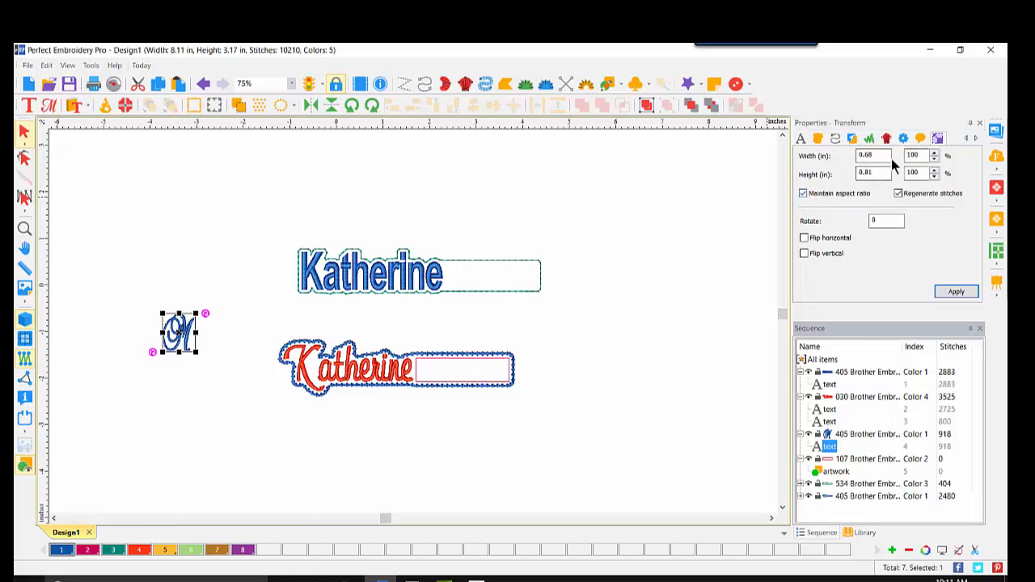
{"action": "left_click", "coordinate": [891, 159]}
{"action": "key", "text": "Tab"}
{"action": "type", "text": "1.2"}
{"action": "left_click", "coordinate": [956, 291]}
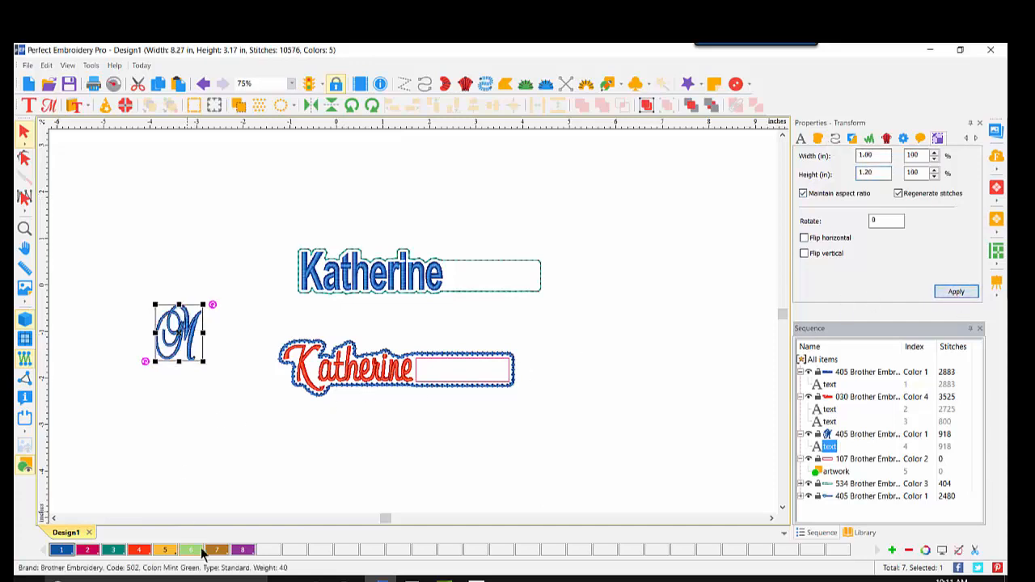
{"action": "left_click", "coordinate": [241, 550]}
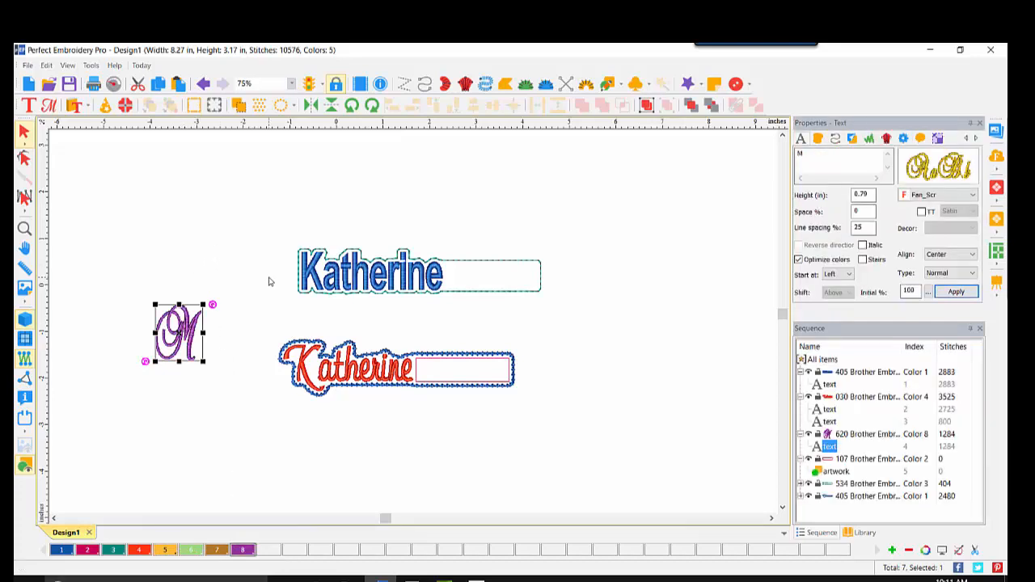
Move the purple M slightly lower and bring the spacer rectangle from the cursive name to just above it.
{"action": "left_click_drag", "start_coordinate": [182, 330], "coordinate": [205, 384]}
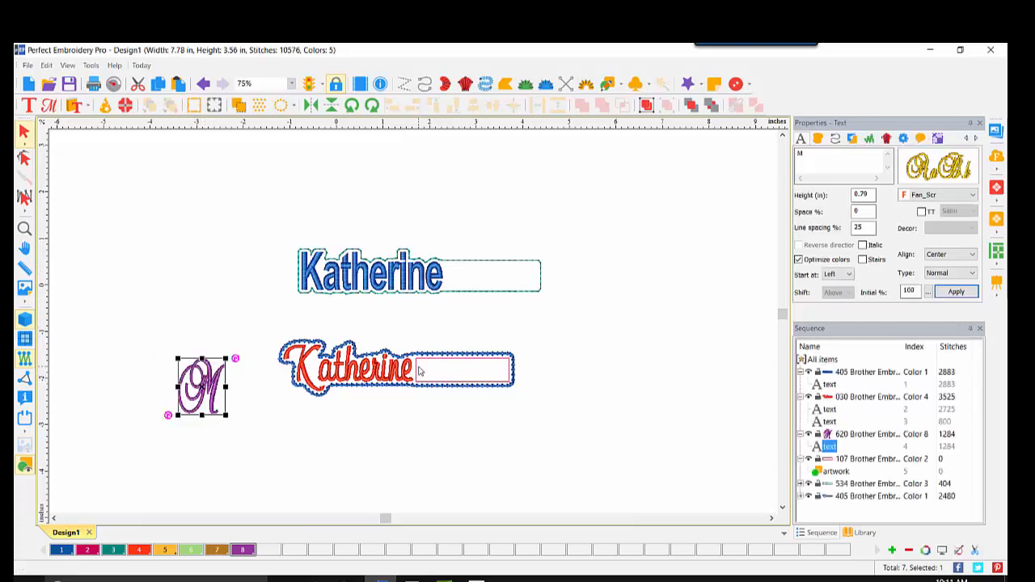
{"action": "left_click", "coordinate": [447, 402]}
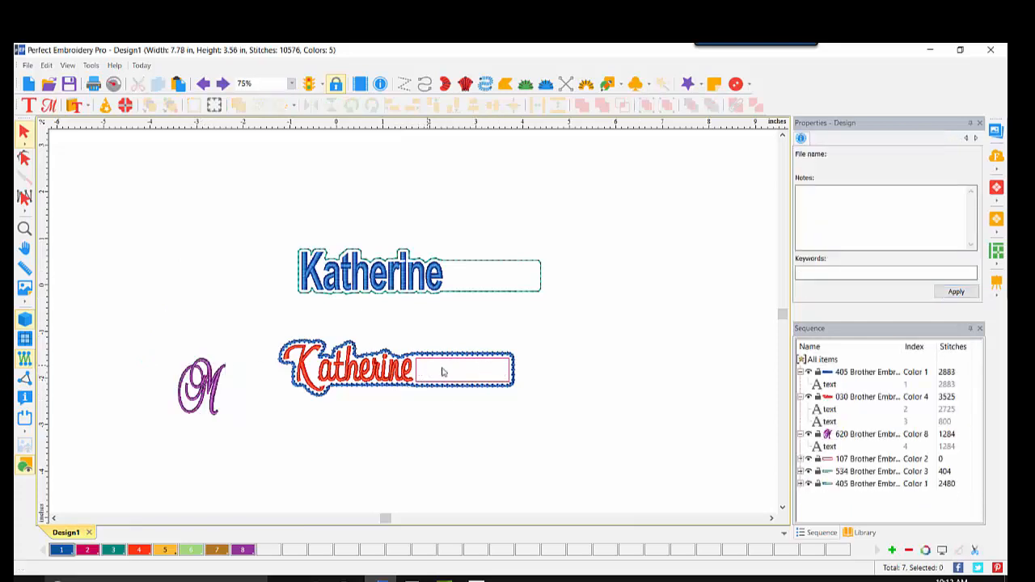
{"action": "left_click", "coordinate": [800, 459]}
{"action": "left_click", "coordinate": [837, 472]}
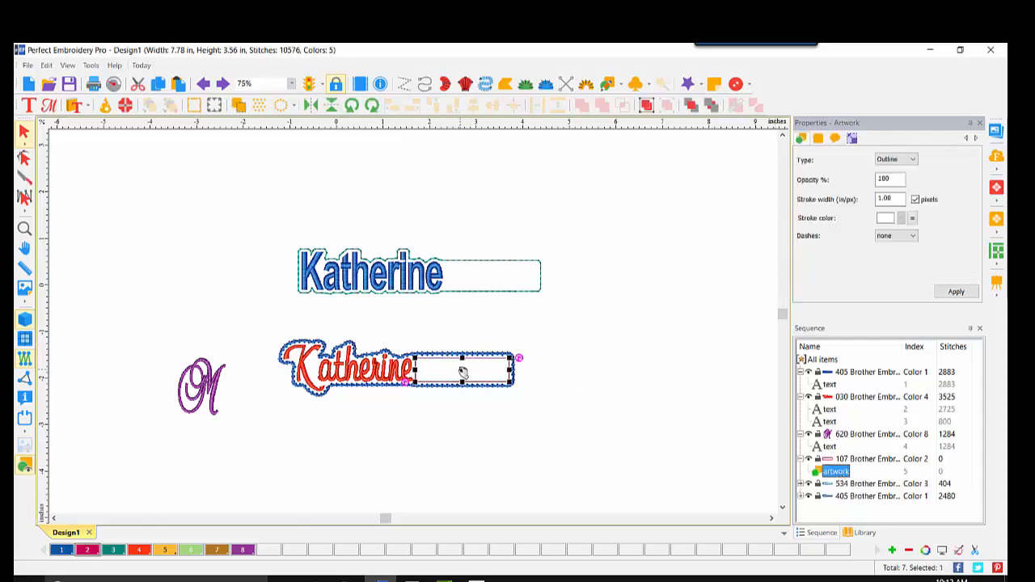
{"action": "left_click_drag", "start_coordinate": [466, 373], "coordinate": [423, 364]}
{"action": "left_click_drag", "start_coordinate": [308, 338], "coordinate": [201, 339]}
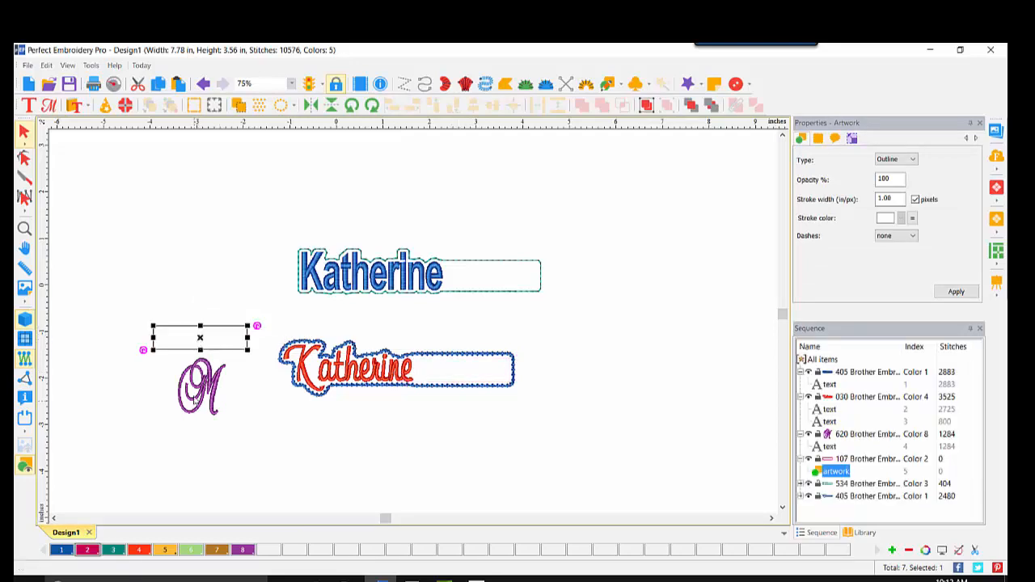
Rotate the spacer rectangle upright and position it so its lower end meets the top of the M.
{"action": "left_click", "coordinate": [370, 106]}
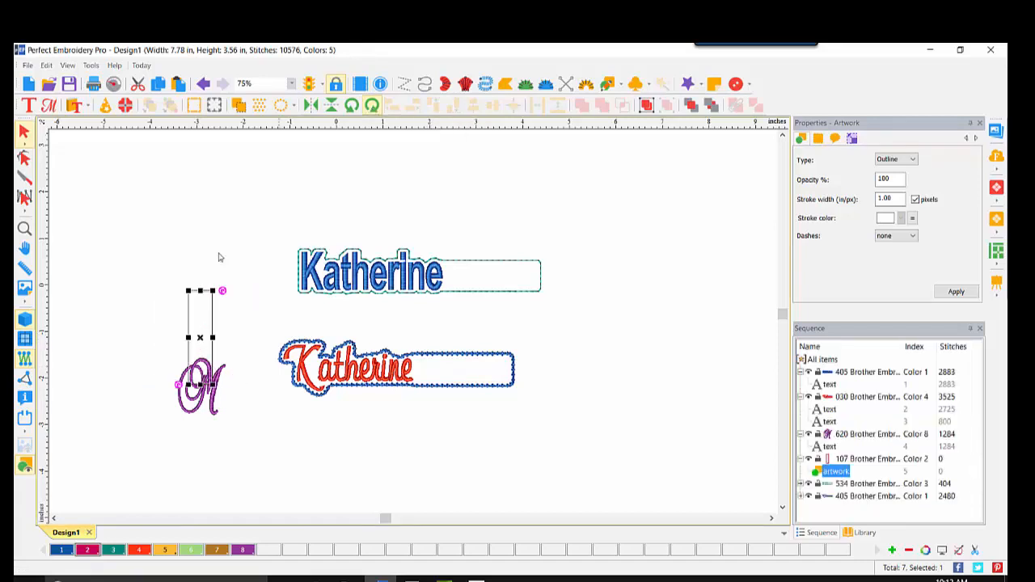
{"action": "left_click", "coordinate": [209, 330]}
{"action": "left_click_drag", "start_coordinate": [209, 330], "coordinate": [214, 323]}
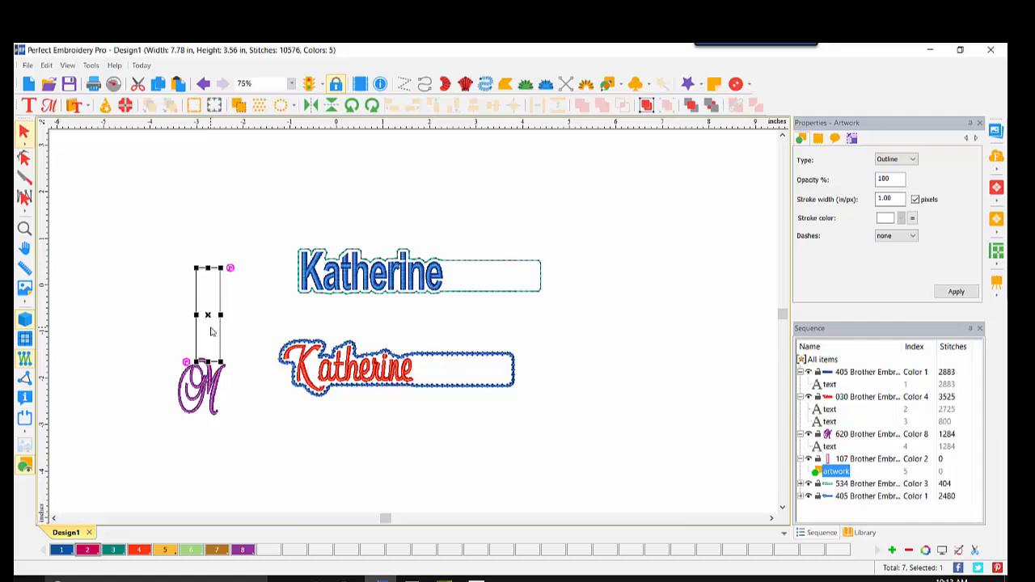
Resize the upright spacer rectangle to 0.25 in wide and 1.40 in high without maintaining its aspect ratio.
{"action": "left_click", "coordinate": [852, 137]}
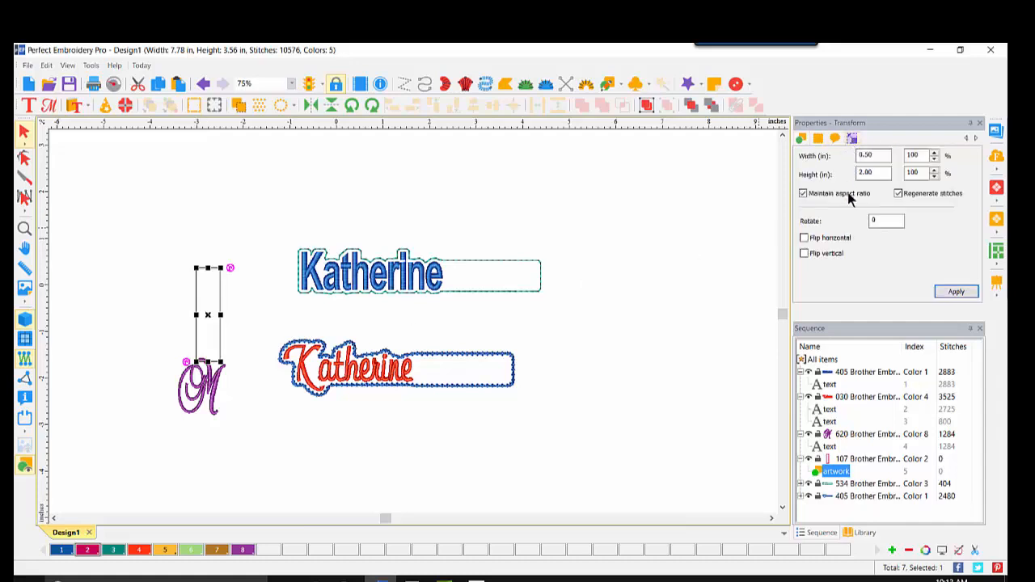
{"action": "left_click", "coordinate": [803, 193]}
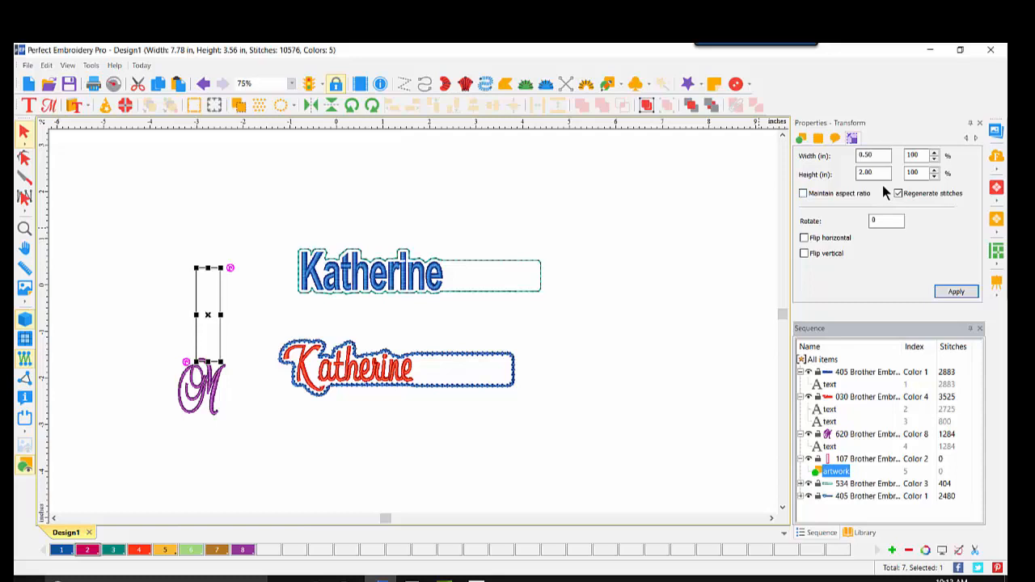
{"action": "double_click", "coordinate": [869, 154]}
{"action": "type", "text": ".25"}
{"action": "double_click", "coordinate": [862, 172]}
{"action": "type", "text": "1.4"}
{"action": "left_click", "coordinate": [956, 291]}
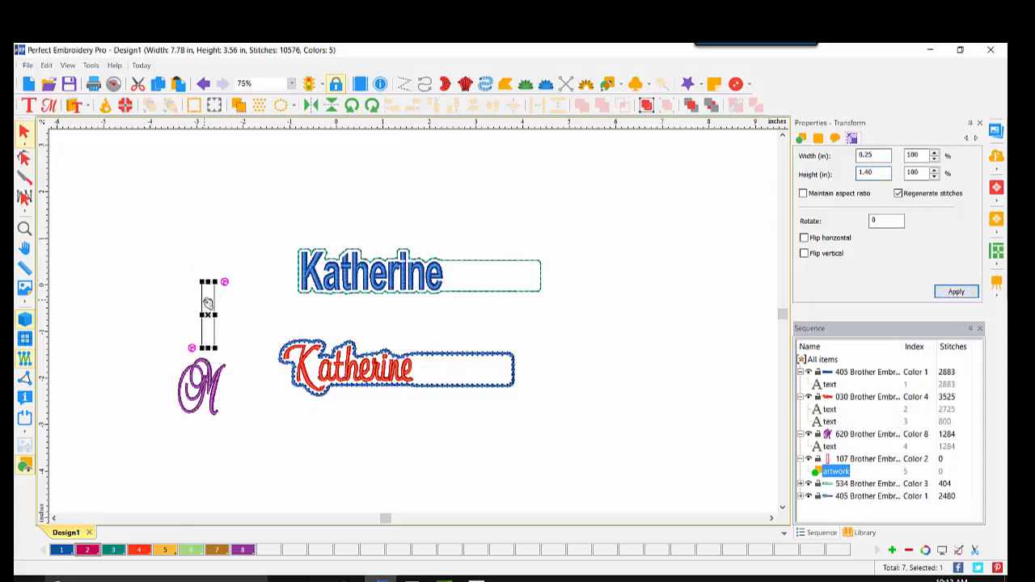
Lower the narrowed spacer rectangle onto the top of the M and align both objects on a common vertical centerline.
{"action": "left_click_drag", "start_coordinate": [208, 305], "coordinate": [208, 311]}
{"action": "left_click_drag", "start_coordinate": [137, 257], "coordinate": [241, 438]}
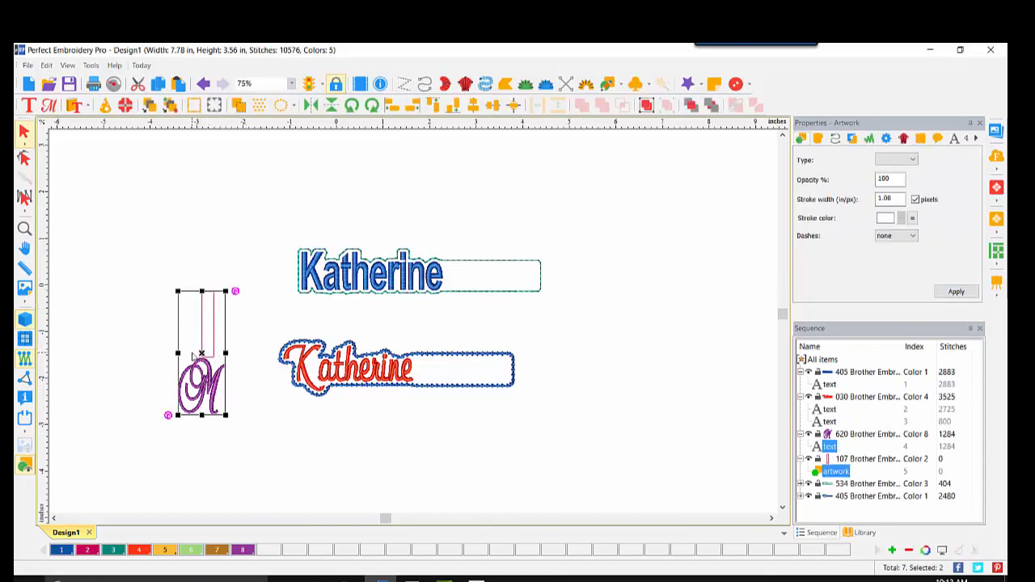
{"action": "left_click", "coordinate": [474, 106]}
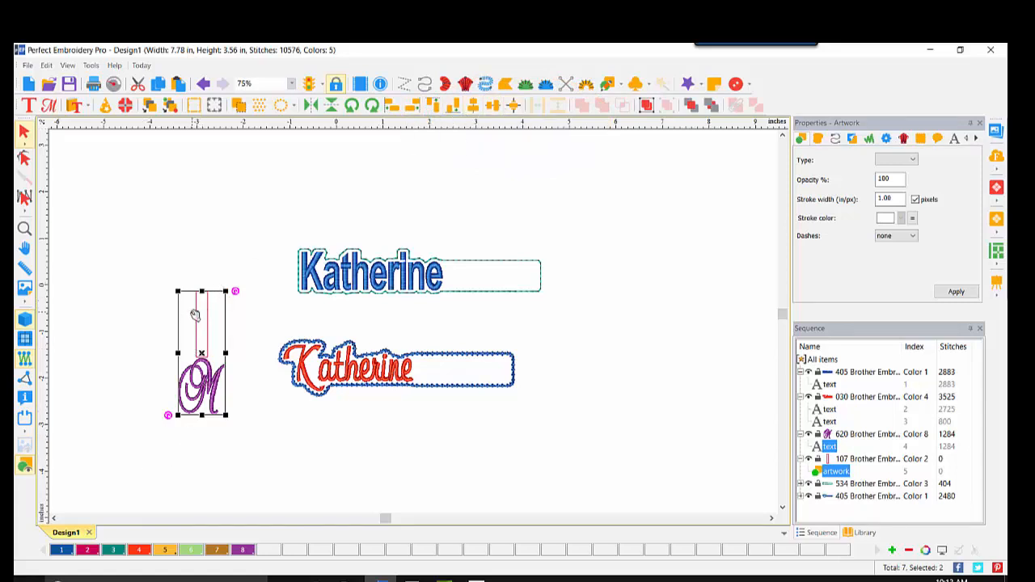
{"action": "left_click", "coordinate": [201, 408]}
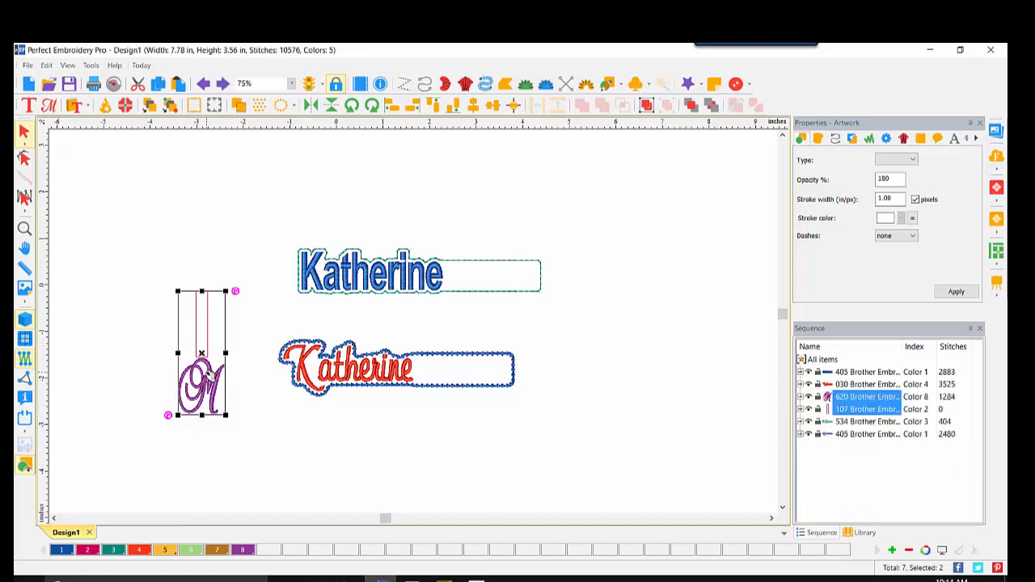
Create a united outline around the M and its spacer rectangle, and recolor it with thread color 7.
{"action": "right_click", "coordinate": [205, 372]}
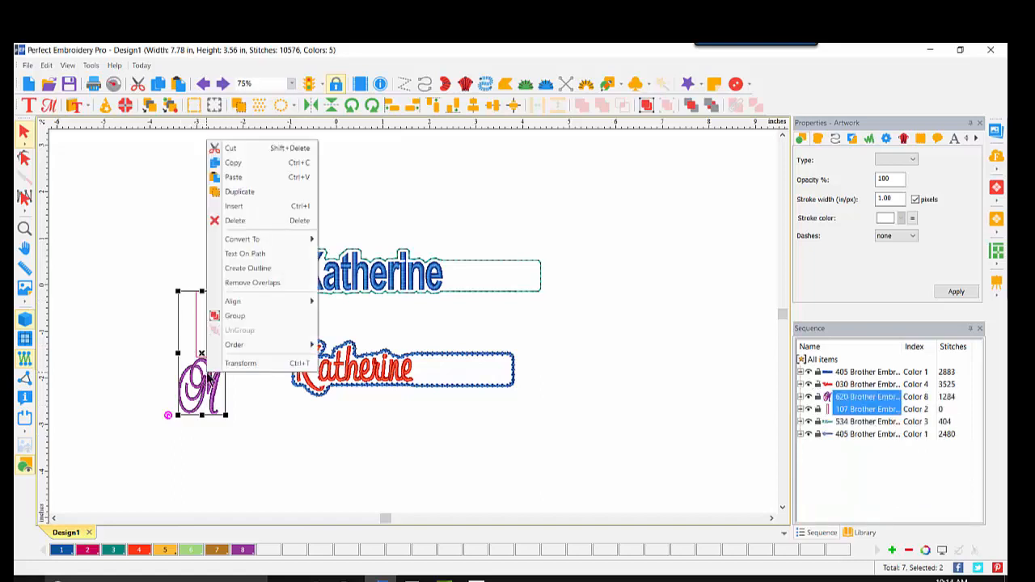
{"action": "left_click", "coordinate": [239, 269]}
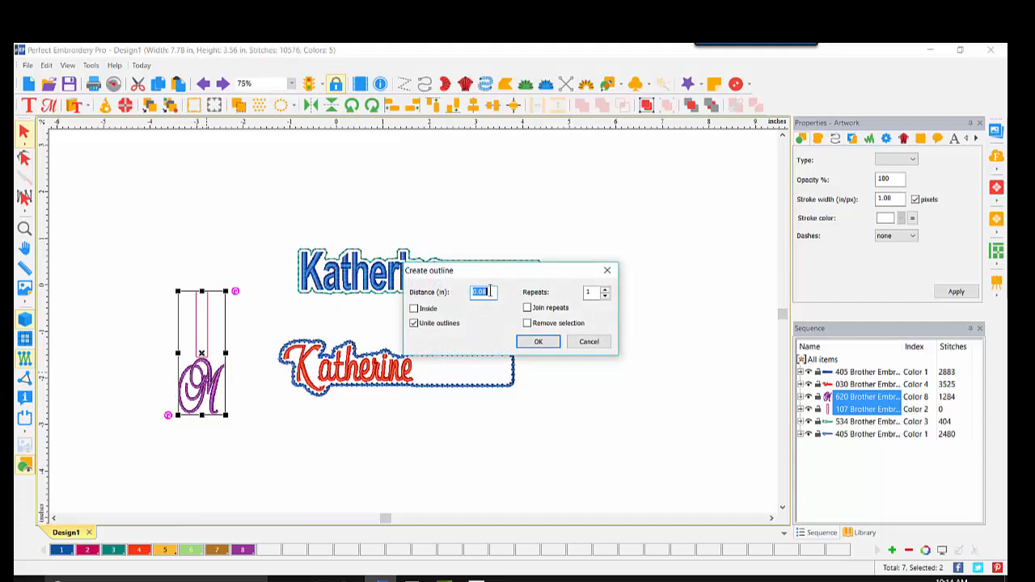
{"action": "key", "text": "BackSpace"}
{"action": "left_click", "coordinate": [522, 344]}
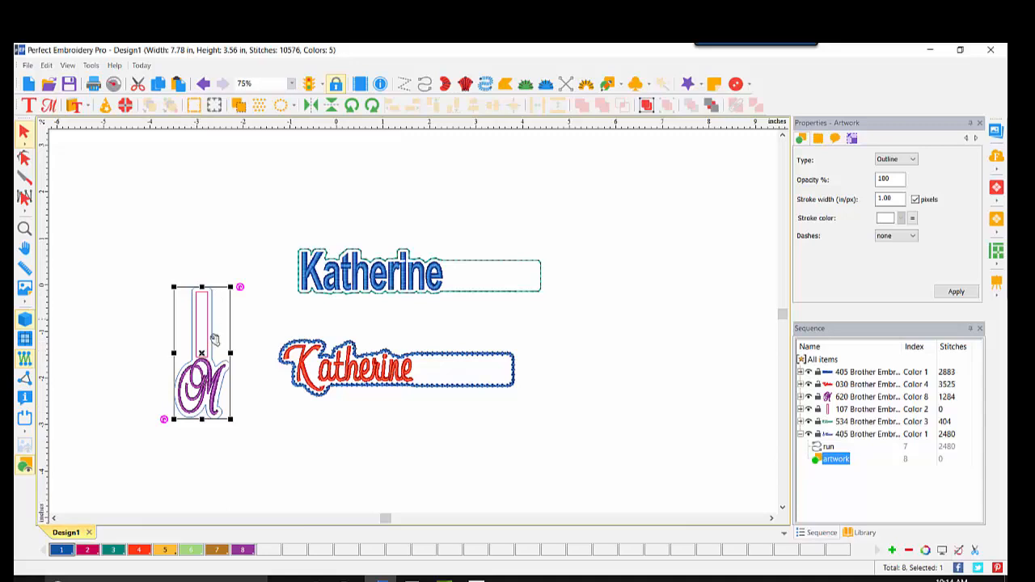
{"action": "left_click", "coordinate": [216, 551]}
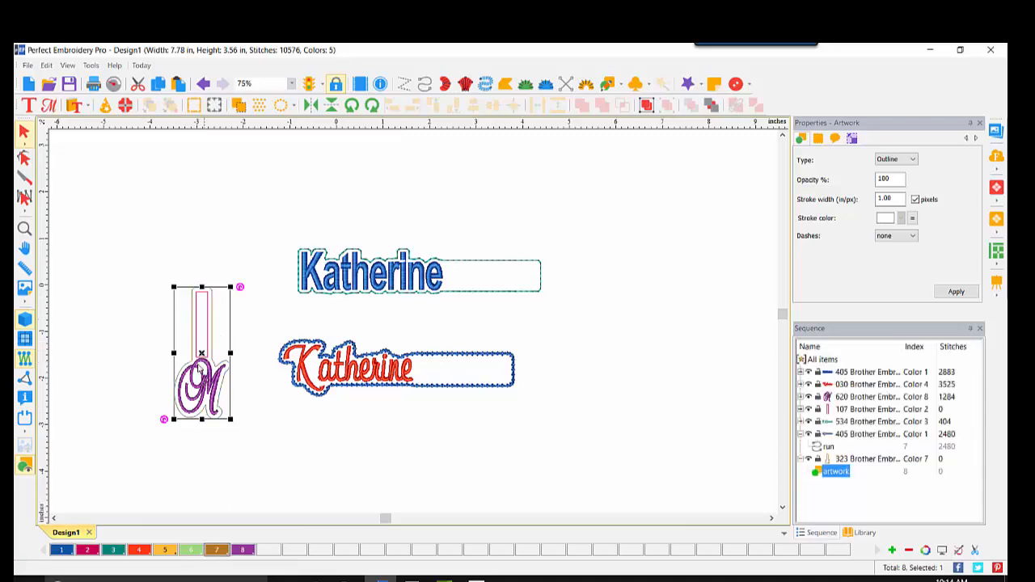
Convert the outline around the M and tab to a run stitch of type Bean.
{"action": "right_click", "coordinate": [213, 311]}
{"action": "mouse_move", "coordinate": [253, 410]}
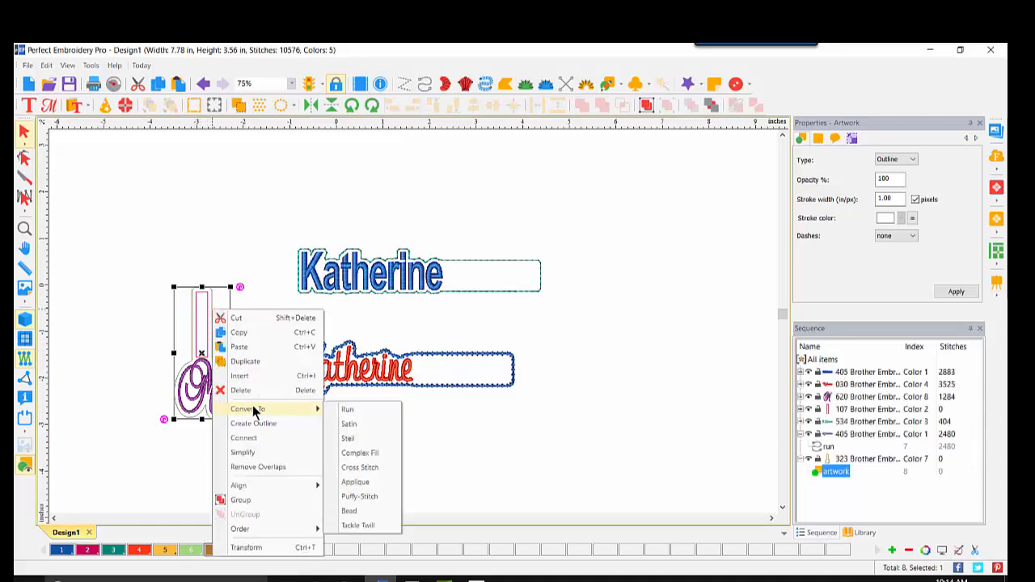
{"action": "left_click", "coordinate": [346, 409]}
{"action": "left_click", "coordinate": [909, 178]}
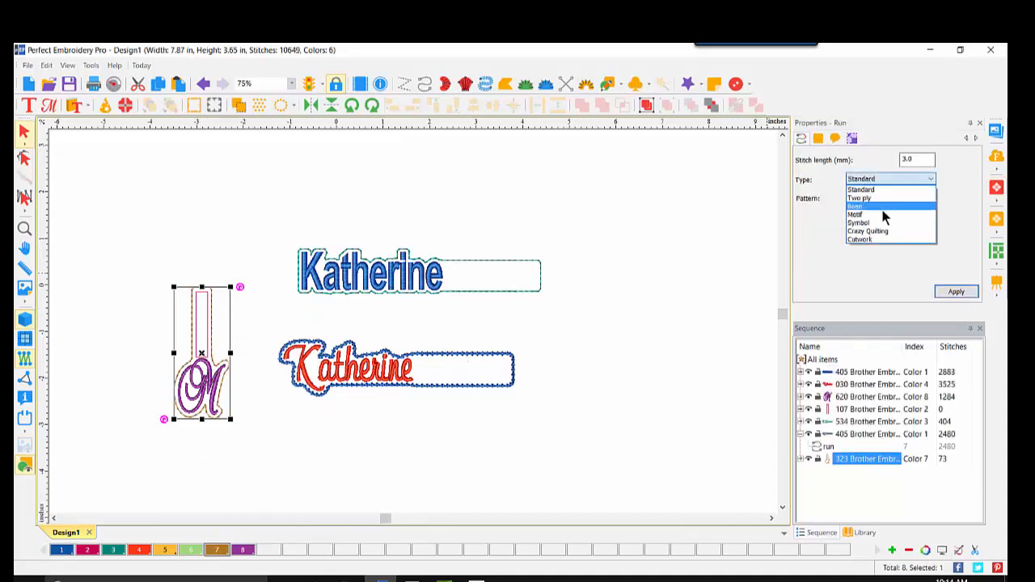
{"action": "left_click", "coordinate": [880, 204]}
{"action": "left_click", "coordinate": [955, 292]}
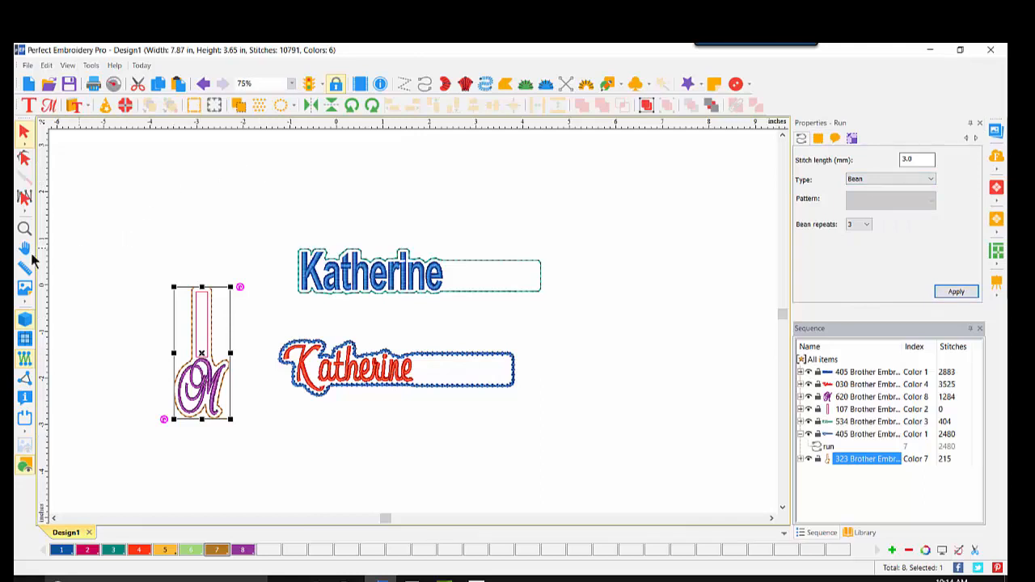
{"action": "left_click", "coordinate": [25, 228]}
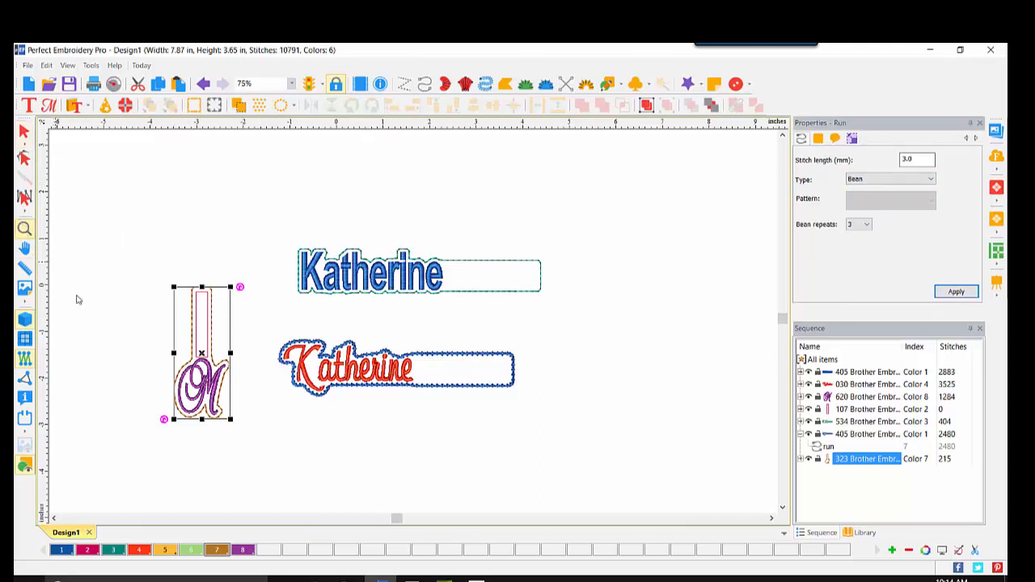
{"action": "left_click", "coordinate": [236, 478]}
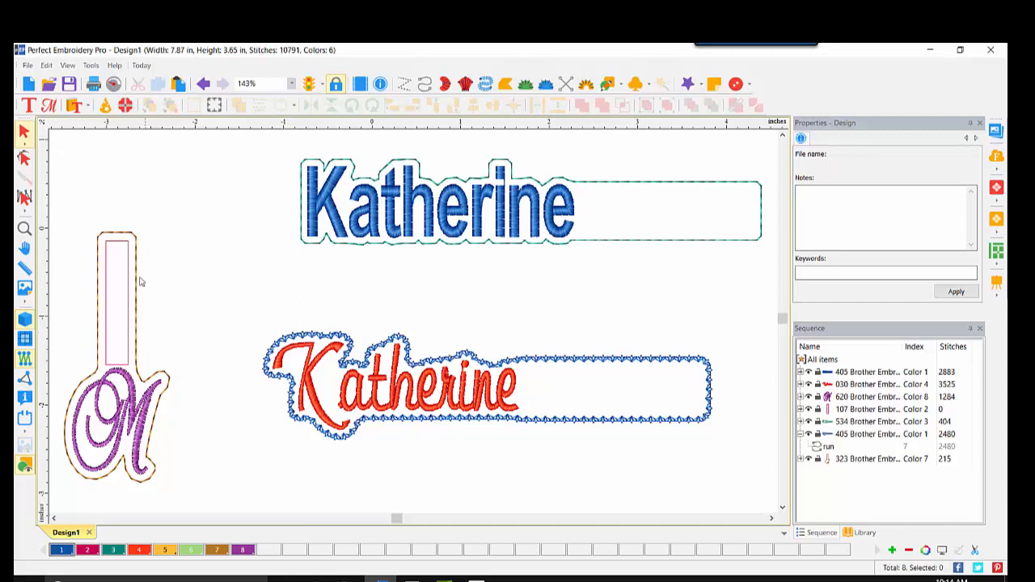
Set the satin fill density of the purple M to 0.3 mm.
{"action": "left_click", "coordinate": [132, 420]}
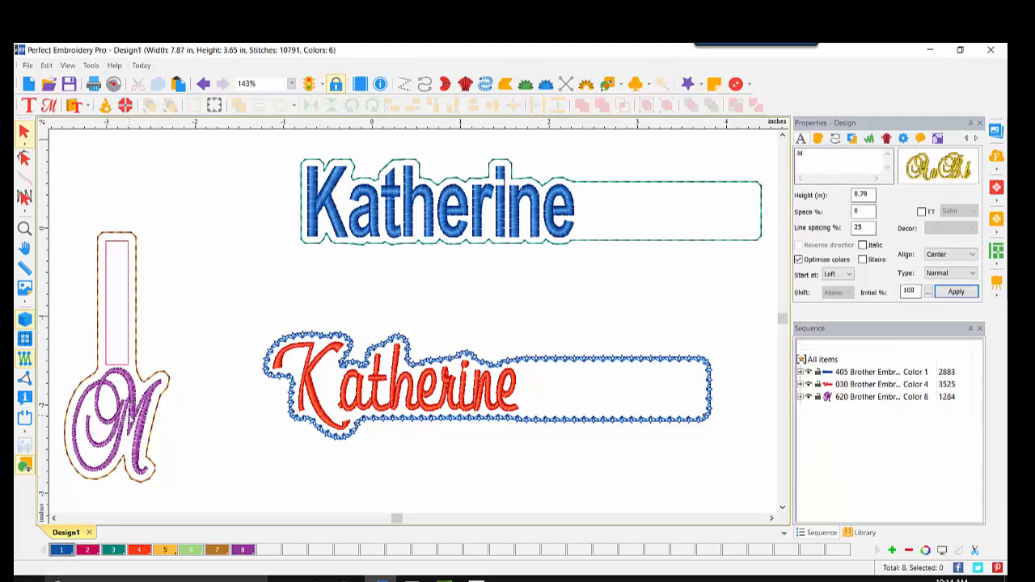
{"action": "left_click", "coordinate": [819, 138]}
{"action": "double_click", "coordinate": [892, 229]}
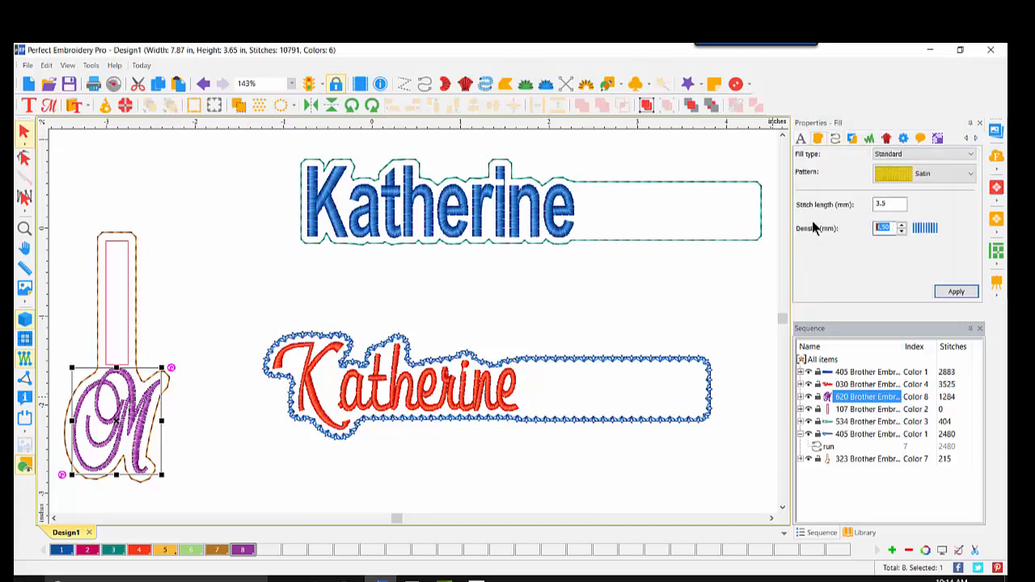
{"action": "key", "text": "BackSpace"}
{"action": "type", "text": ".3"}
{"action": "left_click", "coordinate": [957, 292]}
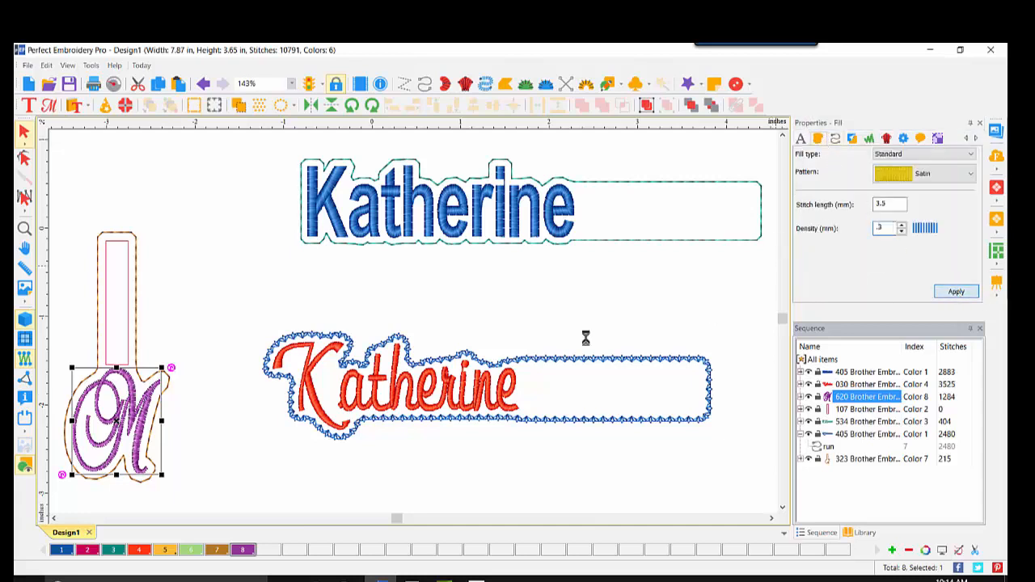
{"action": "left_click", "coordinate": [441, 451]}
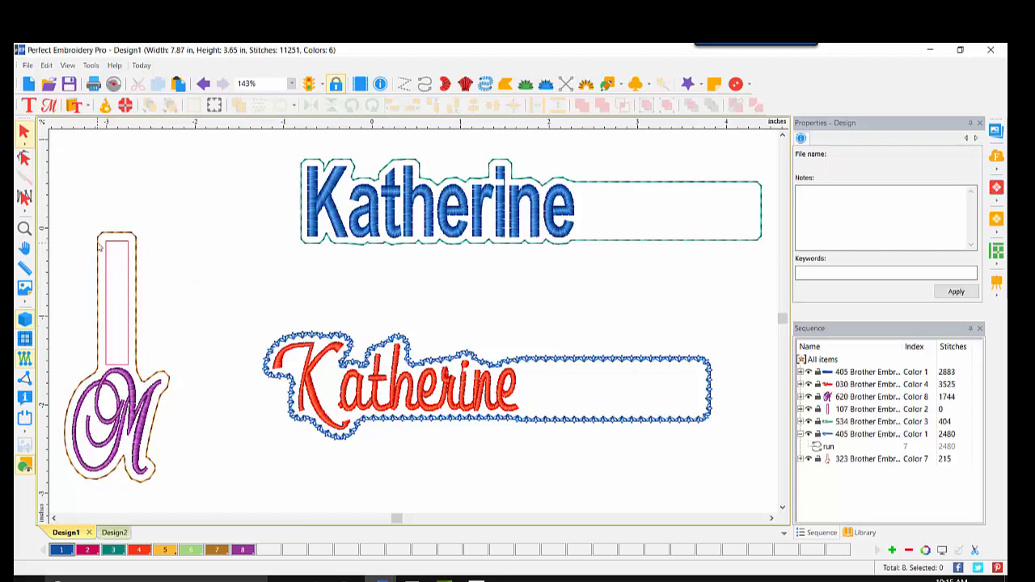
Copy the M's spacer rectangle into a new blank design and move it to the far left of the workspace.
{"action": "left_click", "coordinate": [114, 246]}
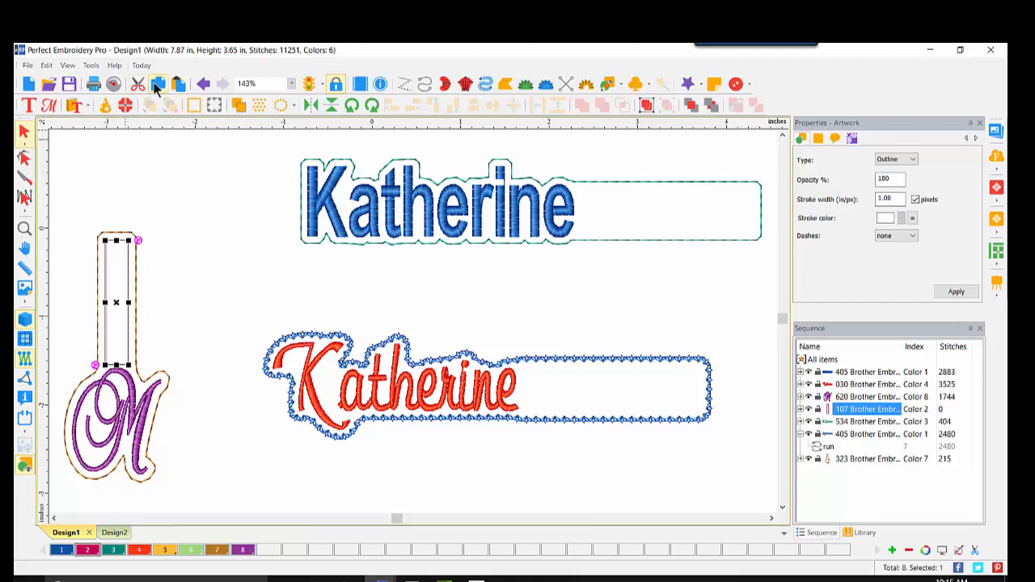
{"action": "left_click", "coordinate": [29, 83]}
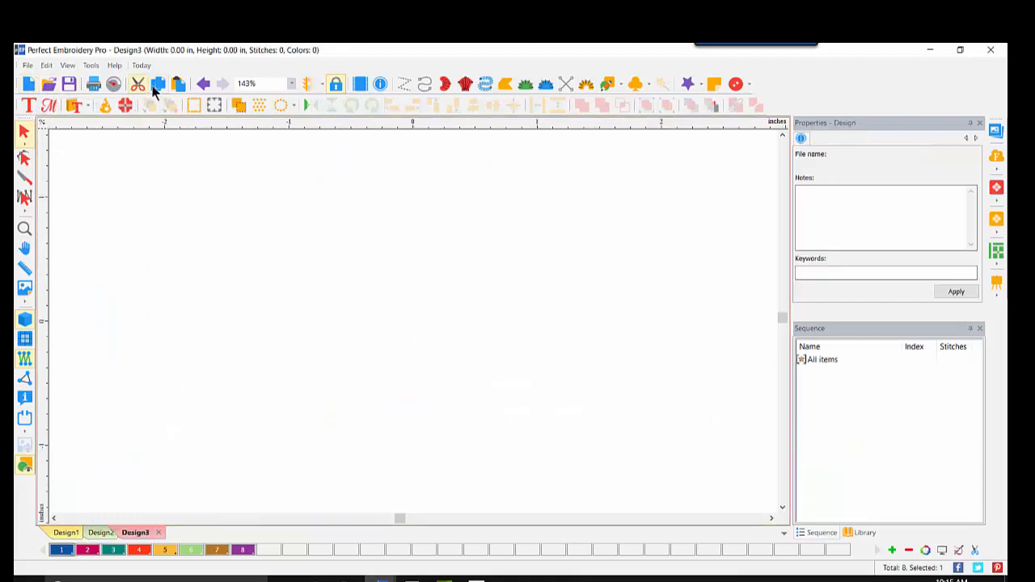
{"action": "left_click", "coordinate": [178, 84]}
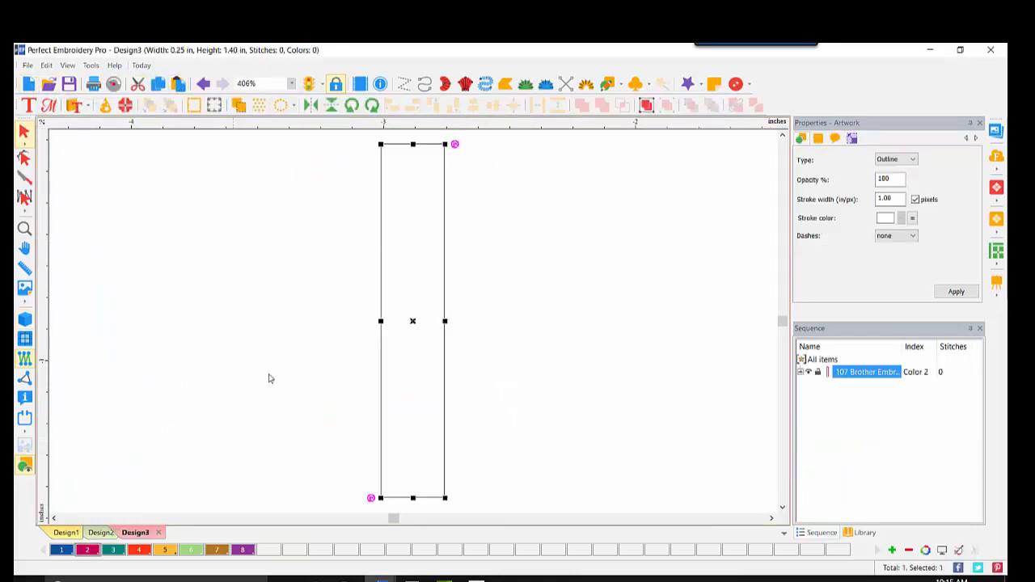
{"action": "left_click", "coordinate": [292, 85]}
{"action": "left_click", "coordinate": [266, 201]}
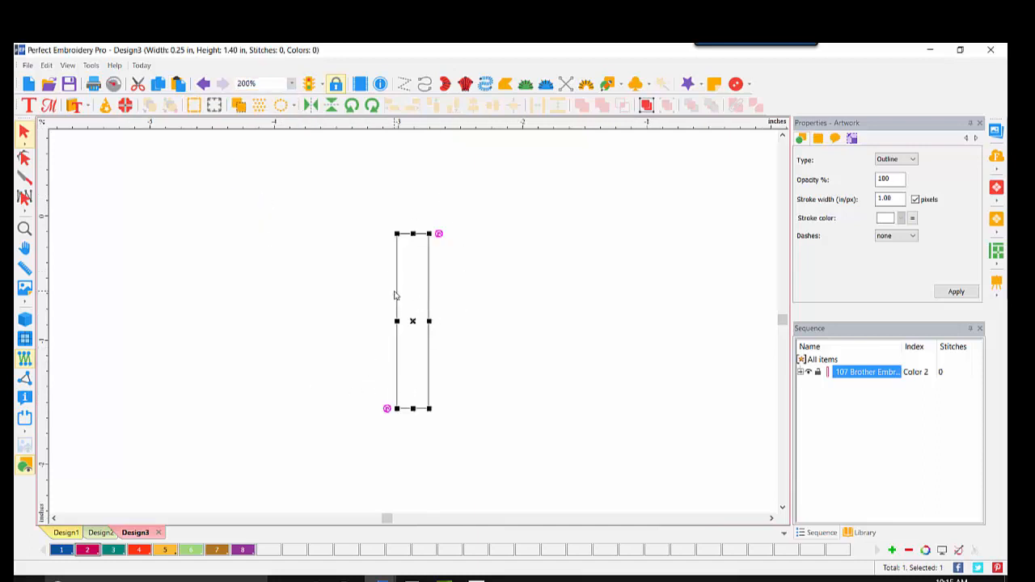
{"action": "left_click_drag", "start_coordinate": [400, 293], "coordinate": [103, 303]}
{"action": "left_click", "coordinate": [259, 352]}
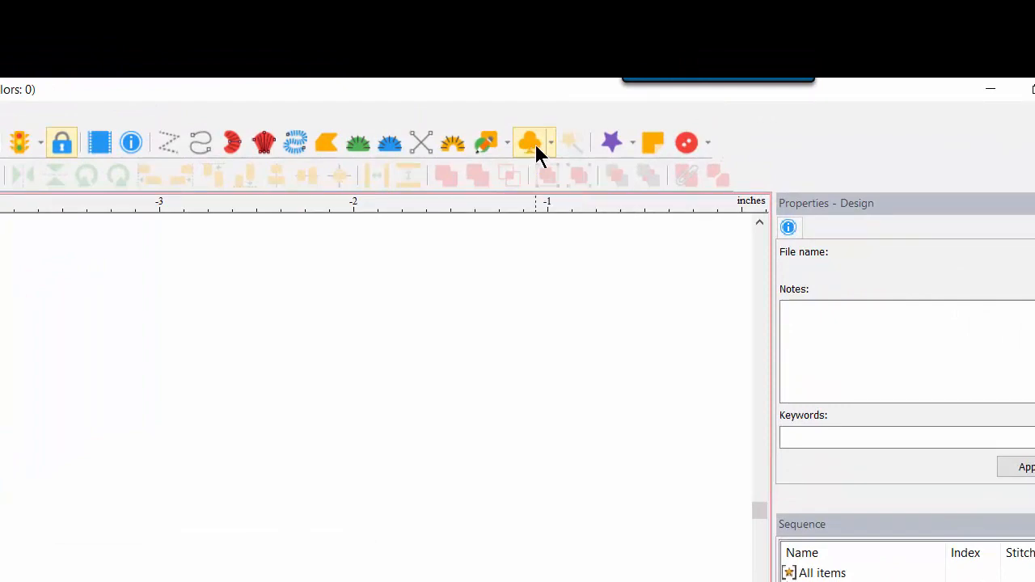
Browse the symbol library and choose the Apple01 symbol for placement.
{"action": "left_click", "coordinate": [549, 142]}
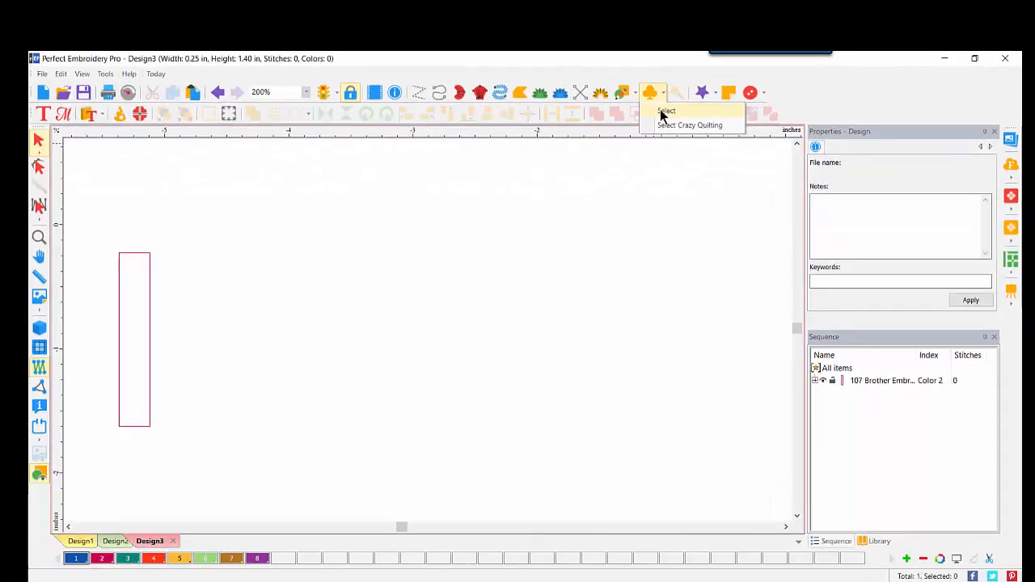
{"action": "left_click", "coordinate": [555, 171]}
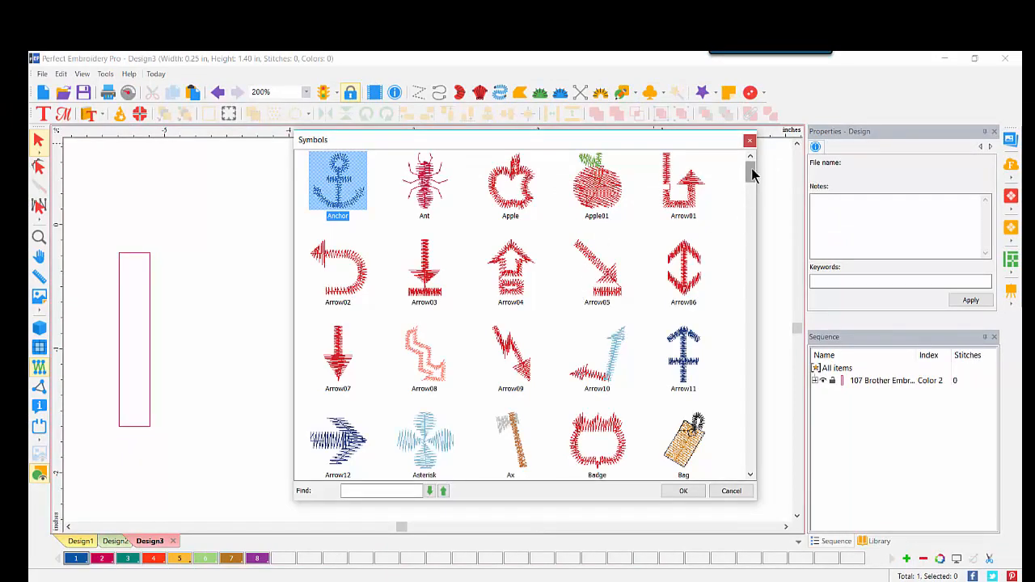
{"action": "left_click_drag", "start_coordinate": [751, 172], "coordinate": [751, 274]}
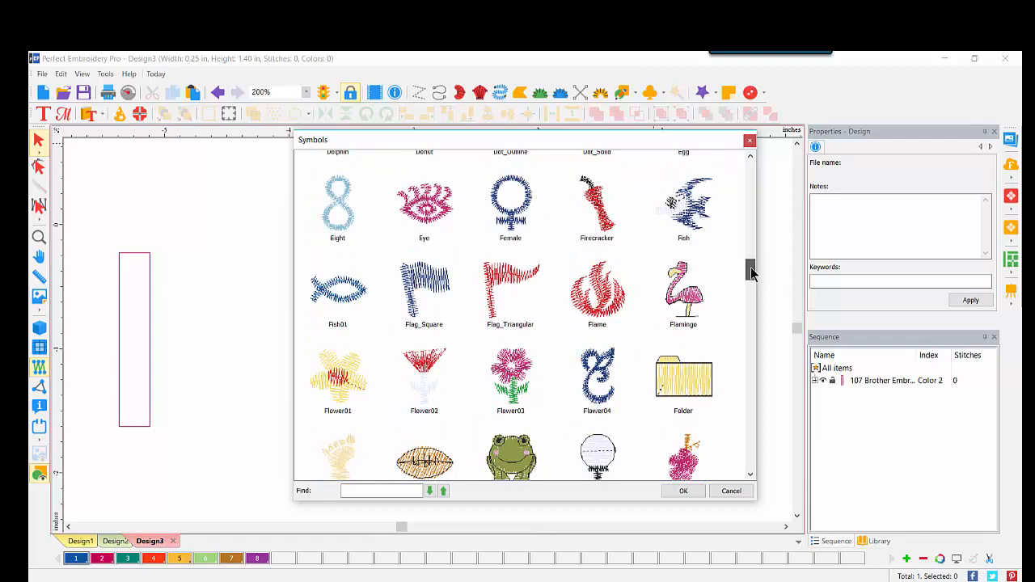
{"action": "left_click_drag", "start_coordinate": [751, 274], "coordinate": [749, 266]}
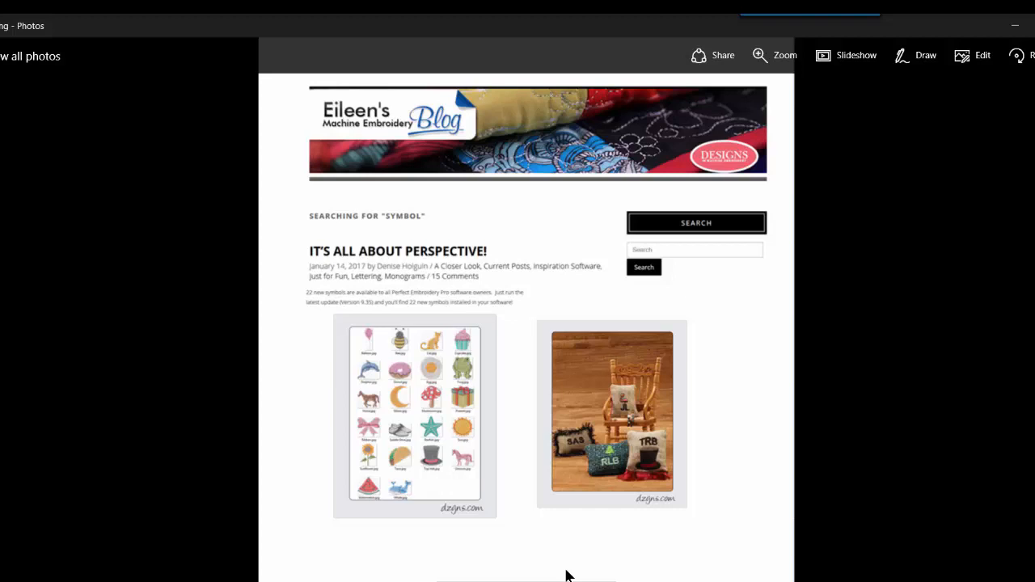
{"action": "mouse_move", "coordinate": [567, 575]}
{"action": "left_click", "coordinate": [461, 534]}
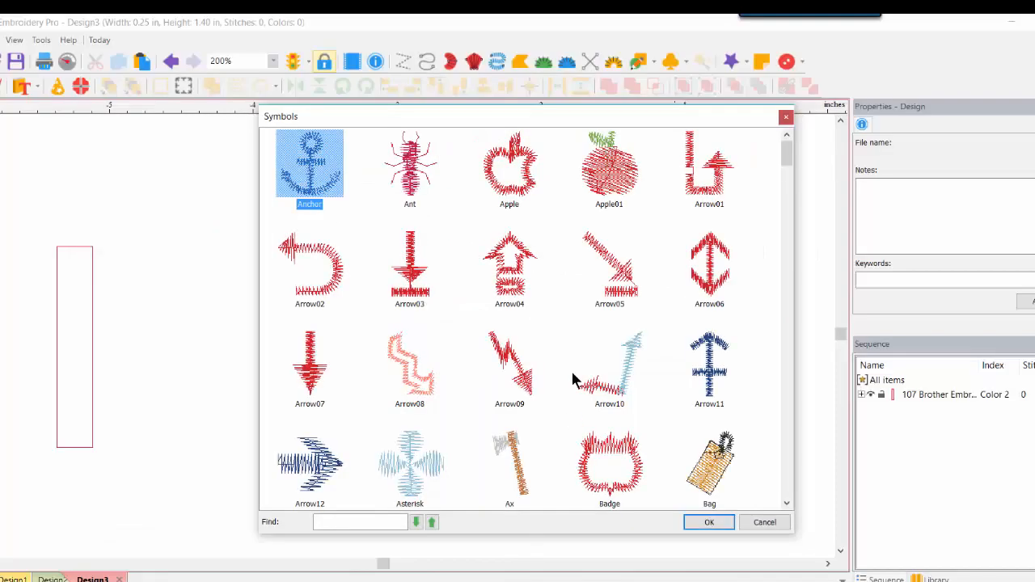
{"action": "left_click", "coordinate": [615, 179]}
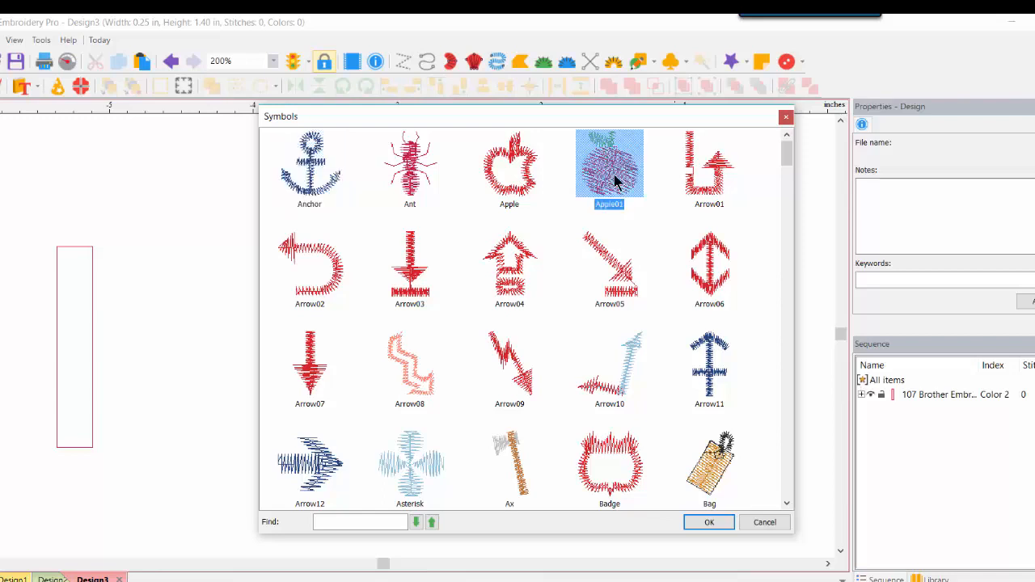
{"action": "left_click", "coordinate": [709, 522]}
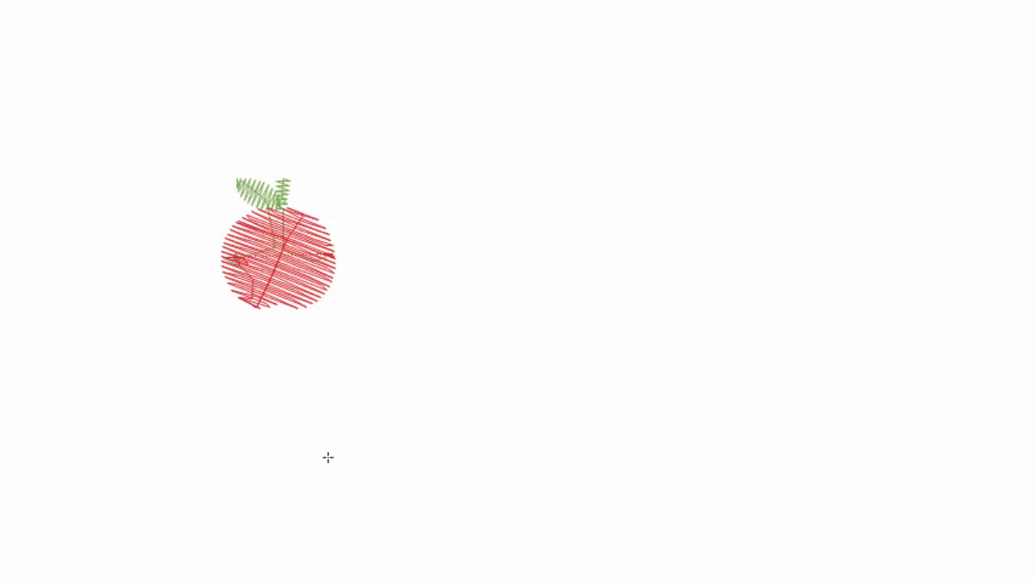
Place Apple01 symbols in progressively larger sizes beside the spacer rectangle, making five apples in total.
{"action": "left_click_drag", "start_coordinate": [395, 459], "coordinate": [456, 422]}
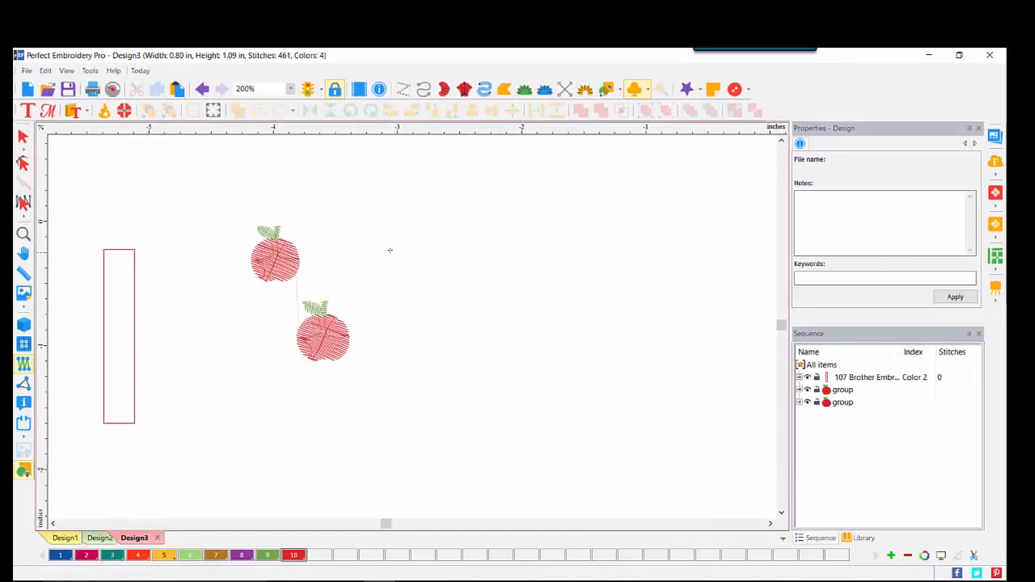
{"action": "left_click_drag", "start_coordinate": [390, 250], "coordinate": [475, 202]}
{"action": "left_click_drag", "start_coordinate": [415, 365], "coordinate": [527, 377]}
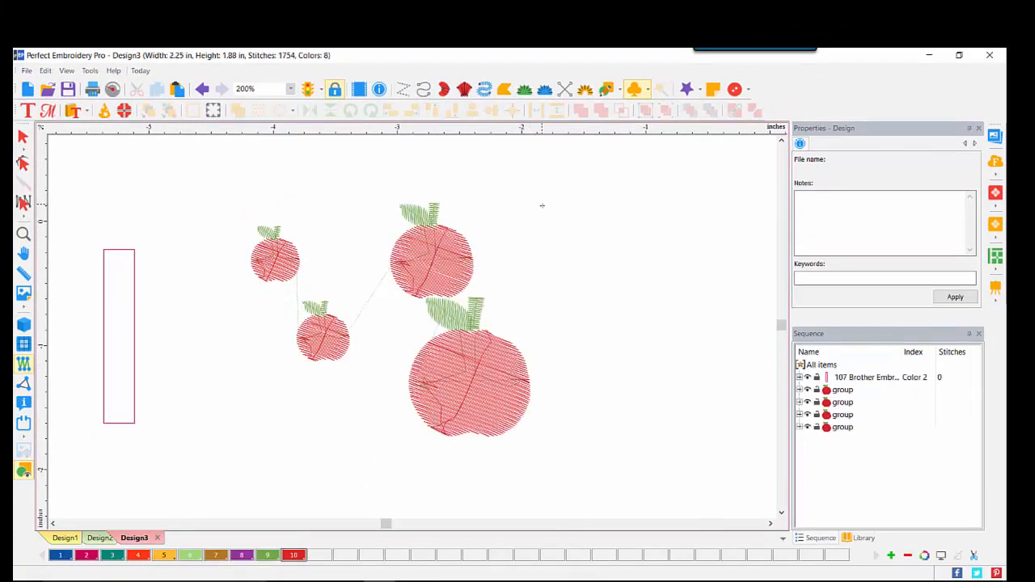
{"action": "left_click_drag", "start_coordinate": [542, 205], "coordinate": [734, 201]}
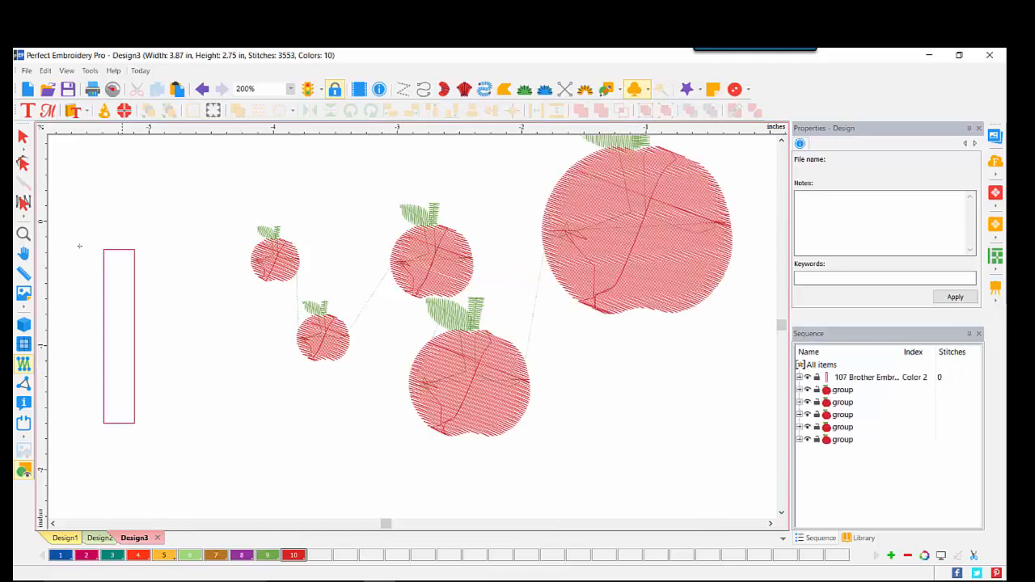
{"action": "left_click", "coordinate": [22, 235]}
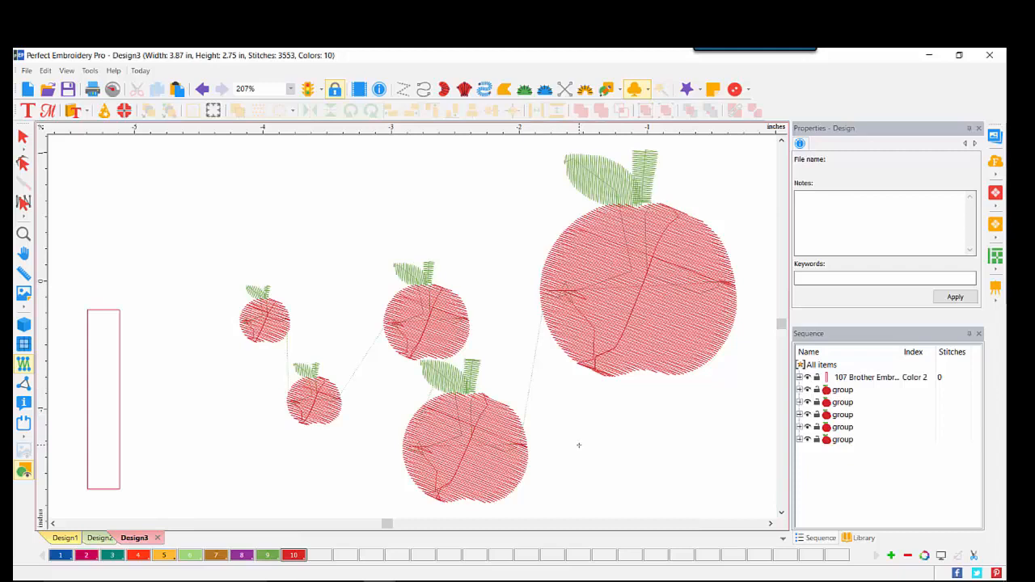
Turn on the 3D stitch view and ungroup the largest apple.
{"action": "left_click", "coordinate": [588, 358]}
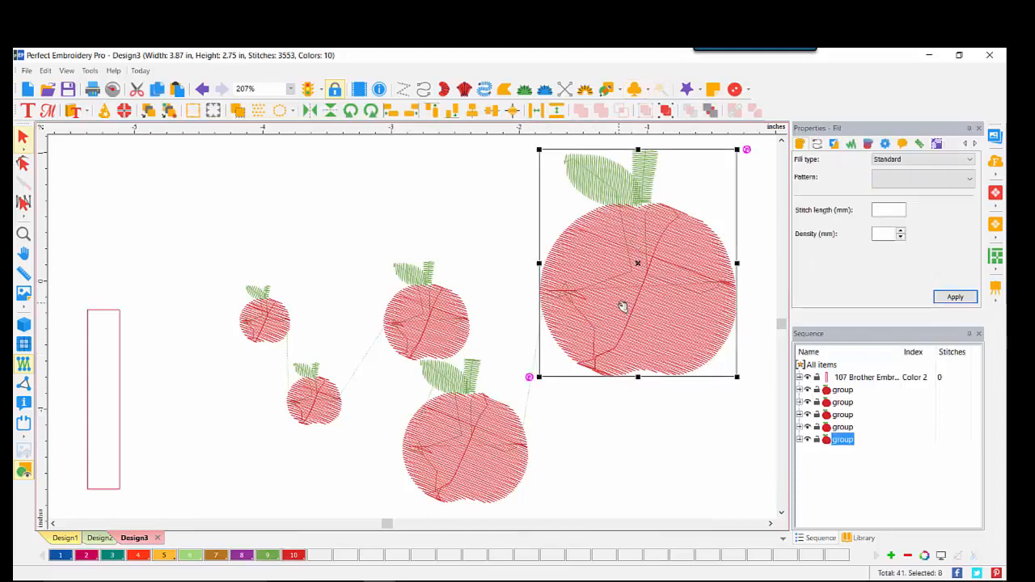
{"action": "left_click", "coordinate": [25, 327]}
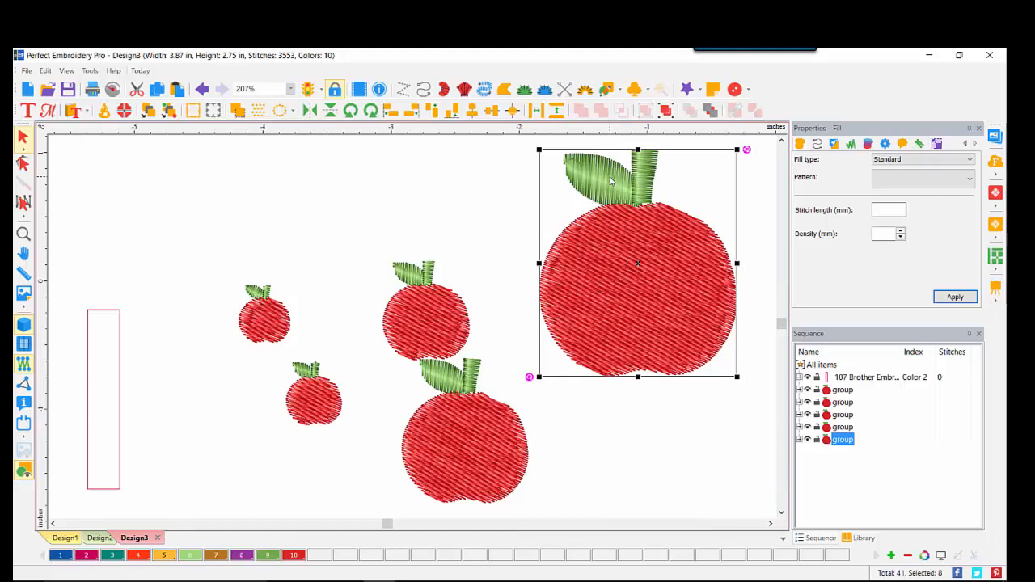
{"action": "left_click", "coordinate": [665, 113]}
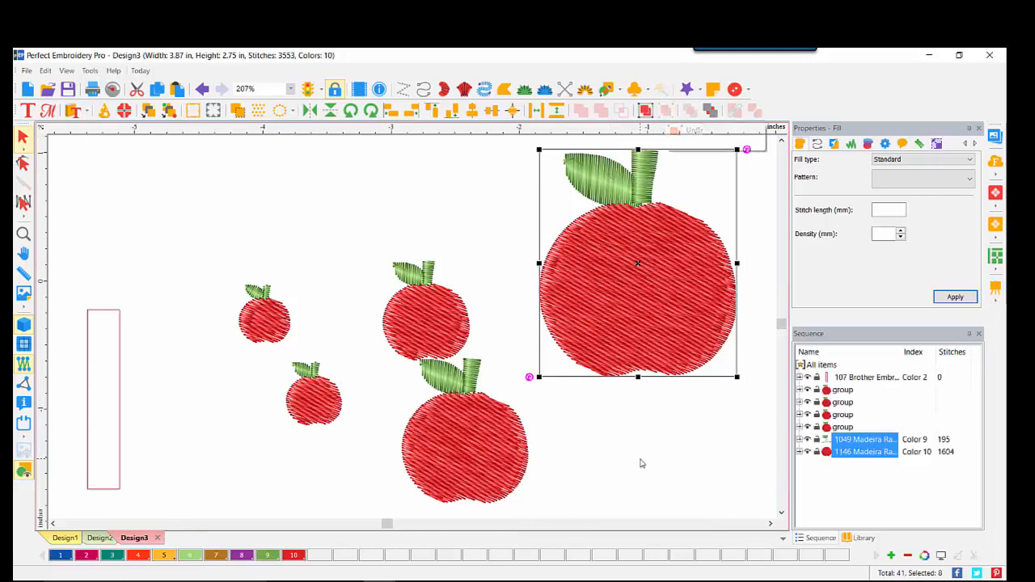
Change the fill pattern of the largest apple's satin leaf and stem to Brick.
{"action": "left_click", "coordinate": [734, 464]}
{"action": "left_click", "coordinate": [833, 441]}
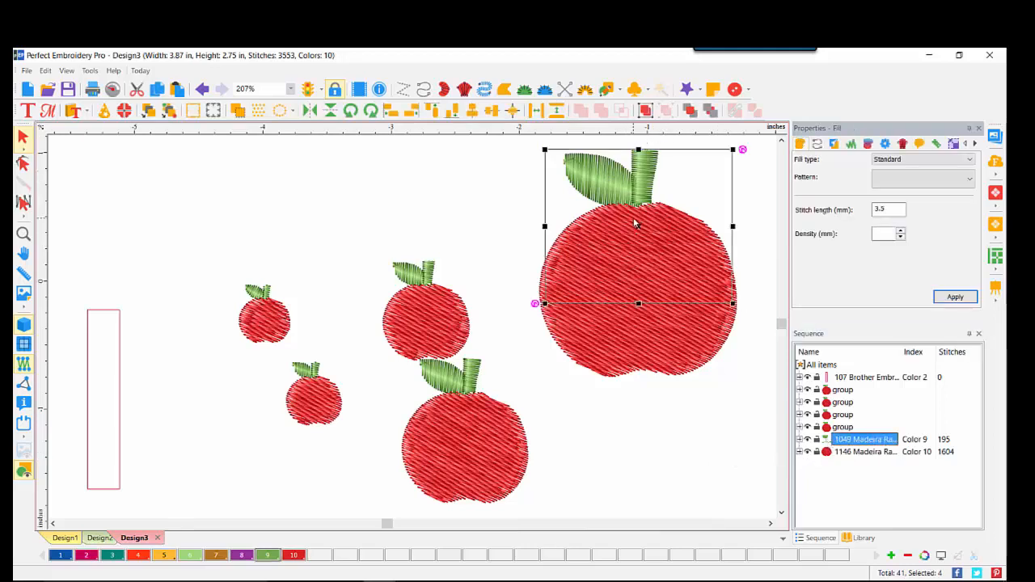
{"action": "left_click", "coordinate": [799, 439]}
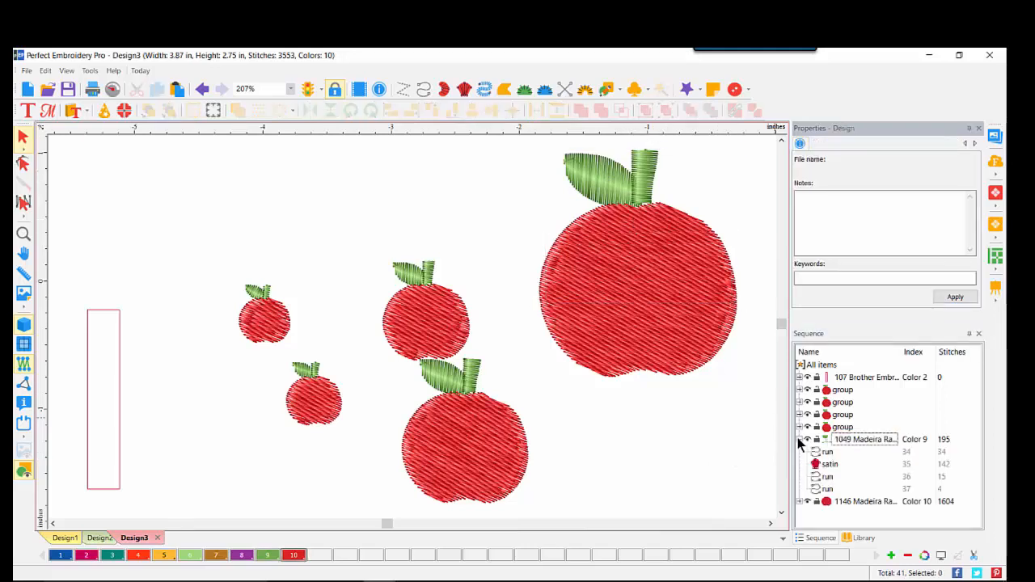
{"action": "left_click", "coordinate": [831, 465]}
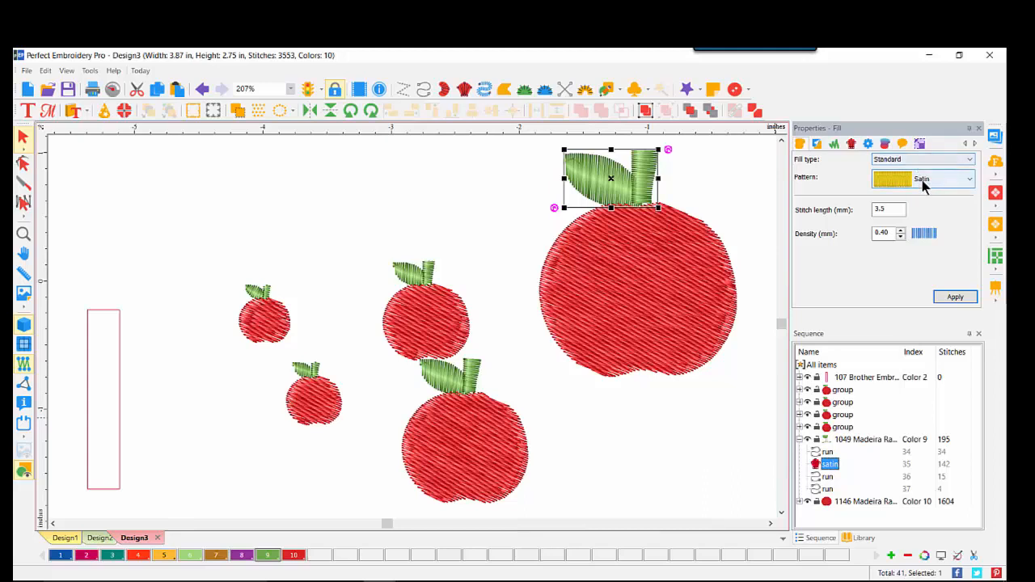
{"action": "left_click", "coordinate": [952, 181]}
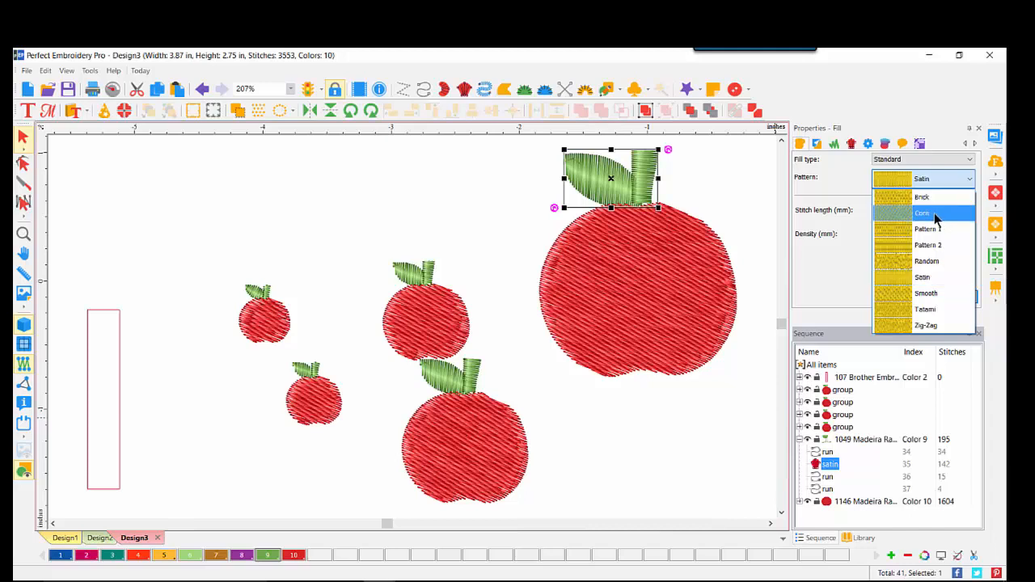
{"action": "left_click", "coordinate": [926, 196]}
{"action": "left_click", "coordinate": [952, 298]}
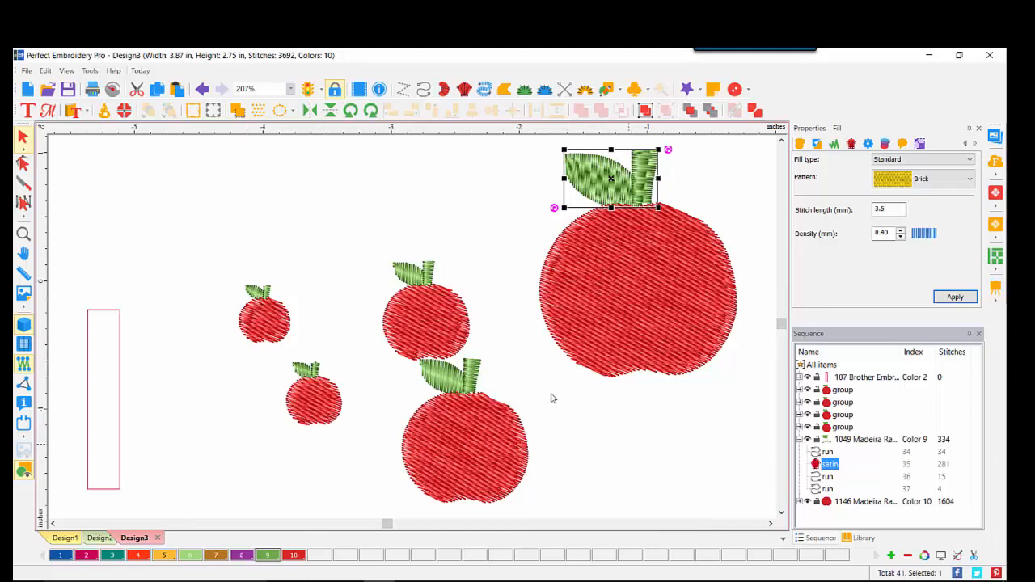
Delete all five apples from the design, keeping only the spacer rectangle.
{"action": "left_click_drag", "start_coordinate": [166, 140], "coordinate": [767, 520]}
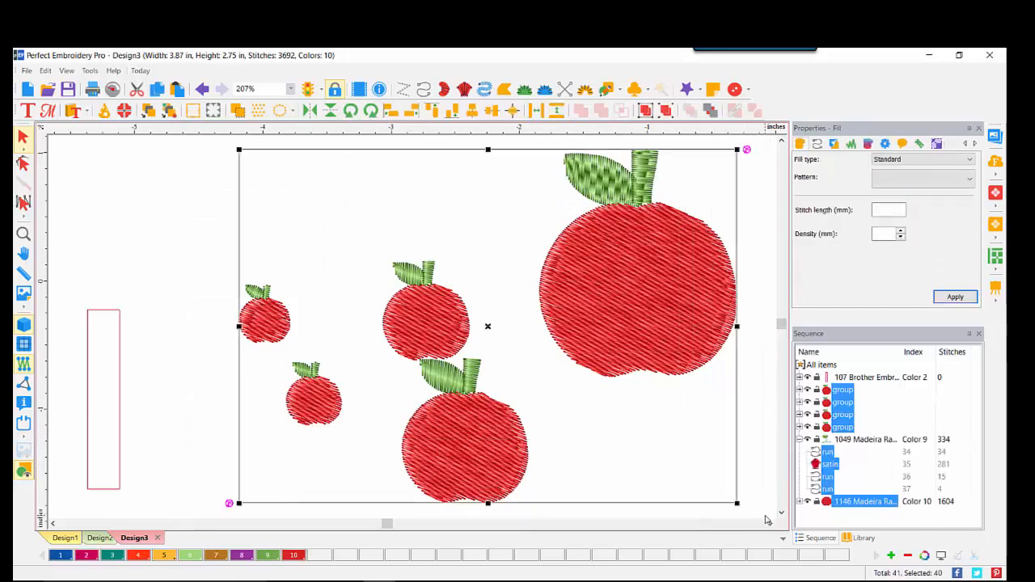
{"action": "key", "text": "Delete"}
{"action": "left_click", "coordinate": [386, 494]}
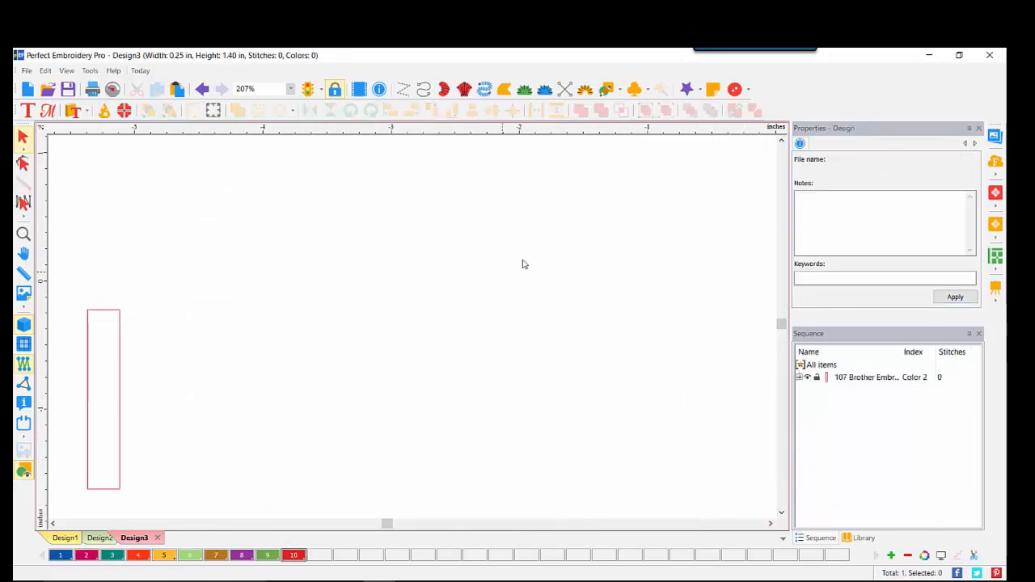
Find the Cupcake symbol in the symbol library and place one beside the spacer rectangle.
{"action": "left_click", "coordinate": [634, 91]}
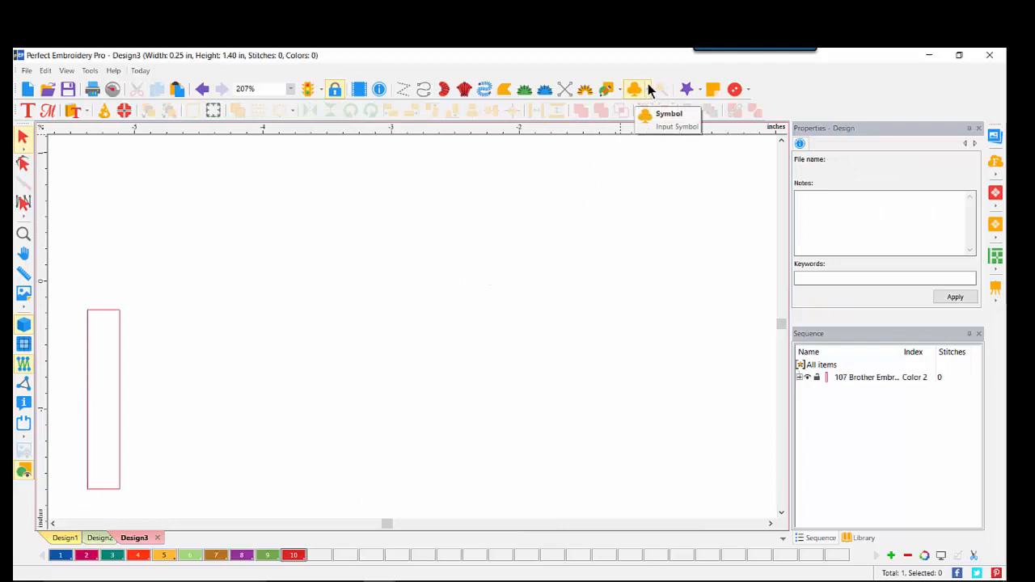
{"action": "left_click", "coordinate": [649, 108]}
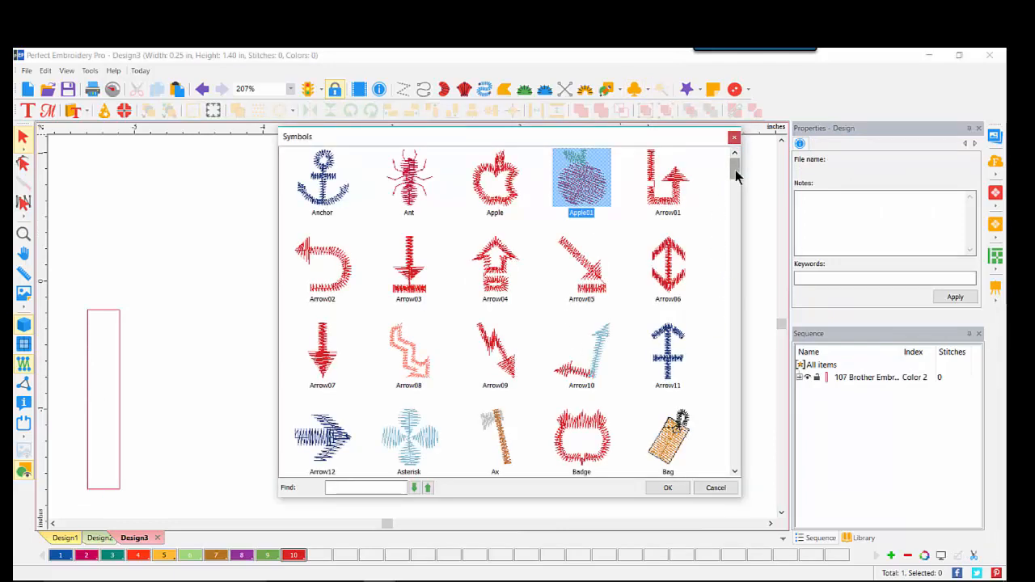
{"action": "left_click_drag", "start_coordinate": [736, 174], "coordinate": [748, 249]}
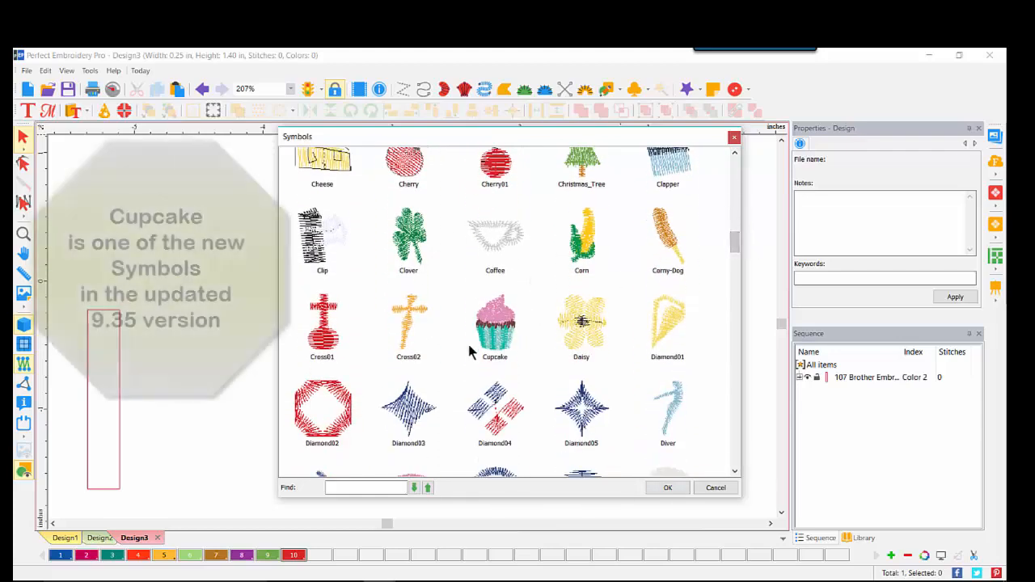
{"action": "double_click", "coordinate": [499, 344]}
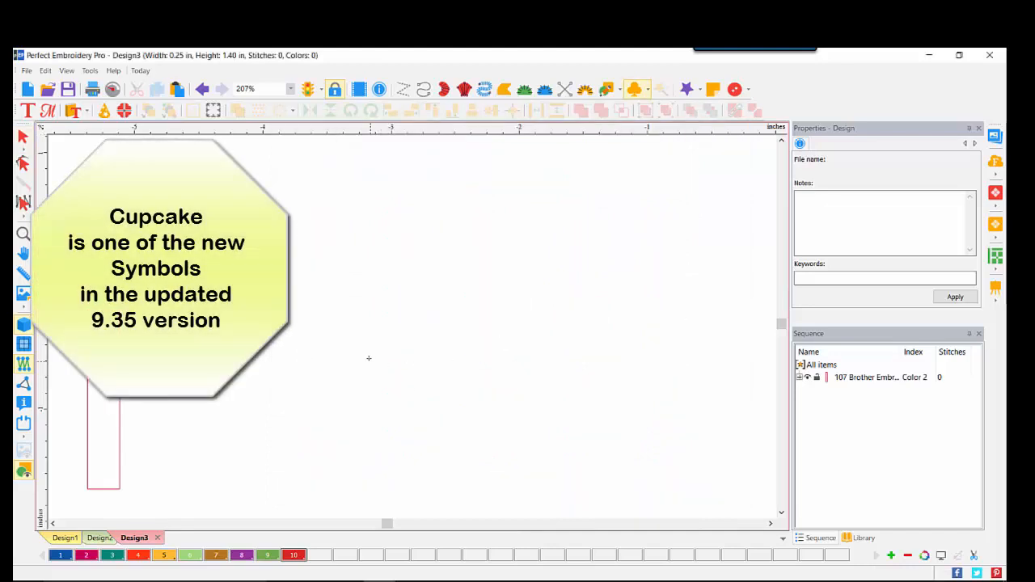
{"action": "left_click", "coordinate": [350, 329]}
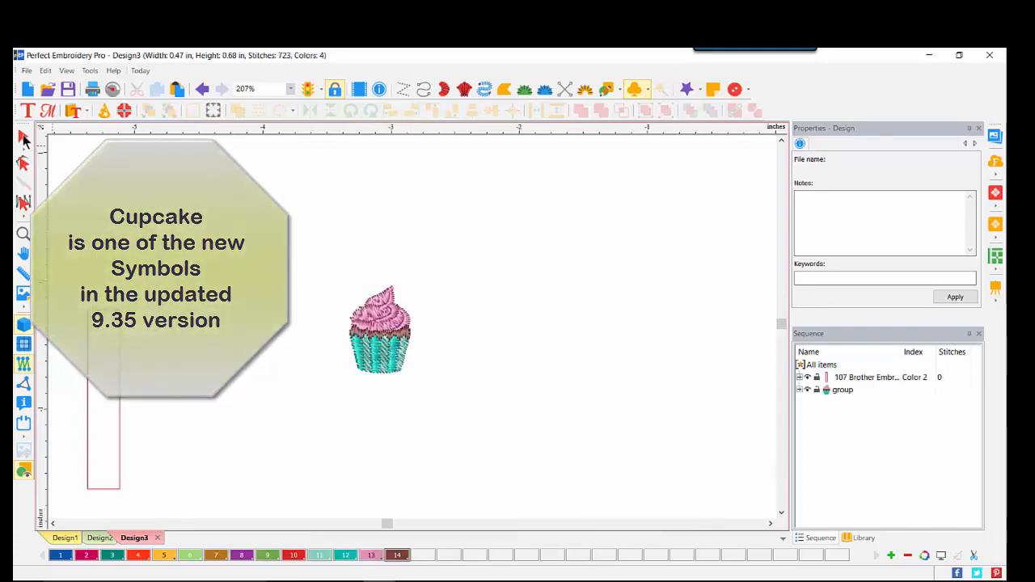
Resize the cupcake to a height of 0.75 in while maintaining its aspect ratio.
{"action": "left_click", "coordinate": [380, 324]}
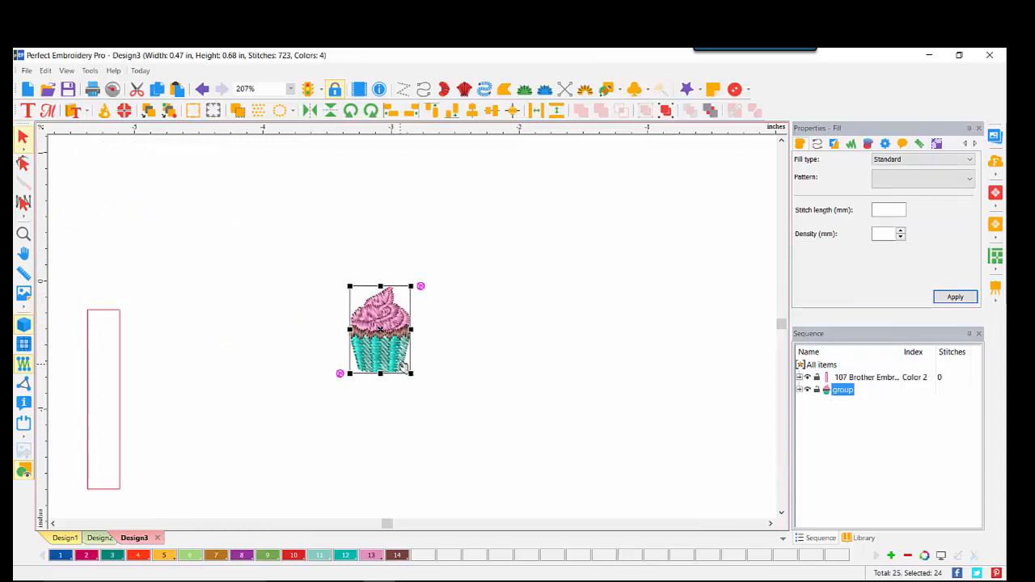
{"action": "left_click", "coordinate": [936, 144]}
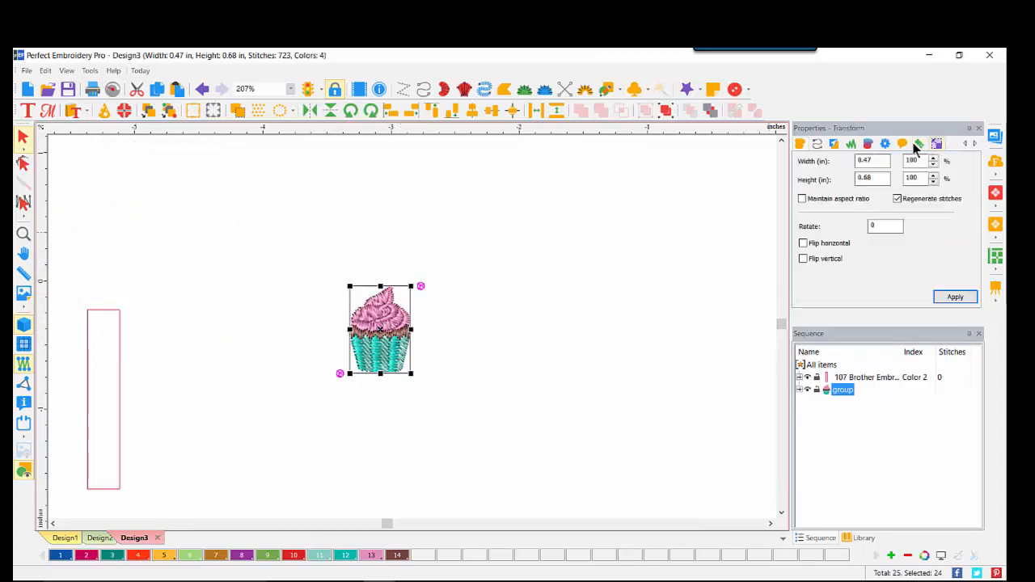
{"action": "left_click", "coordinate": [885, 180]}
{"action": "left_click", "coordinate": [836, 198]}
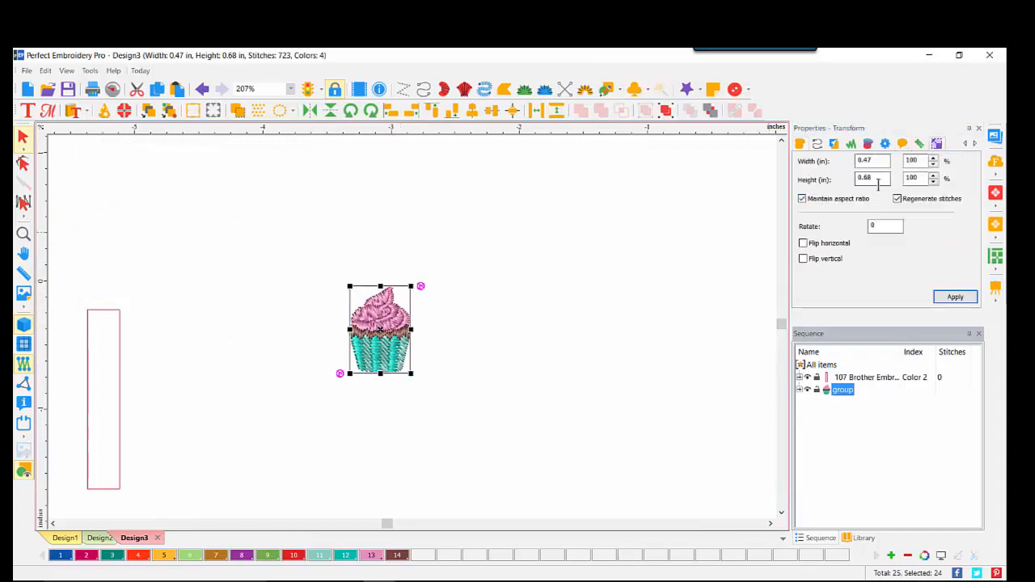
{"action": "left_click_drag", "start_coordinate": [877, 180], "coordinate": [836, 180]}
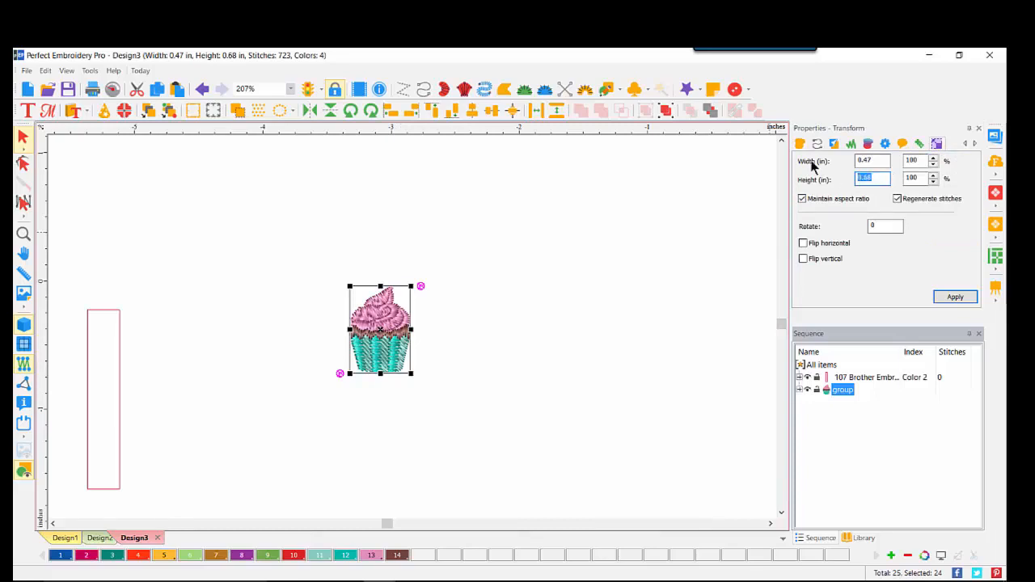
{"action": "type", "text": ".75"}
{"action": "left_click", "coordinate": [944, 299]}
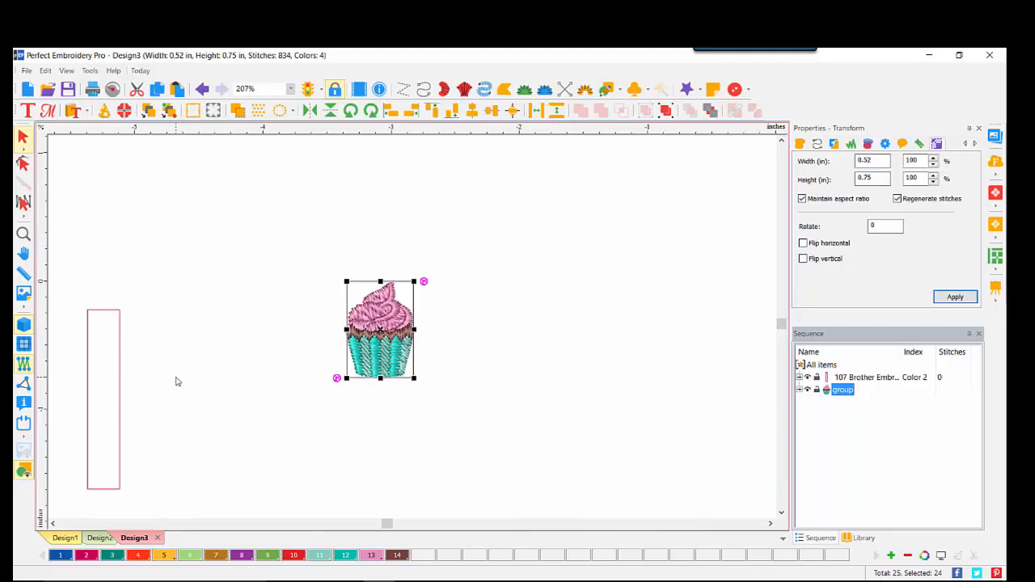
Move the spacer rectangle above the cupcake so its lower end overlaps the frosting tip.
{"action": "left_click_drag", "start_coordinate": [120, 404], "coordinate": [398, 203]}
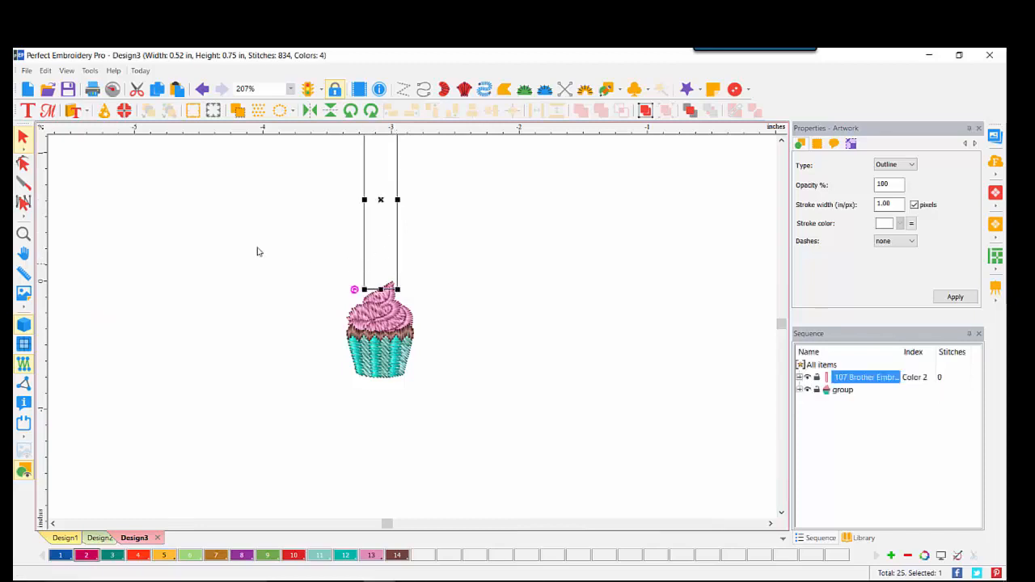
{"action": "left_click", "coordinate": [24, 234]}
{"action": "left_click", "coordinate": [296, 240]}
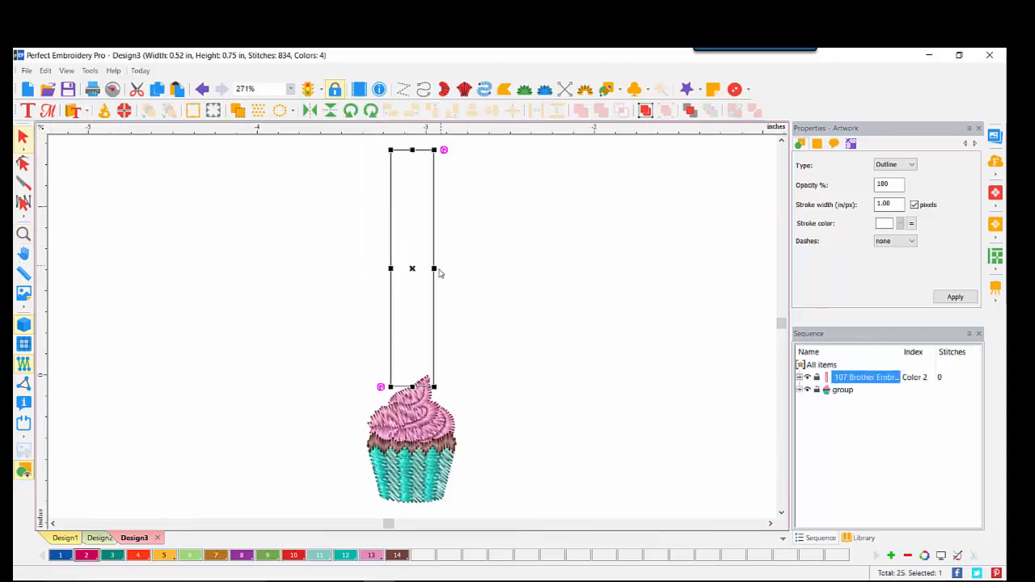
{"action": "left_click", "coordinate": [479, 300]}
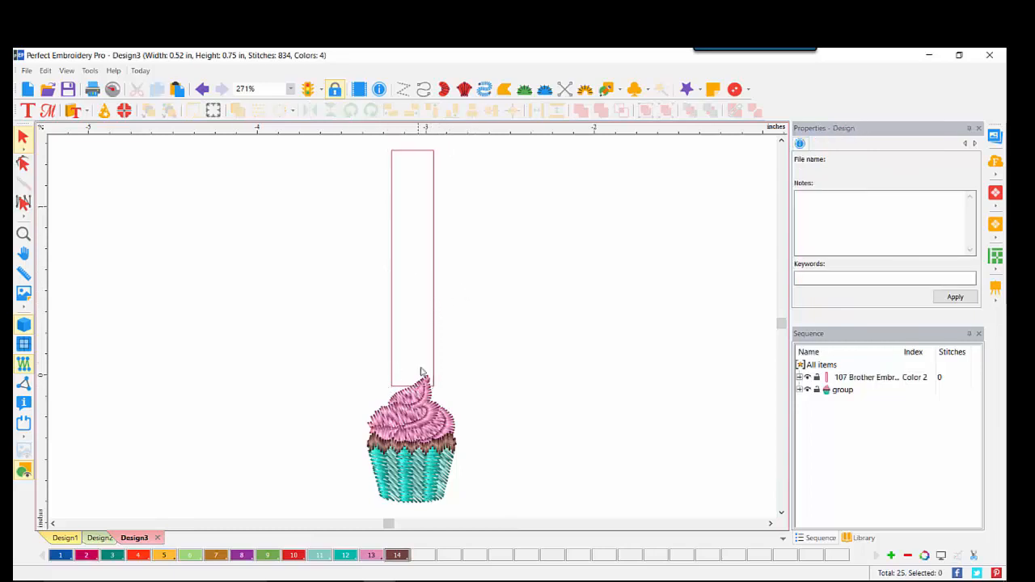
Fine-tune the spacer rectangle so its lower edge just touches the frosting tip, and center it horizontally on the cupcake.
{"action": "left_click", "coordinate": [437, 326]}
{"action": "left_click_drag", "start_coordinate": [437, 326], "coordinate": [437, 346]}
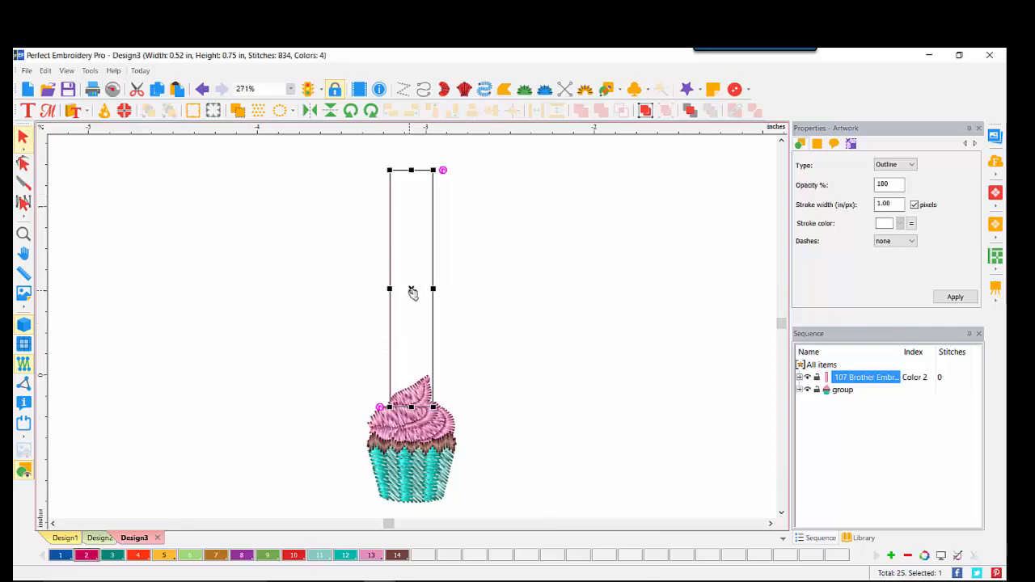
{"action": "left_click_drag", "start_coordinate": [412, 289], "coordinate": [411, 256]}
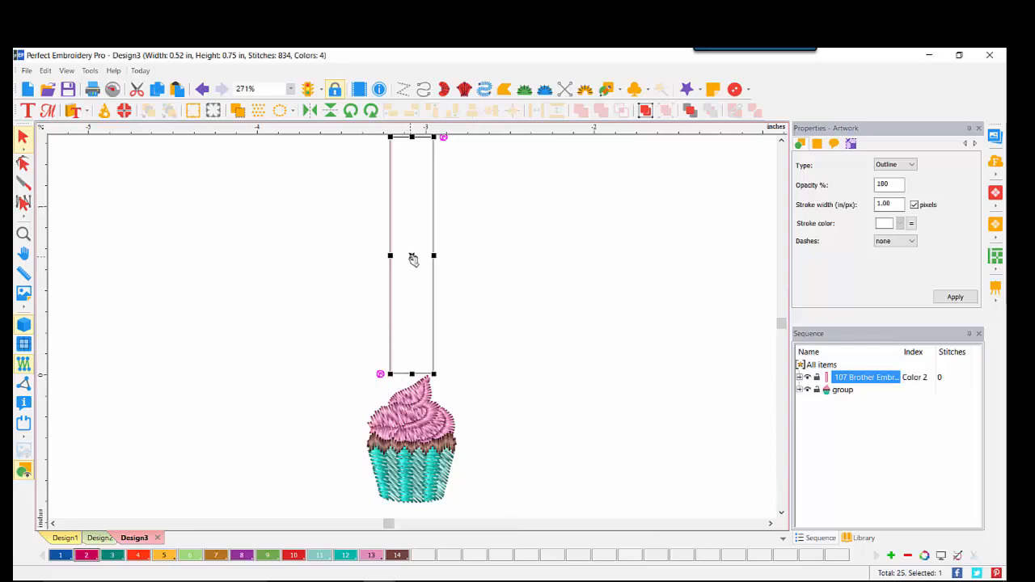
{"action": "left_click_drag", "start_coordinate": [412, 259], "coordinate": [412, 267]}
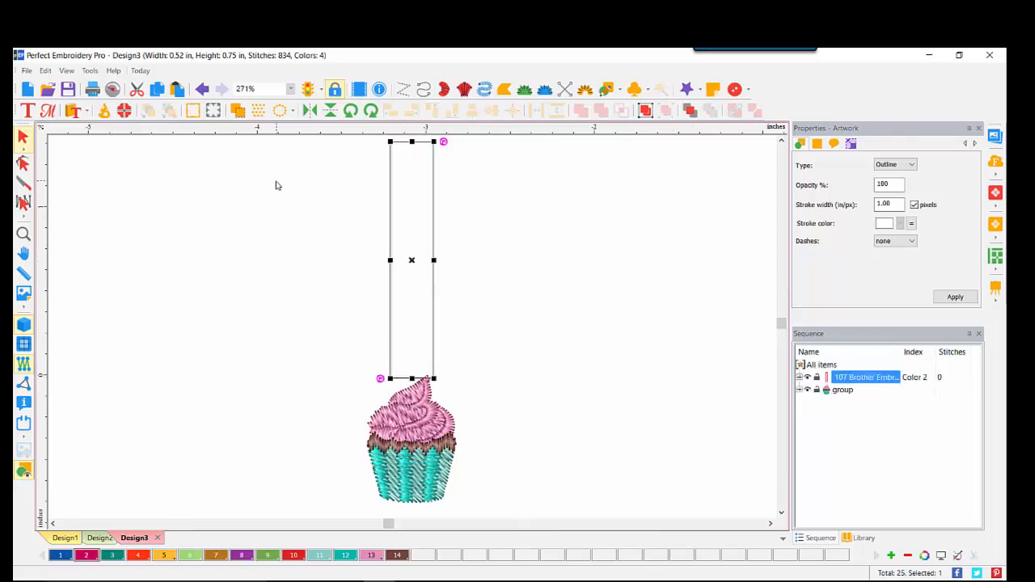
{"action": "left_click_drag", "start_coordinate": [265, 142], "coordinate": [578, 518]}
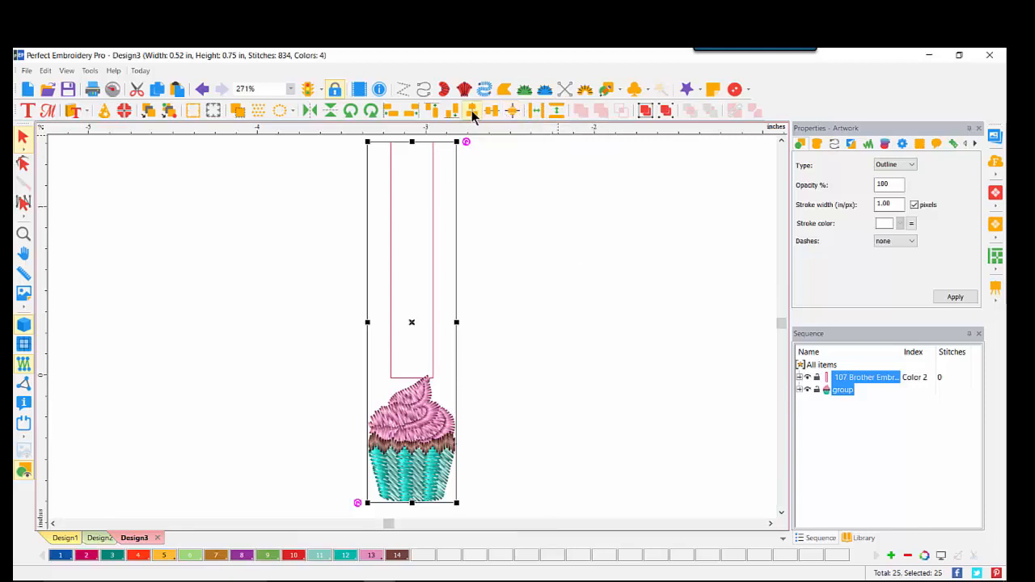
{"action": "left_click", "coordinate": [508, 285]}
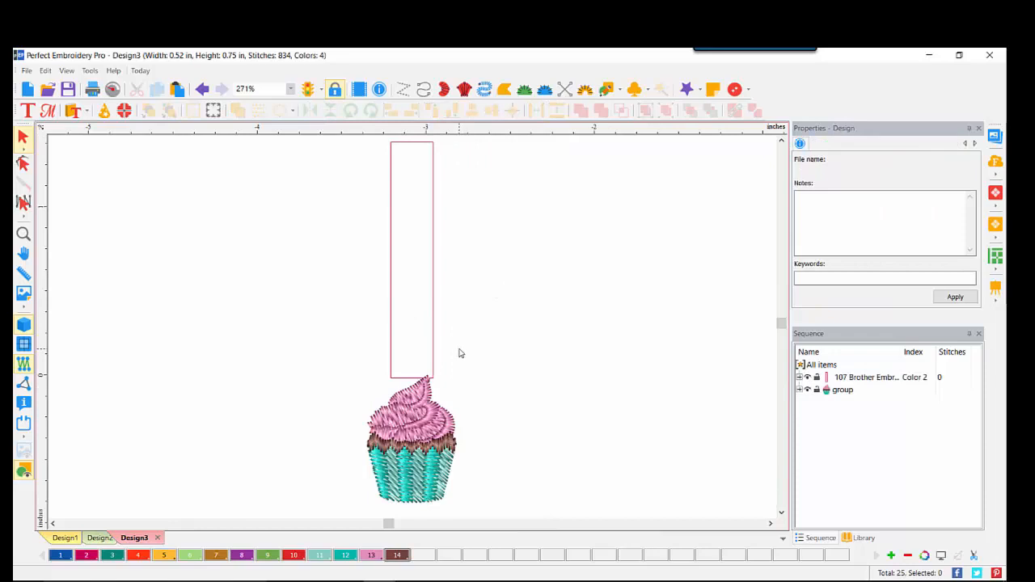
Create one outline around the cupcake and spacer rectangle together.
{"action": "left_click", "coordinate": [825, 365]}
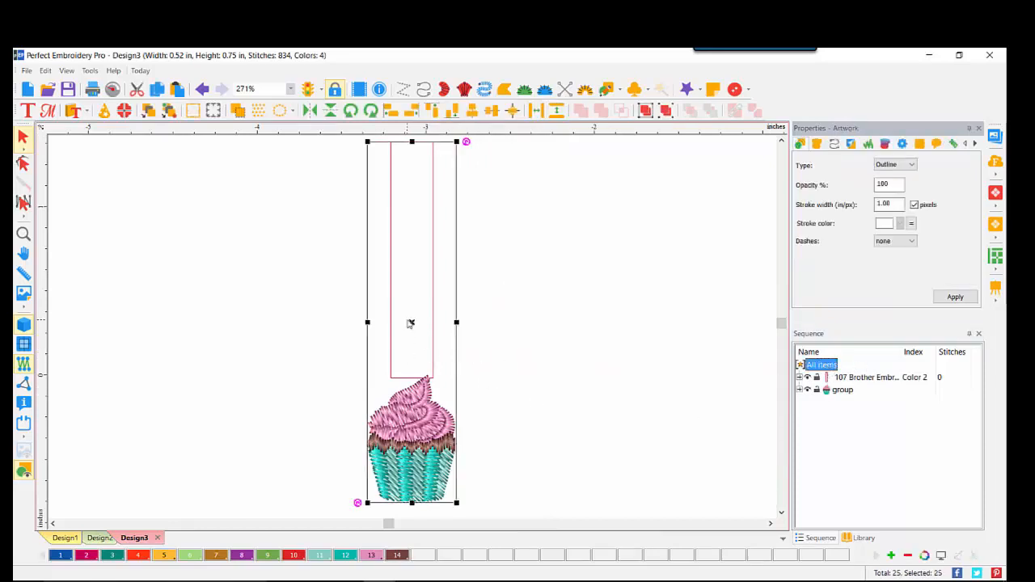
{"action": "right_click", "coordinate": [399, 294]}
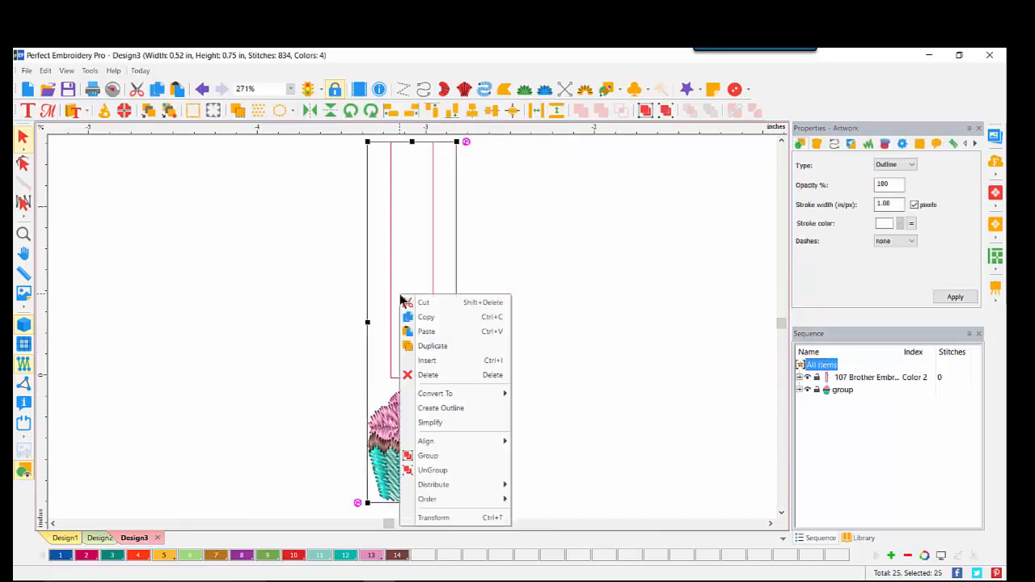
{"action": "left_click", "coordinate": [443, 410]}
{"action": "left_click", "coordinate": [537, 347]}
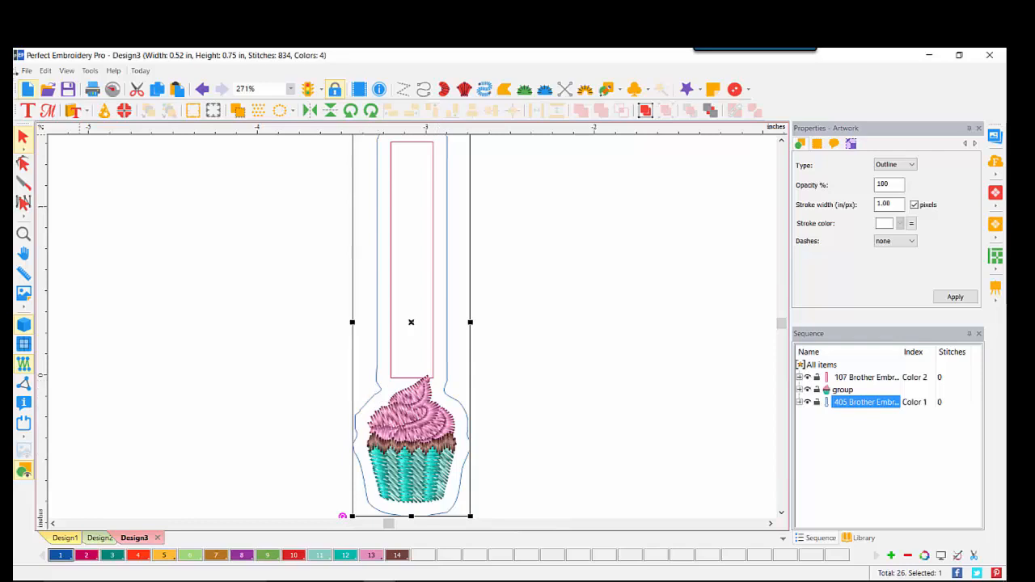
Smooth the outline nodes along the left and right sides of the cupcake.
{"action": "left_click", "coordinate": [22, 162]}
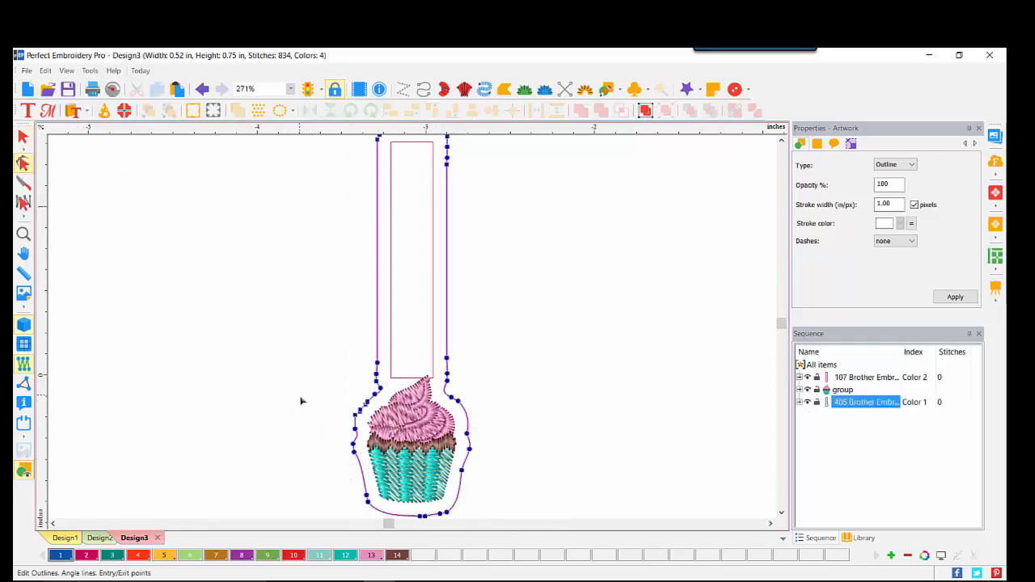
{"action": "left_click_drag", "start_coordinate": [301, 401], "coordinate": [377, 475]}
{"action": "right_click", "coordinate": [356, 413]}
{"action": "left_click", "coordinate": [376, 514]}
{"action": "left_click_drag", "start_coordinate": [430, 391], "coordinate": [503, 506]}
{"action": "right_click", "coordinate": [468, 447]}
{"action": "left_click", "coordinate": [505, 399]}
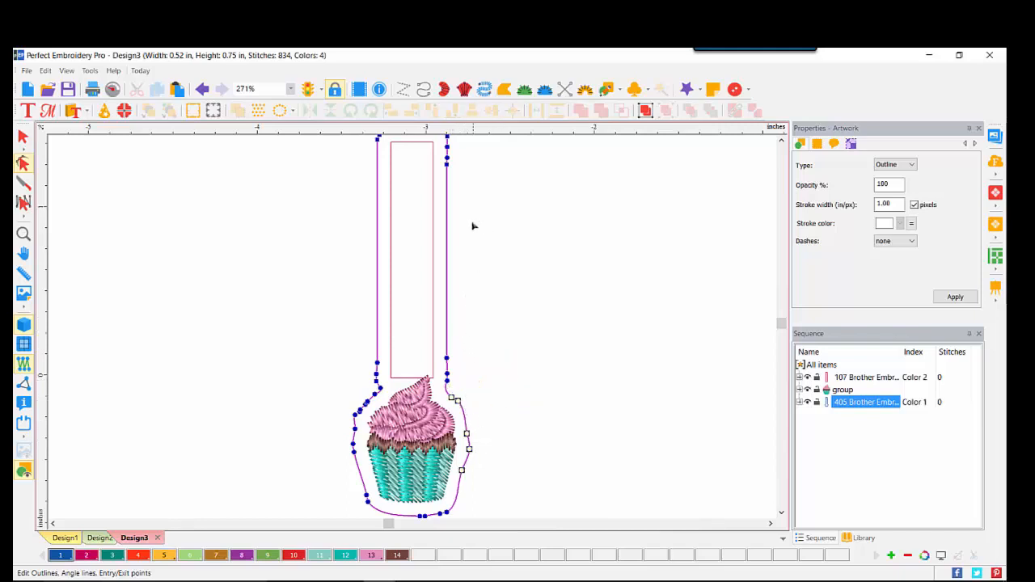
Delete the surplus outline nodes near the tab's upper right corner and on both sides just above the cupcake.
{"action": "left_click", "coordinate": [781, 140]}
{"action": "left_click", "coordinate": [782, 140]}
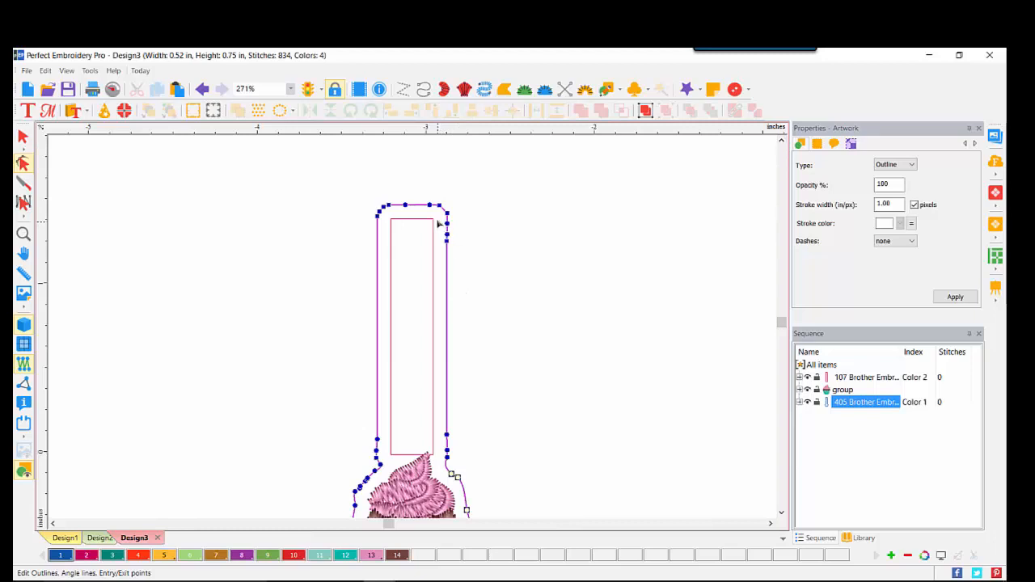
{"action": "left_click_drag", "start_coordinate": [438, 218], "coordinate": [467, 266]}
{"action": "key", "text": "Delete"}
{"action": "left_click_drag", "start_coordinate": [362, 426], "coordinate": [455, 449]}
{"action": "key", "text": "Down"}
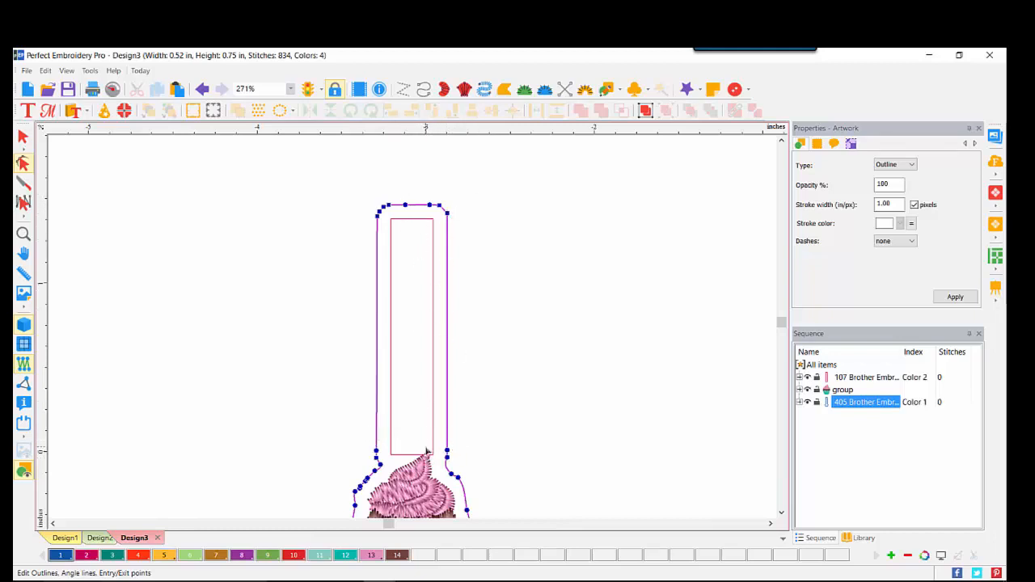
Convert the outline around the cupcake and spacer tab from artwork to a run stitch.
{"action": "left_click", "coordinate": [23, 234]}
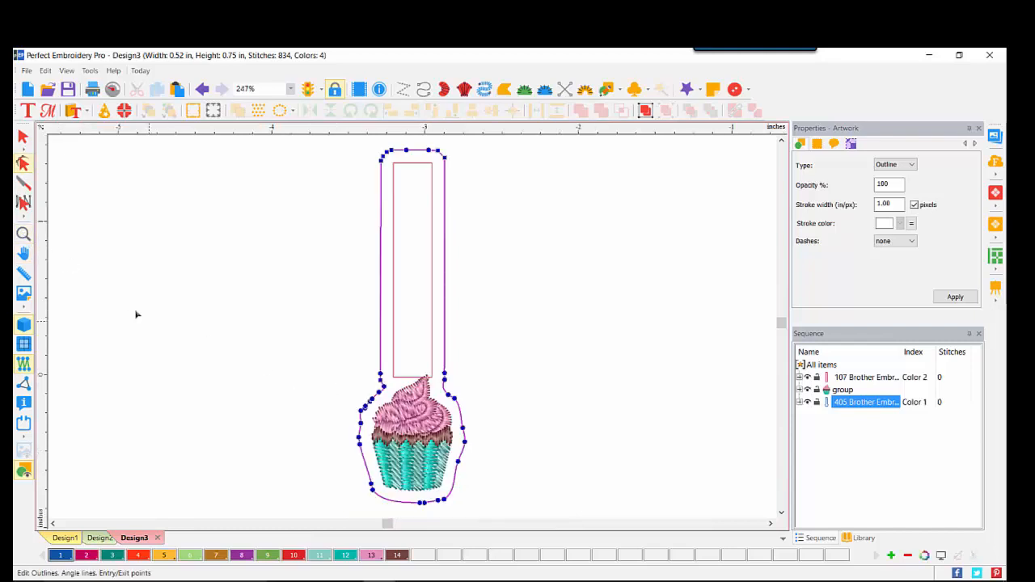
{"action": "left_click", "coordinate": [22, 137]}
{"action": "left_click", "coordinate": [418, 309]}
{"action": "right_click", "coordinate": [385, 310]}
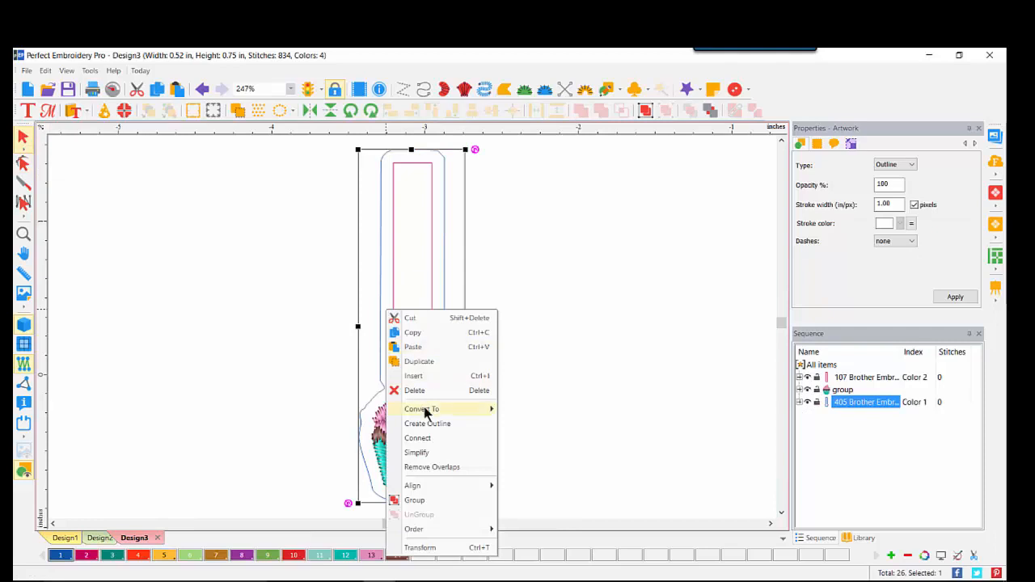
{"action": "mouse_move", "coordinate": [433, 410]}
{"action": "left_click", "coordinate": [521, 404]}
Set the cupcake outline's run type to Bean and apply it.
{"action": "left_click", "coordinate": [890, 184]}
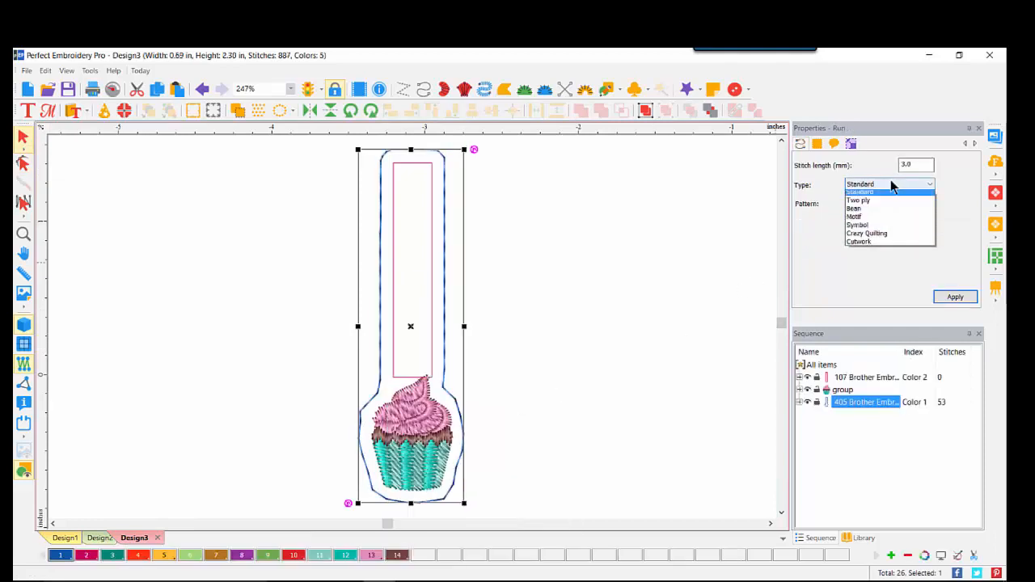
{"action": "left_click", "coordinate": [877, 212]}
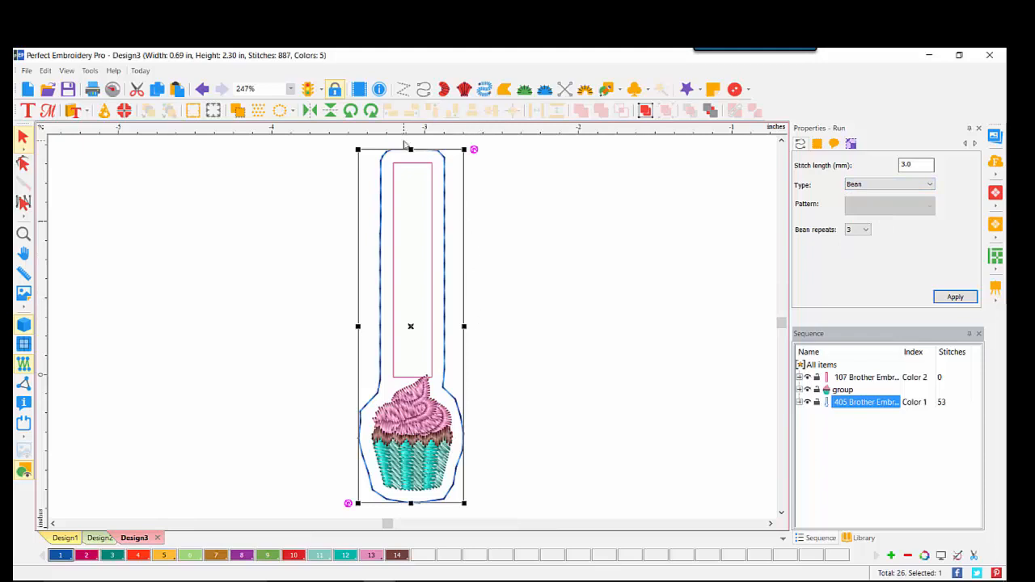
{"action": "left_click", "coordinate": [955, 299]}
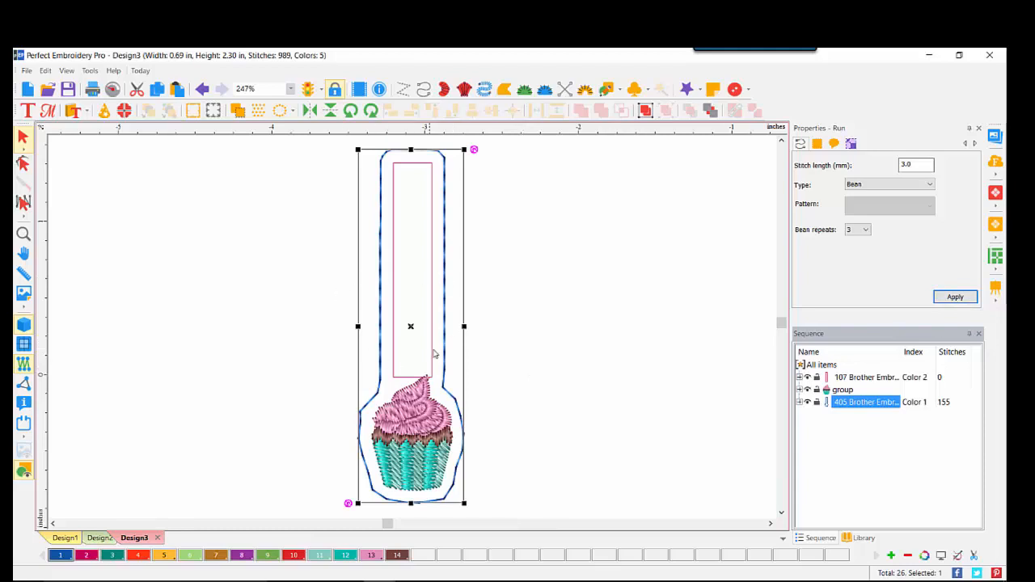
Insert the red lips symbol in the empty area beside the cupcake and end symbol placement.
{"action": "scroll", "coordinate": [406, 349], "scroll_direction": "right", "scroll_amount": 3}
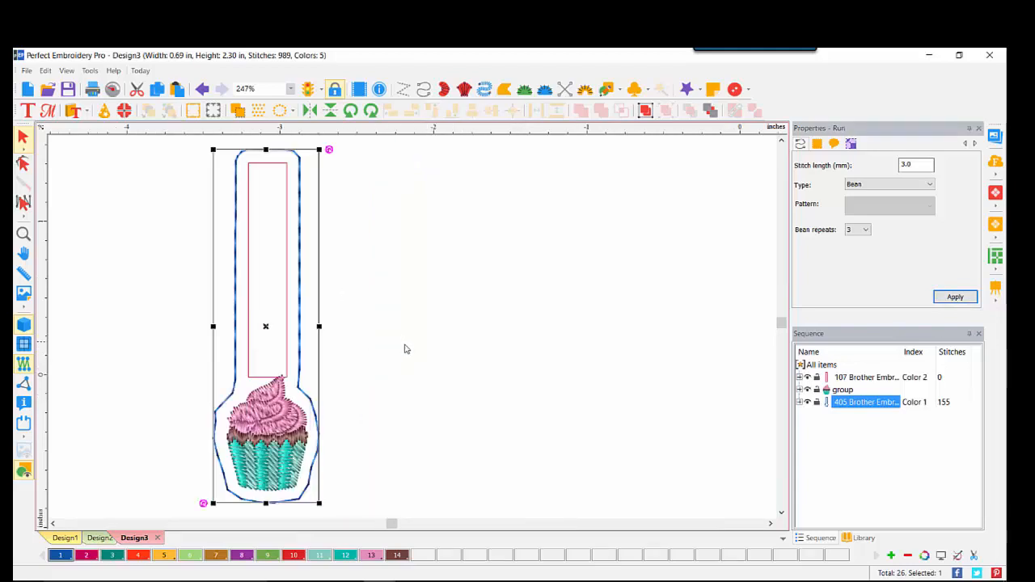
{"action": "left_click", "coordinate": [647, 95]}
{"action": "left_click", "coordinate": [650, 104]}
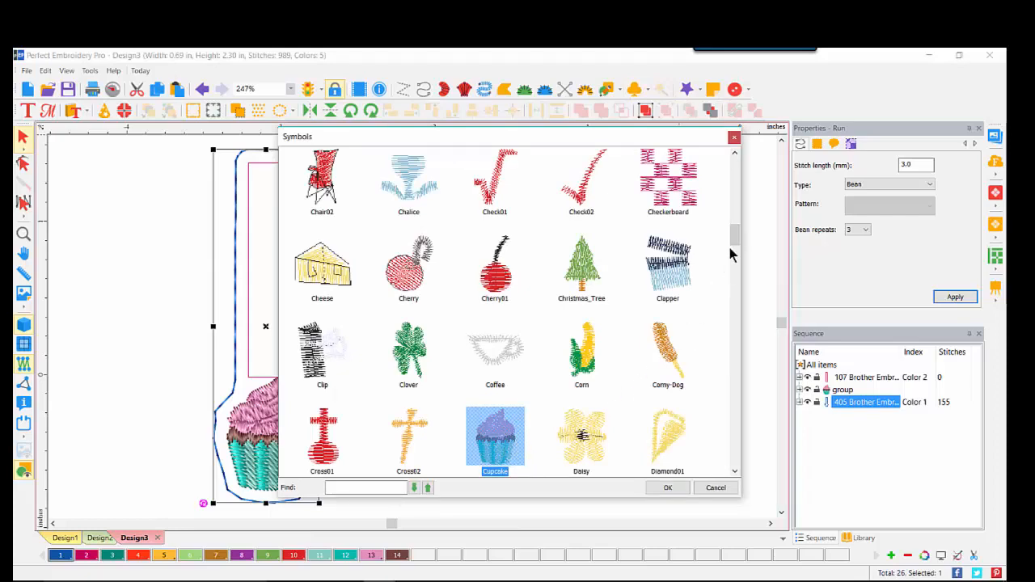
{"action": "left_click_drag", "start_coordinate": [735, 236], "coordinate": [732, 321]}
{"action": "left_click", "coordinate": [579, 239]}
{"action": "double_click", "coordinate": [579, 240]}
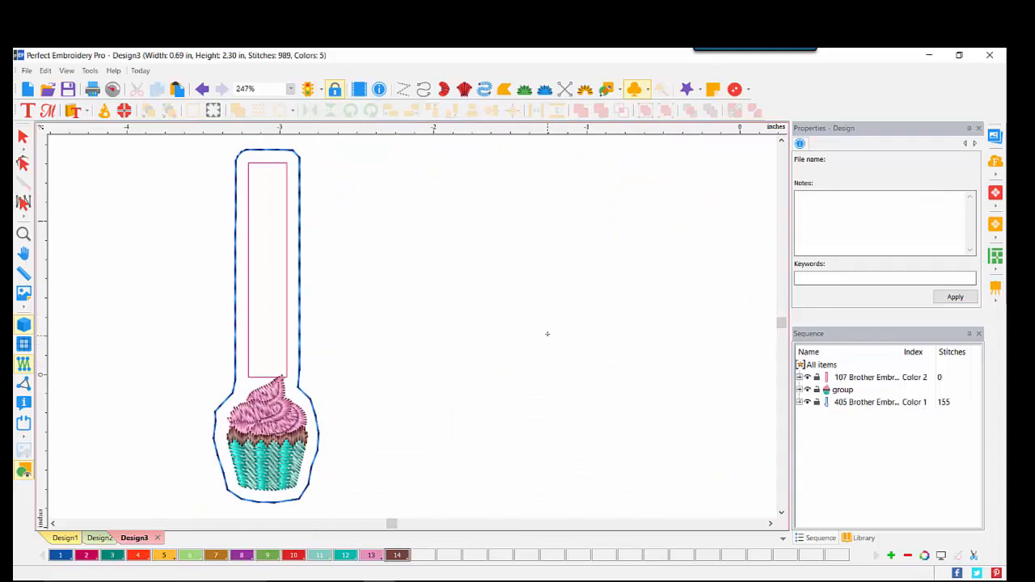
{"action": "left_click", "coordinate": [552, 400]}
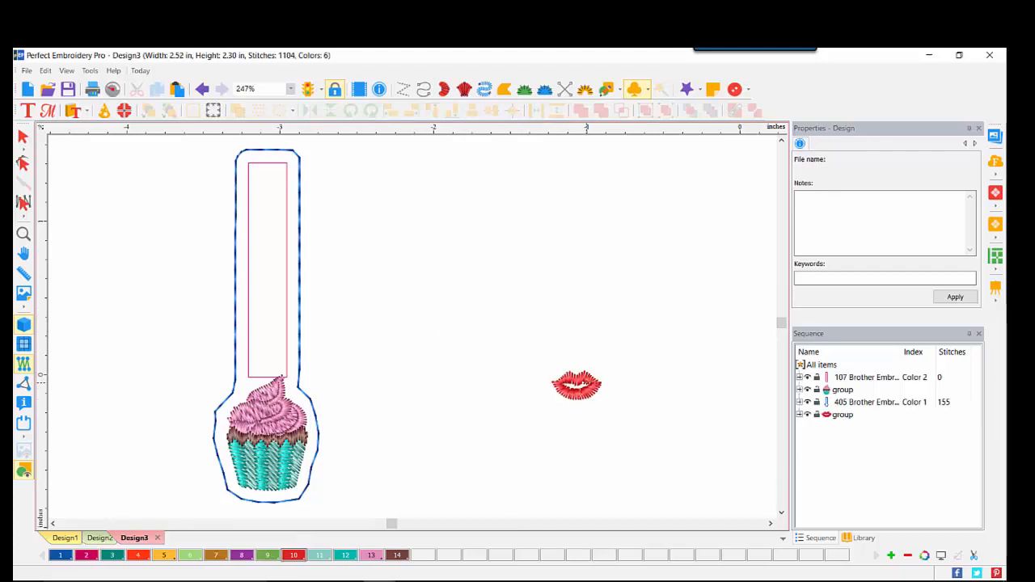
{"action": "right_click", "coordinate": [582, 348]}
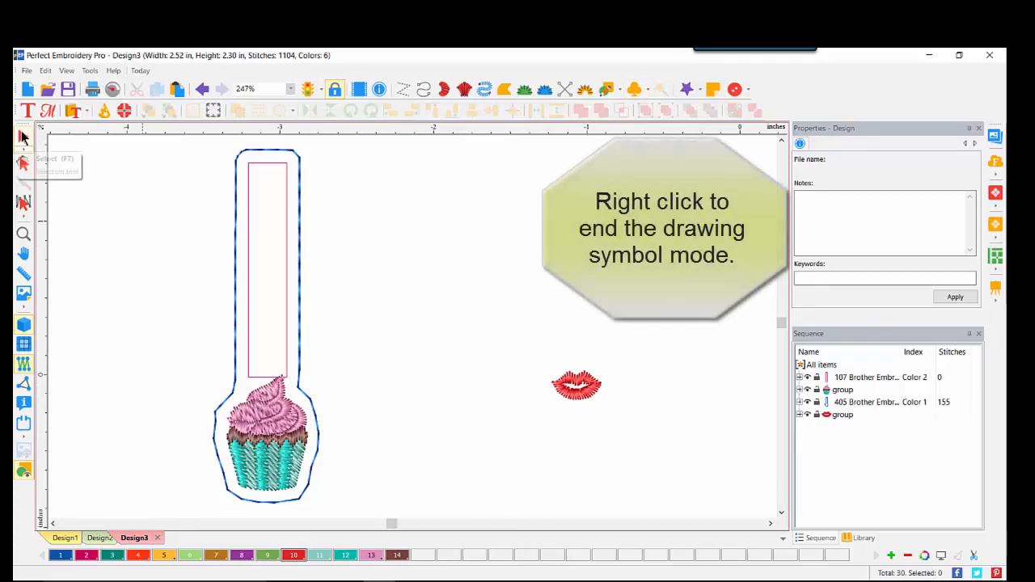
Resize the lips symbol to a width of 1 inch with its aspect ratio maintained.
{"action": "left_click", "coordinate": [576, 385]}
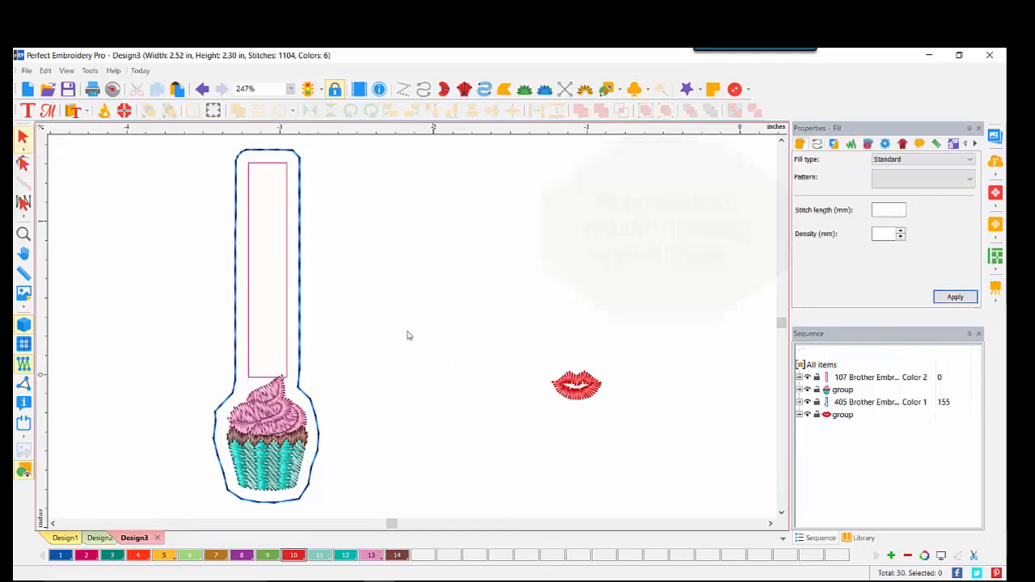
{"action": "left_click", "coordinate": [954, 145]}
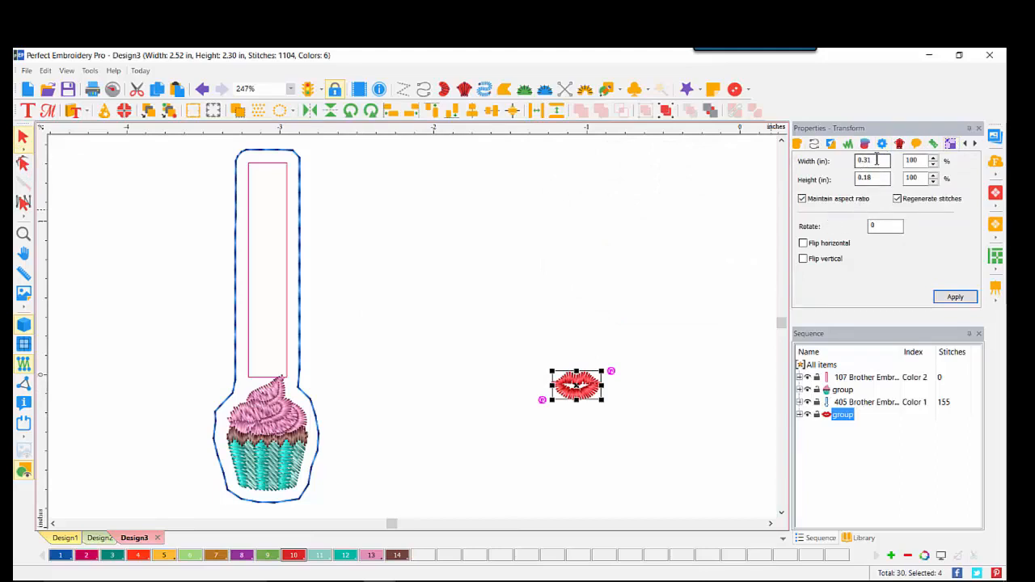
{"action": "left_click_drag", "start_coordinate": [877, 159], "coordinate": [813, 158]}
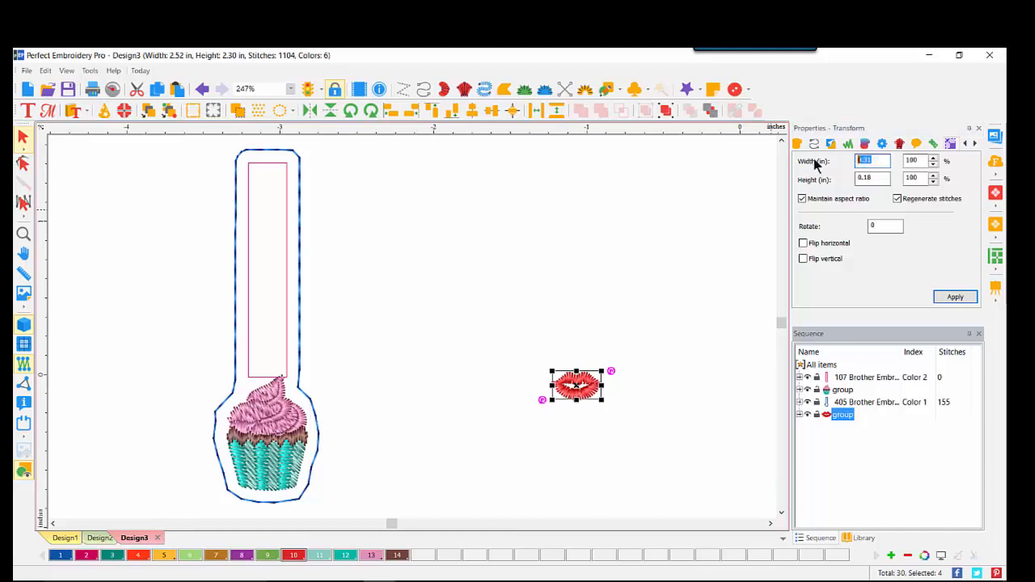
{"action": "type", "text": "1"}
{"action": "left_click", "coordinate": [952, 297]}
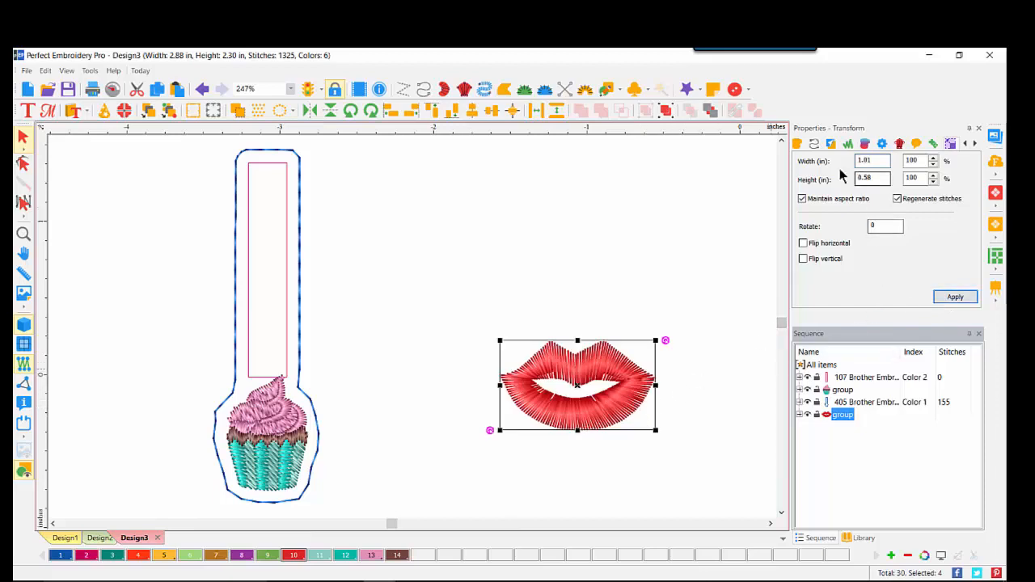
Apply fill Pattern 2 and a tighter stitch density to the lips, and rotate them slightly counterclockwise.
{"action": "left_click", "coordinate": [798, 145]}
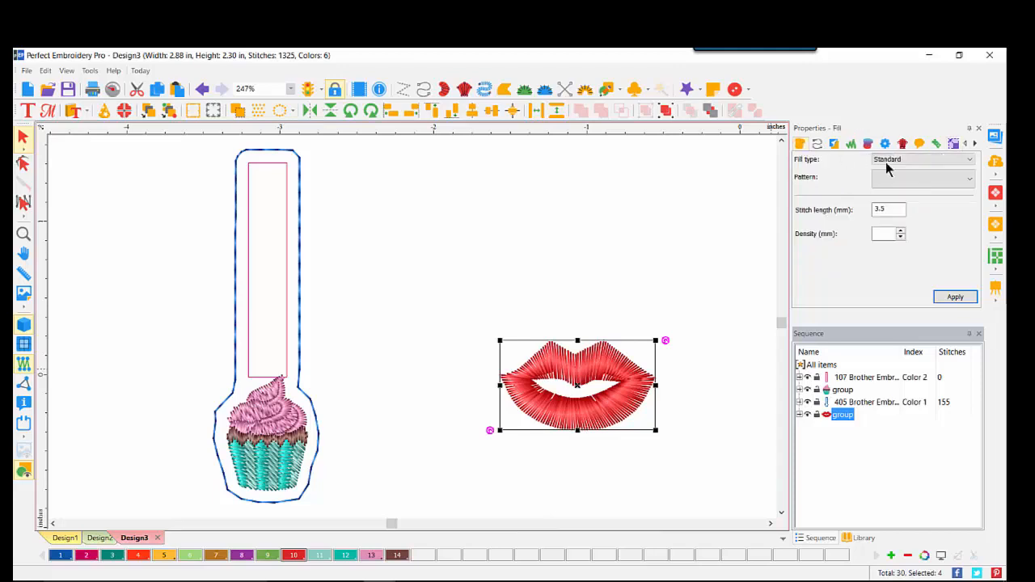
{"action": "left_click", "coordinate": [969, 183]}
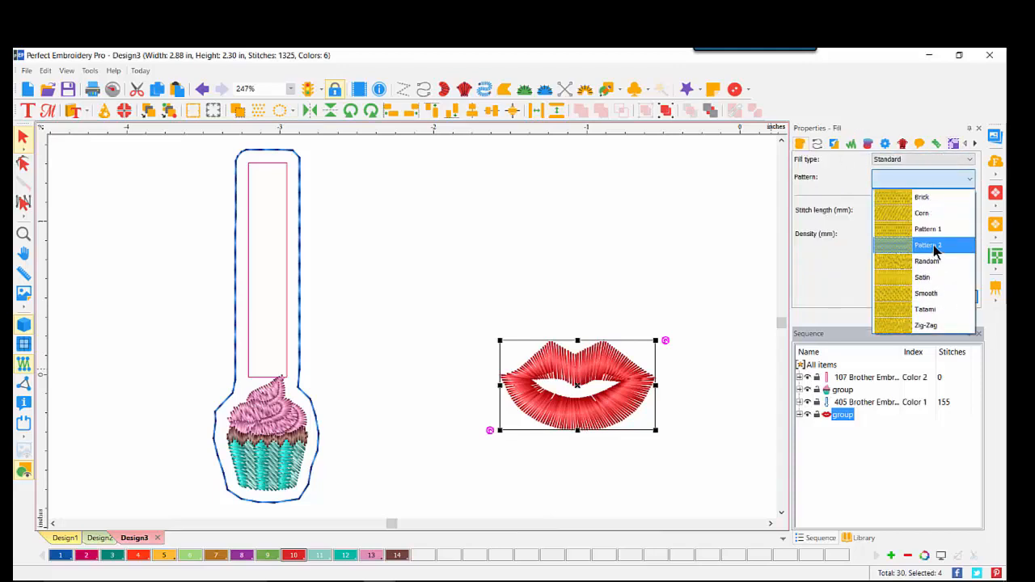
{"action": "left_click", "coordinate": [934, 245]}
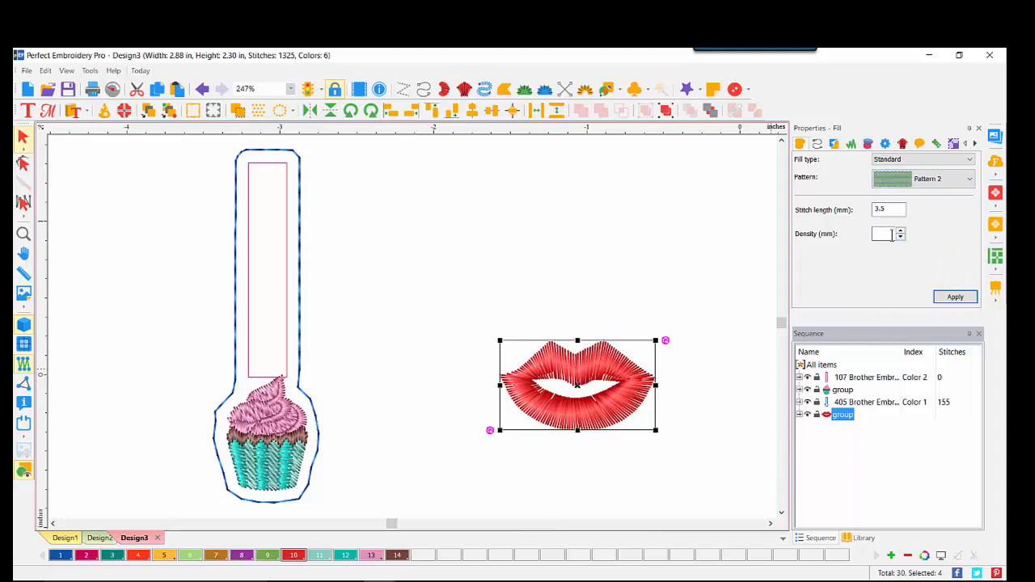
{"action": "left_click", "coordinate": [889, 233]}
{"action": "left_click", "coordinate": [944, 296]}
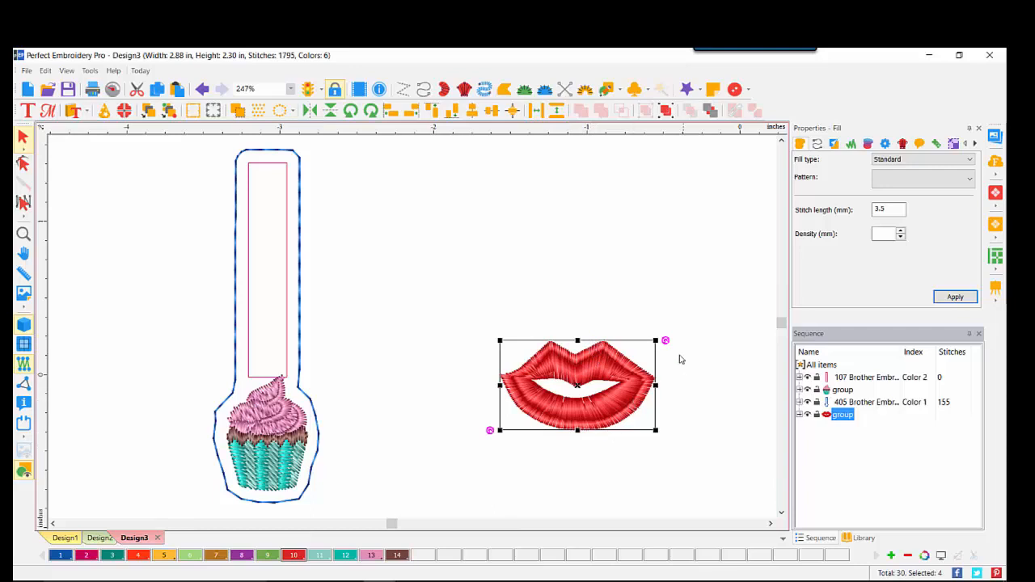
{"action": "left_click_drag", "start_coordinate": [665, 341], "coordinate": [656, 315]}
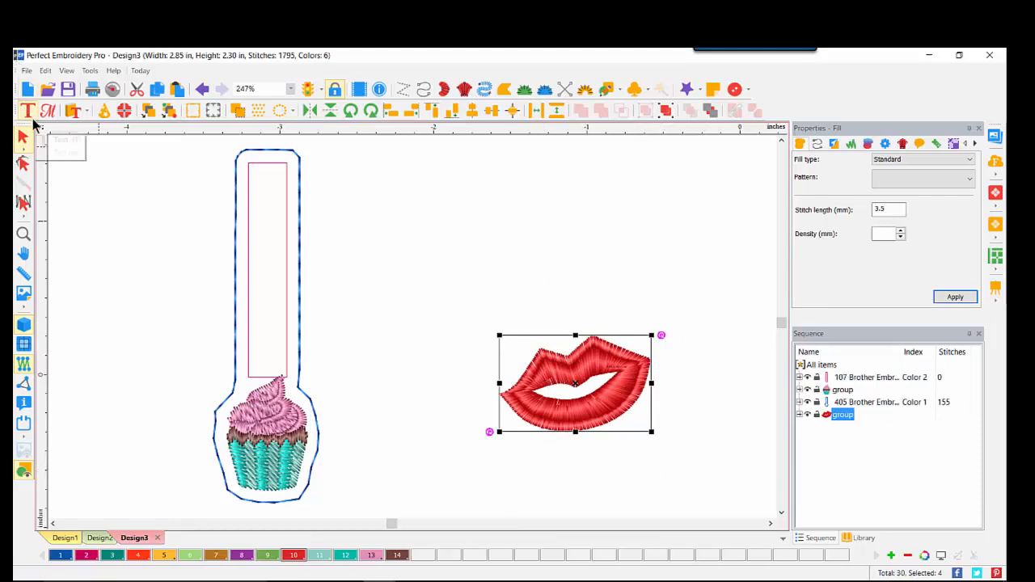
Move the spacer rectangle from the cupcake to the lips' upper edge and center the two horizontally.
{"action": "left_click", "coordinate": [251, 241]}
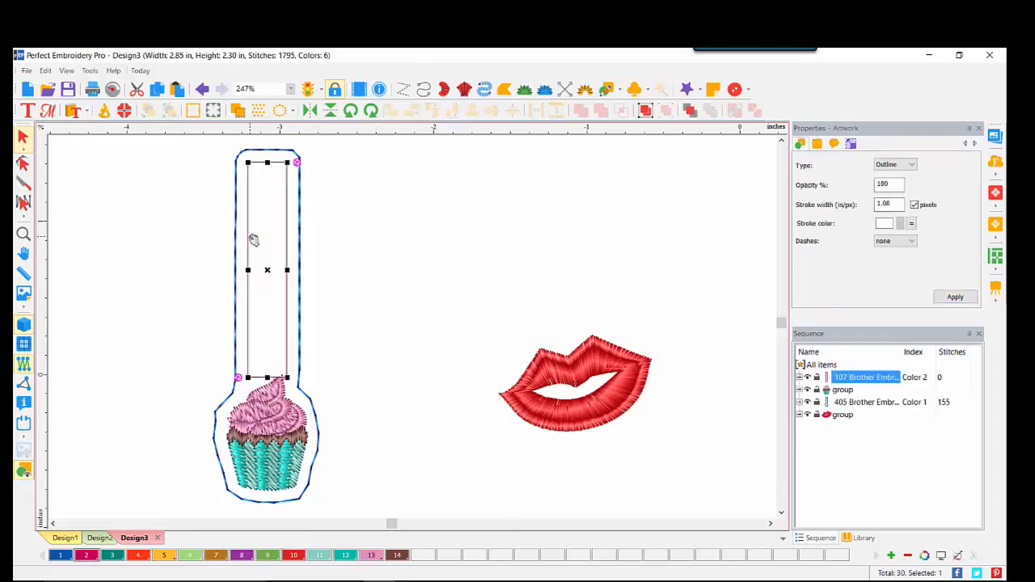
{"action": "left_click_drag", "start_coordinate": [254, 240], "coordinate": [549, 209]}
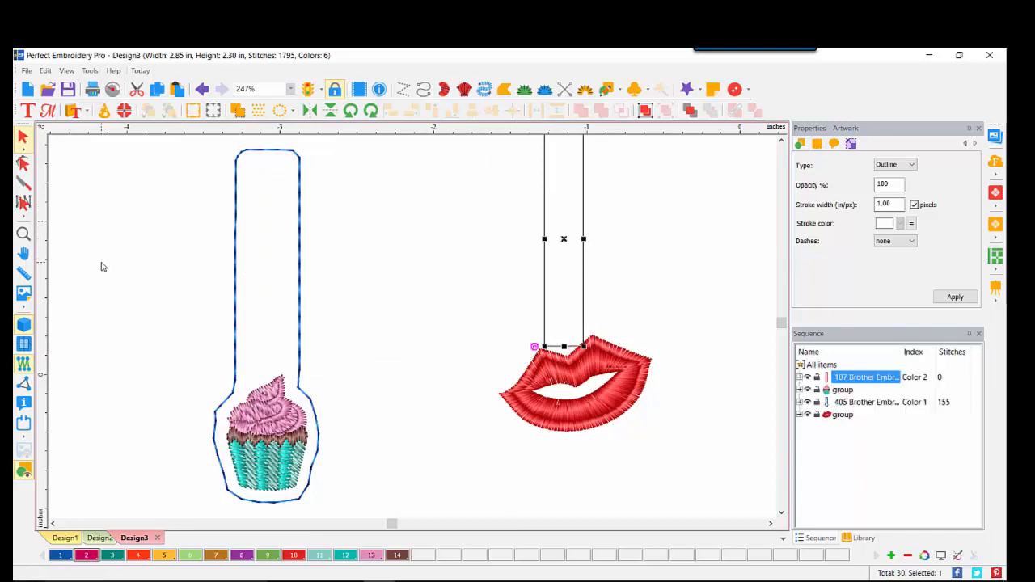
{"action": "key", "text": "0"}
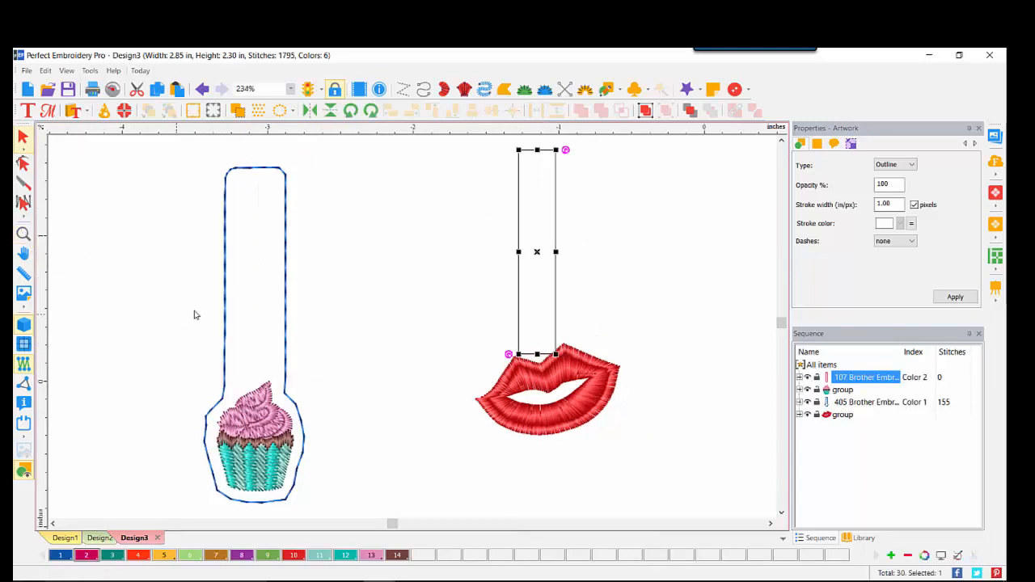
{"action": "left_click_drag", "start_coordinate": [440, 143], "coordinate": [686, 474]}
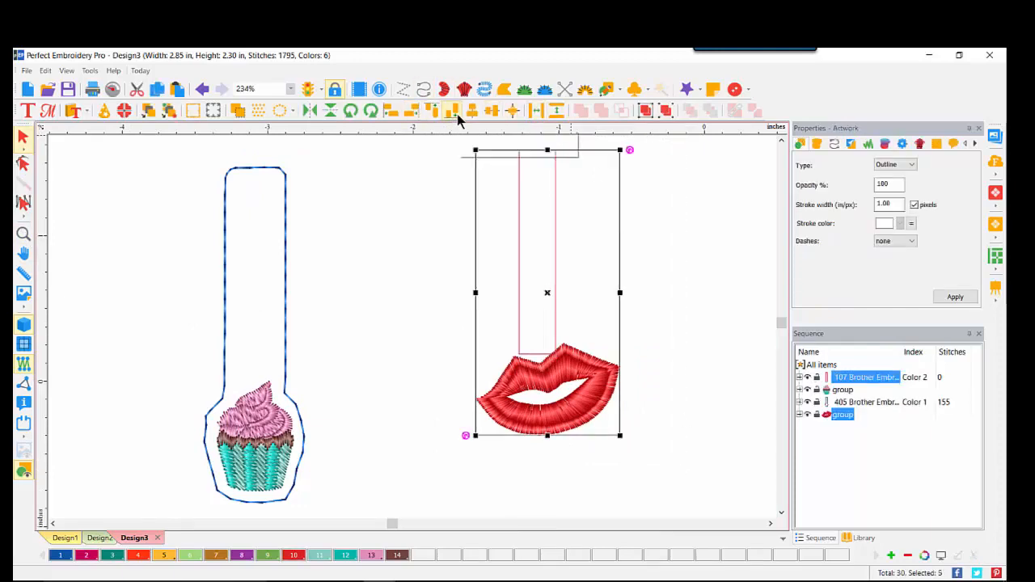
{"action": "left_click", "coordinate": [469, 114]}
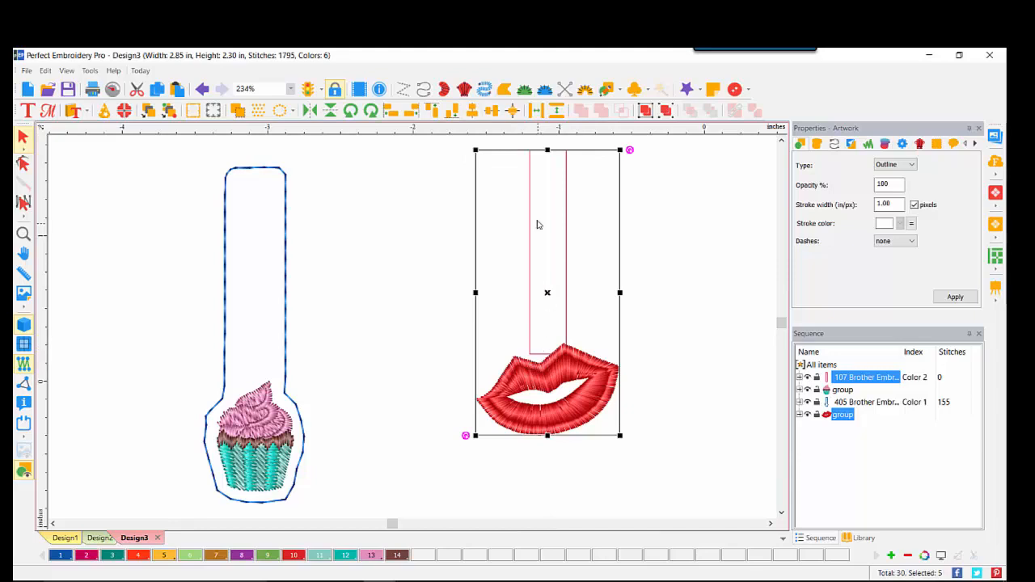
Create a united outline at a distance of .09 inch around the lips and spacer rectangle.
{"action": "right_click", "coordinate": [531, 318]}
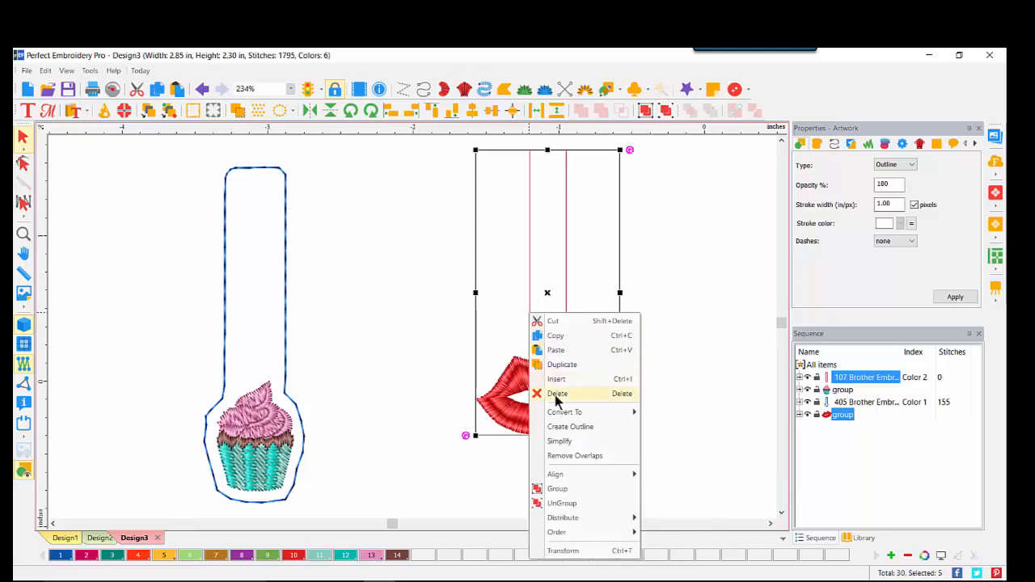
{"action": "left_click", "coordinate": [567, 427]}
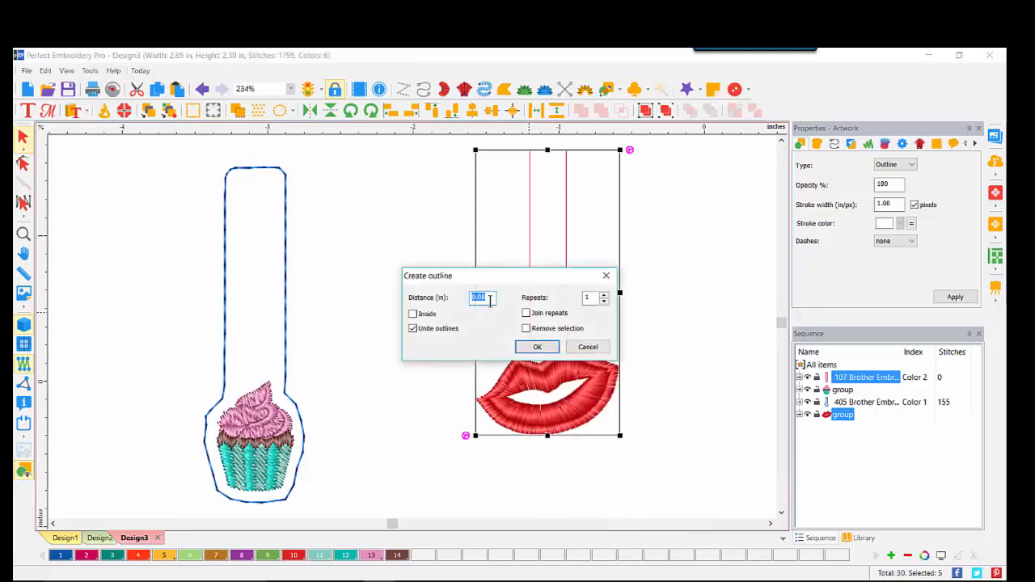
{"action": "type", "text": ".09"}
{"action": "left_click", "coordinate": [543, 348]}
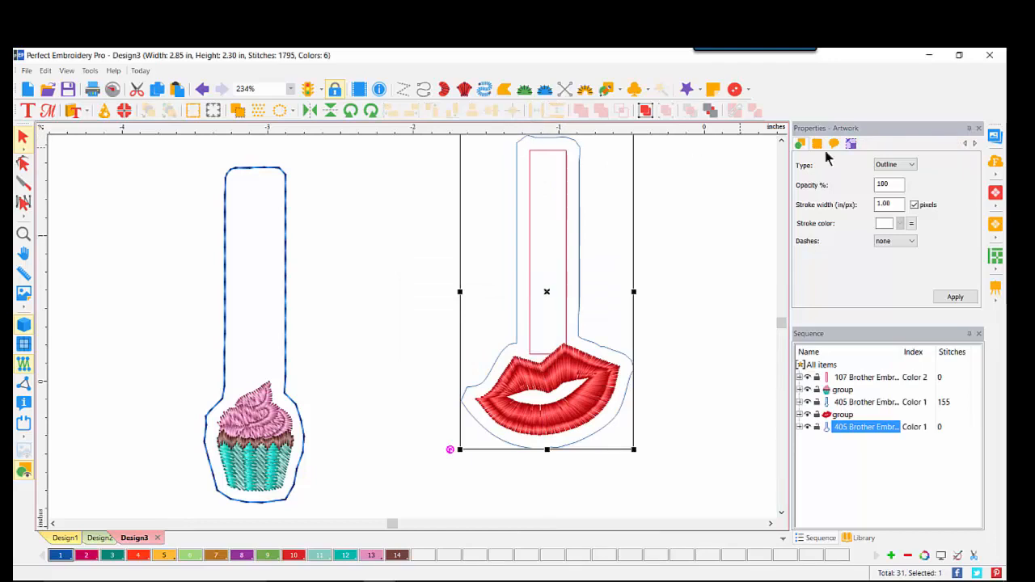
Delete the surplus outline nodes along the tab's top edge and low on its right side.
{"action": "left_click", "coordinate": [781, 141]}
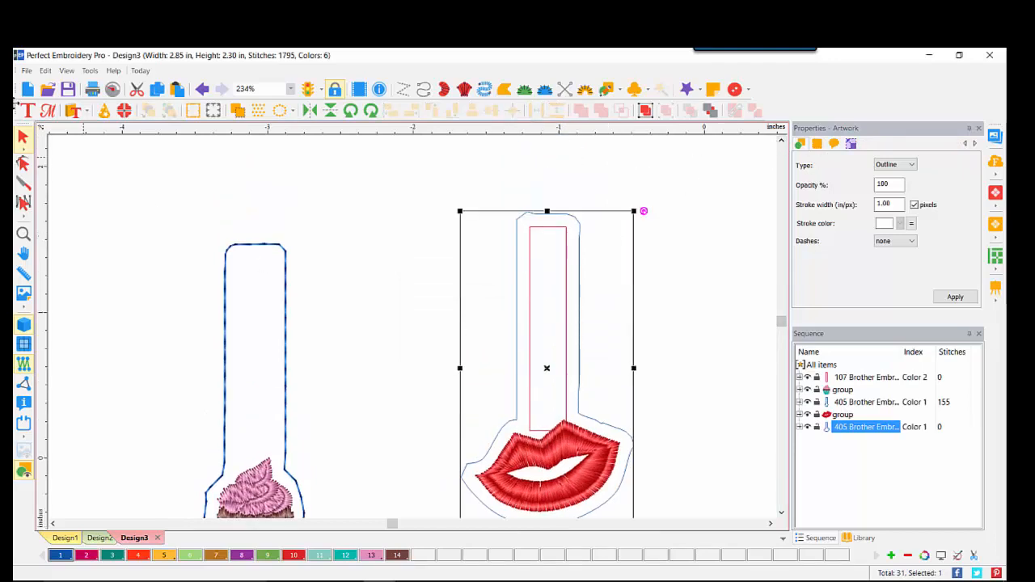
{"action": "left_click", "coordinate": [23, 163]}
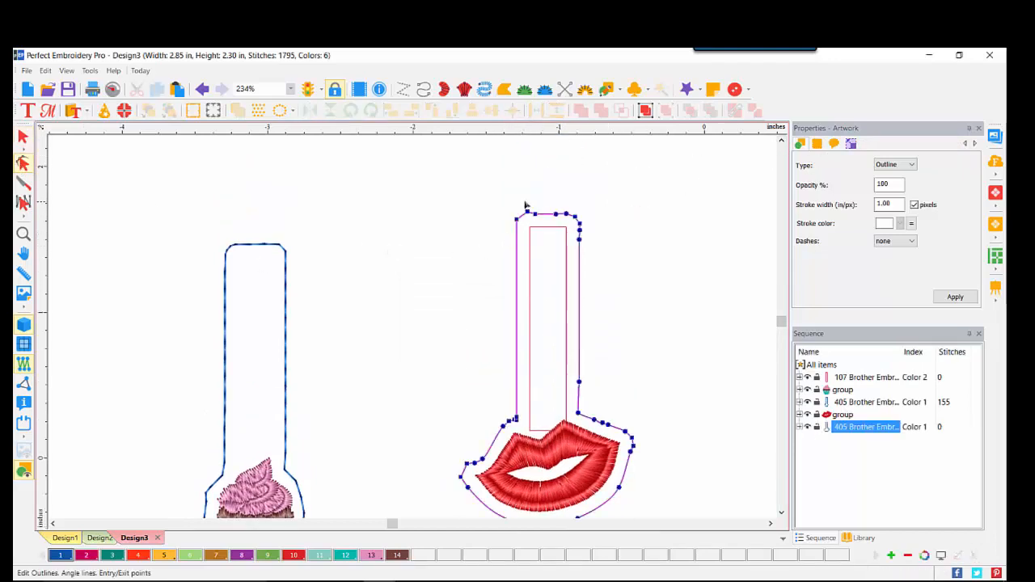
{"action": "left_click_drag", "start_coordinate": [525, 204], "coordinate": [579, 219]}
{"action": "key", "text": "Delete"}
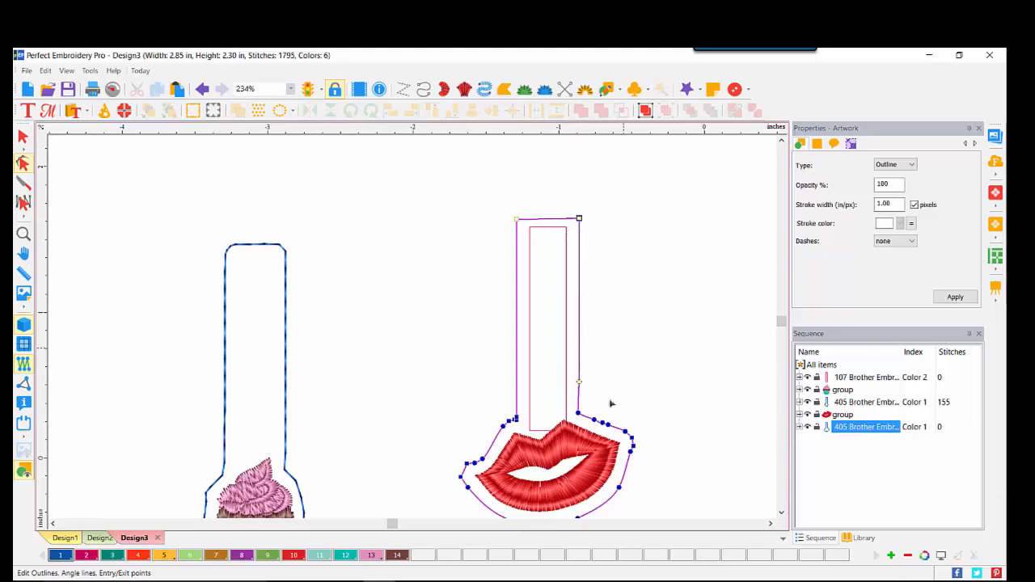
{"action": "left_click_drag", "start_coordinate": [572, 379], "coordinate": [613, 397]}
{"action": "key", "text": "Delete"}
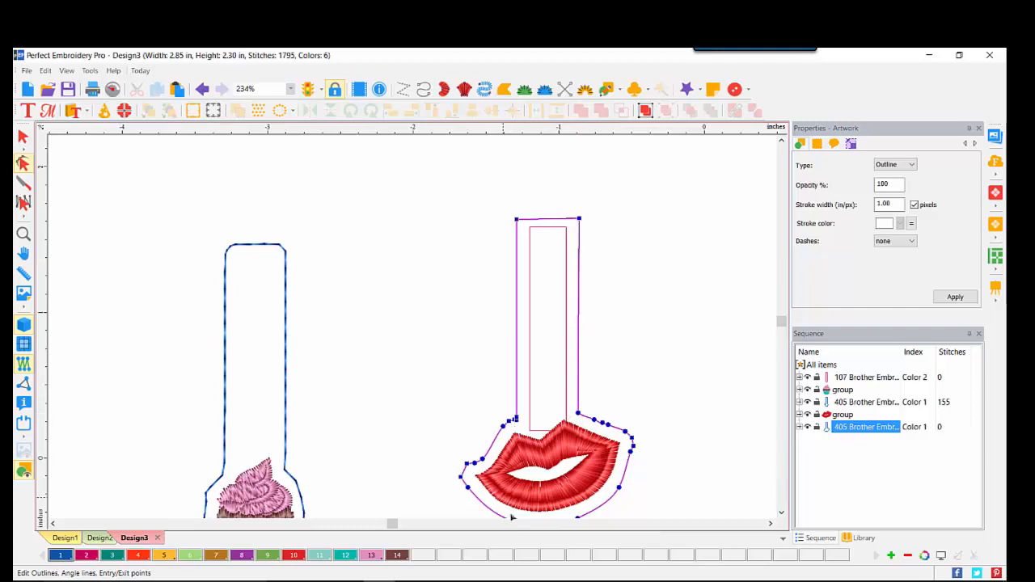
Smooth the outline nodes around the sides and bottom of the lips, and select the whole outline object.
{"action": "left_click", "coordinate": [781, 512]}
{"action": "left_click", "coordinate": [782, 511]}
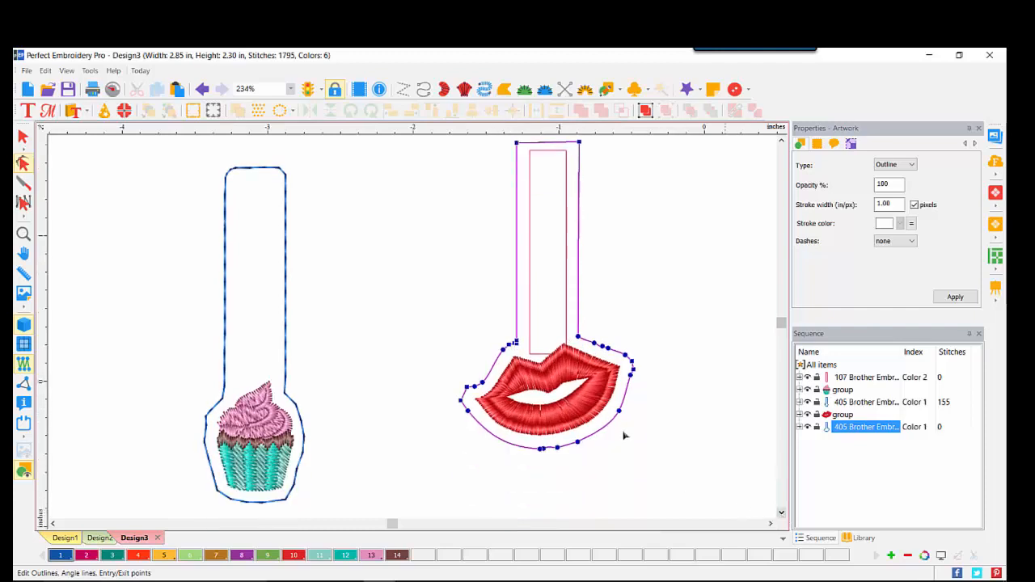
{"action": "left_click_drag", "start_coordinate": [434, 355], "coordinate": [686, 476]}
{"action": "right_click", "coordinate": [632, 368]}
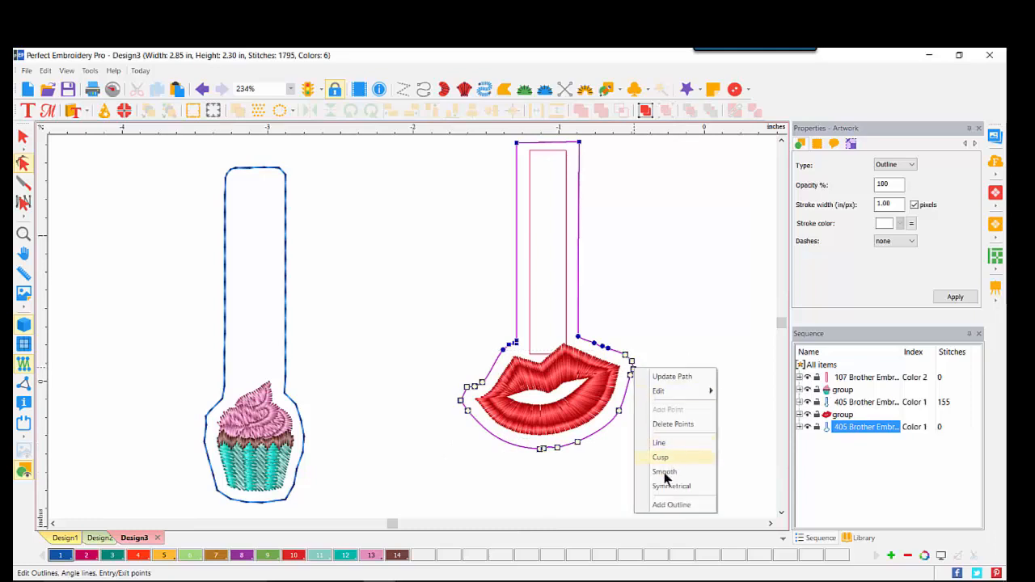
{"action": "left_click", "coordinate": [661, 474]}
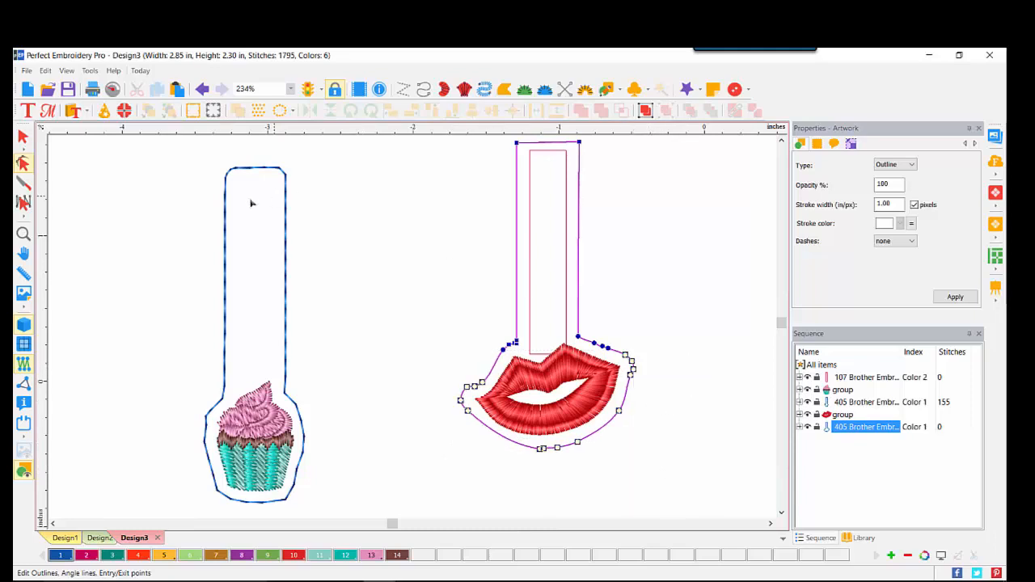
{"action": "left_click", "coordinate": [23, 136]}
{"action": "left_click", "coordinate": [548, 207]}
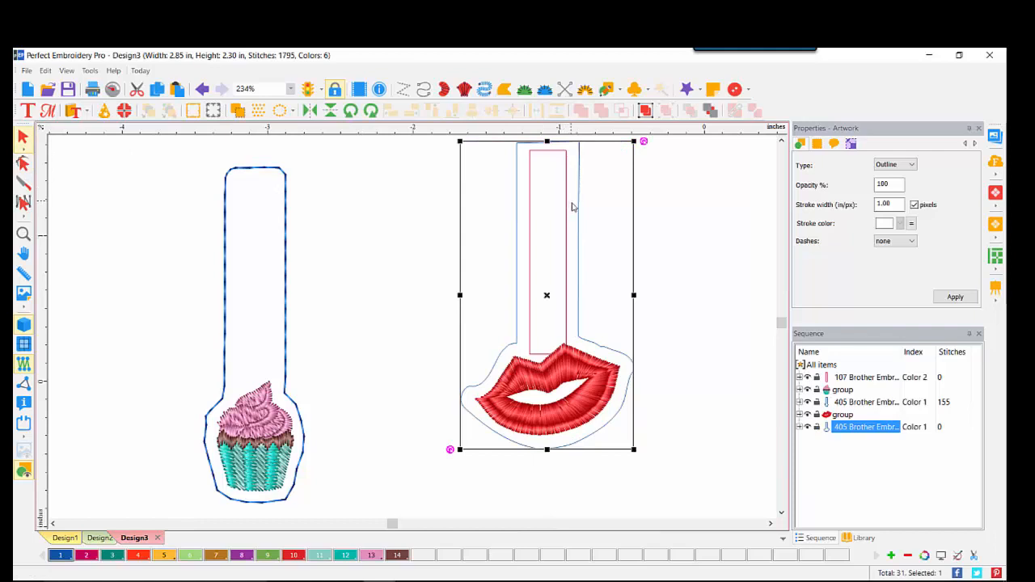
Convert the lips outline to a Run stitch of the Bean type.
{"action": "right_click", "coordinate": [579, 209]}
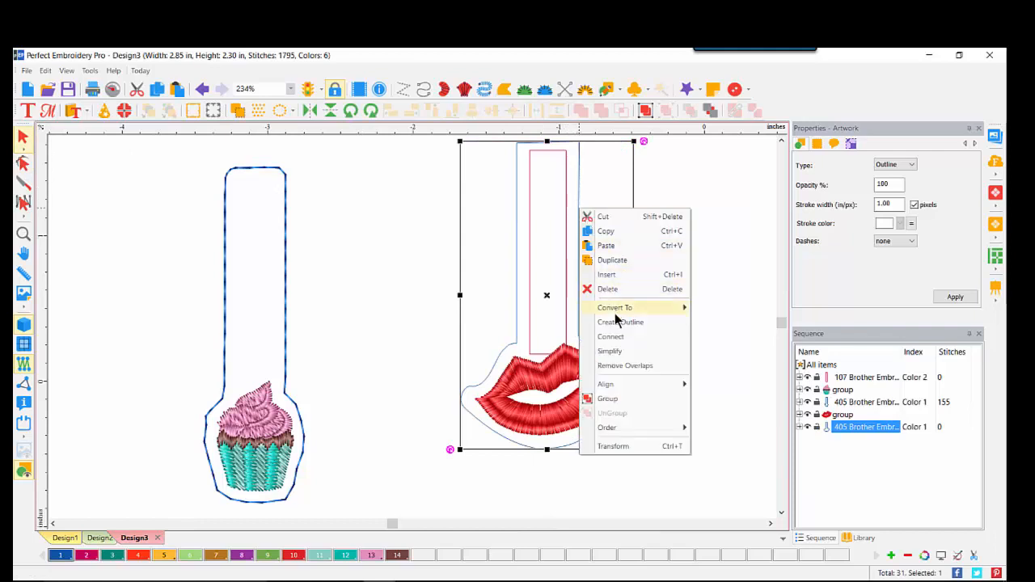
{"action": "mouse_move", "coordinate": [616, 311]}
{"action": "left_click", "coordinate": [739, 305]}
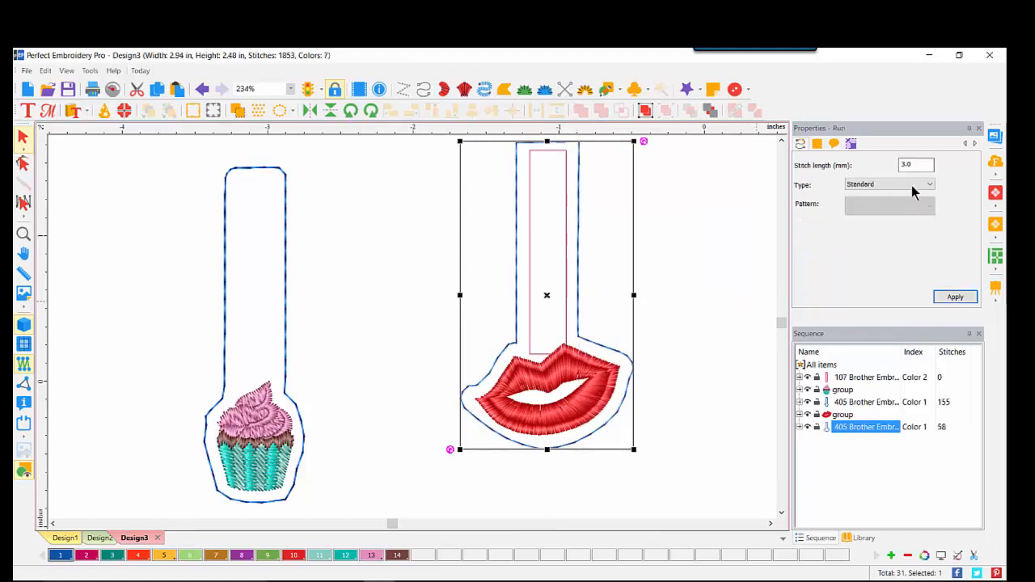
{"action": "left_click", "coordinate": [912, 185]}
{"action": "left_click", "coordinate": [871, 211]}
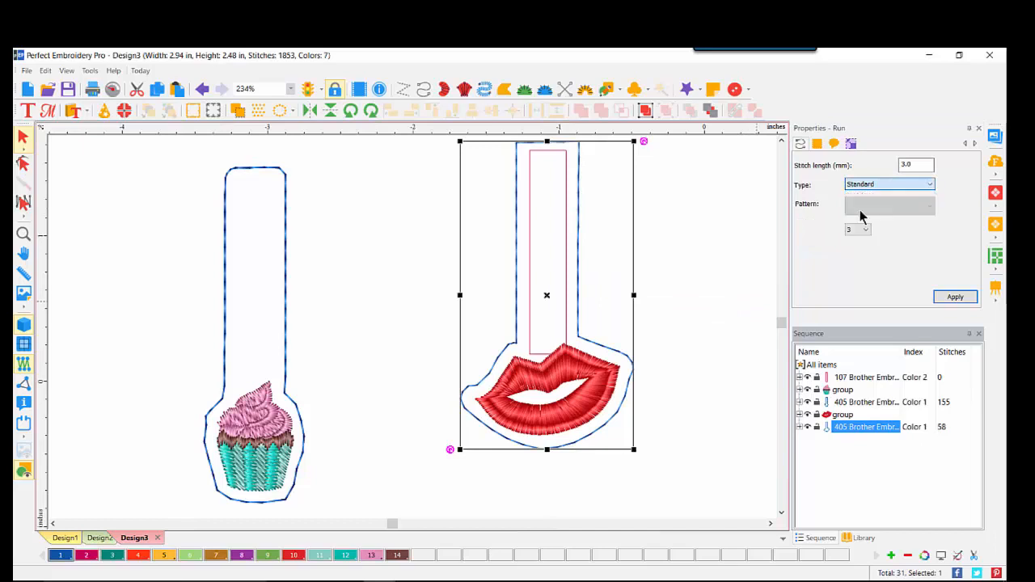
{"action": "left_click", "coordinate": [954, 298]}
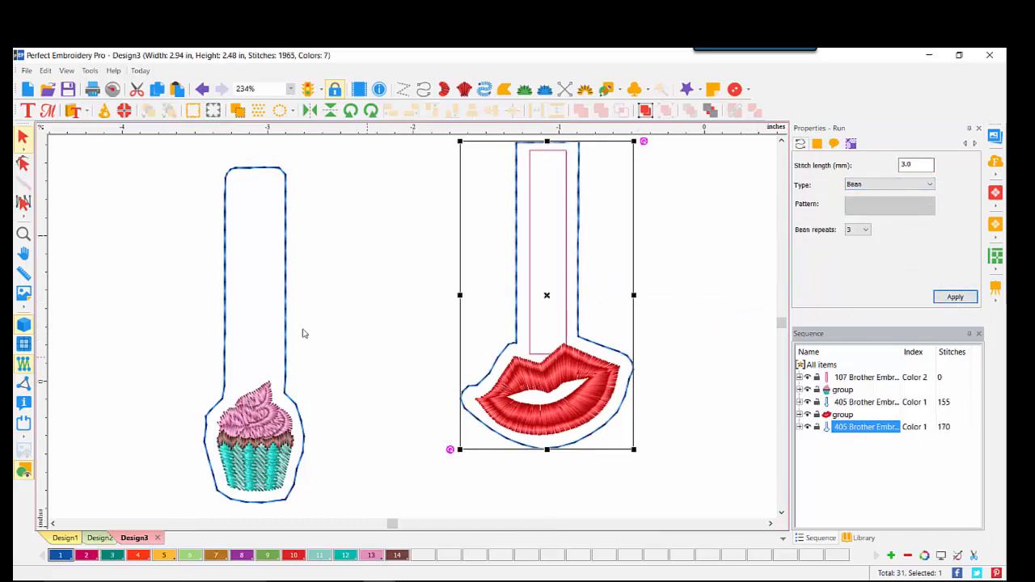
{"action": "left_click", "coordinate": [291, 88]}
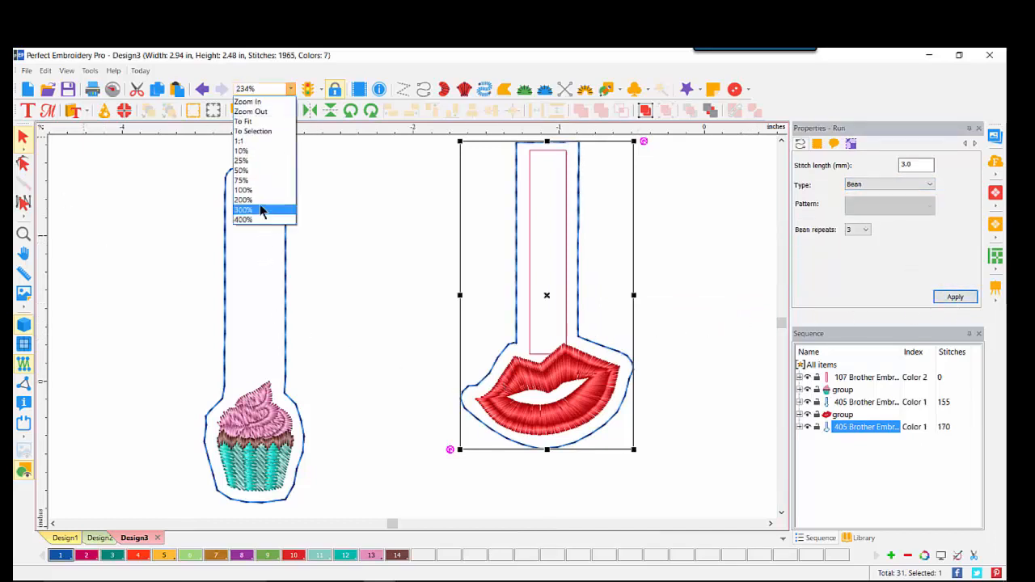
{"action": "left_click", "coordinate": [260, 191]}
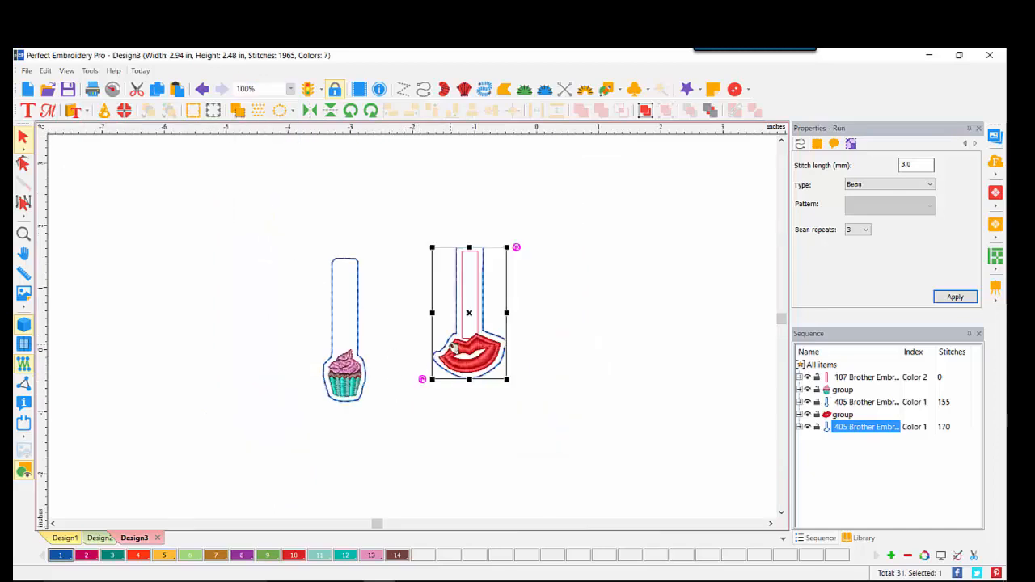
{"action": "left_click", "coordinate": [578, 274]}
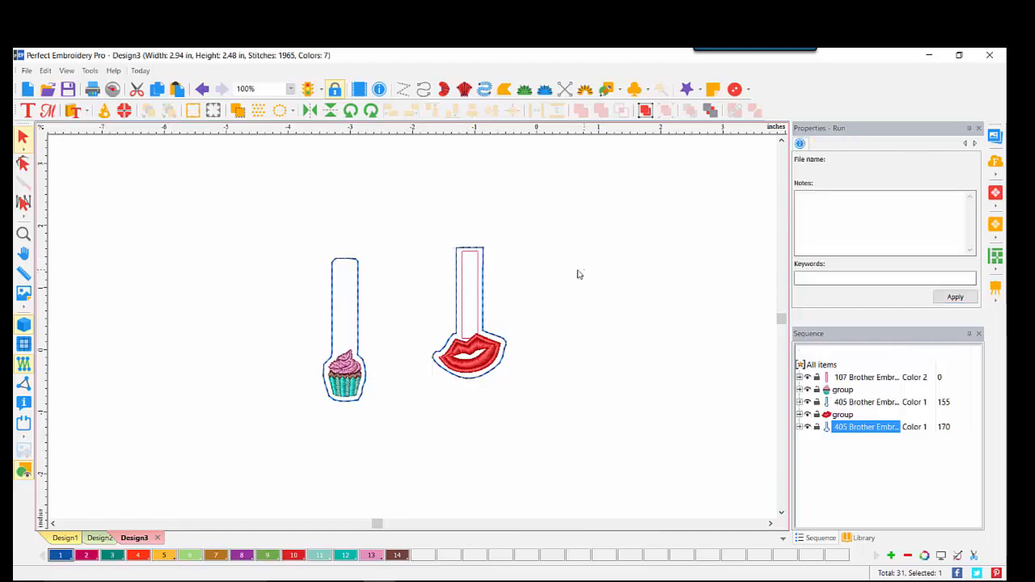
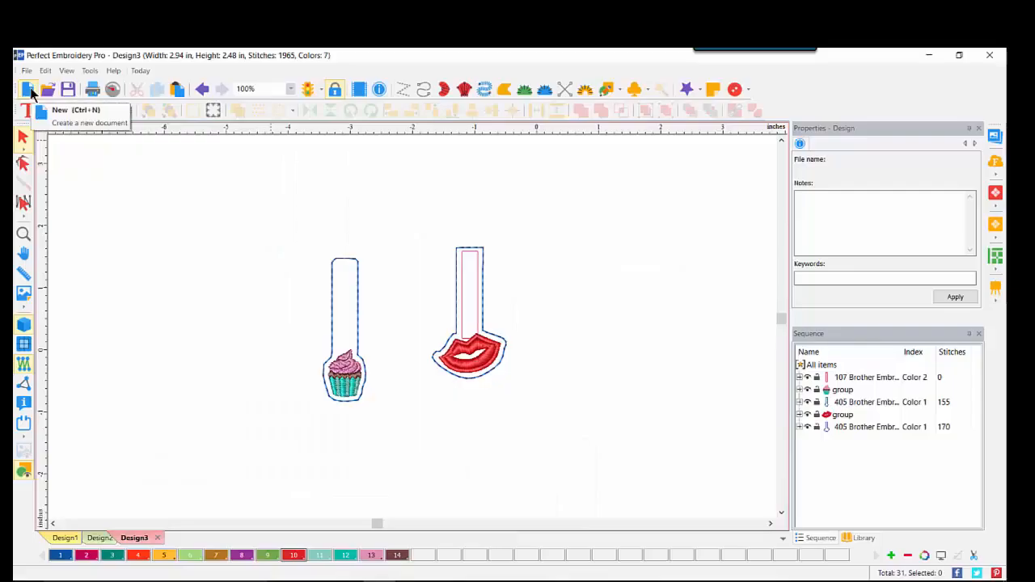
Start a new design and place the Bird01 symbol in it, about 0.80 by 1.20 in.
{"action": "left_click", "coordinate": [29, 90]}
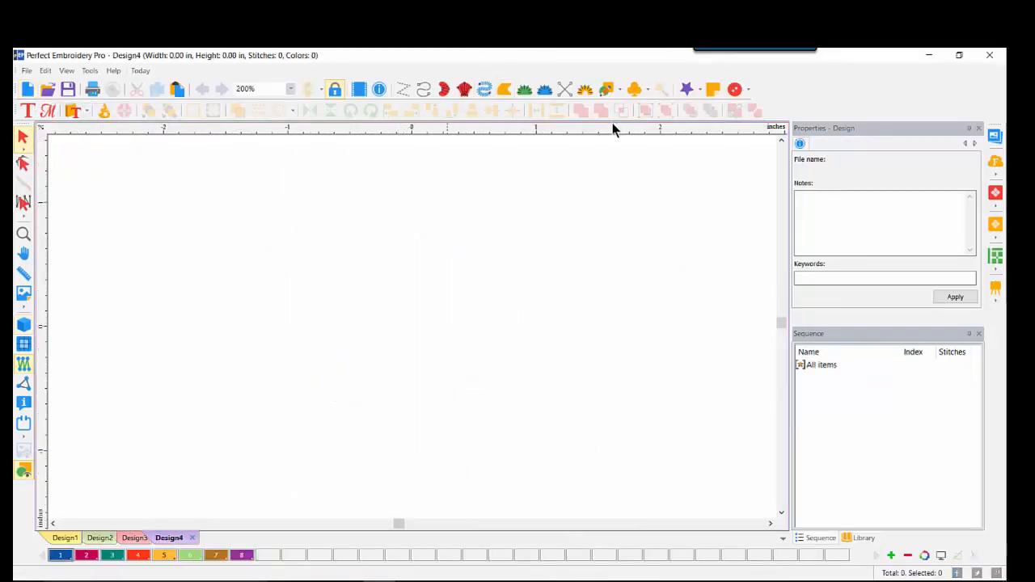
{"action": "left_click", "coordinate": [646, 89]}
{"action": "left_click", "coordinate": [645, 106]}
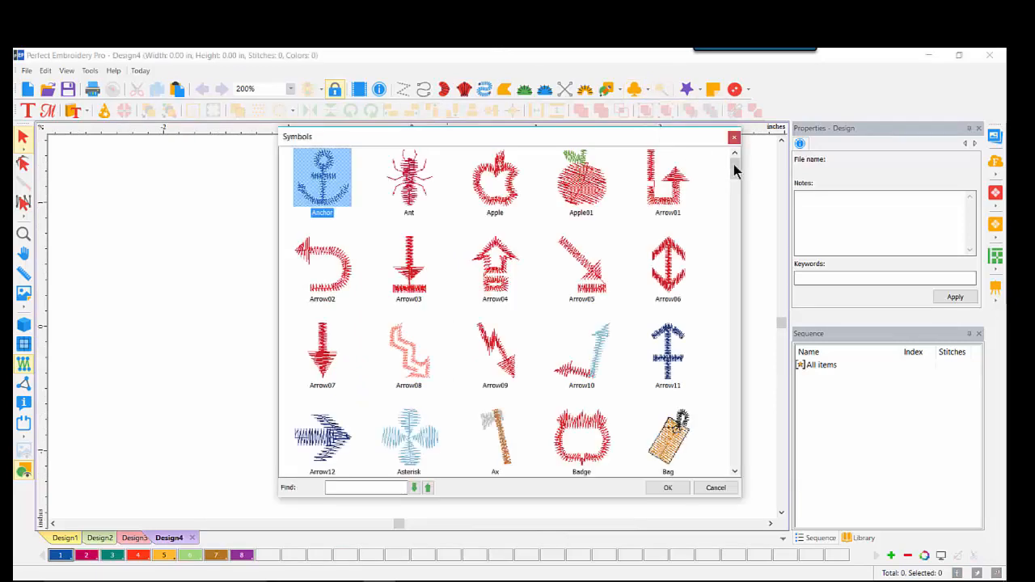
{"action": "left_click_drag", "start_coordinate": [734, 163], "coordinate": [733, 191]}
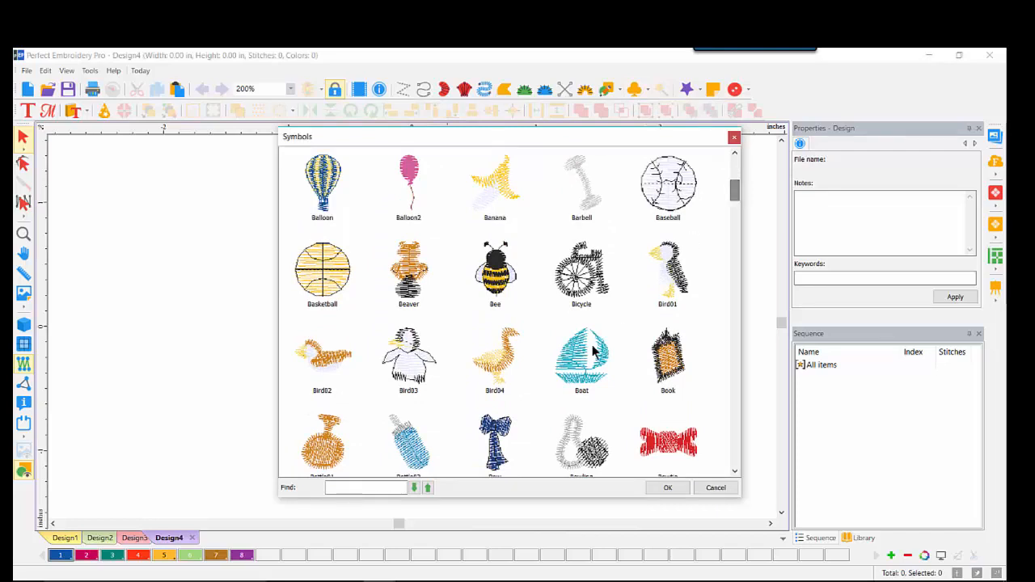
{"action": "double_click", "coordinate": [672, 289]}
{"action": "left_click_drag", "start_coordinate": [165, 255], "coordinate": [270, 262]}
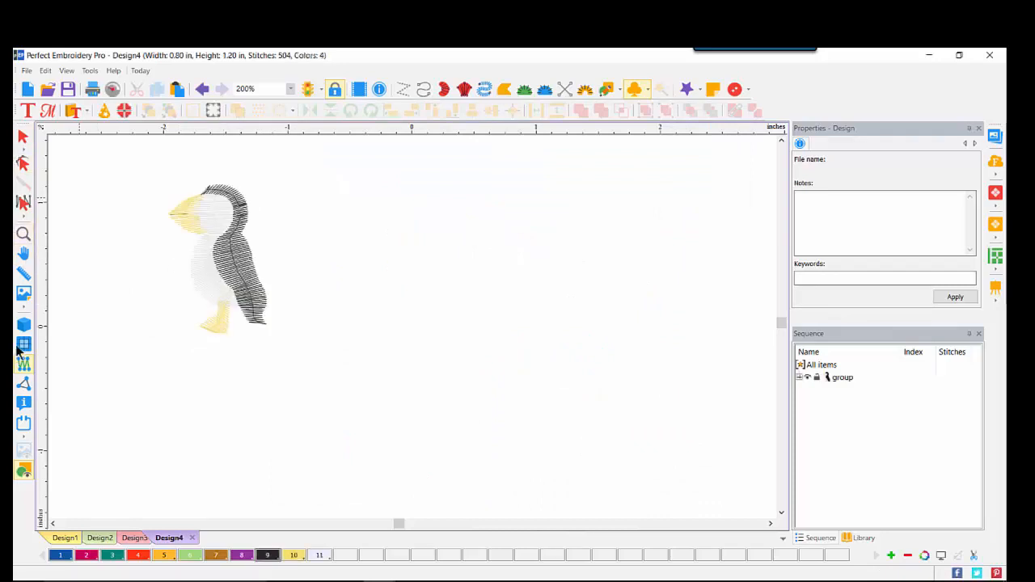
Show the design in 3D and apply the Smooth fill pattern to the whole bird.
{"action": "left_click", "coordinate": [25, 325]}
{"action": "left_click", "coordinate": [22, 139]}
{"action": "left_click_drag", "start_coordinate": [135, 163], "coordinate": [316, 369]}
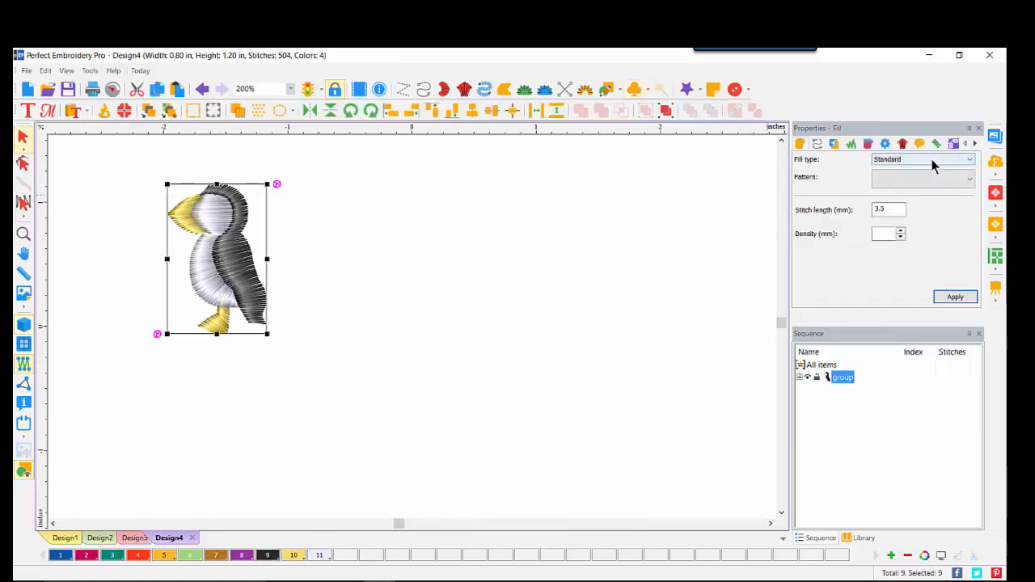
{"action": "left_click", "coordinate": [965, 179]}
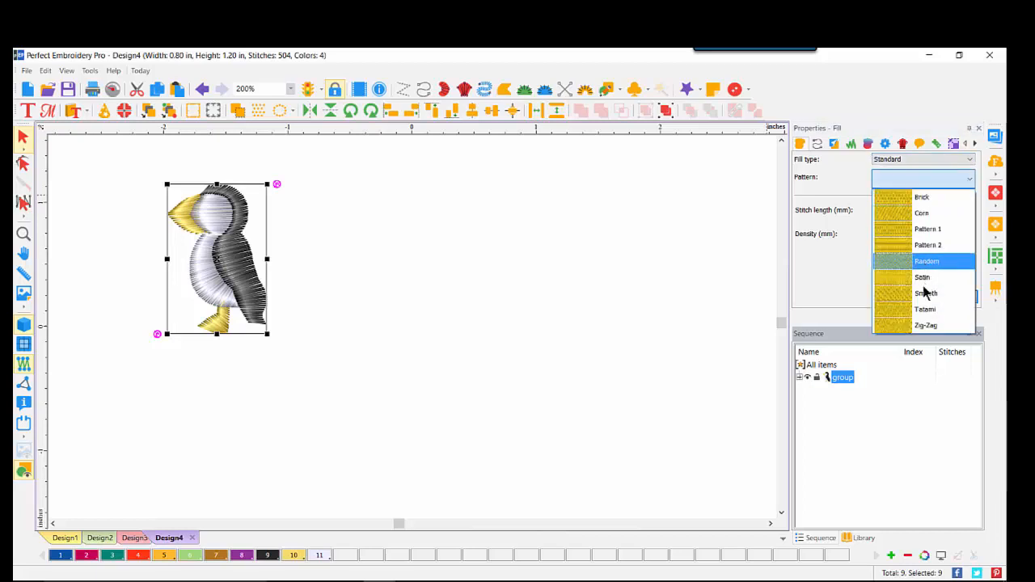
{"action": "left_click", "coordinate": [923, 295]}
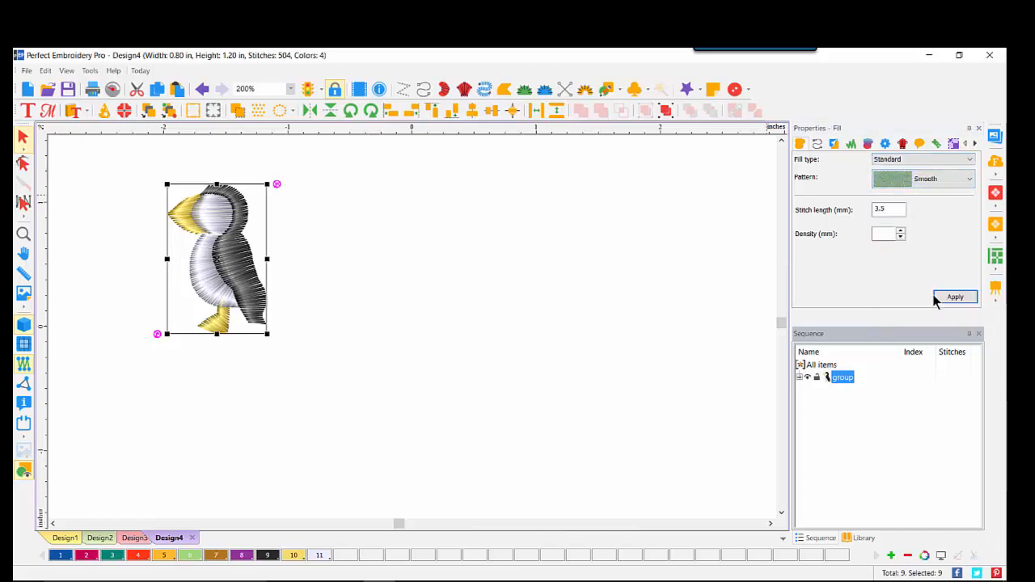
{"action": "left_click", "coordinate": [949, 296]}
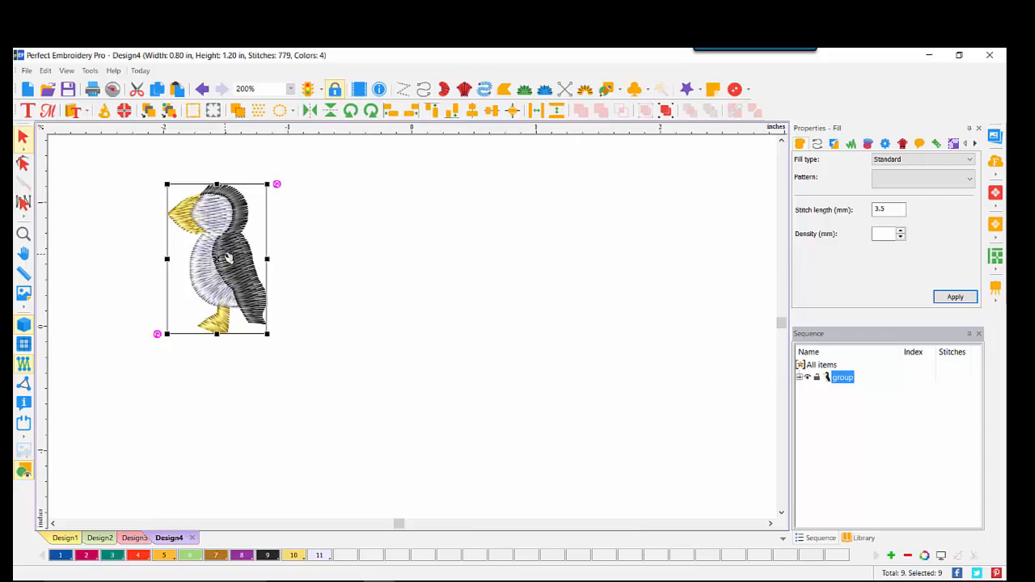
Copy the bird and paste three copies beside it in a row.
{"action": "left_click", "coordinate": [164, 92]}
{"action": "left_click", "coordinate": [177, 89]}
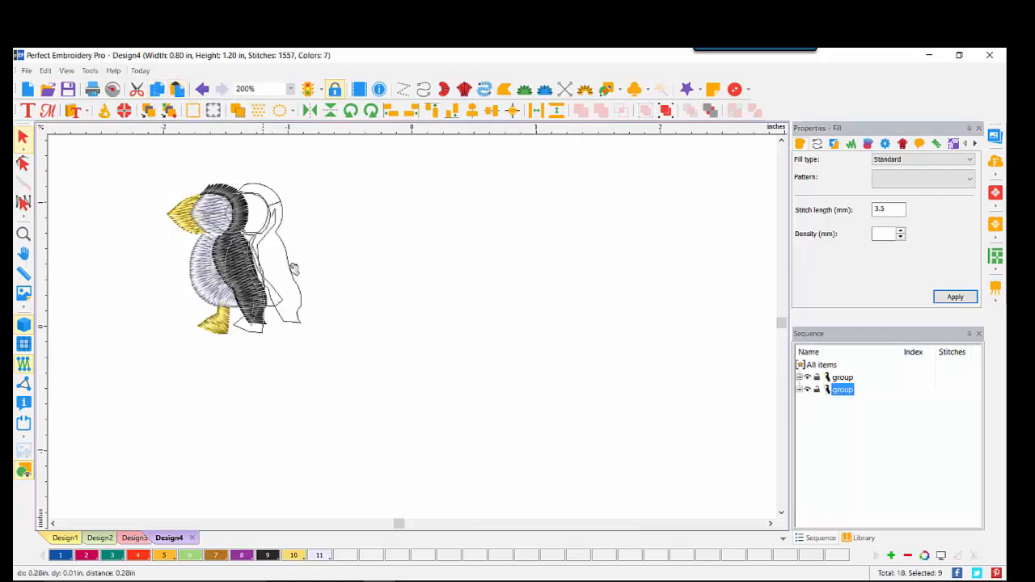
{"action": "left_click", "coordinate": [307, 205]}
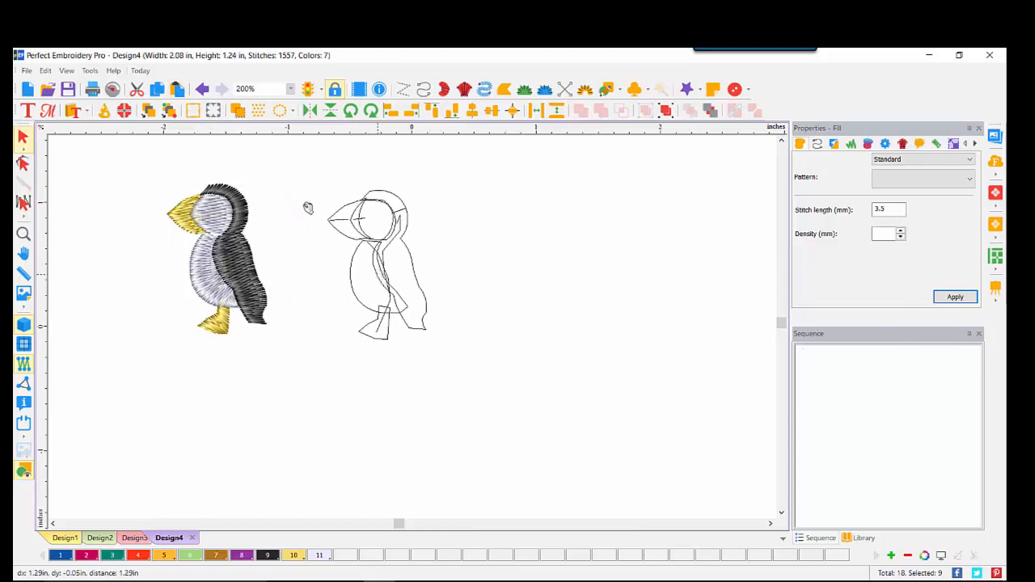
{"action": "left_click", "coordinate": [178, 90]}
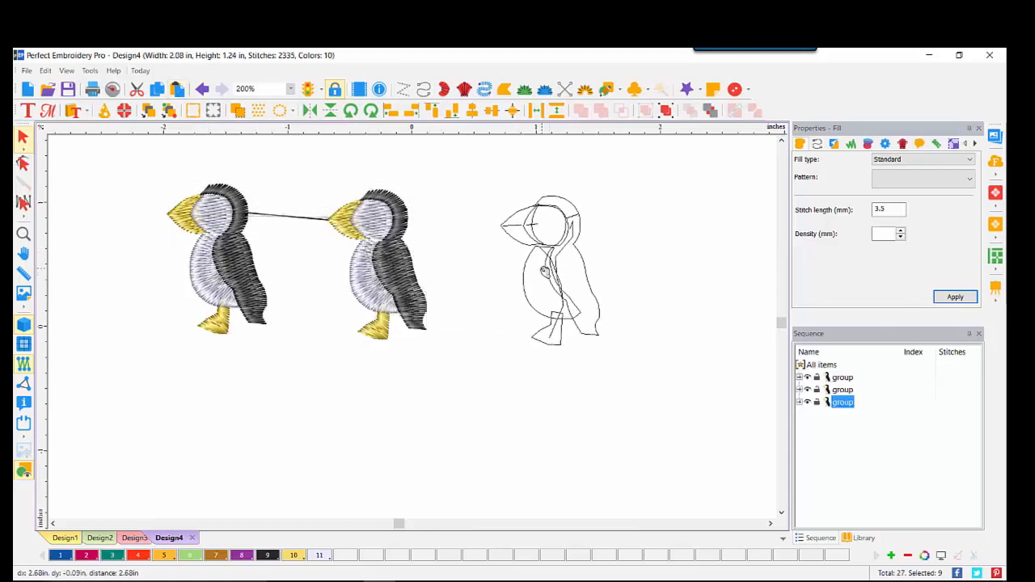
{"action": "left_click", "coordinate": [508, 220]}
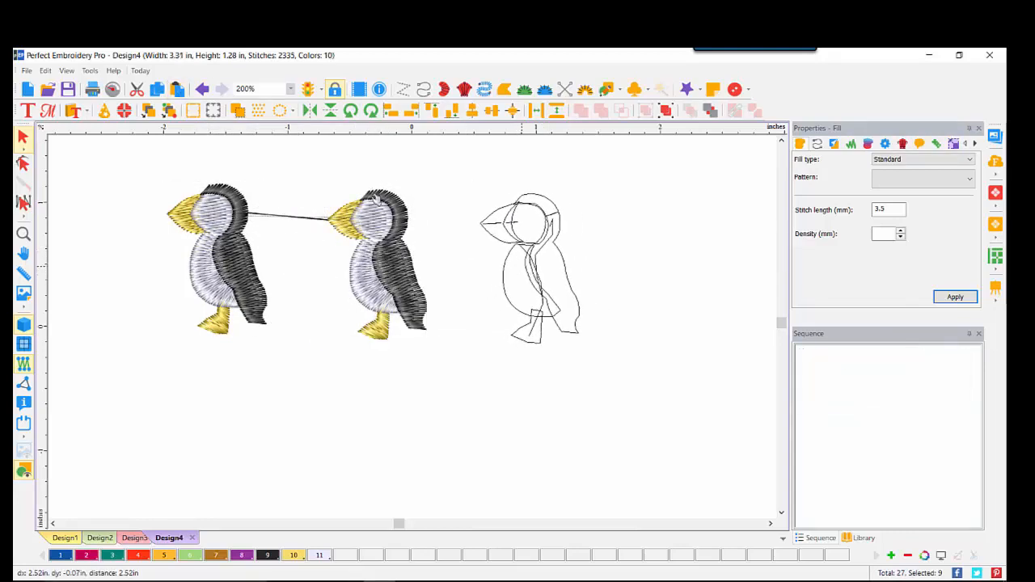
{"action": "left_click", "coordinate": [178, 90]}
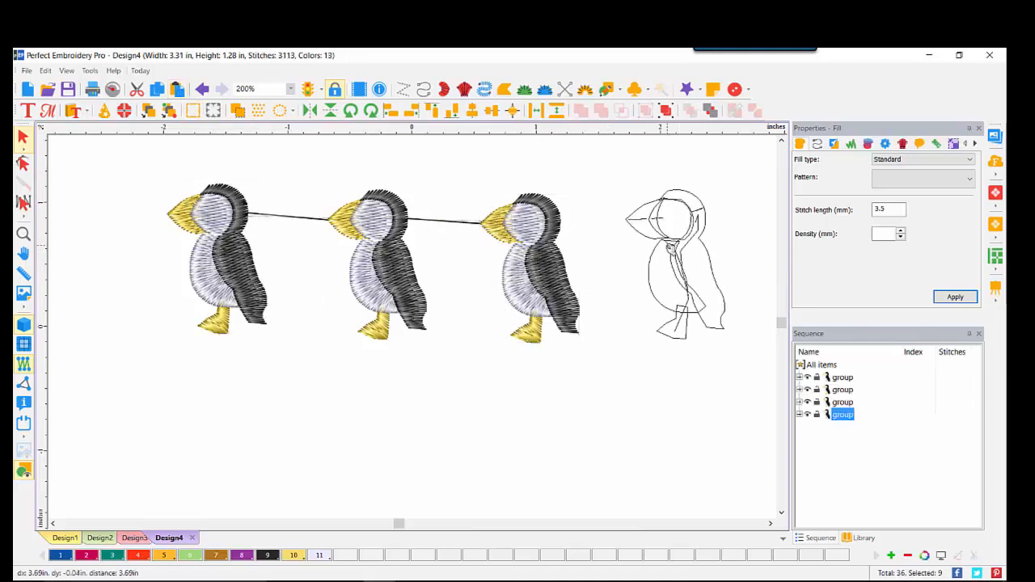
{"action": "left_click", "coordinate": [675, 251]}
Paste two more copies of the bird to start a second row below the first.
{"action": "left_click", "coordinate": [185, 219]}
{"action": "left_click", "coordinate": [178, 89]}
{"action": "left_click", "coordinate": [219, 440]}
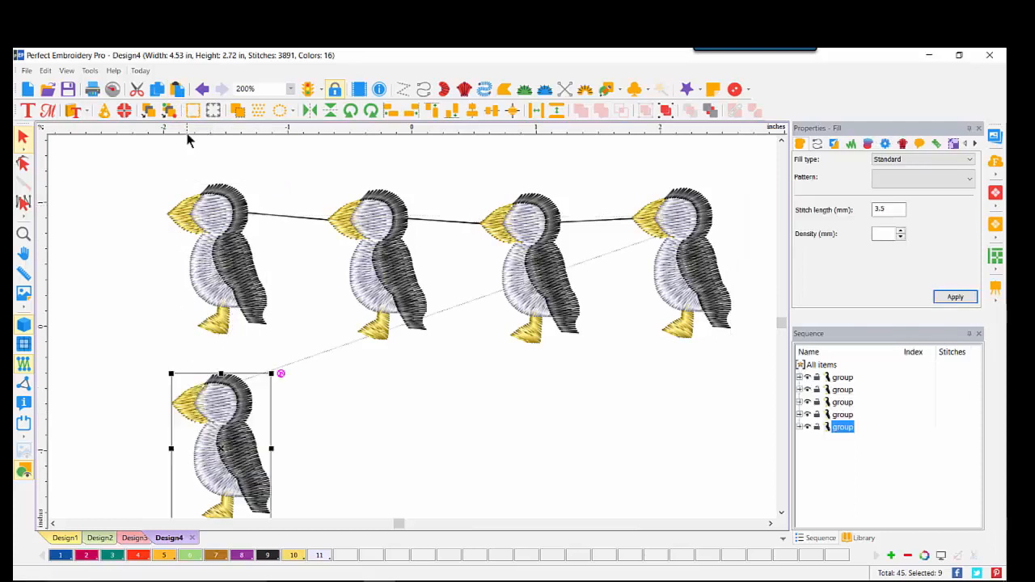
{"action": "left_click", "coordinate": [185, 219]}
{"action": "left_click", "coordinate": [178, 89]}
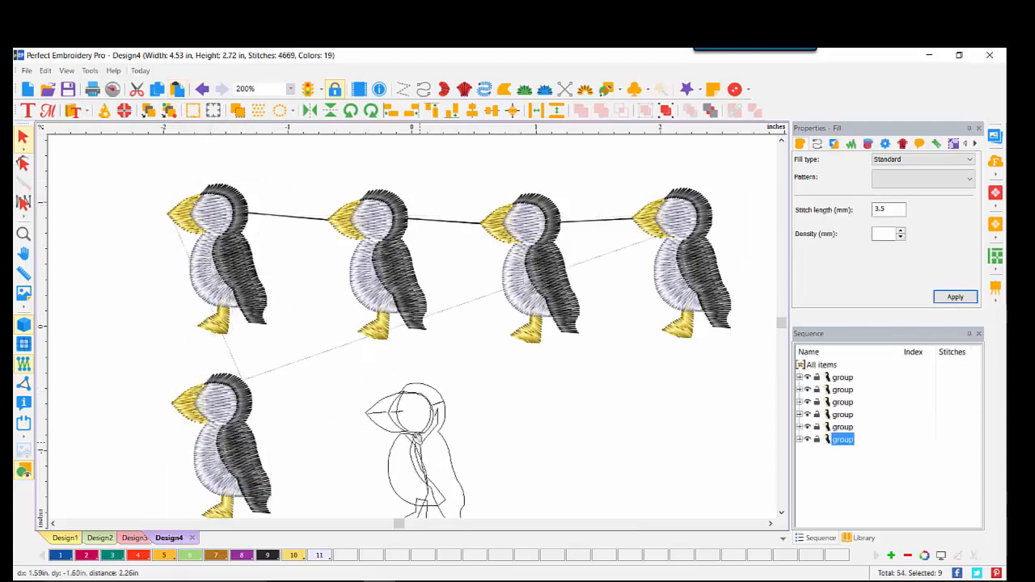
{"action": "left_click", "coordinate": [400, 485]}
Rearrange the six birds into two spaced rows of three.
{"action": "left_click_drag", "start_coordinate": [247, 469], "coordinate": [234, 518]}
{"action": "left_click_drag", "start_coordinate": [701, 422], "coordinate": [704, 470]}
{"action": "left_click_drag", "start_coordinate": [562, 300], "coordinate": [703, 283]}
{"action": "left_click_drag", "start_coordinate": [385, 283], "coordinate": [465, 283]}
{"action": "scroll", "coordinate": [207, 311], "scroll_direction": "down", "scroll_amount": 1}
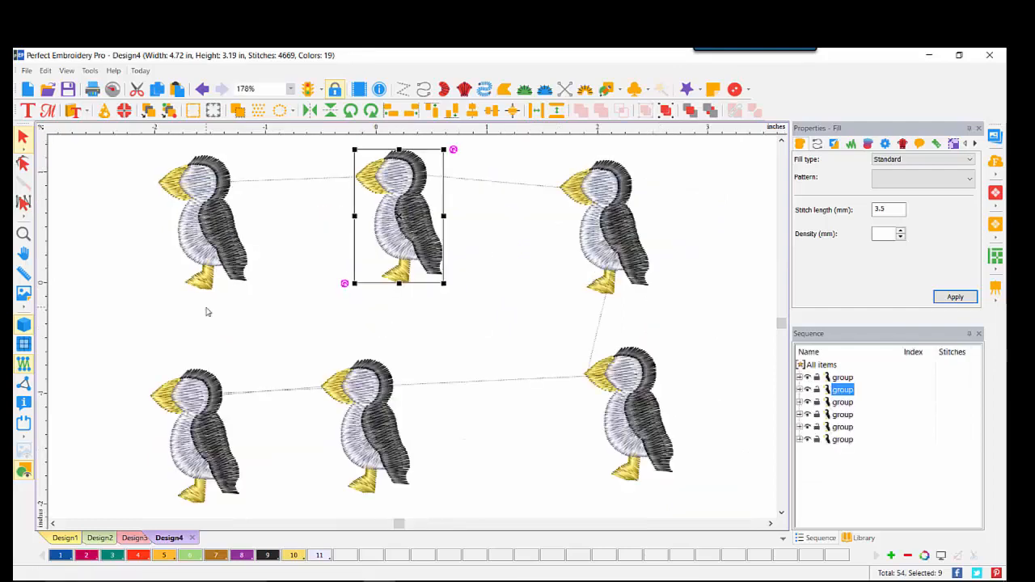
Create a united outline at distance 0 around the first bird in the upper row.
{"action": "left_click", "coordinate": [219, 237]}
{"action": "right_click", "coordinate": [219, 238]}
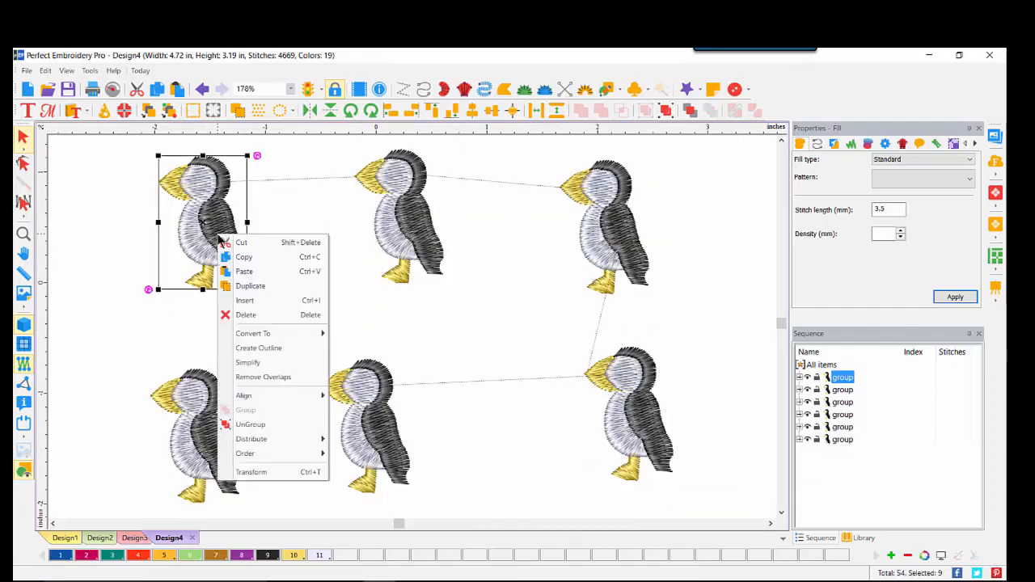
{"action": "left_click", "coordinate": [279, 348]}
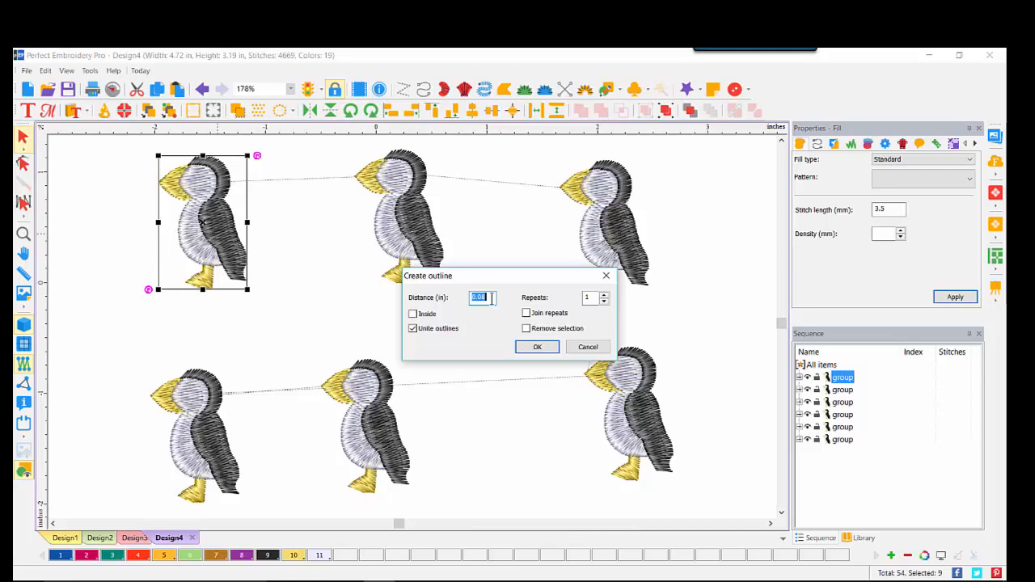
{"action": "type", "text": "0"}
{"action": "left_click", "coordinate": [536, 348]}
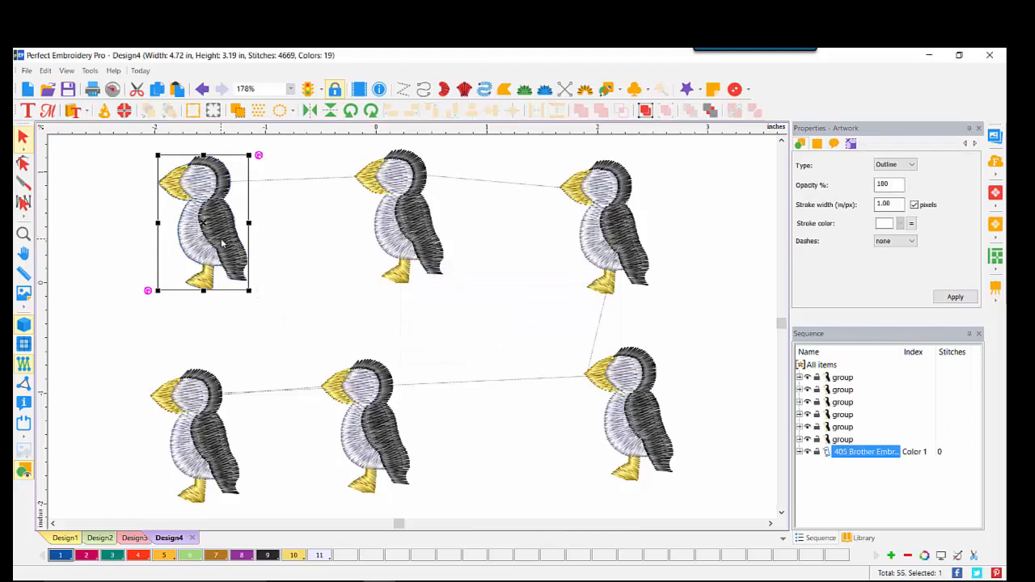
Hide the first bird to examine its outline alone, and show the bird again.
{"action": "left_click", "coordinate": [216, 235]}
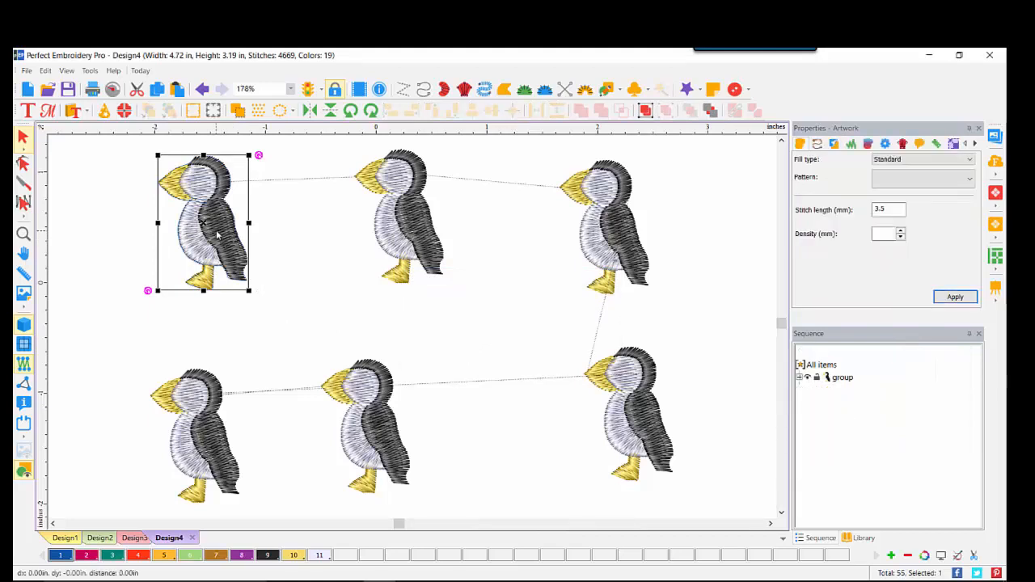
{"action": "left_click", "coordinate": [807, 378]}
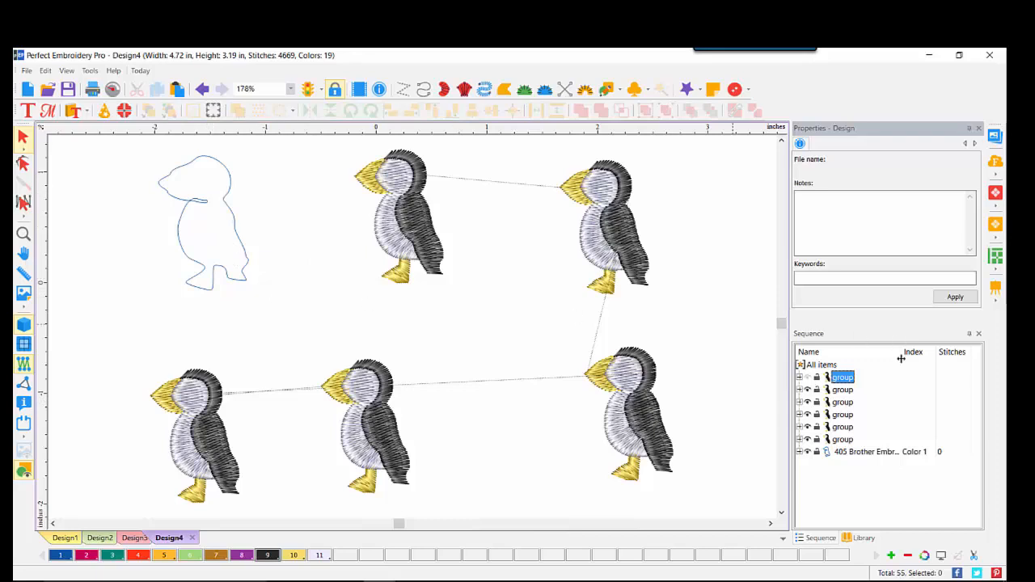
{"action": "left_click", "coordinate": [808, 378]}
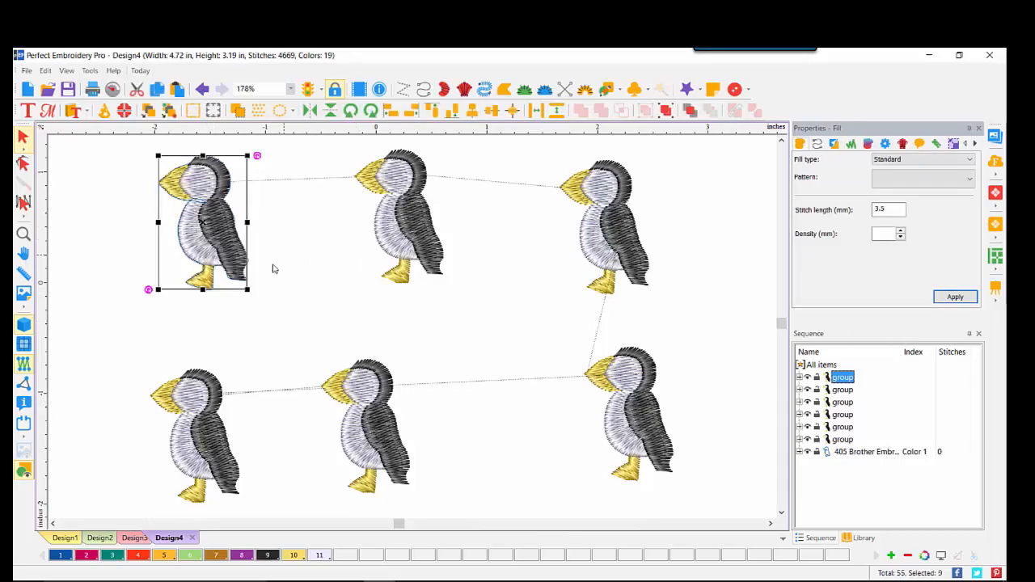
Create united outlines with several repeats around the middle bird of the upper row, and recolor them with Color 2.
{"action": "left_click", "coordinate": [411, 228]}
{"action": "right_click", "coordinate": [411, 227]}
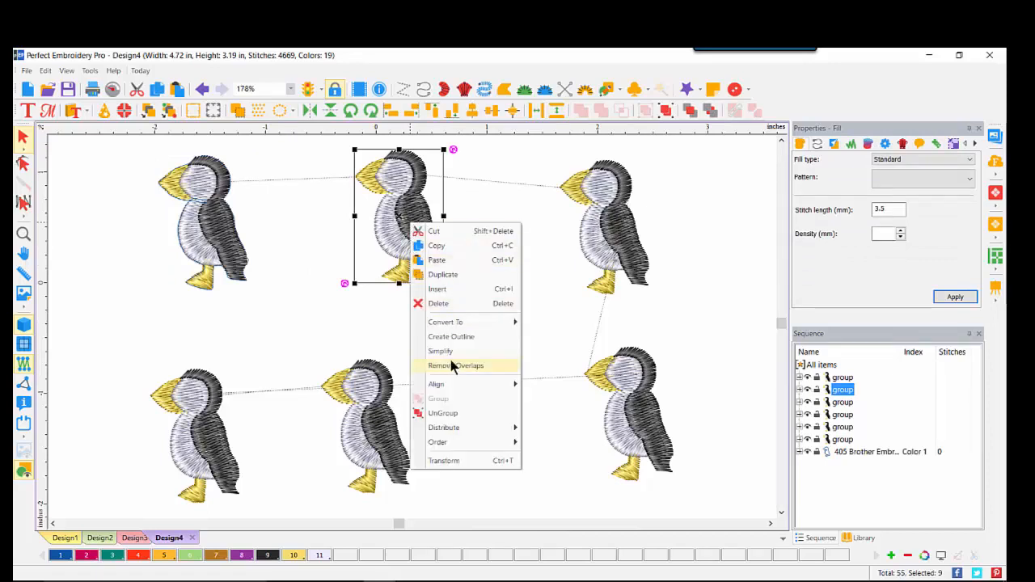
{"action": "left_click", "coordinate": [458, 336]}
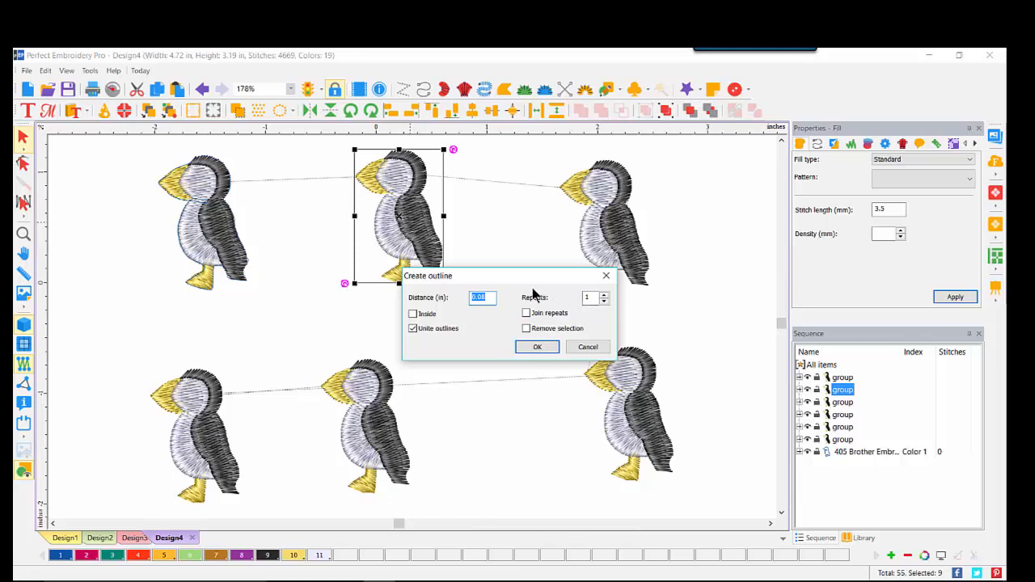
{"action": "left_click", "coordinate": [604, 296]}
{"action": "left_click", "coordinate": [535, 347]}
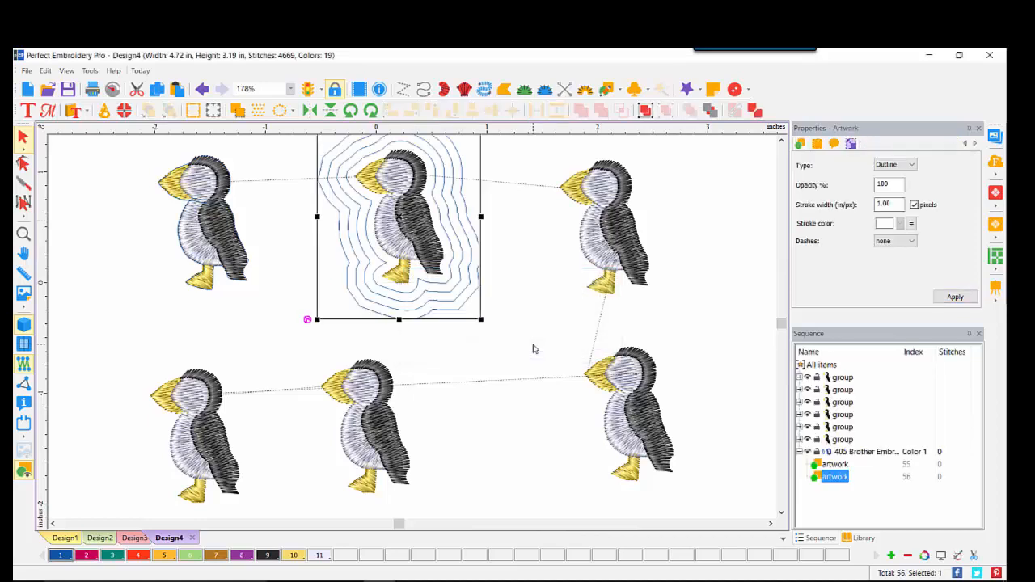
{"action": "scroll", "coordinate": [781, 149], "scroll_direction": "up", "scroll_amount": 1}
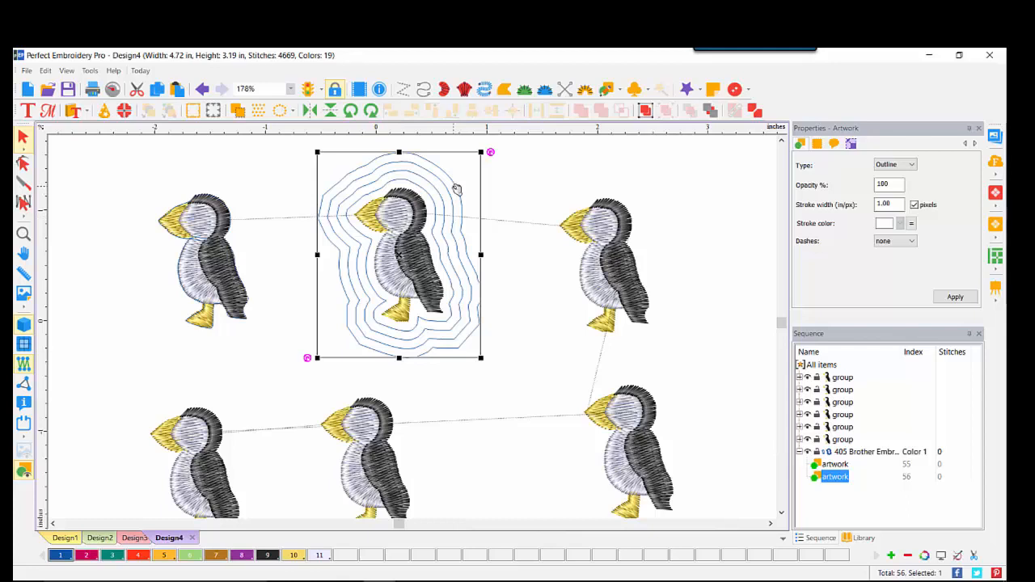
{"action": "left_click", "coordinate": [88, 556]}
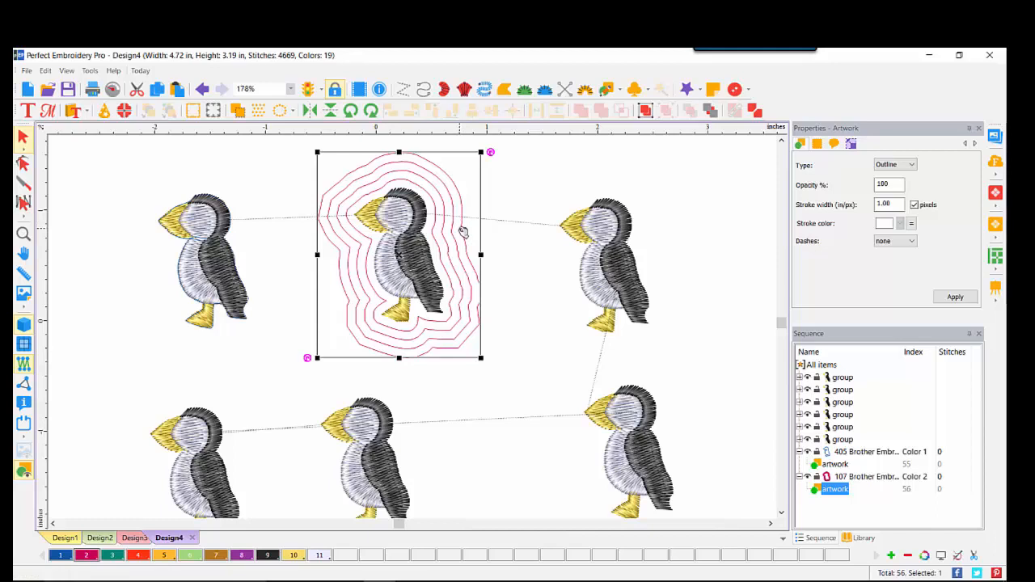
Create united outlines around the third bird of the upper row at distance 0.08 in, with 4 joined repeats.
{"action": "left_click", "coordinate": [611, 271]}
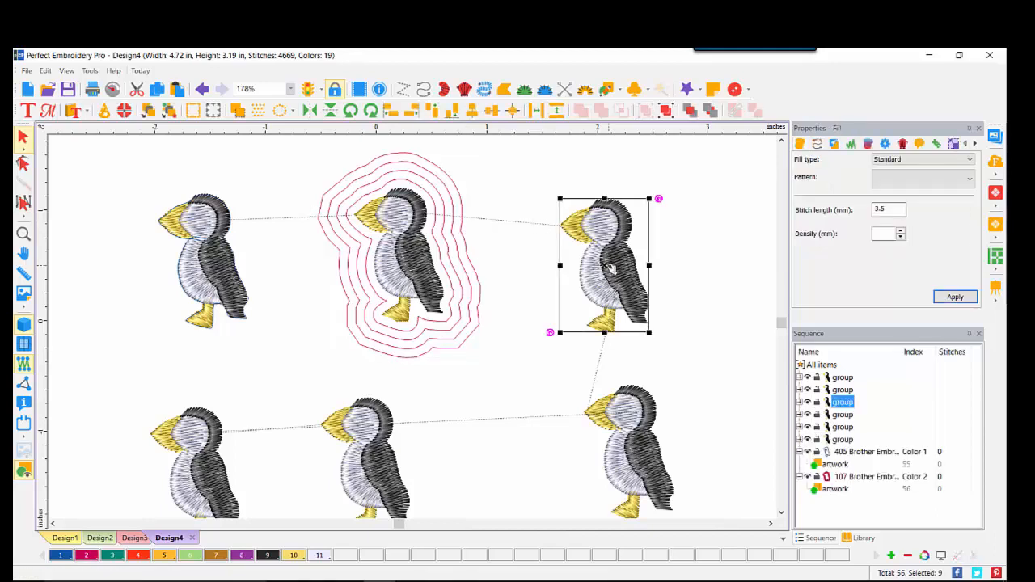
{"action": "right_click", "coordinate": [611, 271]}
{"action": "left_click", "coordinate": [637, 380]}
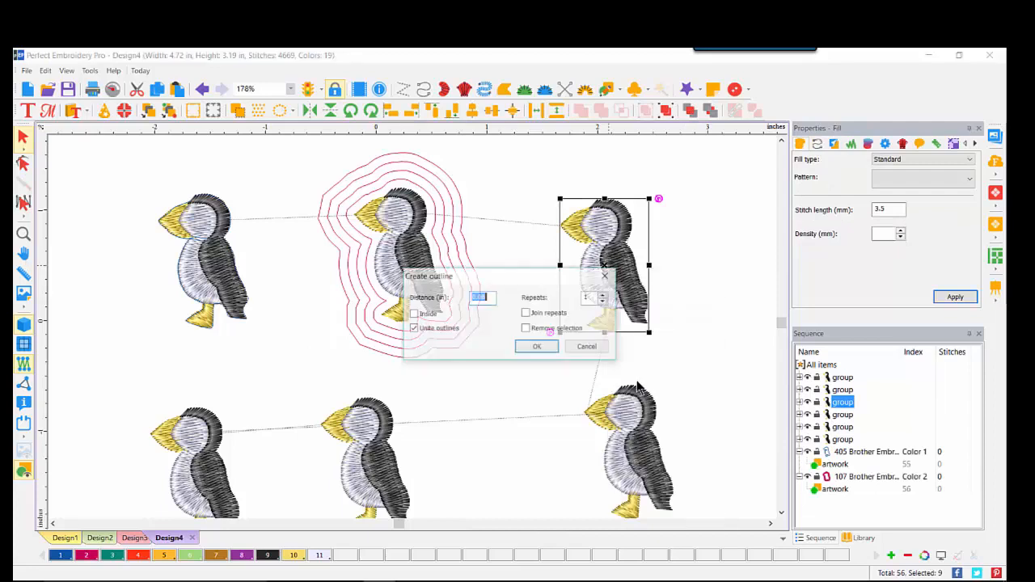
{"action": "left_click", "coordinate": [604, 295]}
{"action": "left_click", "coordinate": [604, 295]}
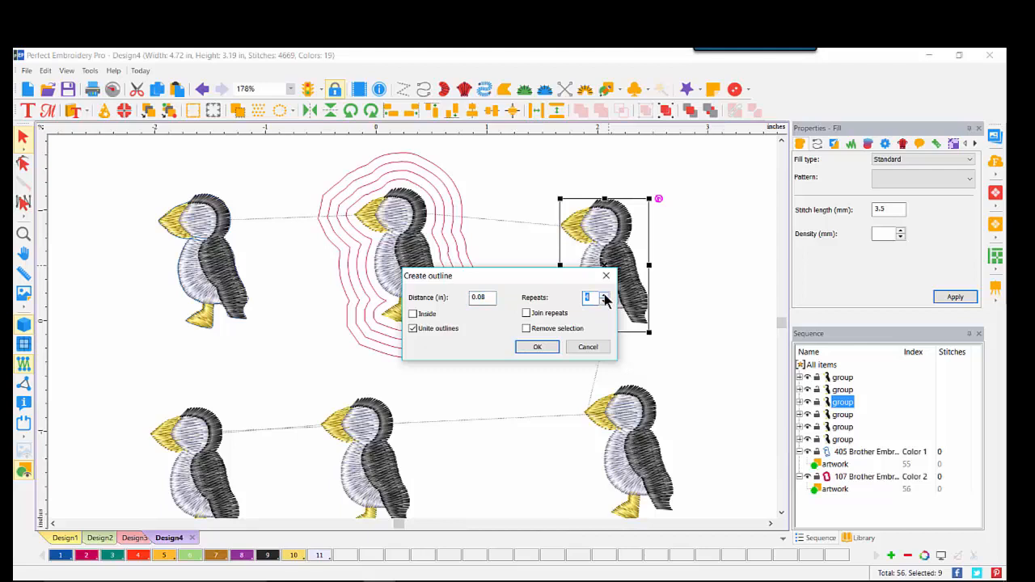
{"action": "left_click", "coordinate": [527, 314]}
{"action": "left_click", "coordinate": [534, 347]}
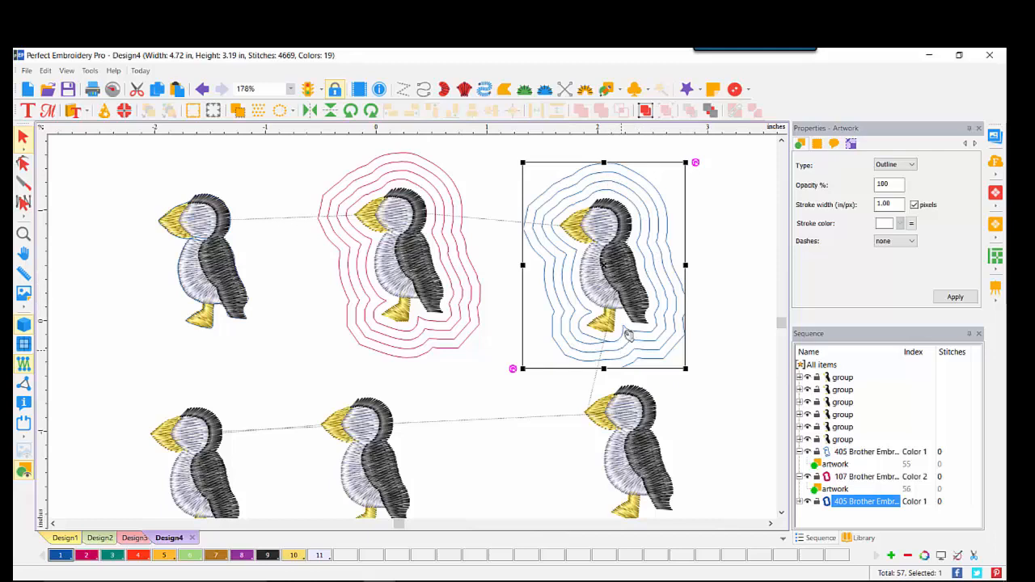
Expand the joined outline's color entry in the sequence and select its artwork to inspect it.
{"action": "left_click", "coordinate": [798, 503]}
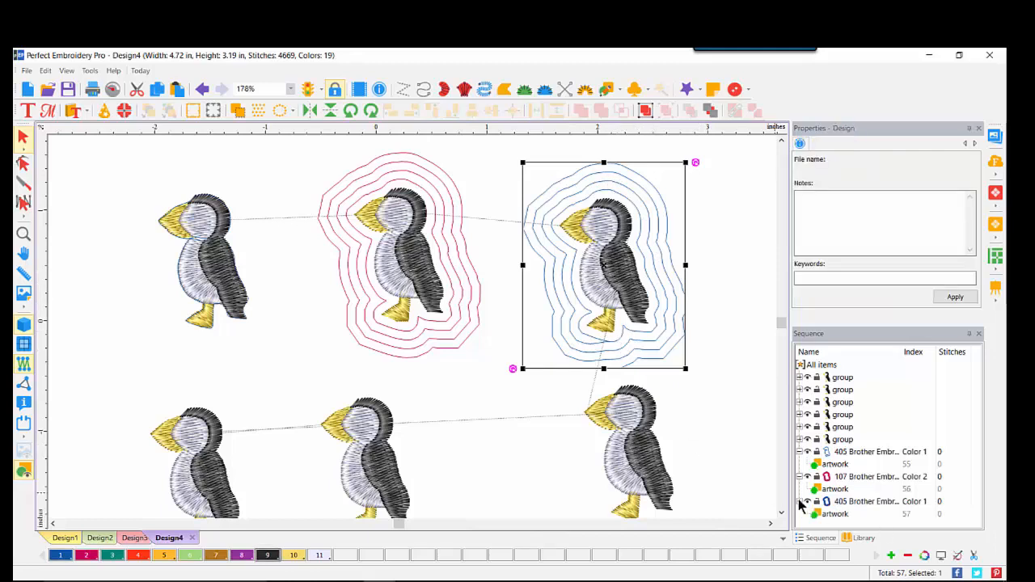
{"action": "left_click", "coordinate": [799, 501]}
{"action": "left_click", "coordinate": [828, 513]}
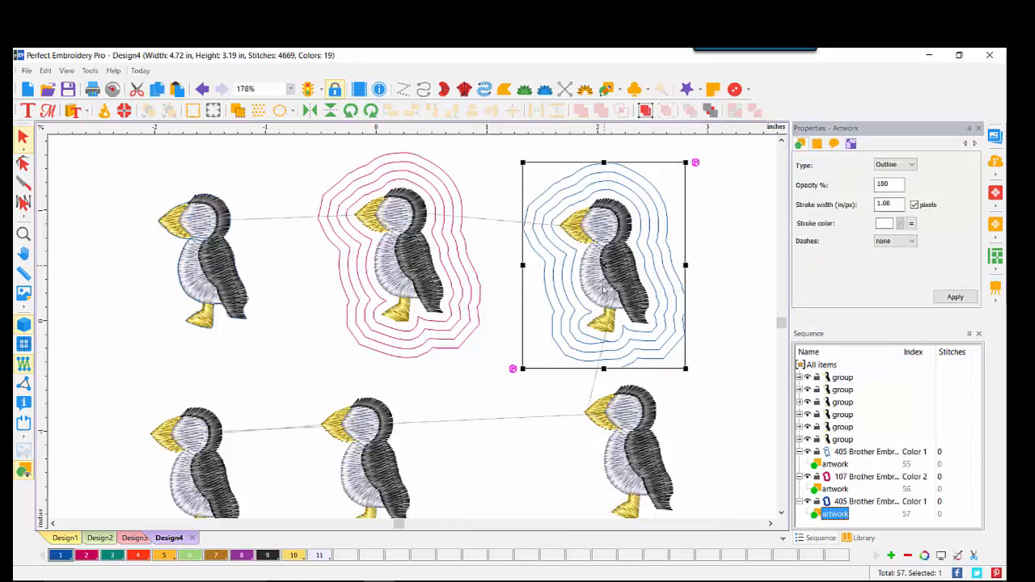
Break apart the magenta outlines around the middle bird of the upper row and inspect the separate artworks in the sequence.
{"action": "left_click", "coordinate": [454, 317]}
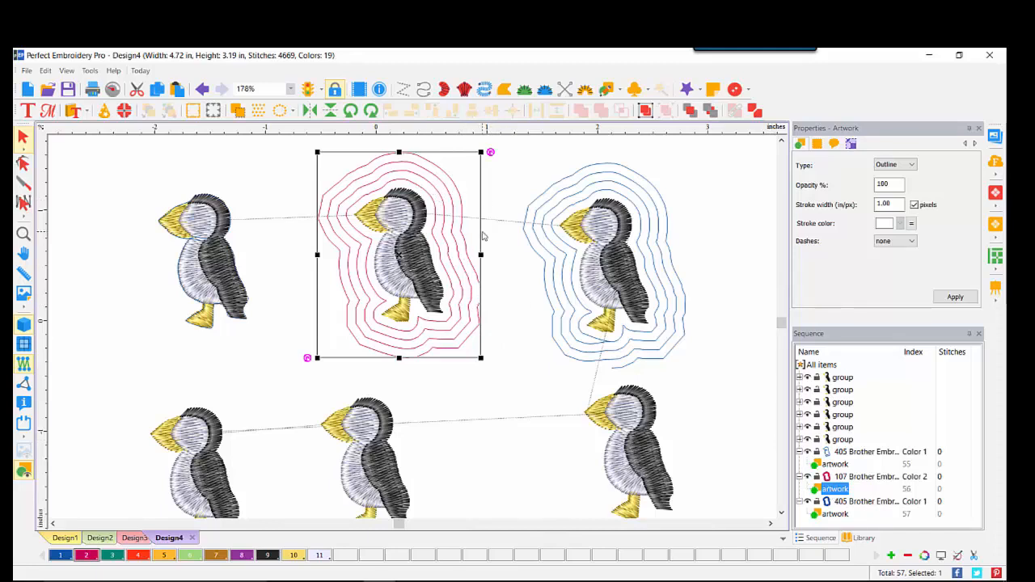
{"action": "right_click", "coordinate": [446, 202]}
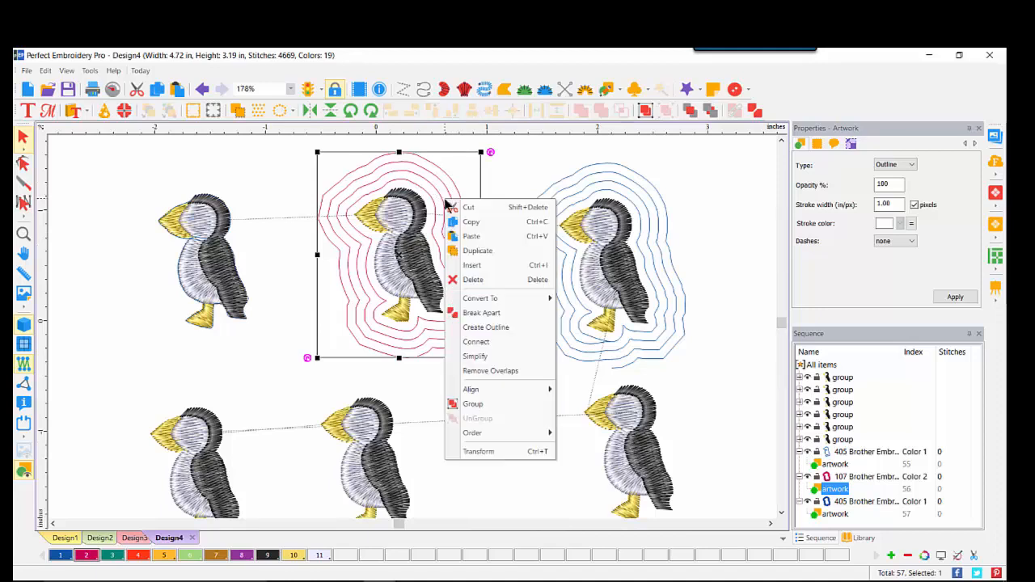
{"action": "left_click", "coordinate": [487, 315]}
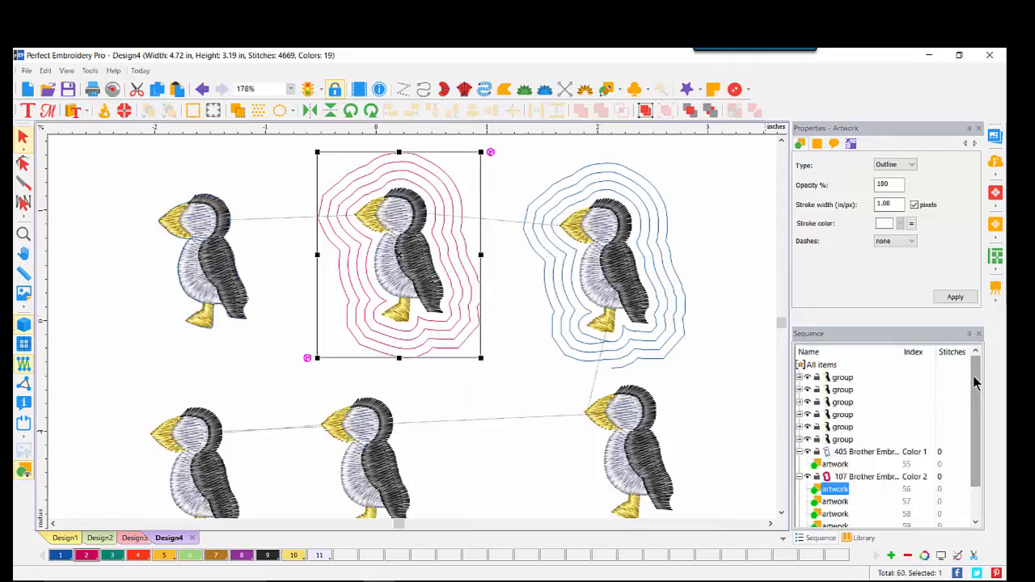
{"action": "scroll", "coordinate": [975, 383], "scroll_direction": "down", "scroll_amount": 1}
{"action": "left_click", "coordinate": [842, 464]}
{"action": "left_click", "coordinate": [844, 477]}
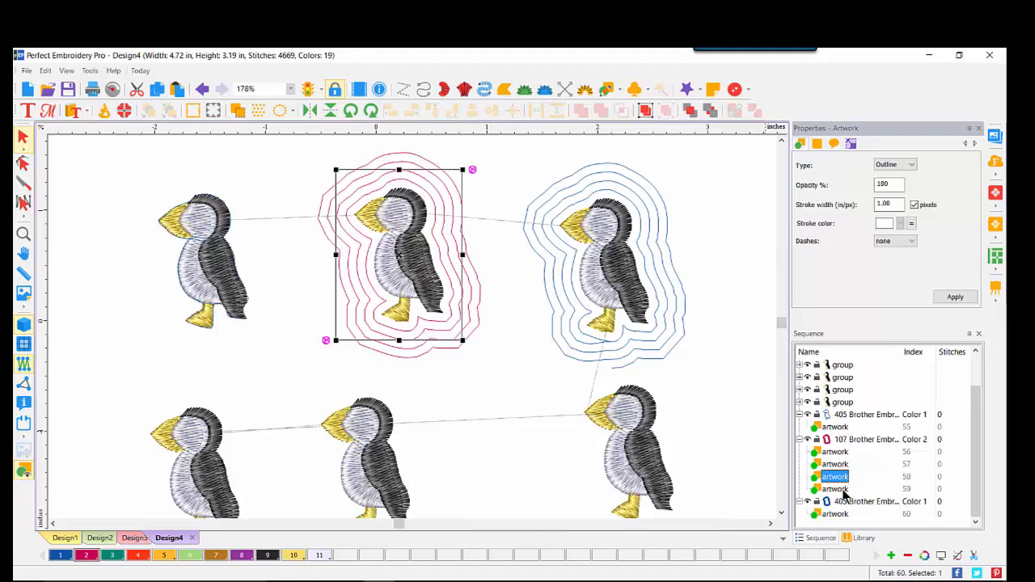
{"action": "left_click", "coordinate": [843, 489]}
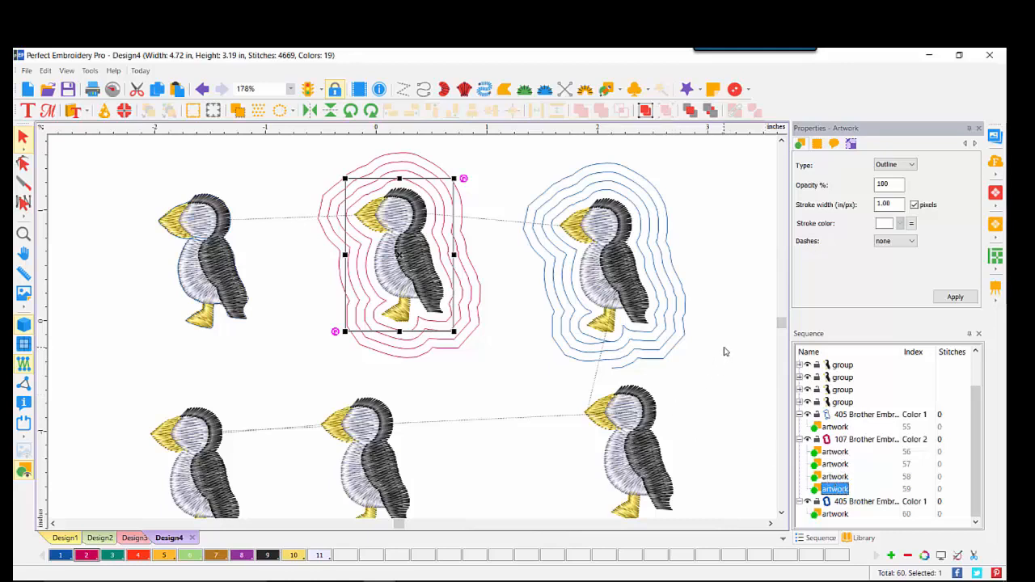
{"action": "left_click", "coordinate": [451, 374]}
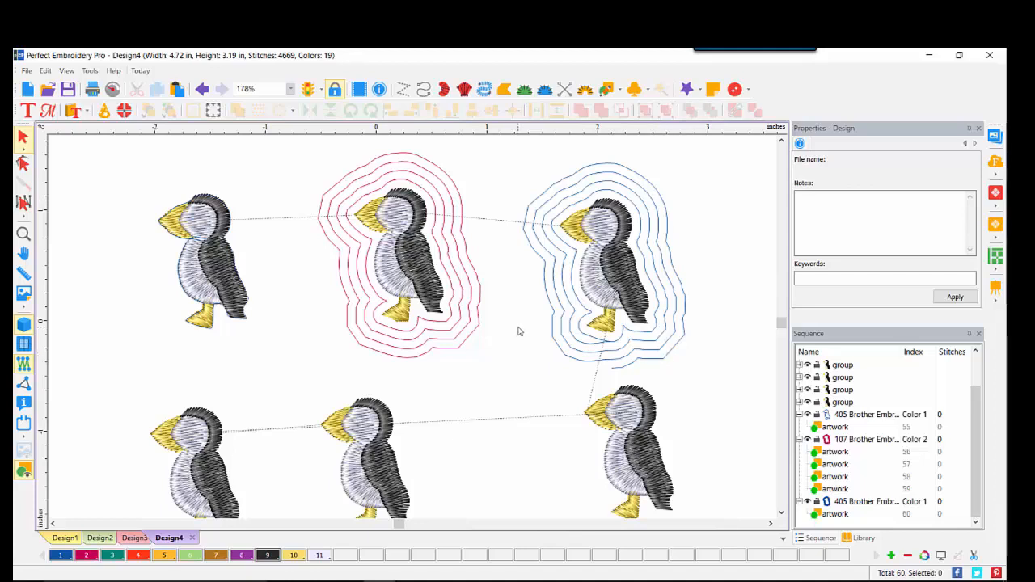
Shift the first bird of the lower row outward and replace it with joined, united outline repeats at 0.08 in, removing the selection.
{"action": "left_click", "coordinate": [781, 513]}
{"action": "left_click", "coordinate": [781, 514]}
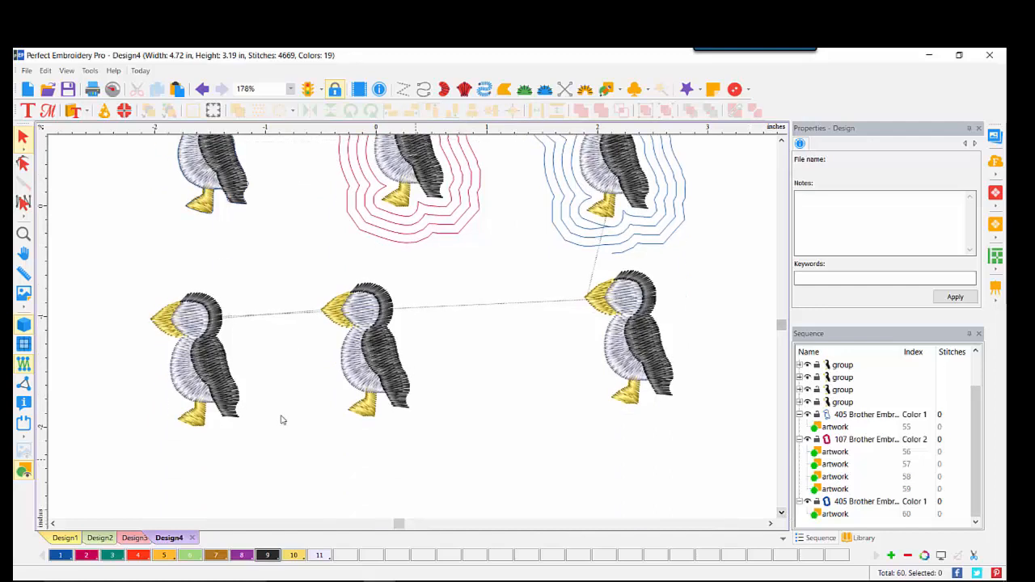
{"action": "left_click_drag", "start_coordinate": [207, 361], "coordinate": [161, 358]}
{"action": "right_click", "coordinate": [162, 358]}
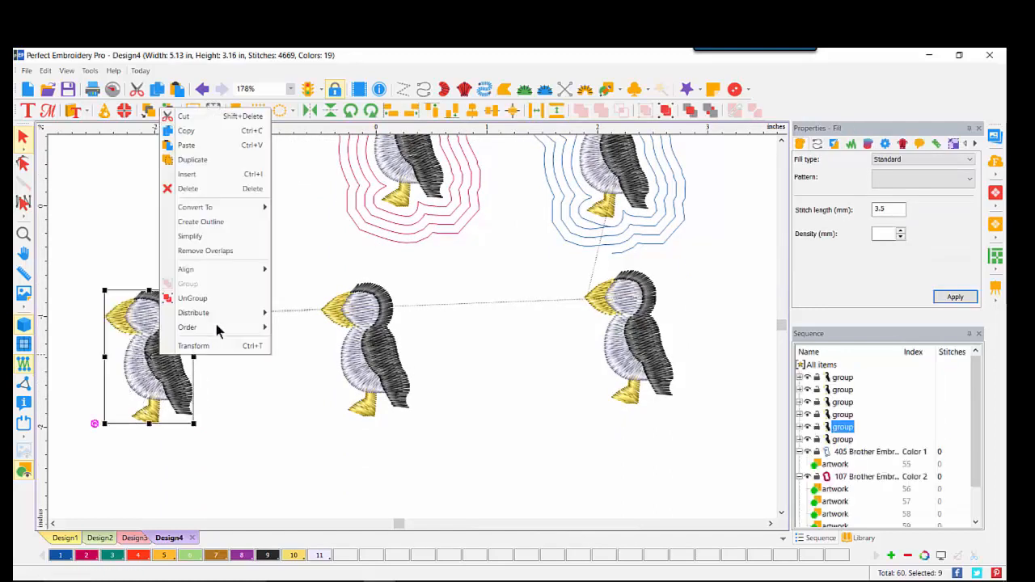
{"action": "left_click", "coordinate": [225, 220]}
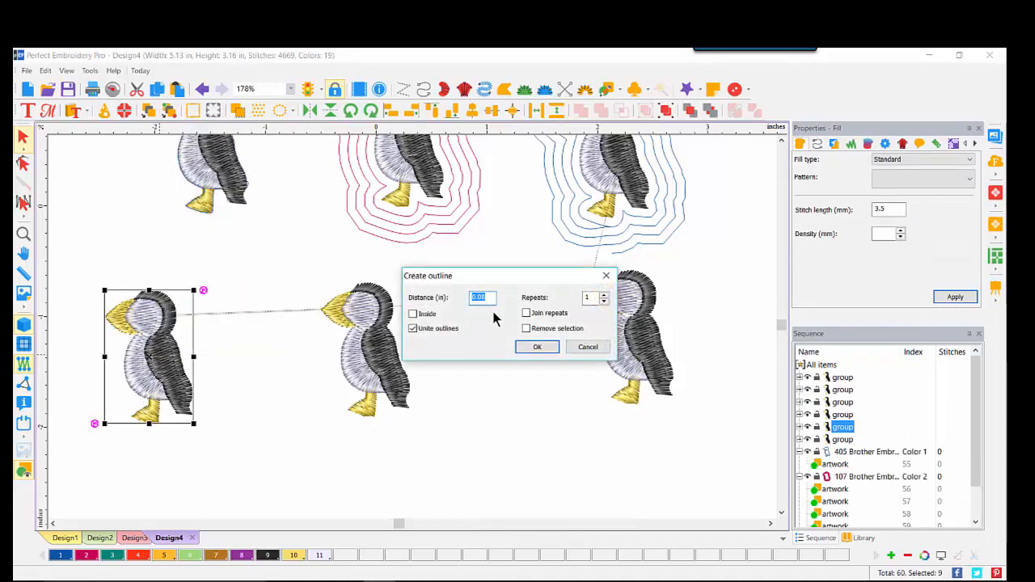
{"action": "left_click", "coordinate": [603, 295]}
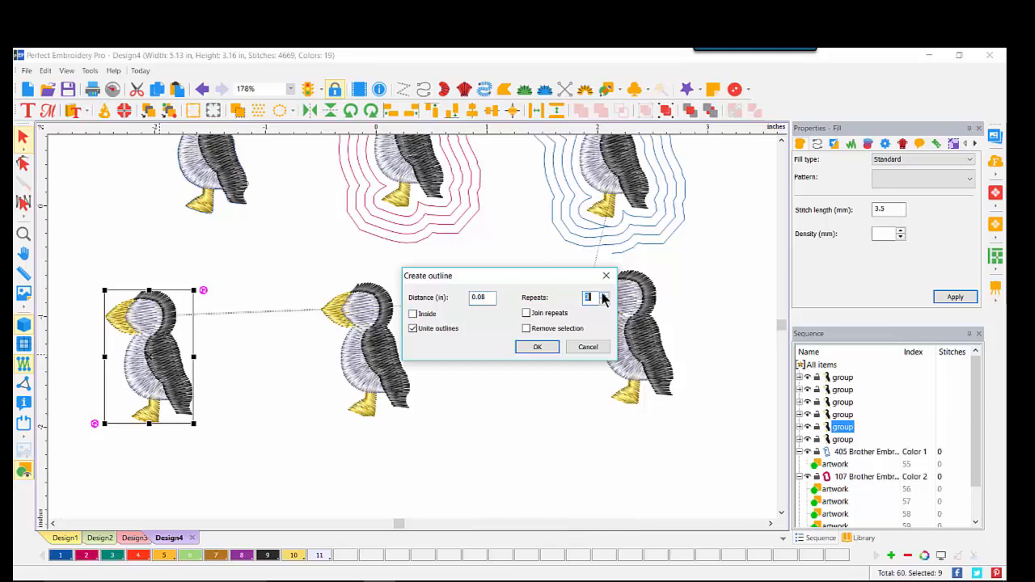
{"action": "left_click", "coordinate": [526, 314]}
{"action": "left_click", "coordinate": [526, 330]}
{"action": "left_click", "coordinate": [536, 346]}
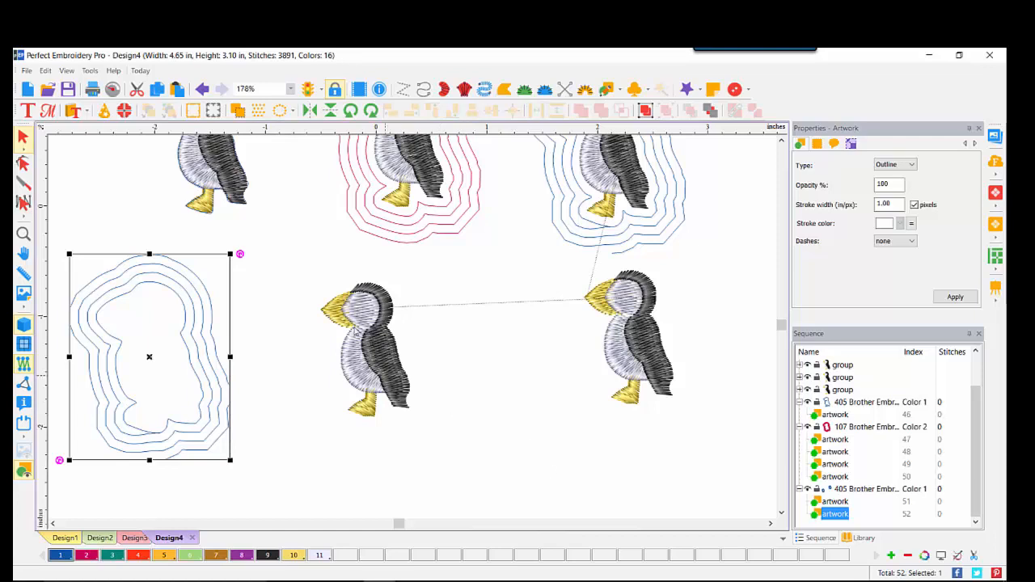
Move the middle bird of the lower row slightly down and create a united inside outline at distance 0.03 in.
{"action": "left_click_drag", "start_coordinate": [374, 363], "coordinate": [409, 402]}
{"action": "right_click", "coordinate": [410, 402]}
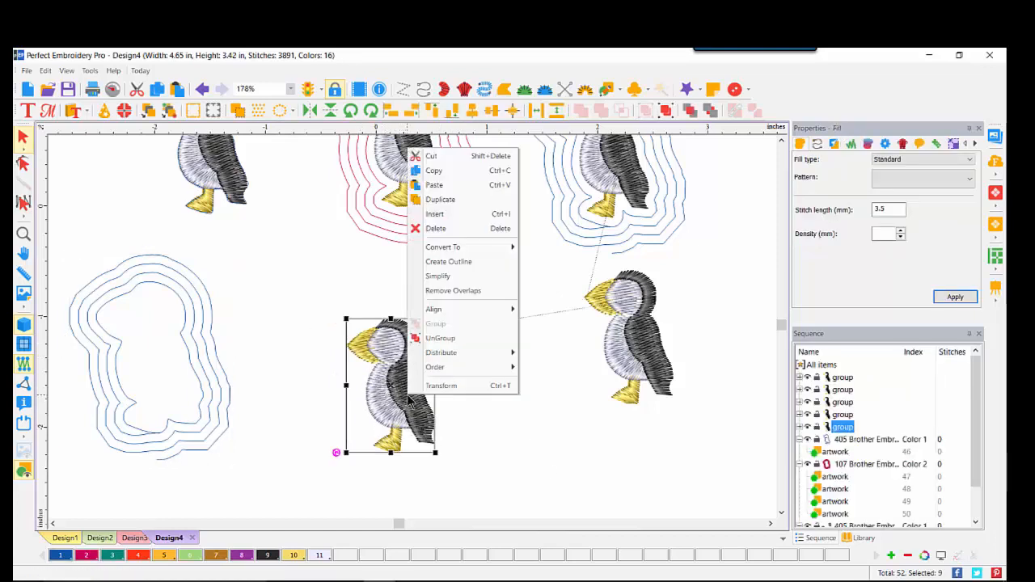
{"action": "left_click", "coordinate": [458, 263]}
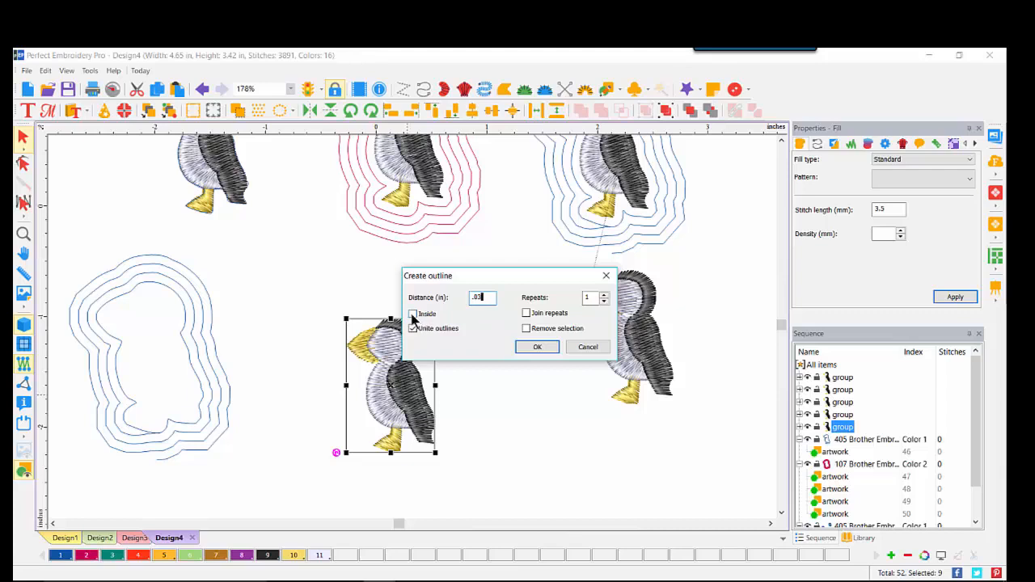
{"action": "left_click", "coordinate": [525, 347]}
Recolor the inside outline with Color 4 and examine it up close against the bird's stitches.
{"action": "left_click", "coordinate": [24, 234]}
{"action": "left_click", "coordinate": [405, 418]}
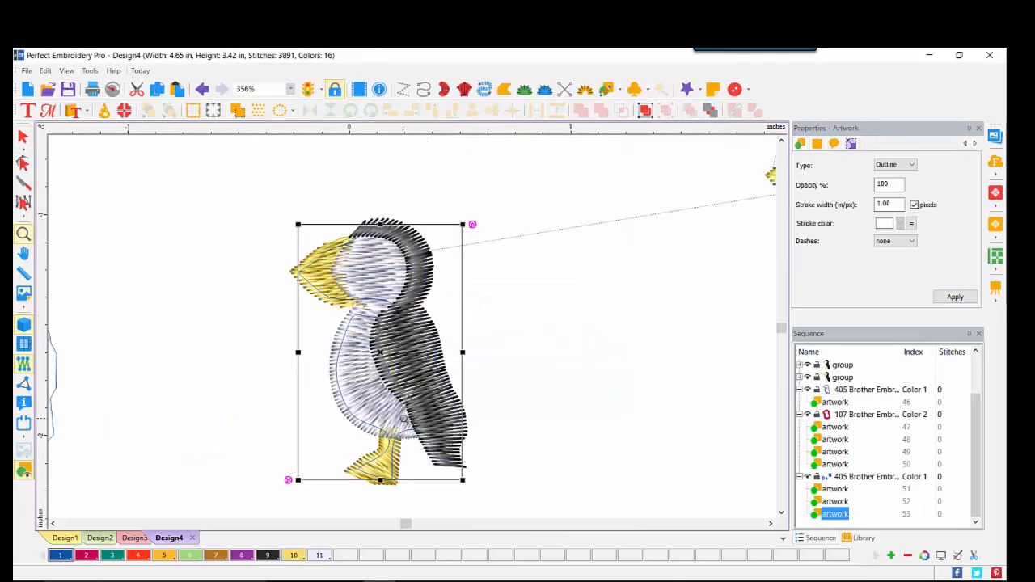
{"action": "left_click", "coordinate": [402, 420]}
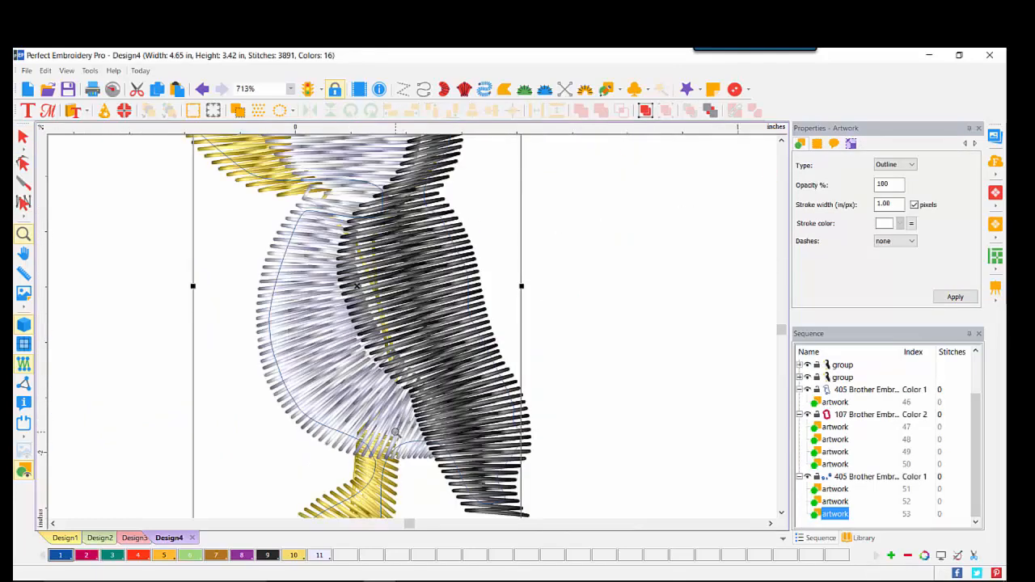
{"action": "left_click", "coordinate": [138, 555]}
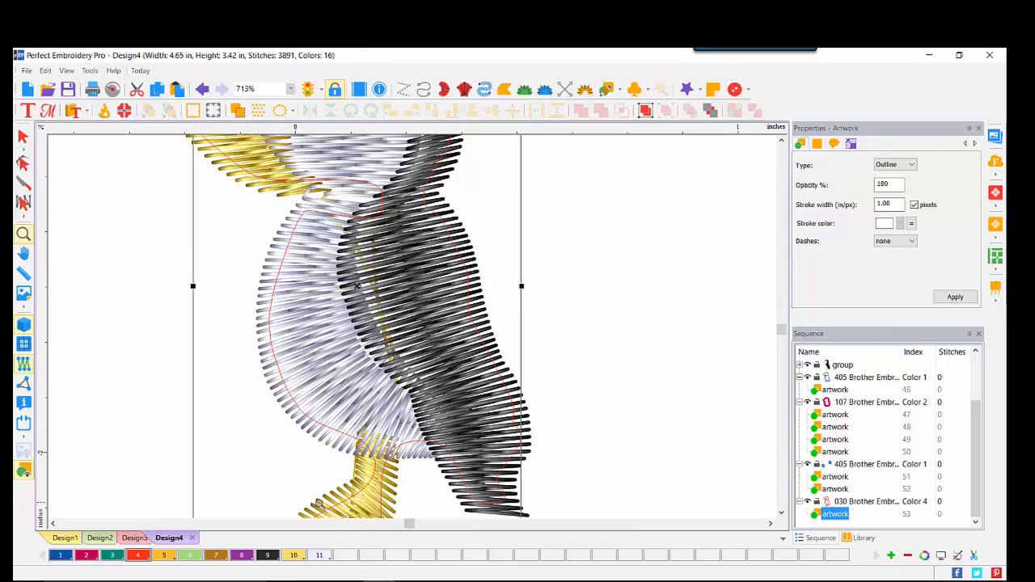
{"action": "left_click", "coordinate": [23, 234]}
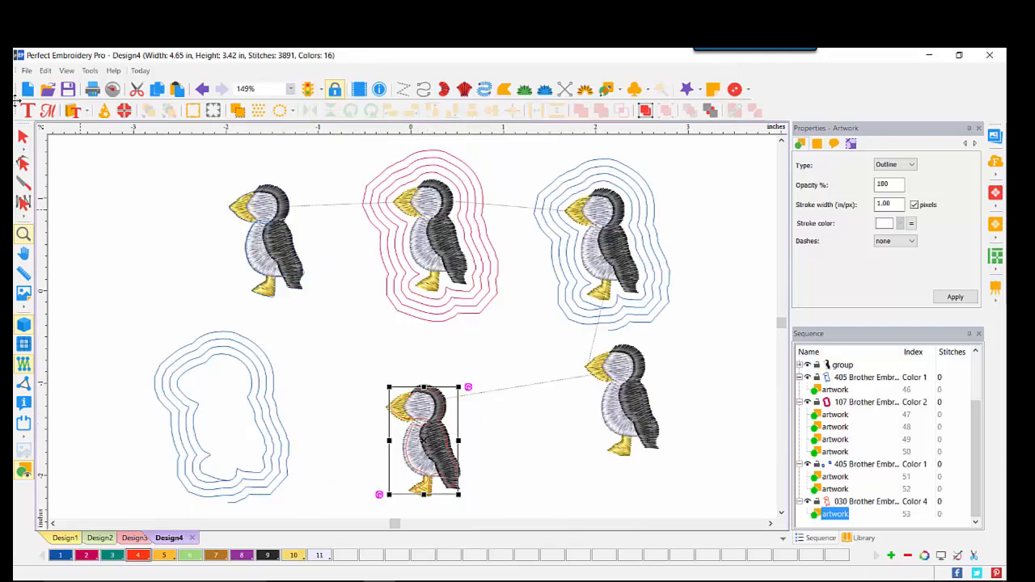
{"action": "left_click", "coordinate": [22, 139]}
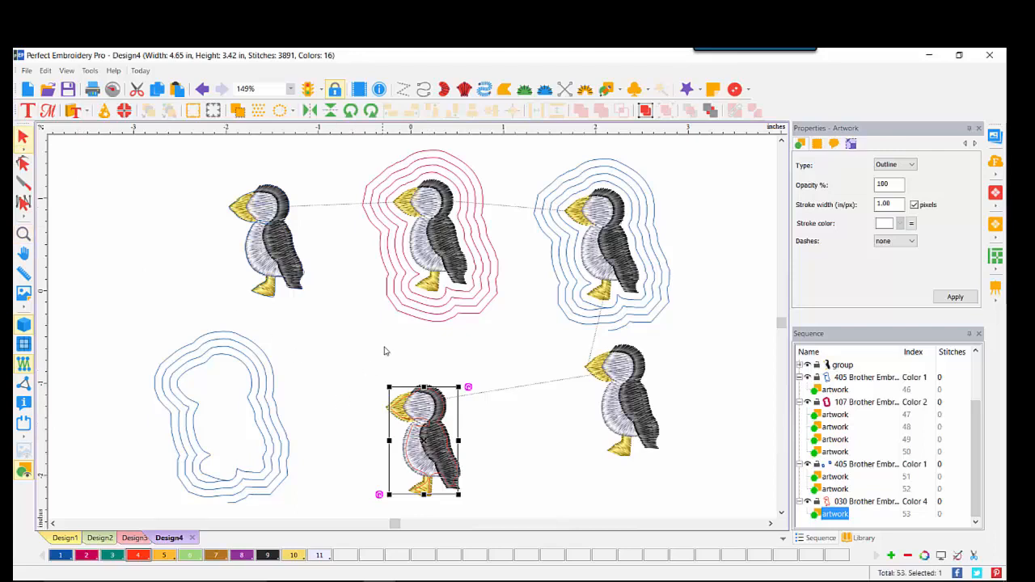
Draw a rectangle around the middle bird of the lower row.
{"action": "left_click", "coordinate": [520, 375]}
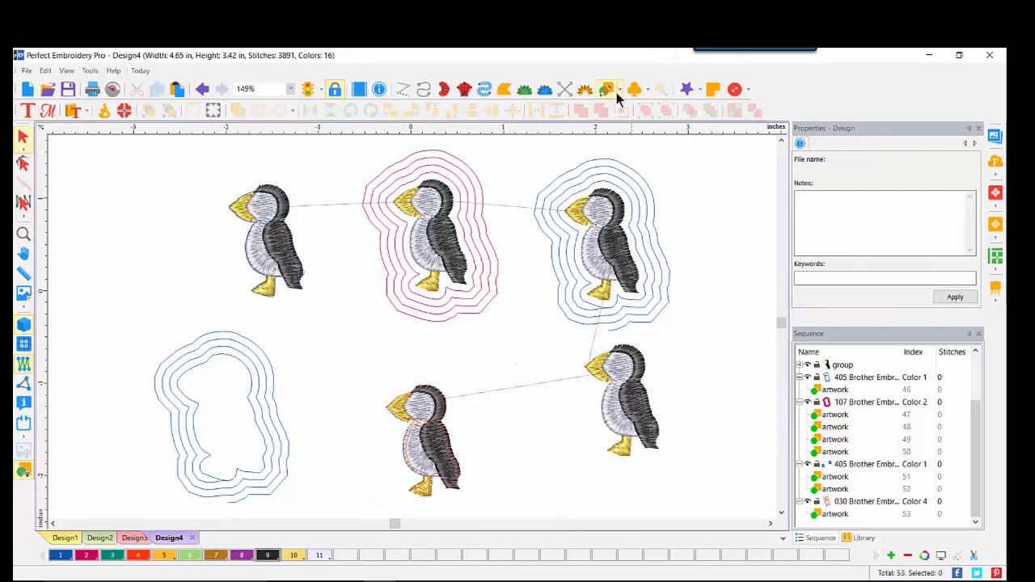
{"action": "left_click", "coordinate": [617, 88]}
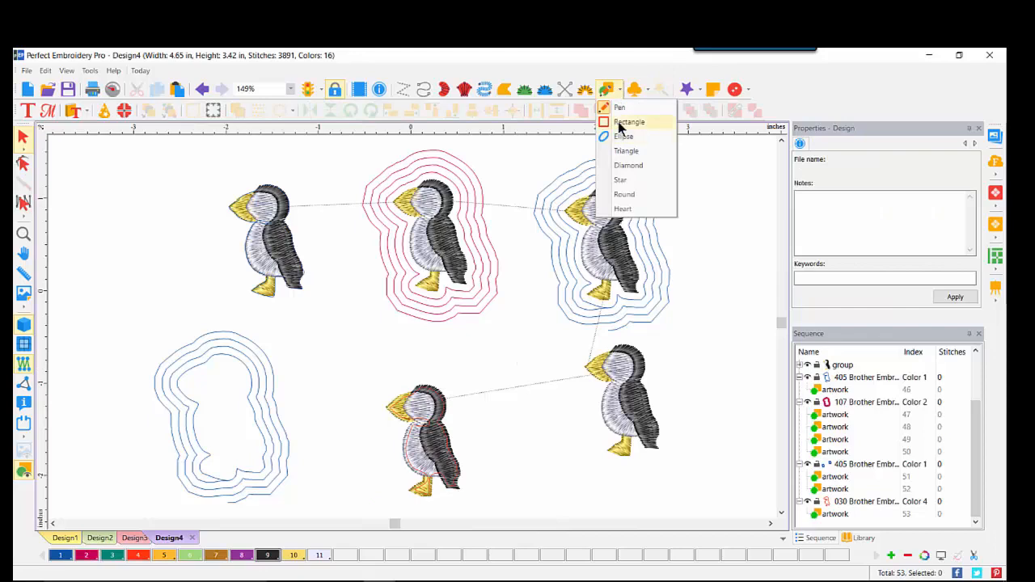
{"action": "left_click", "coordinate": [621, 137]}
{"action": "left_click_drag", "start_coordinate": [361, 359], "coordinate": [498, 517]}
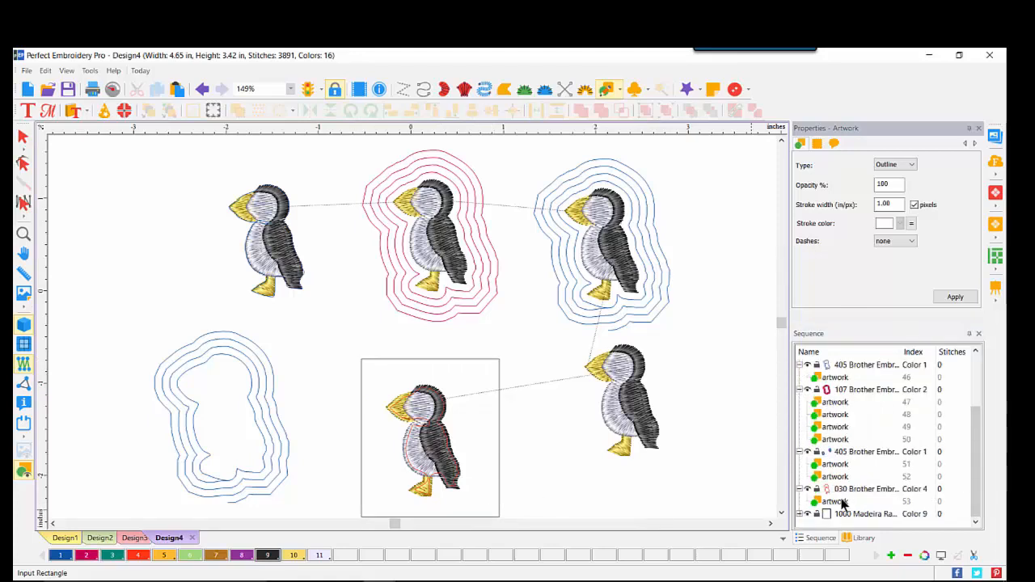
Combine the rectangle with the bird's inside outline and convert the combined shape to a Complex Fill.
{"action": "left_click", "coordinate": [835, 502]}
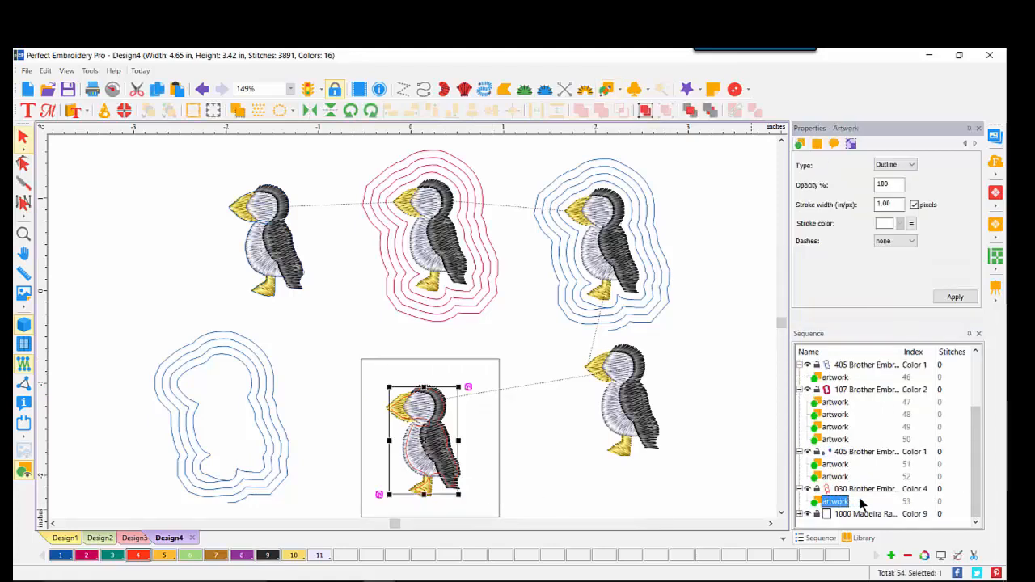
{"action": "left_click", "coordinate": [858, 515], "text": "ctrl"}
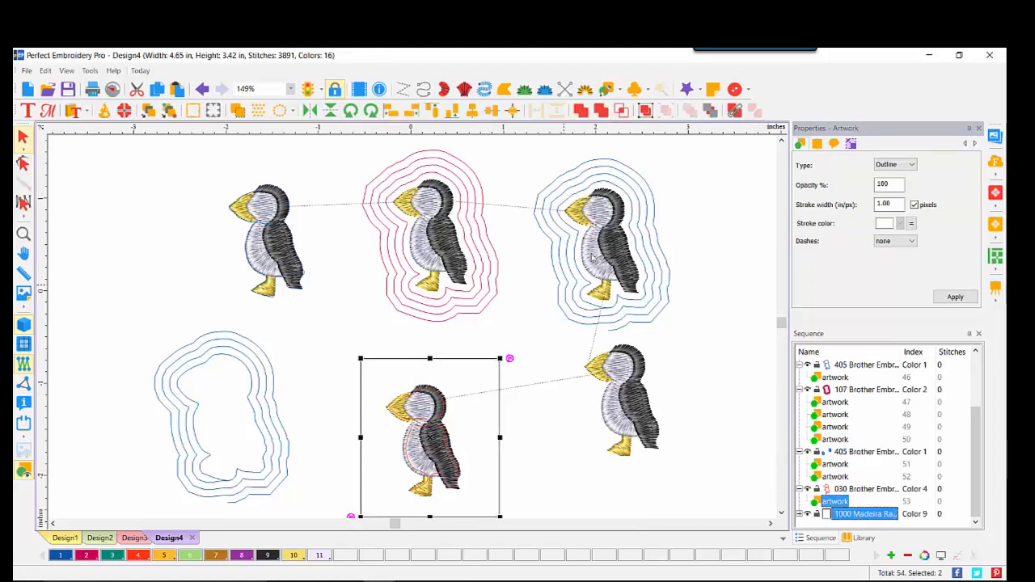
{"action": "left_click", "coordinate": [735, 116]}
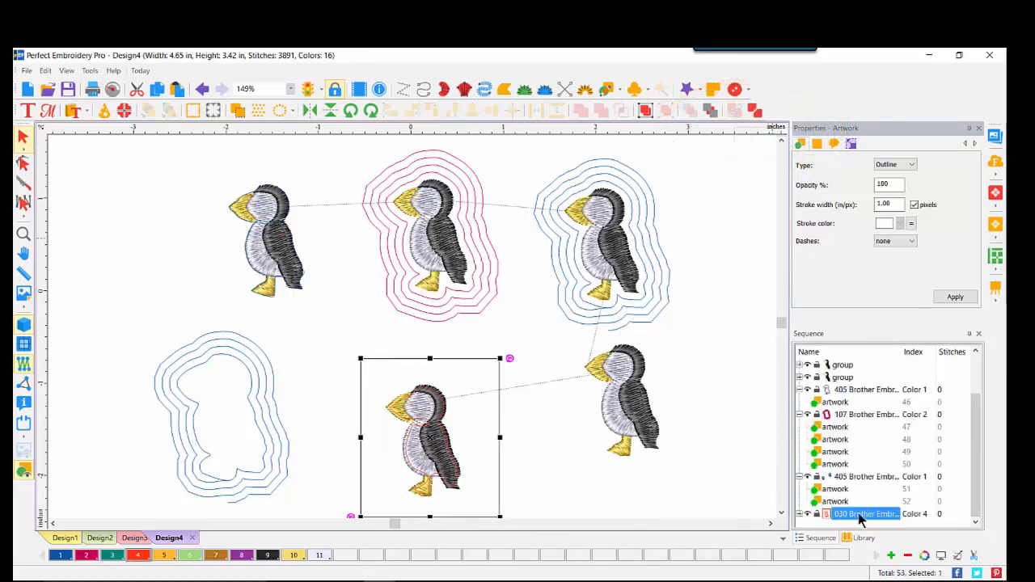
{"action": "right_click", "coordinate": [447, 413]}
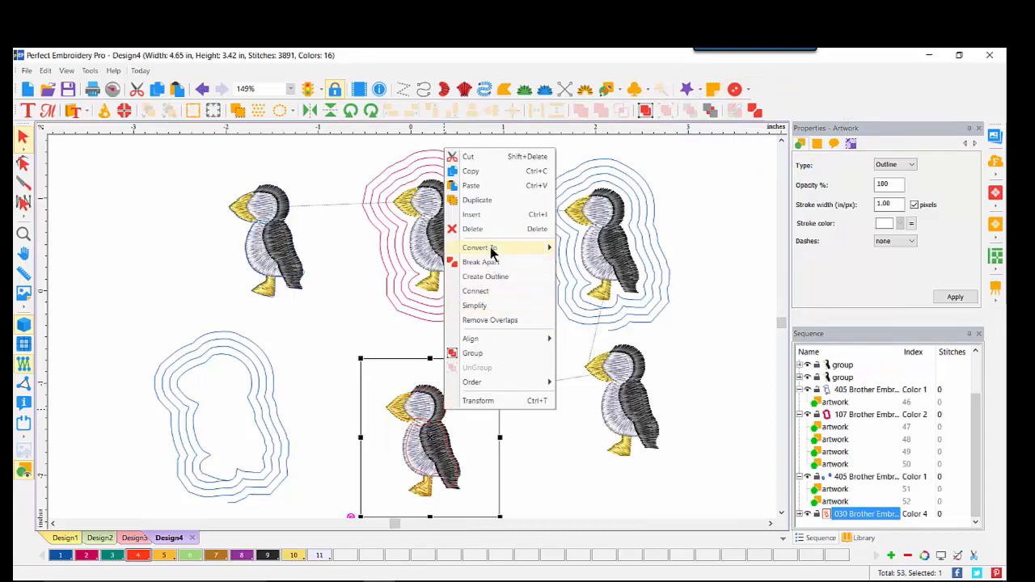
{"action": "mouse_move", "coordinate": [493, 247]}
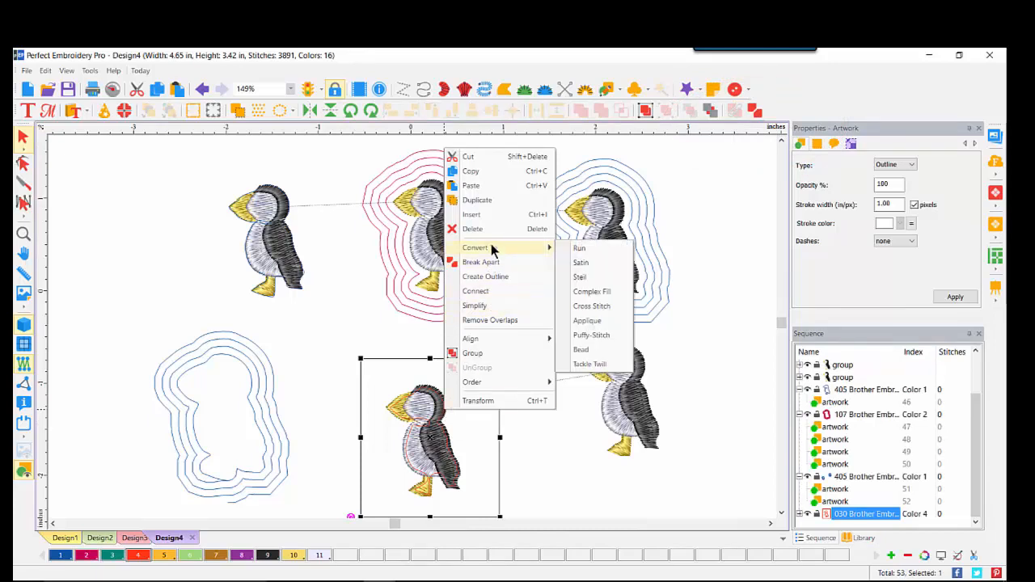
{"action": "left_click", "coordinate": [593, 293]}
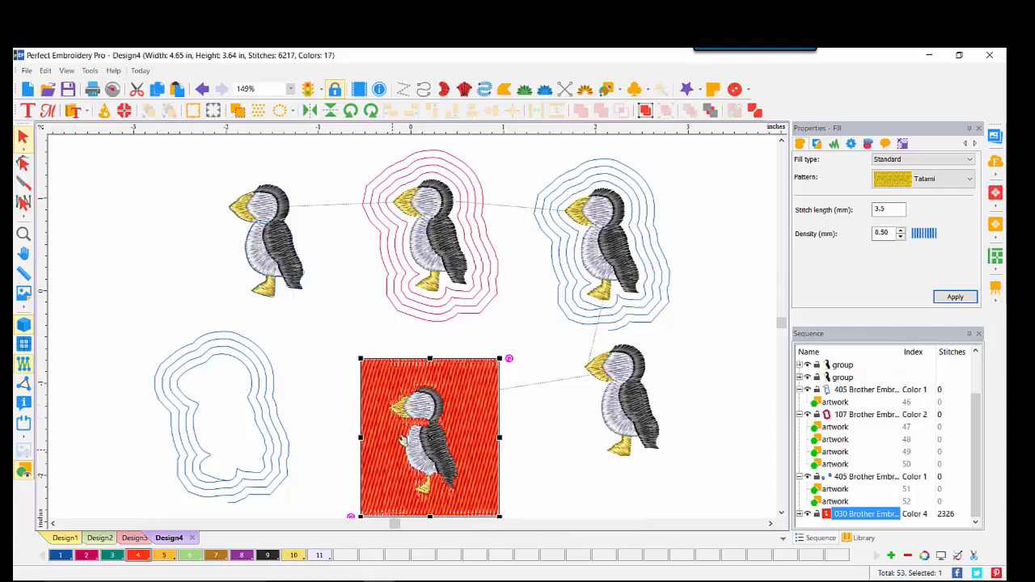
Bring the bird in front of the red fill and check the knocked-out shape beneath it.
{"action": "left_click", "coordinate": [419, 451]}
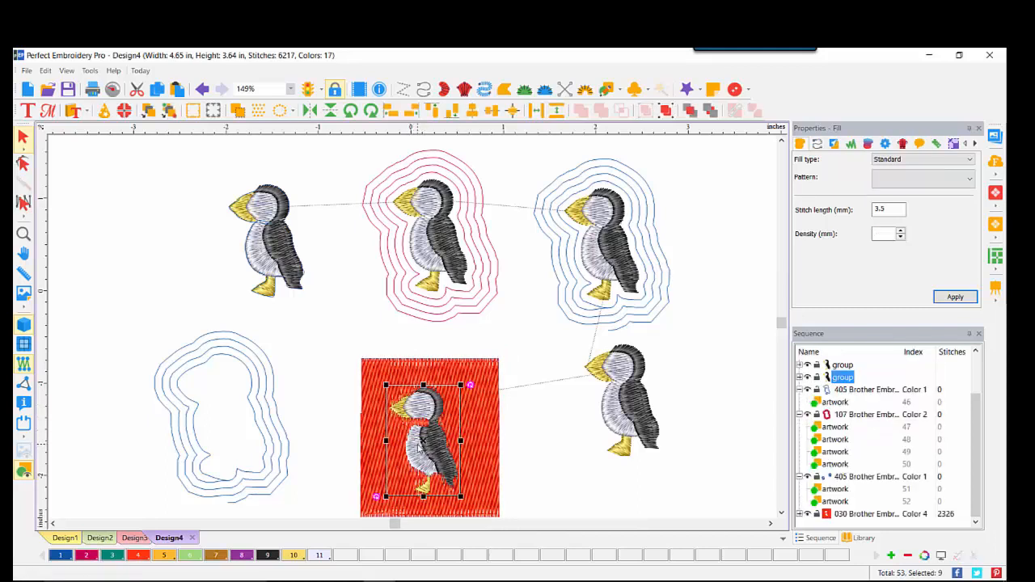
{"action": "left_click", "coordinate": [689, 115]}
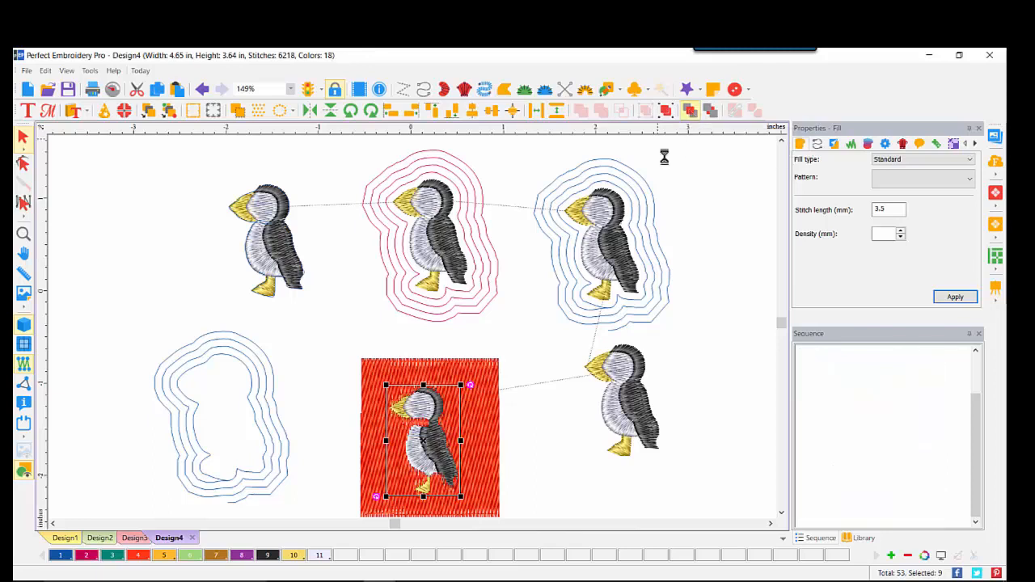
{"action": "left_click_drag", "start_coordinate": [420, 439], "coordinate": [559, 465]}
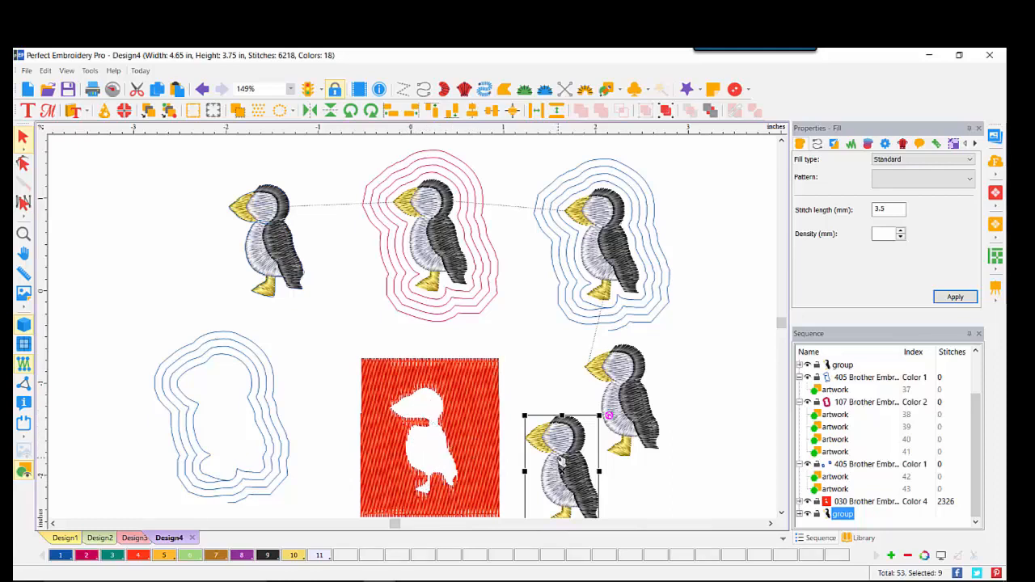
{"action": "left_click", "coordinate": [202, 89]}
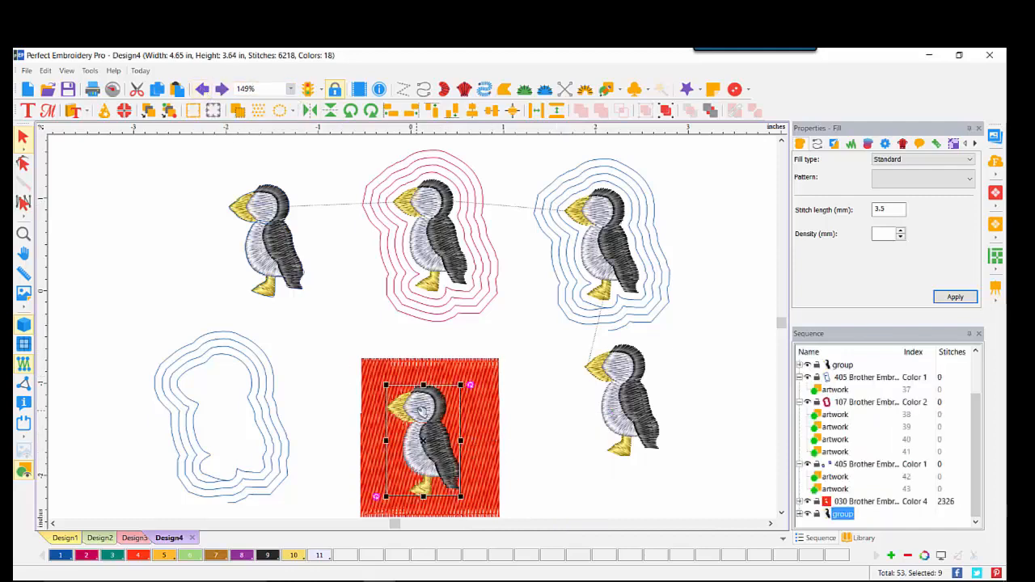
Move the lower-row bird beside the red square slightly down and create a united, non-inside outline at distance 0.
{"action": "left_click_drag", "start_coordinate": [620, 412], "coordinate": [633, 429]}
{"action": "right_click", "coordinate": [633, 428]}
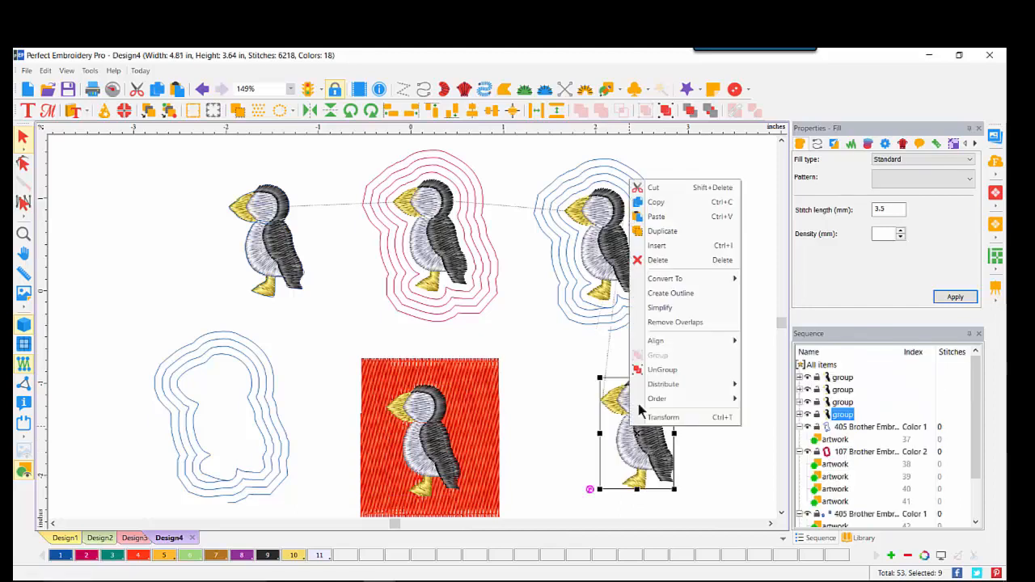
{"action": "left_click", "coordinate": [668, 291]}
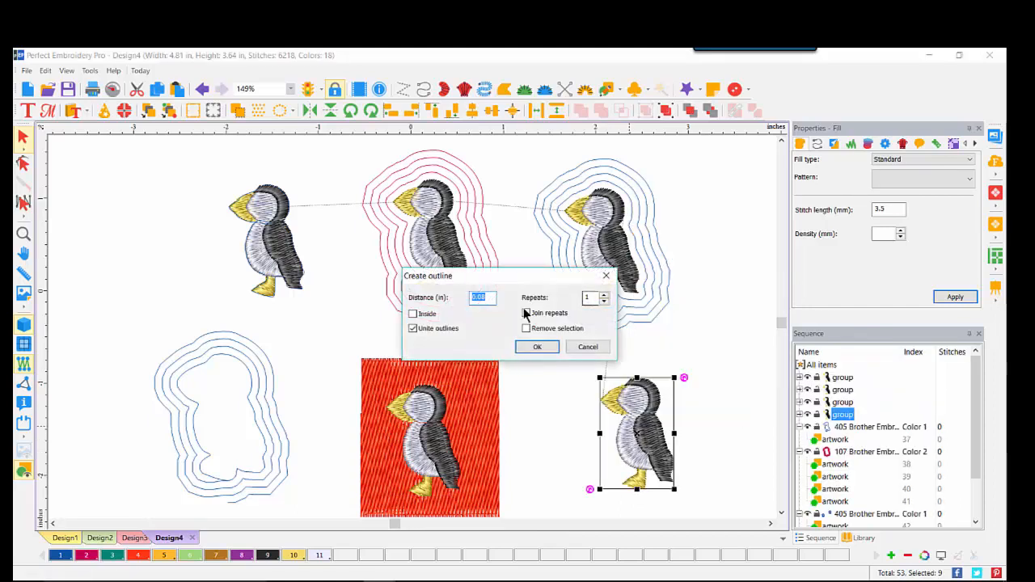
{"action": "type", "text": "0"}
{"action": "left_click", "coordinate": [537, 347]}
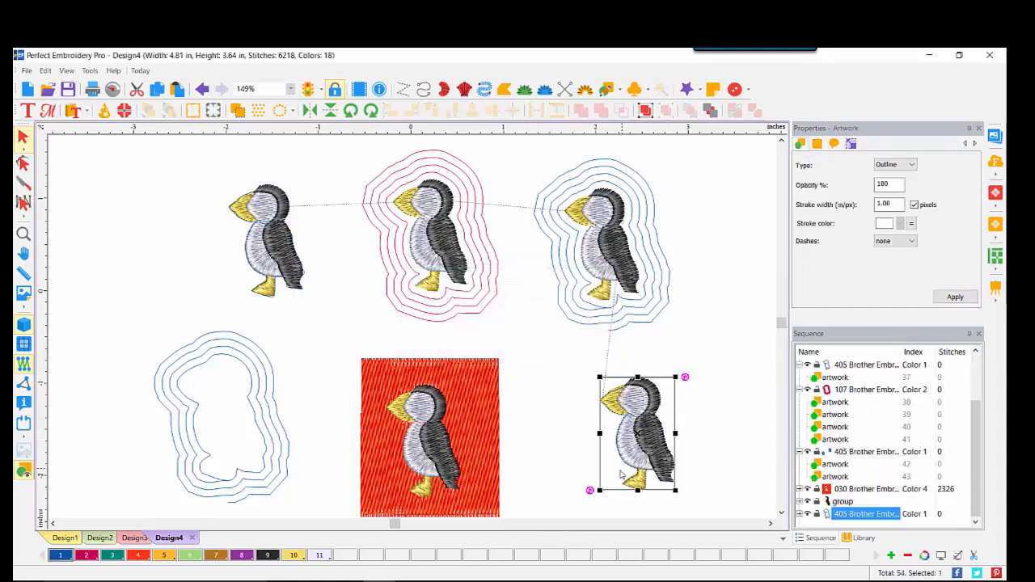
Draw a rectangle around the newly outlined bird beside the red square.
{"action": "left_click", "coordinate": [620, 89]}
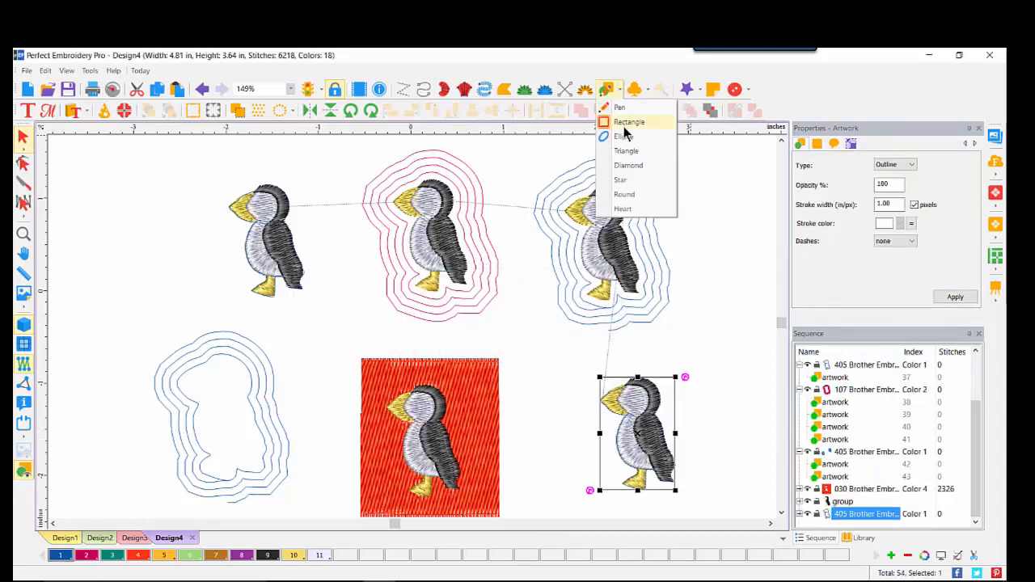
{"action": "left_click", "coordinate": [635, 127]}
{"action": "left_click_drag", "start_coordinate": [567, 352], "coordinate": [716, 509]}
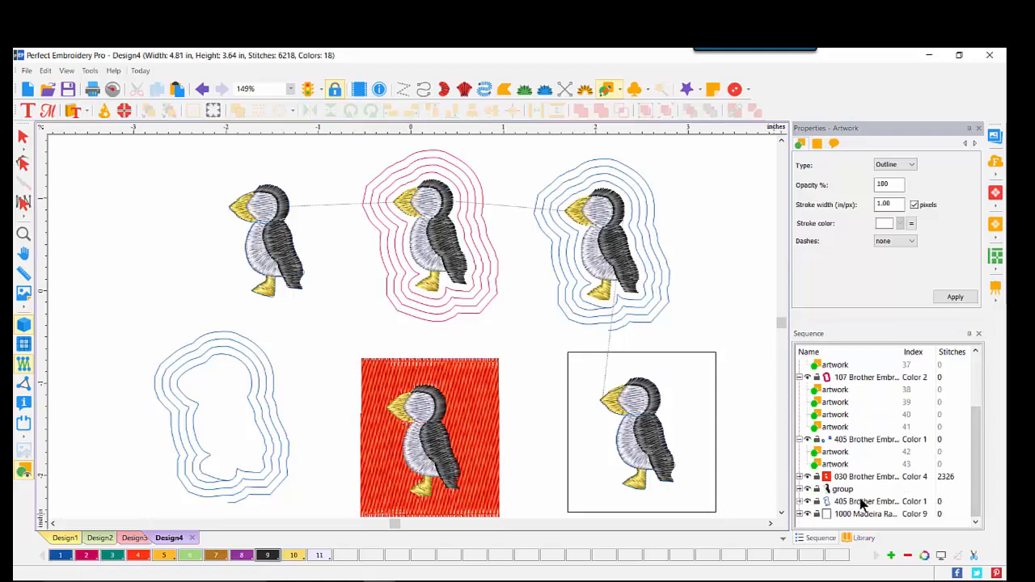
Combine the new rectangle with the bird's outline and convert the combined shape to a Complex Fill.
{"action": "left_click", "coordinate": [862, 501]}
{"action": "left_click", "coordinate": [859, 514], "text": "ctrl"}
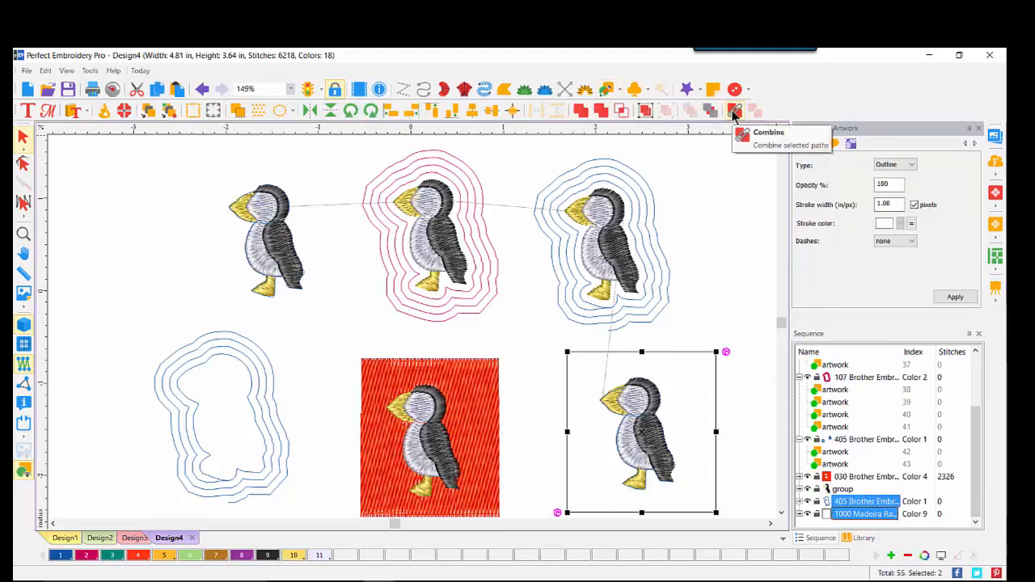
{"action": "left_click", "coordinate": [735, 111]}
{"action": "right_click", "coordinate": [662, 392]}
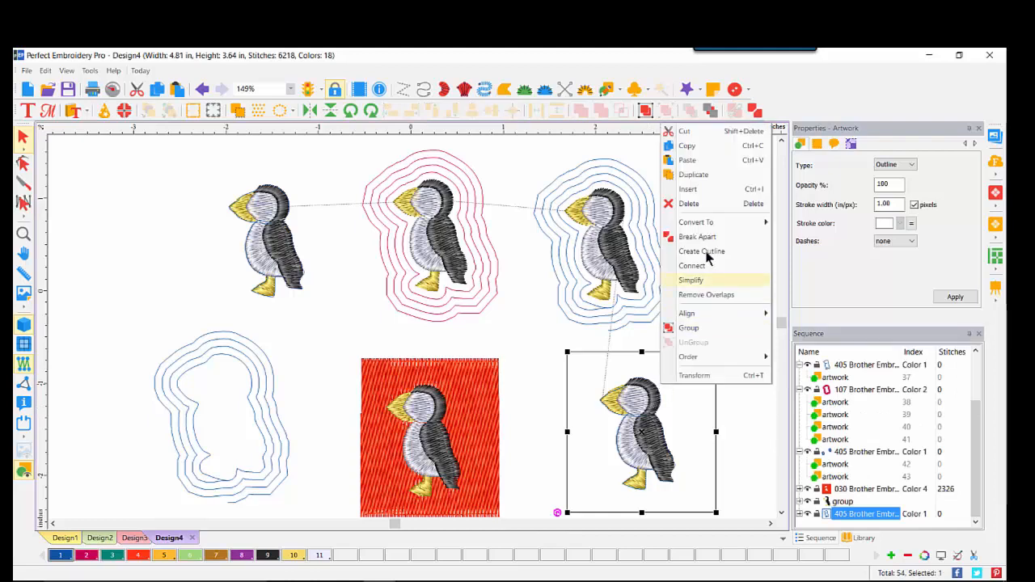
{"action": "mouse_move", "coordinate": [716, 225]}
{"action": "left_click", "coordinate": [807, 266]}
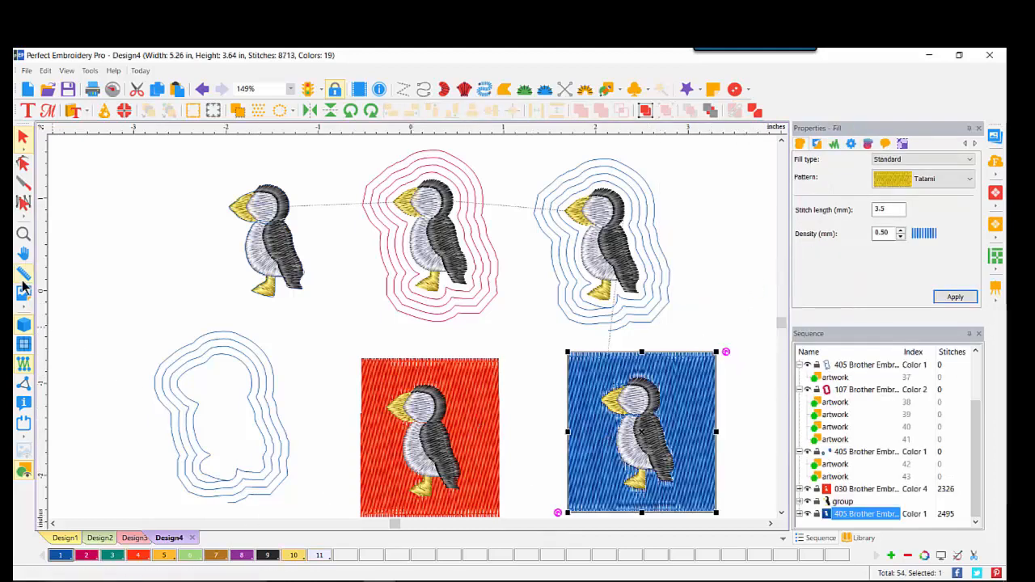
Examine up close how the red and blue fills meet the edges of their birds.
{"action": "left_click", "coordinate": [23, 233]}
{"action": "left_click", "coordinate": [509, 459]}
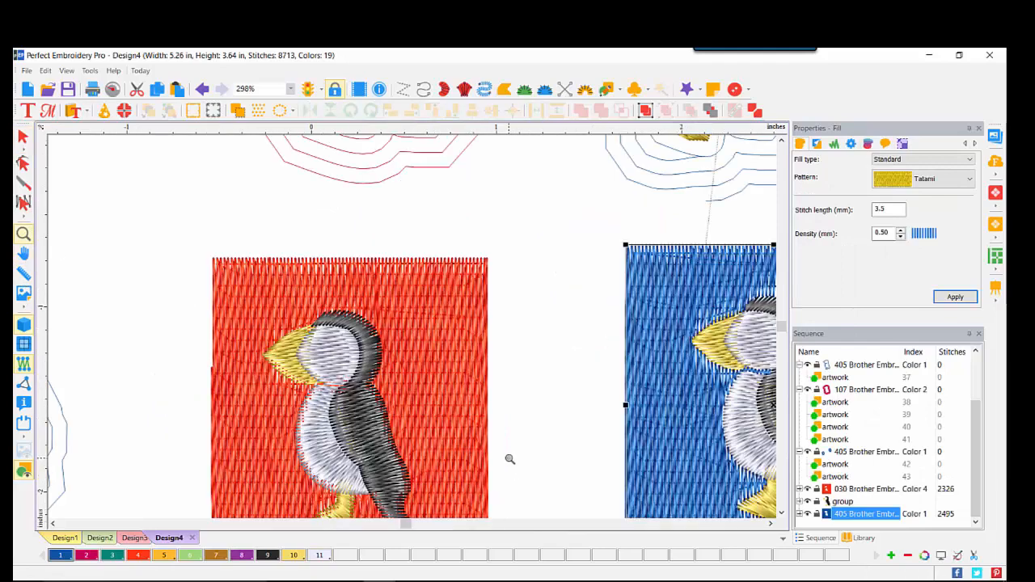
{"action": "left_click", "coordinate": [509, 459]}
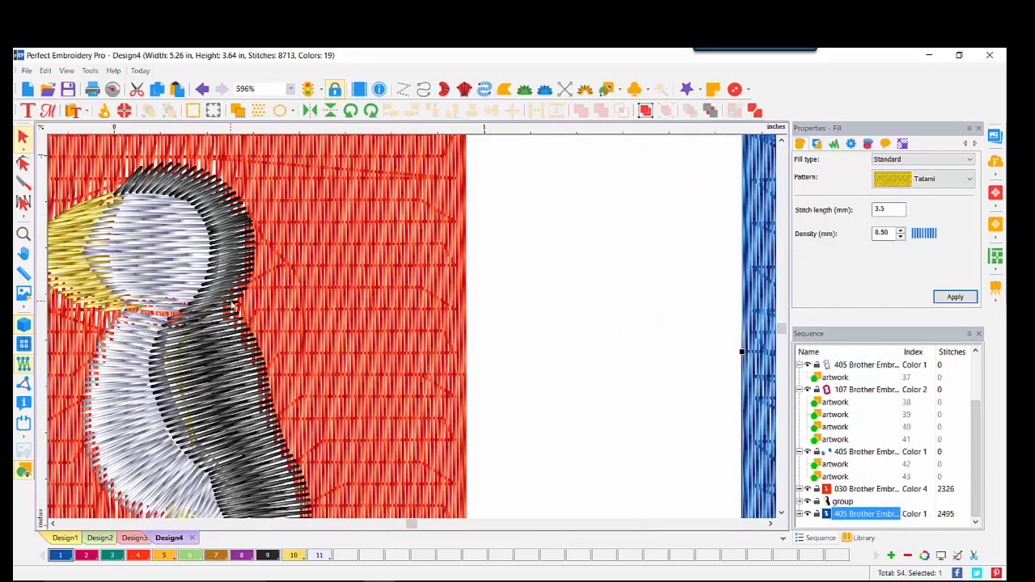
{"action": "left_click", "coordinate": [770, 524]}
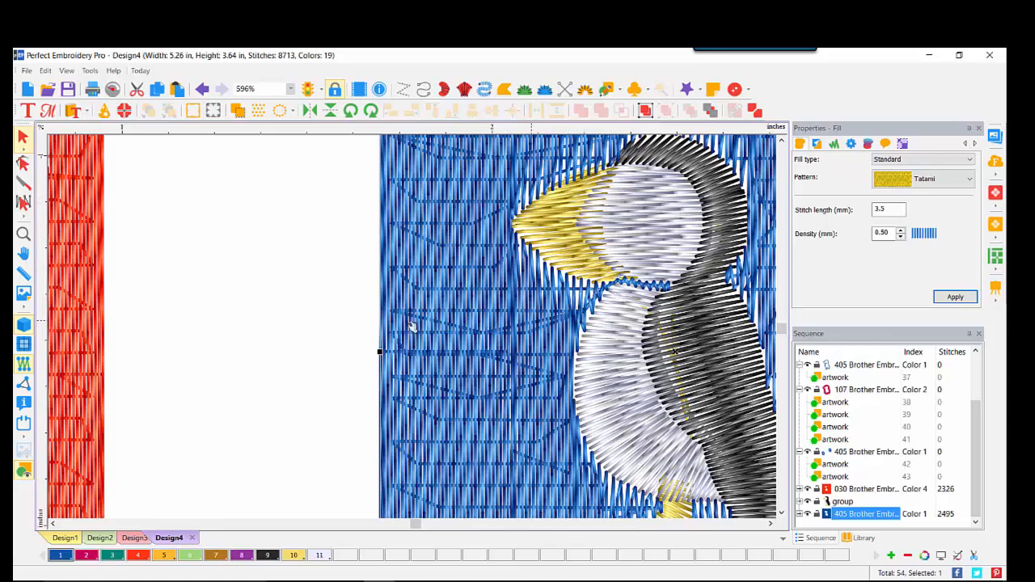
{"action": "left_click", "coordinate": [52, 524]}
{"action": "left_click", "coordinate": [53, 524]}
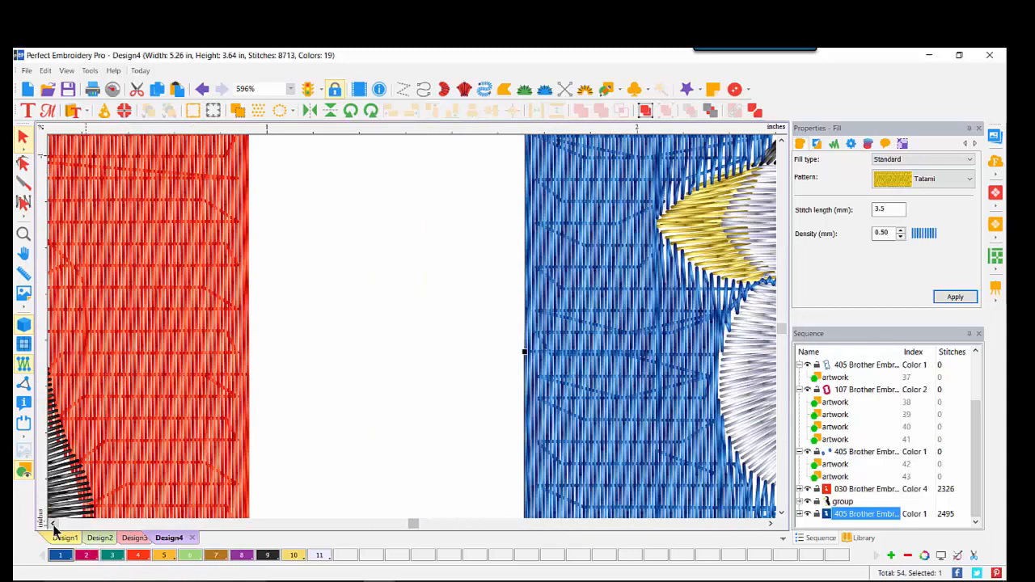
{"action": "left_click", "coordinate": [53, 524]}
{"action": "left_click", "coordinate": [53, 524]}
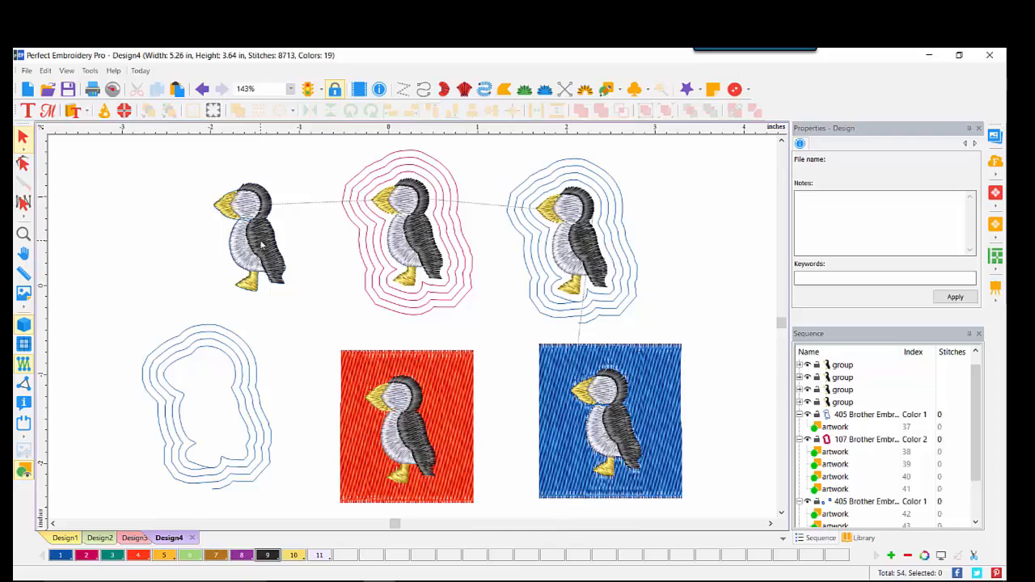
Copy the bird on the red fill and place the copy below the red square.
{"action": "key", "text": "Tab"}
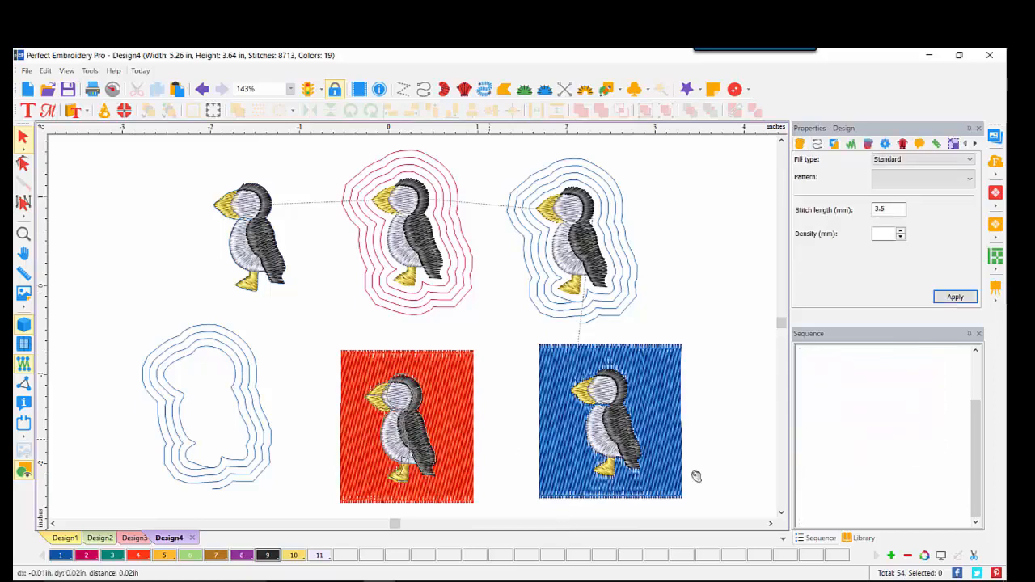
{"action": "scroll", "coordinate": [783, 515], "scroll_direction": "down", "scroll_amount": 4}
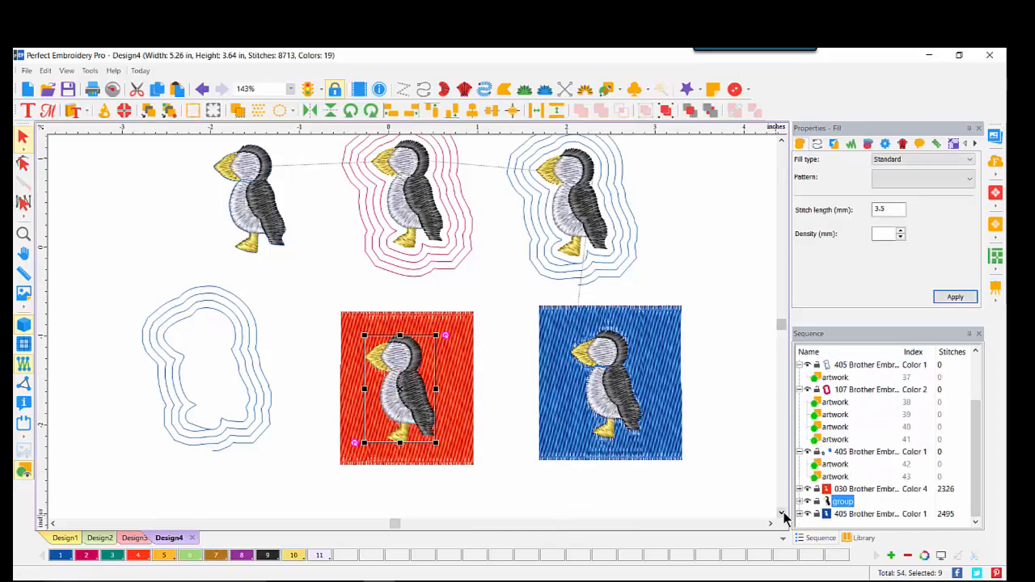
{"action": "left_click", "coordinate": [156, 90]}
{"action": "left_click", "coordinate": [177, 89]}
{"action": "left_click_drag", "start_coordinate": [402, 373], "coordinate": [414, 530]}
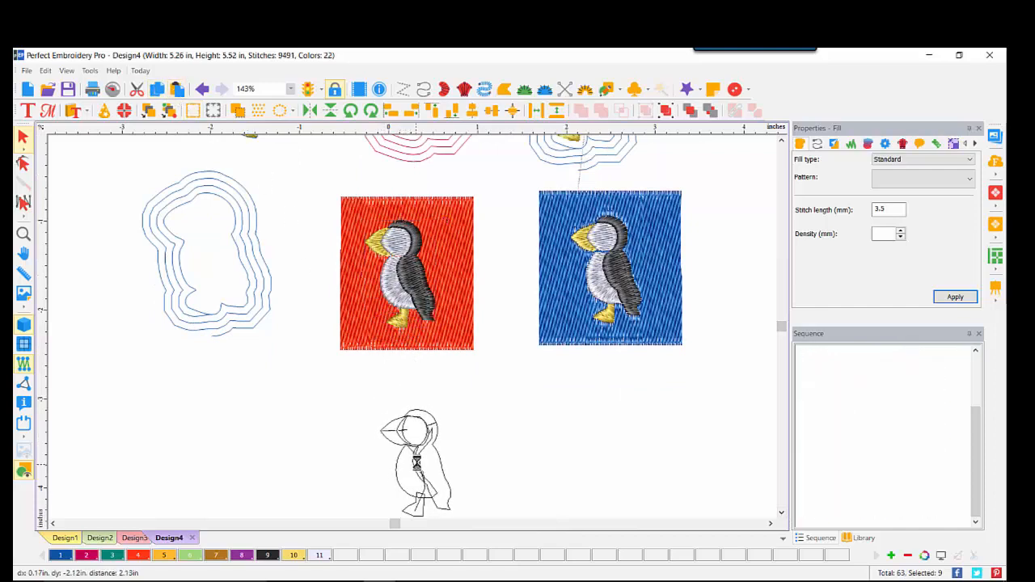
Draw a rectangle around the copied bird and bring the bird in front of it.
{"action": "left_click", "coordinate": [614, 90]}
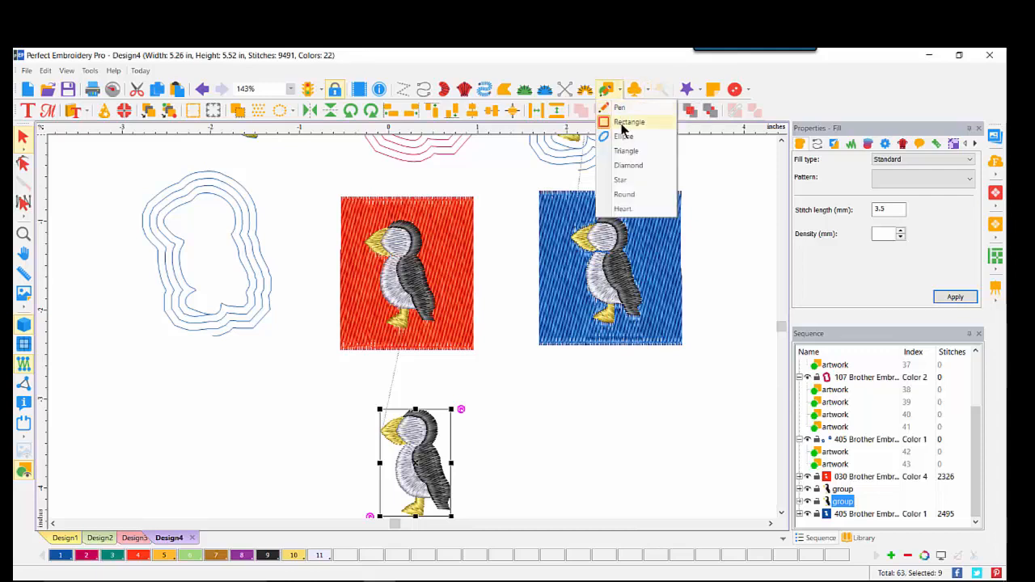
{"action": "left_click", "coordinate": [628, 122]}
{"action": "left_click_drag", "start_coordinate": [344, 384], "coordinate": [492, 529]}
{"action": "left_click", "coordinate": [541, 438]}
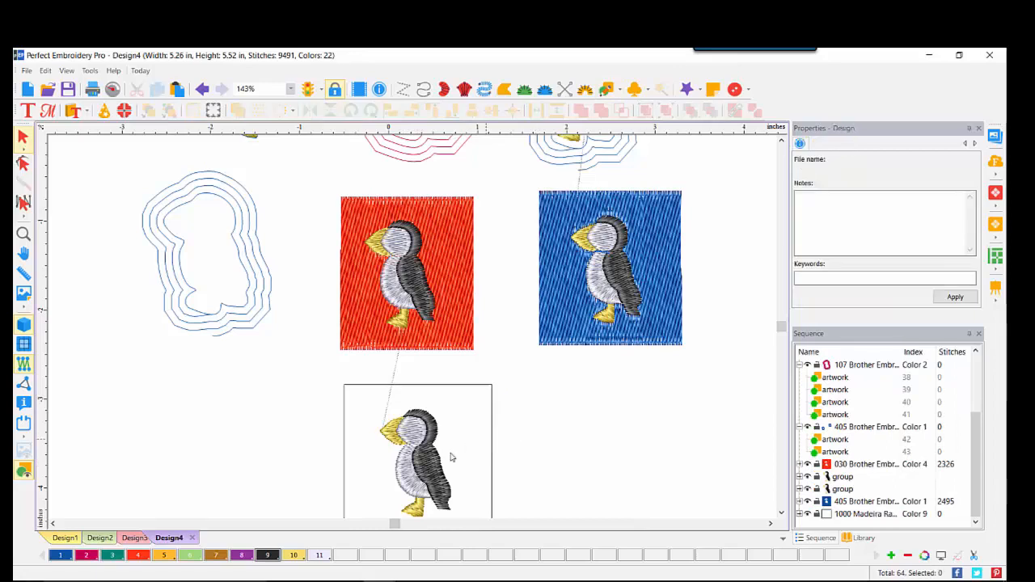
{"action": "left_click", "coordinate": [411, 475]}
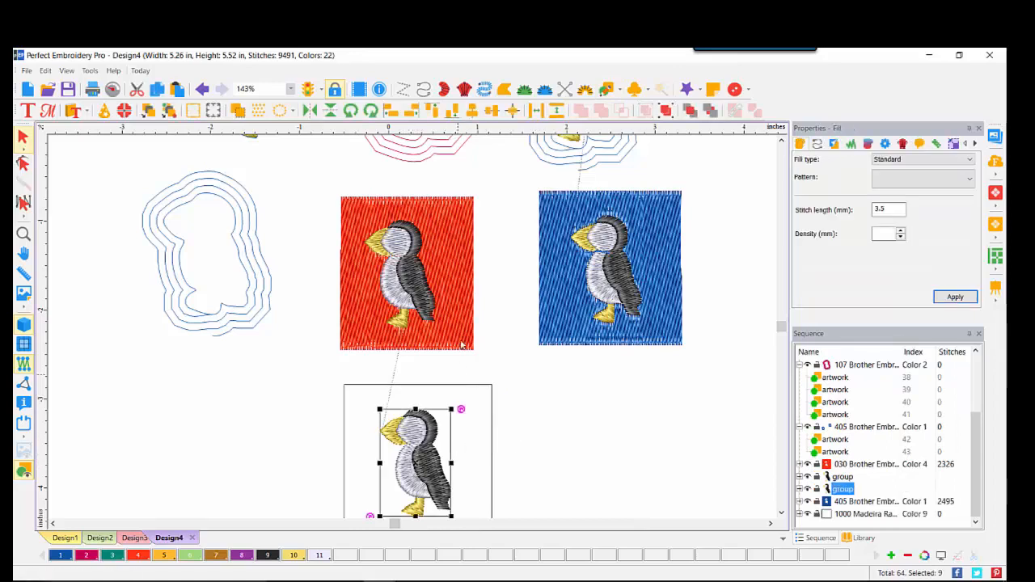
{"action": "left_click", "coordinate": [689, 111]}
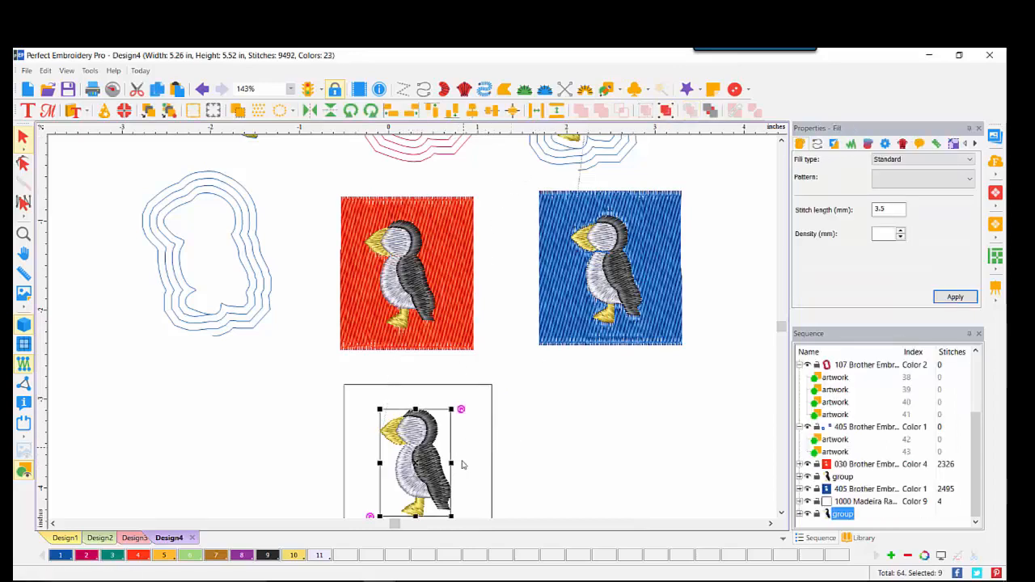
Convert the rectangle behind the copied bird to a Complex Fill and recolor it with Color 3.
{"action": "left_click", "coordinate": [492, 391]}
{"action": "right_click", "coordinate": [492, 391]}
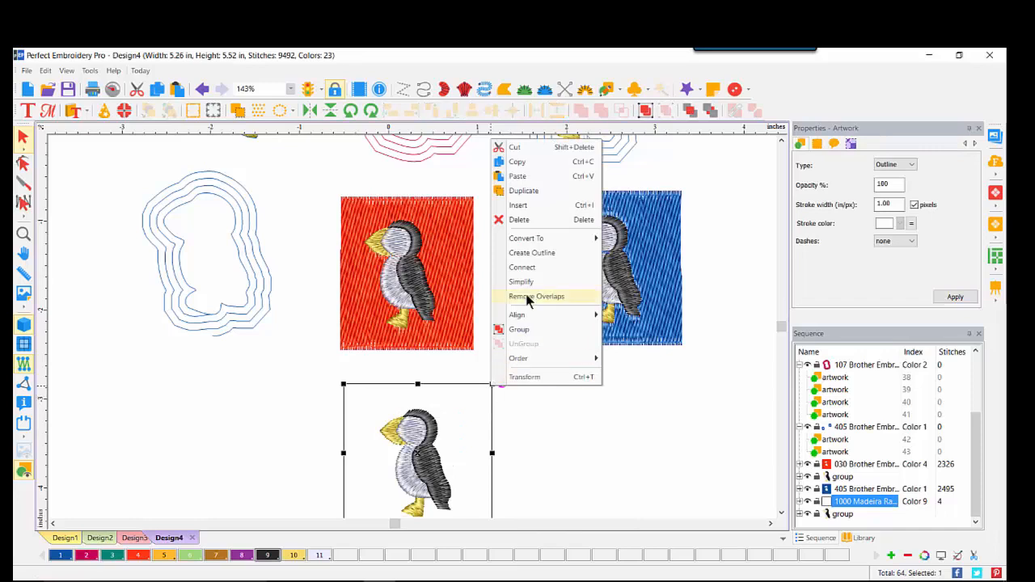
{"action": "mouse_move", "coordinate": [536, 238]}
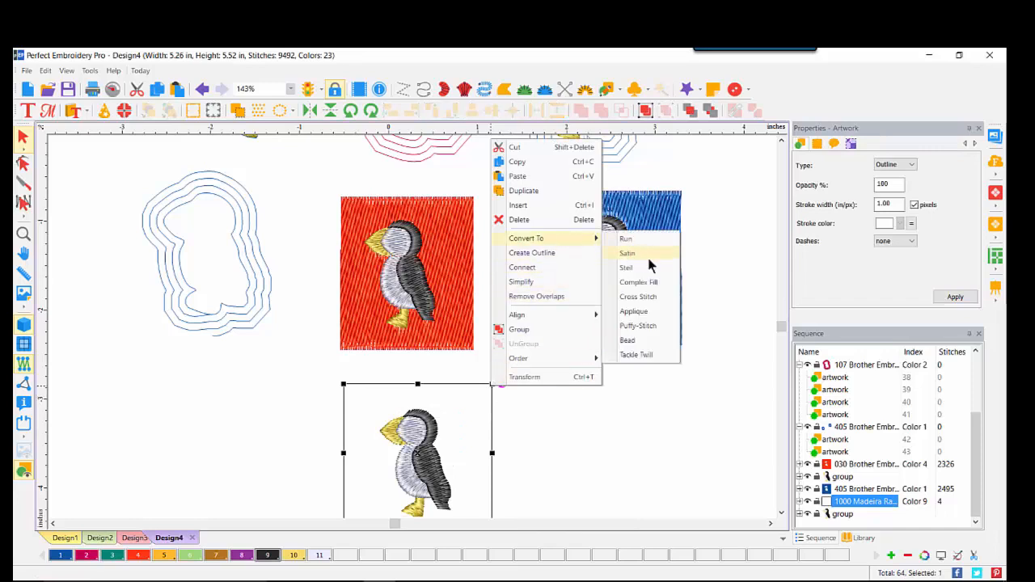
{"action": "left_click", "coordinate": [642, 284]}
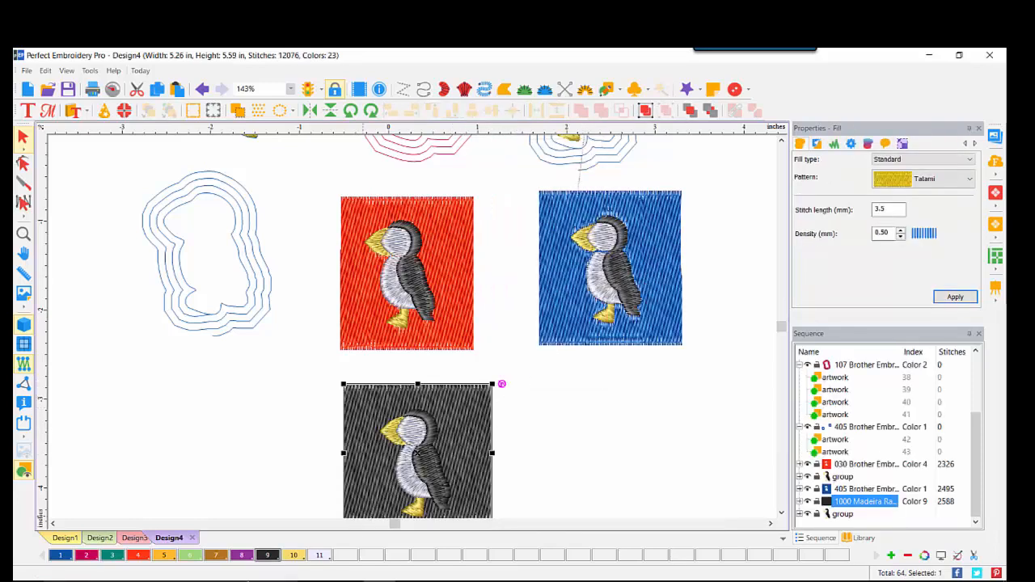
{"action": "left_click", "coordinate": [112, 555]}
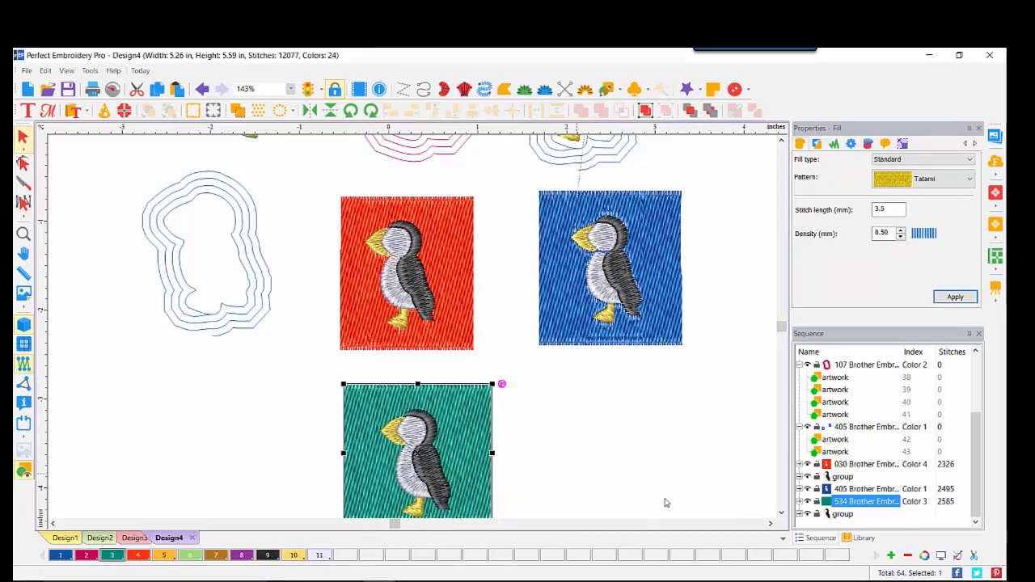
Move the green fill aside to examine the area under the bird, and undo the move.
{"action": "left_click", "coordinate": [781, 512]}
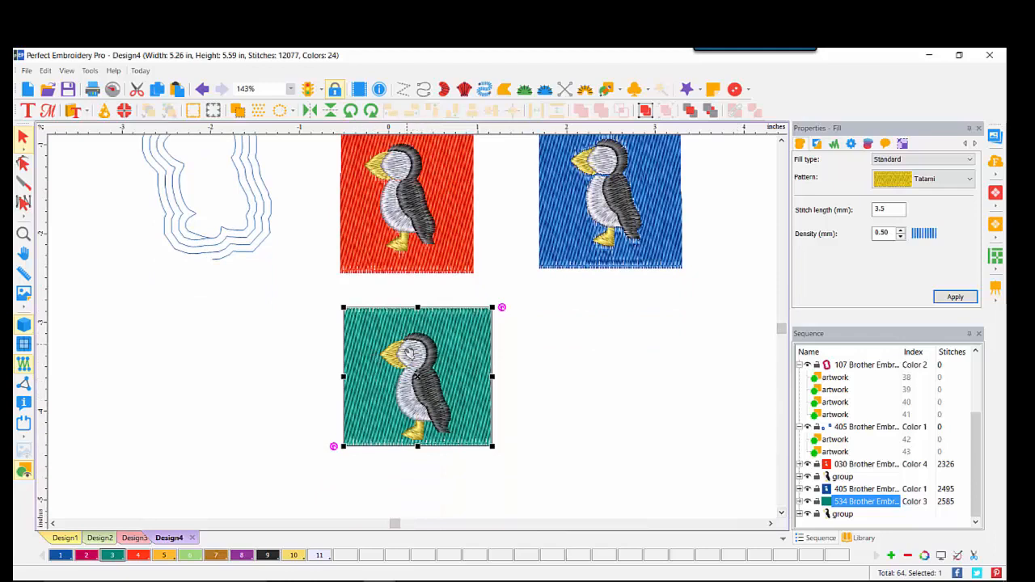
{"action": "left_click", "coordinate": [548, 338]}
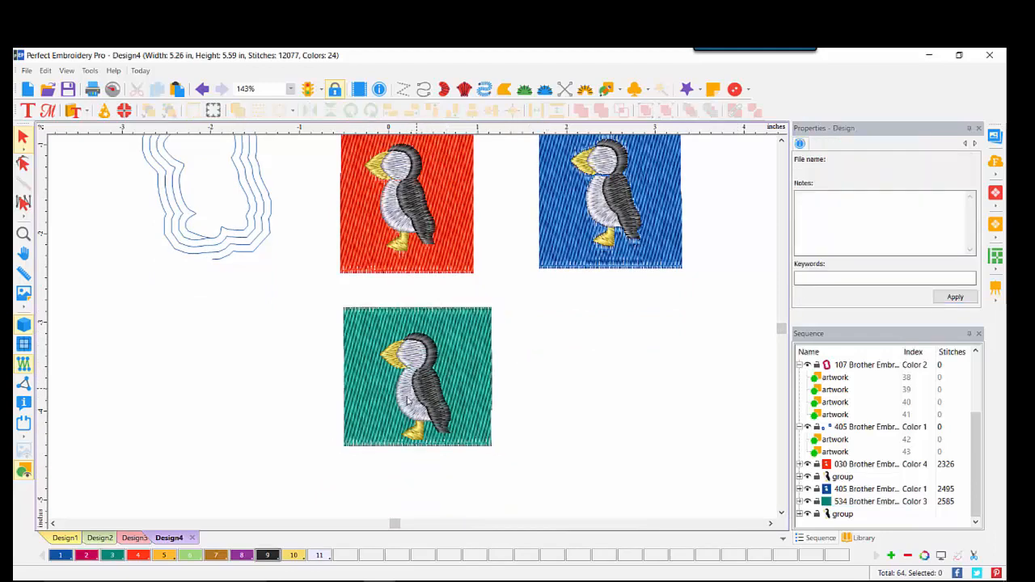
{"action": "left_click_drag", "start_coordinate": [412, 388], "coordinate": [595, 373]}
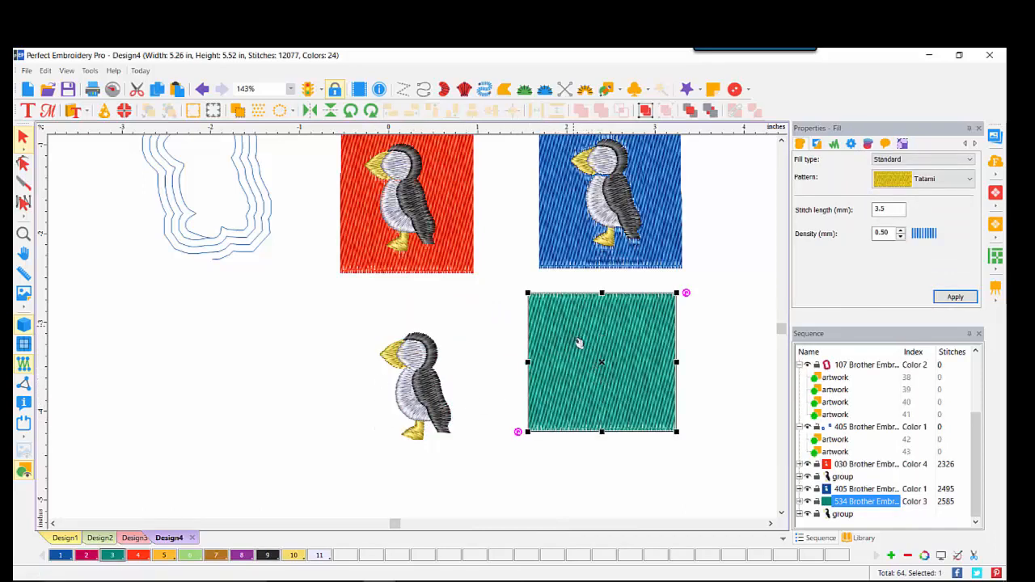
{"action": "left_click", "coordinate": [202, 89]}
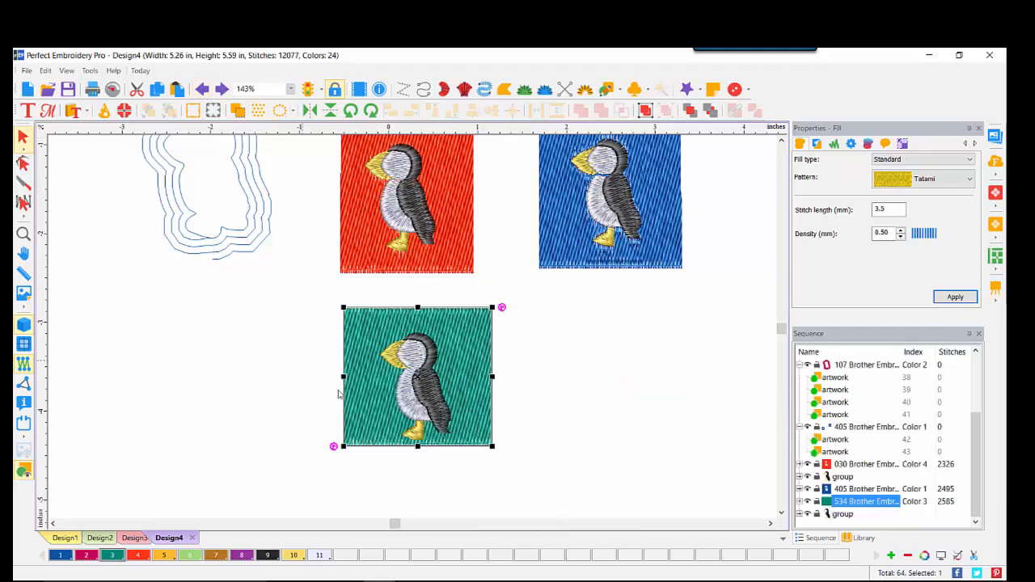
Select the bird group on the green fill and remove the overlaps beneath it.
{"action": "left_click", "coordinate": [601, 337]}
{"action": "left_click", "coordinate": [415, 358]}
{"action": "left_click", "coordinate": [842, 515]}
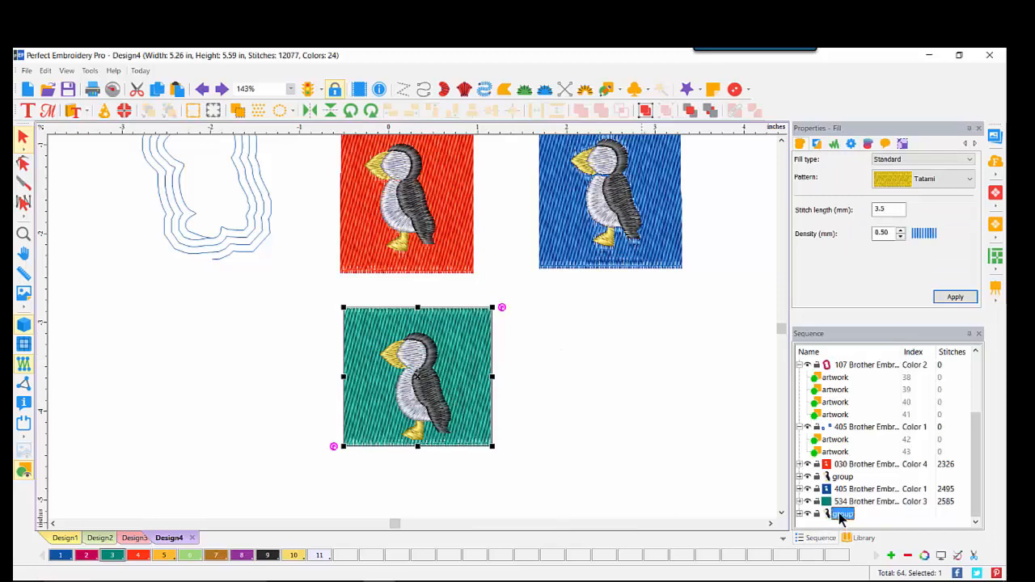
{"action": "right_click", "coordinate": [420, 391]}
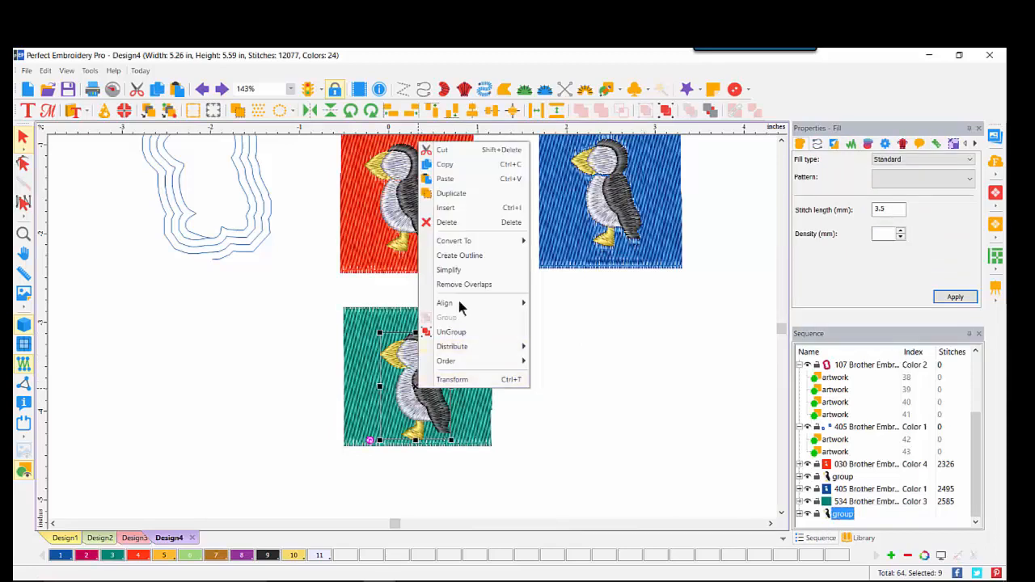
{"action": "left_click", "coordinate": [463, 286]}
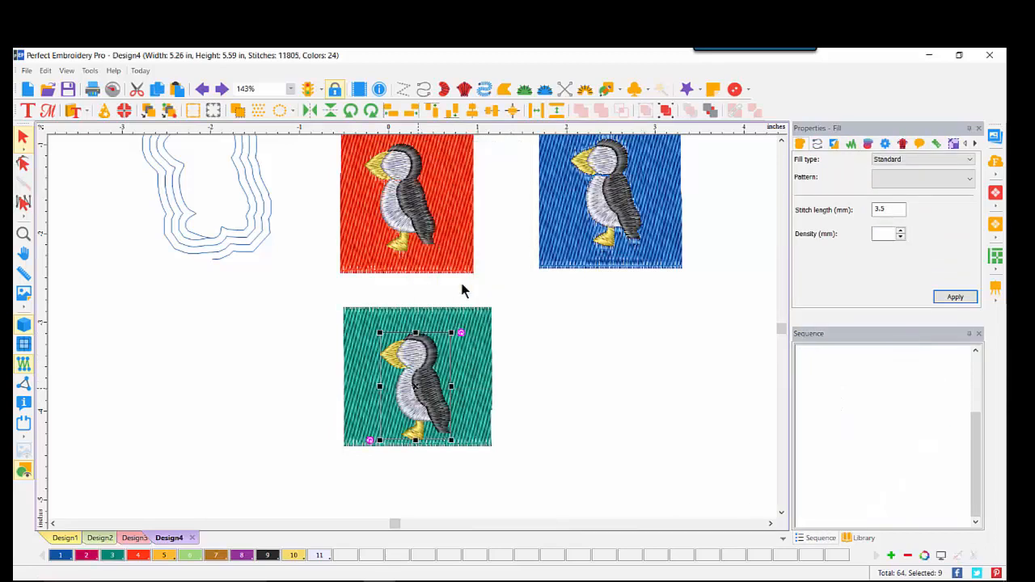
Move the bird off the green fill to examine the knocked-out area, and undo the move.
{"action": "left_click_drag", "start_coordinate": [422, 389], "coordinate": [572, 381]}
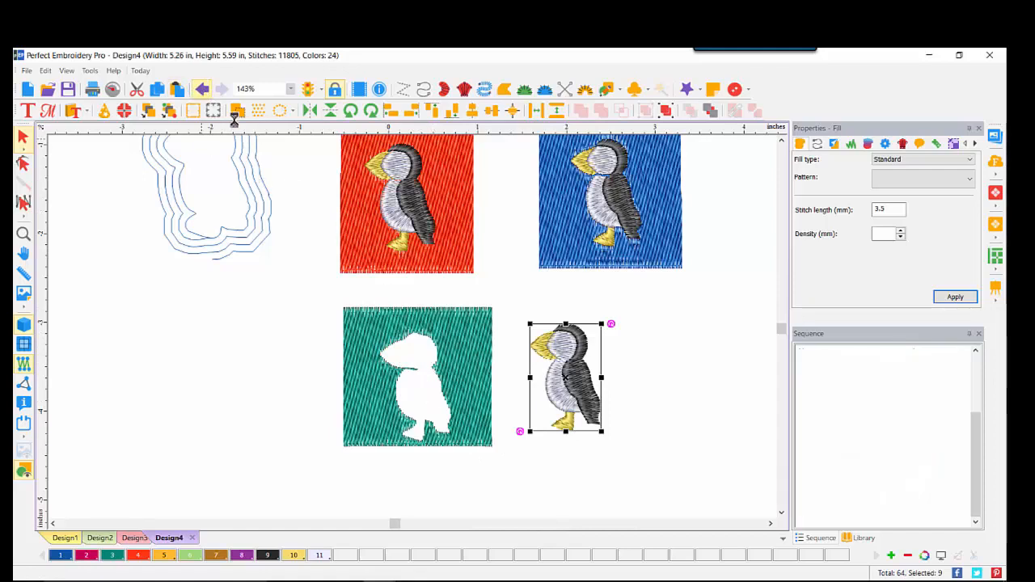
{"action": "left_click", "coordinate": [202, 90]}
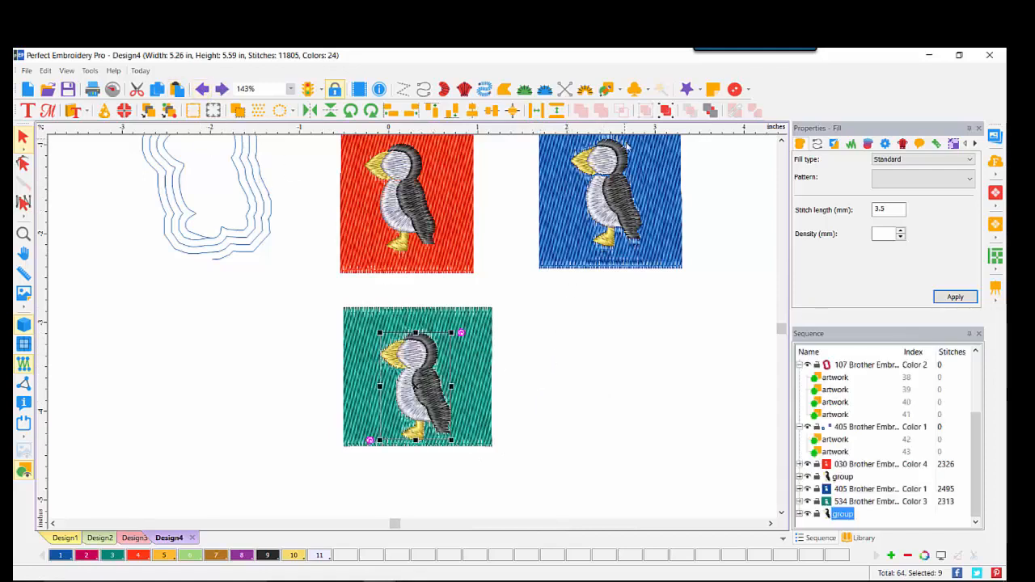
Examine the stitches closely where the bird meets the green fill, and select the red fill to compare.
{"action": "left_click", "coordinate": [23, 234]}
{"action": "left_click", "coordinate": [451, 385]}
{"action": "left_click", "coordinate": [438, 394]}
{"action": "left_click", "coordinate": [411, 346]}
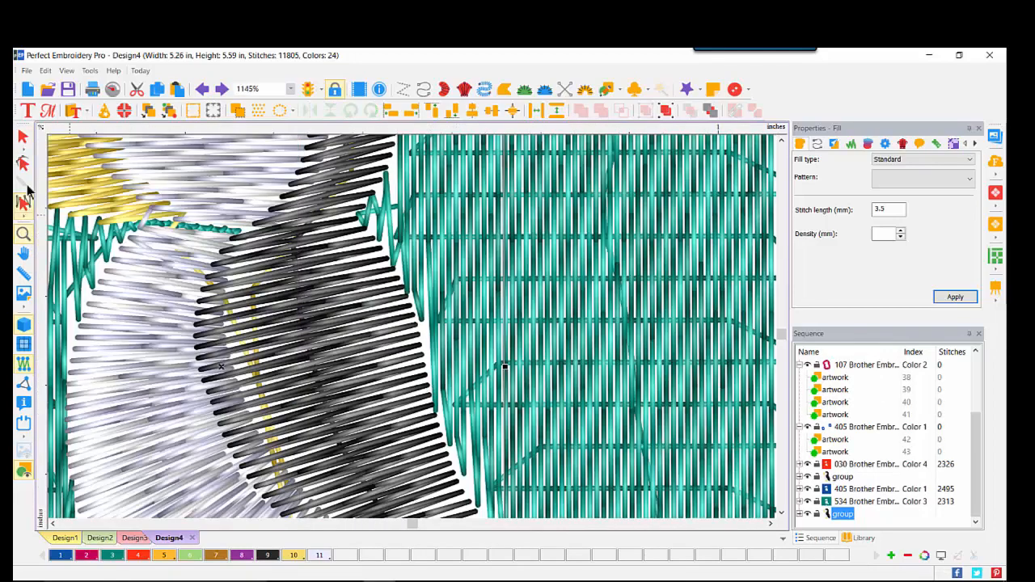
{"action": "left_click", "coordinate": [22, 136]}
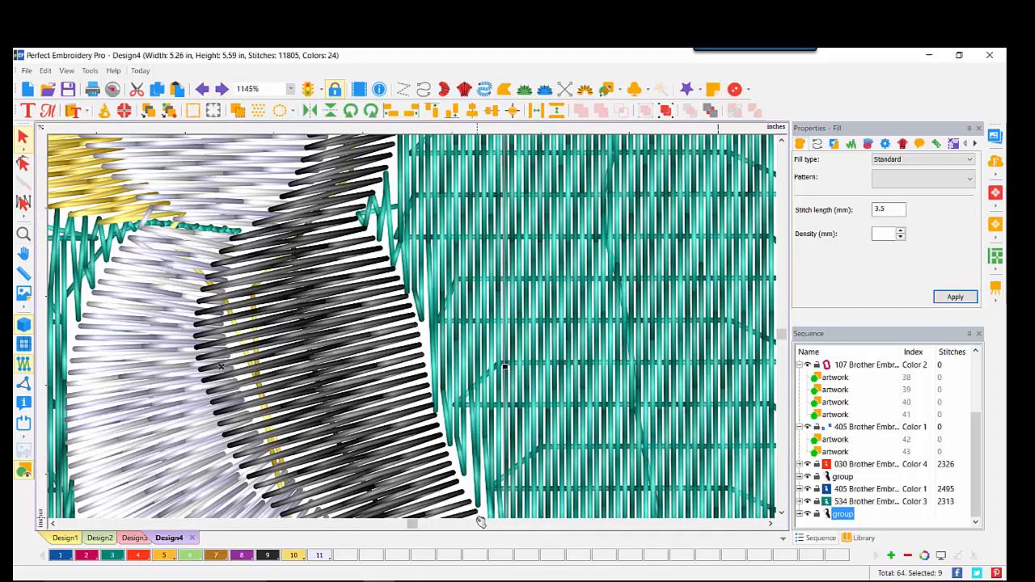
{"action": "right_click", "coordinate": [467, 346]}
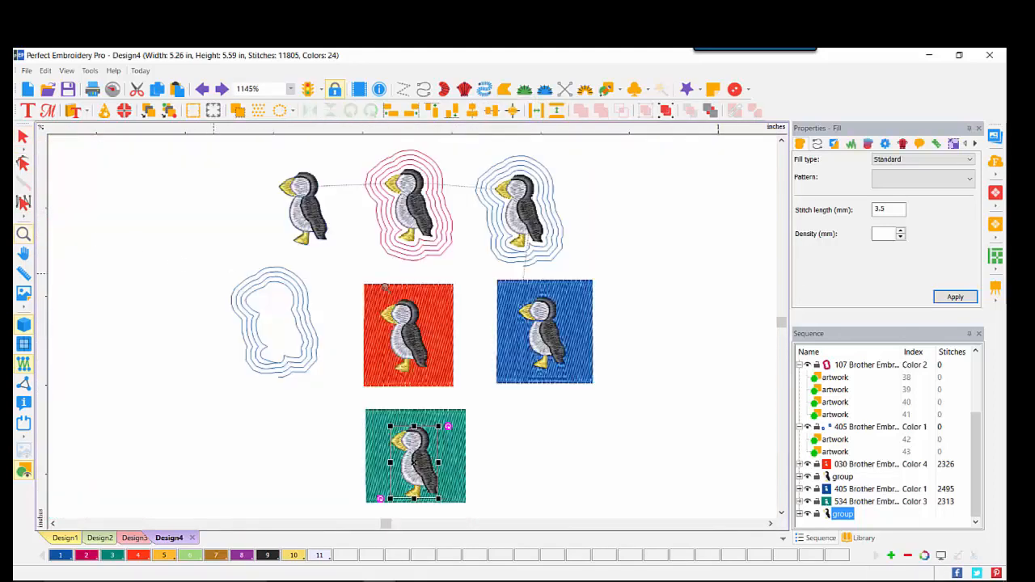
{"action": "left_click", "coordinate": [23, 137]}
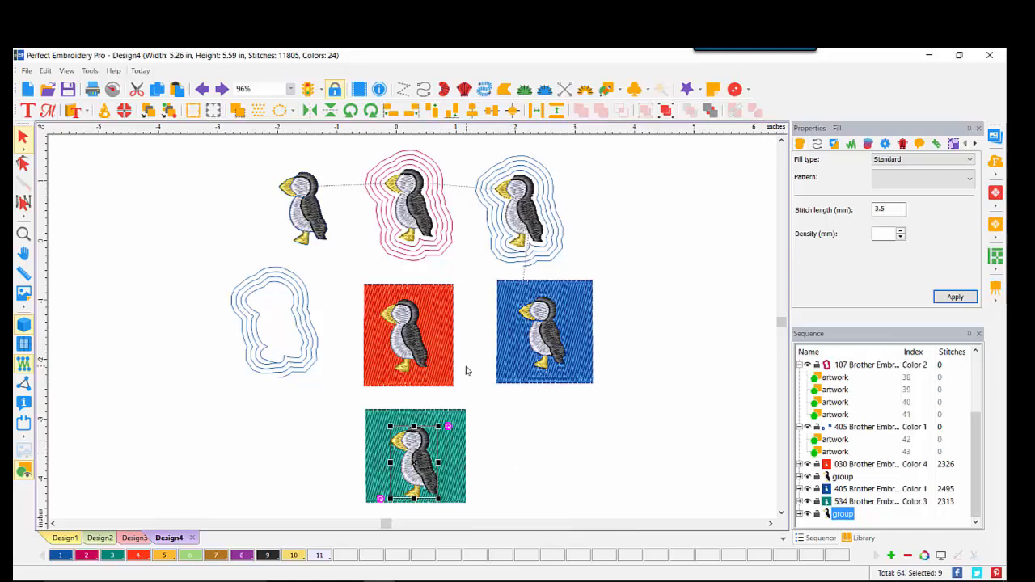
{"action": "left_click", "coordinate": [430, 379]}
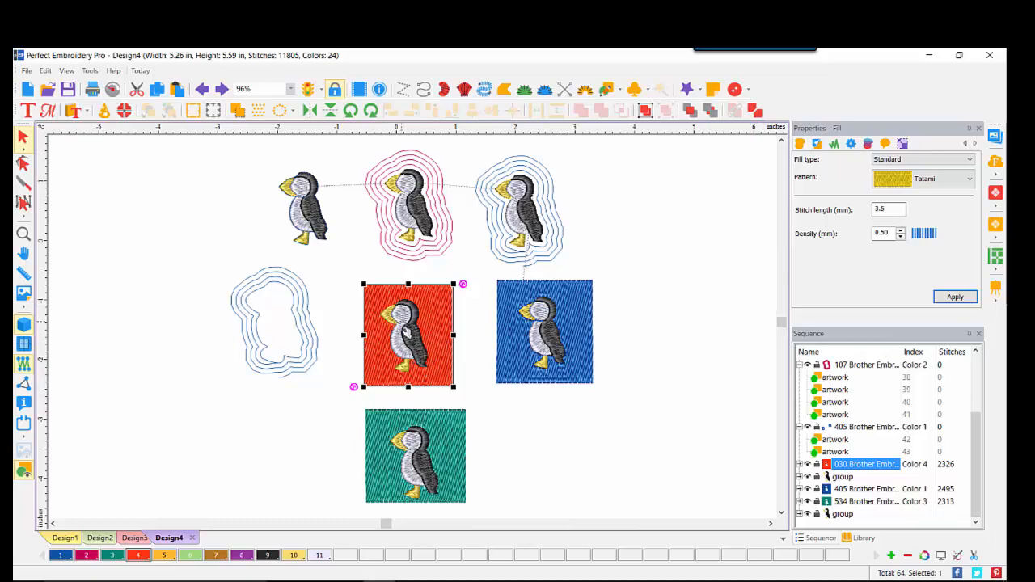
Deselect the fill and open the design file 2 Puffin quilt.c2s.
{"action": "left_click", "coordinate": [584, 458]}
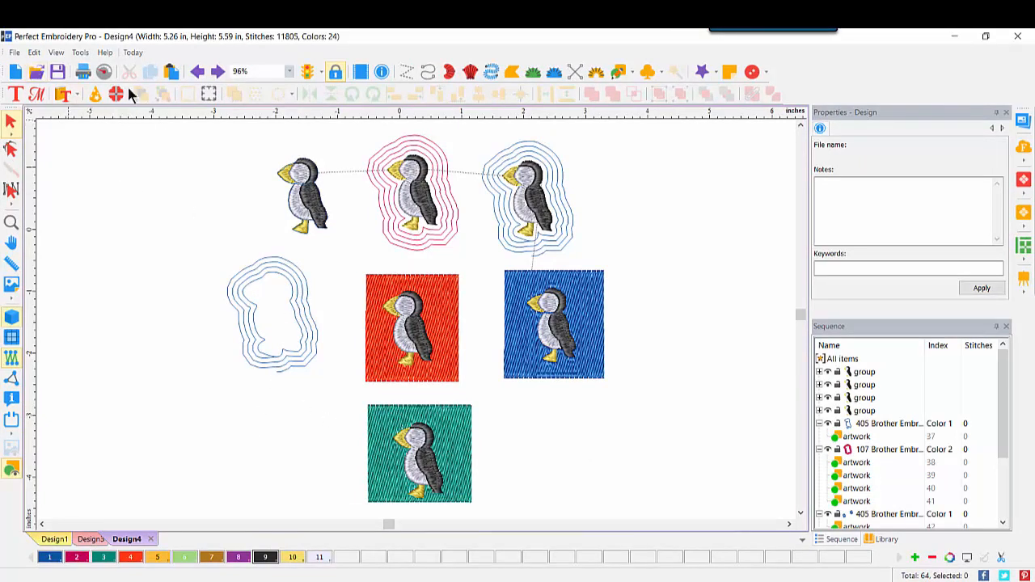
{"action": "left_click", "coordinate": [37, 73]}
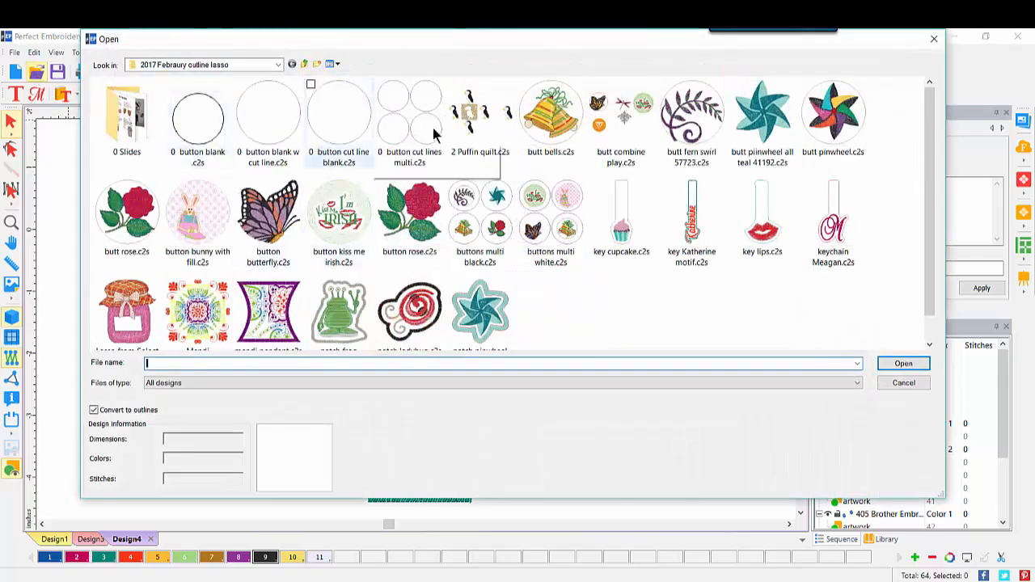
{"action": "double_click", "coordinate": [443, 147]}
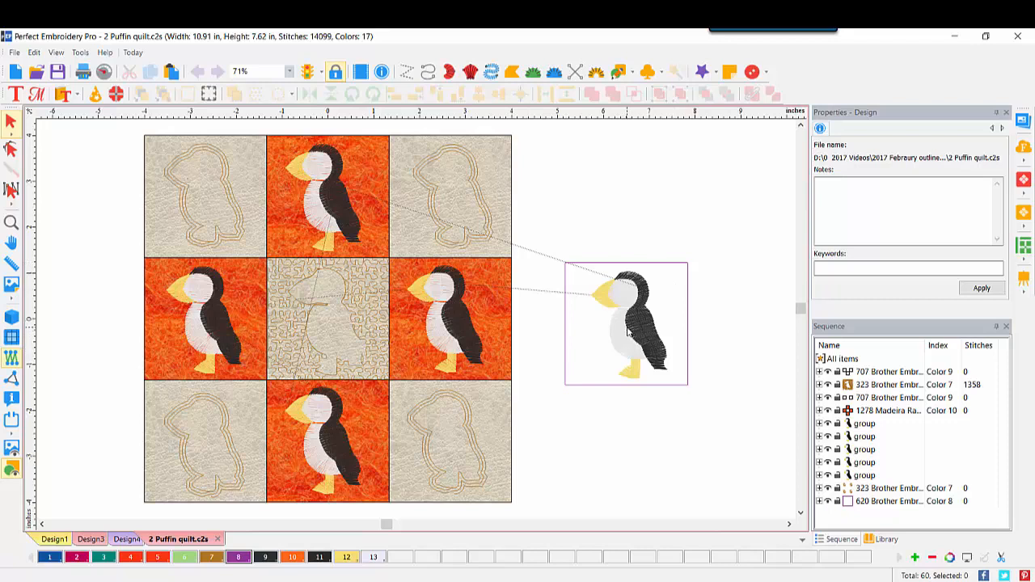
Create an outline at distance 0 around the separate puffin beside the quilt, and move the puffin below its square.
{"action": "left_click", "coordinate": [628, 332]}
{"action": "right_click", "coordinate": [637, 337]}
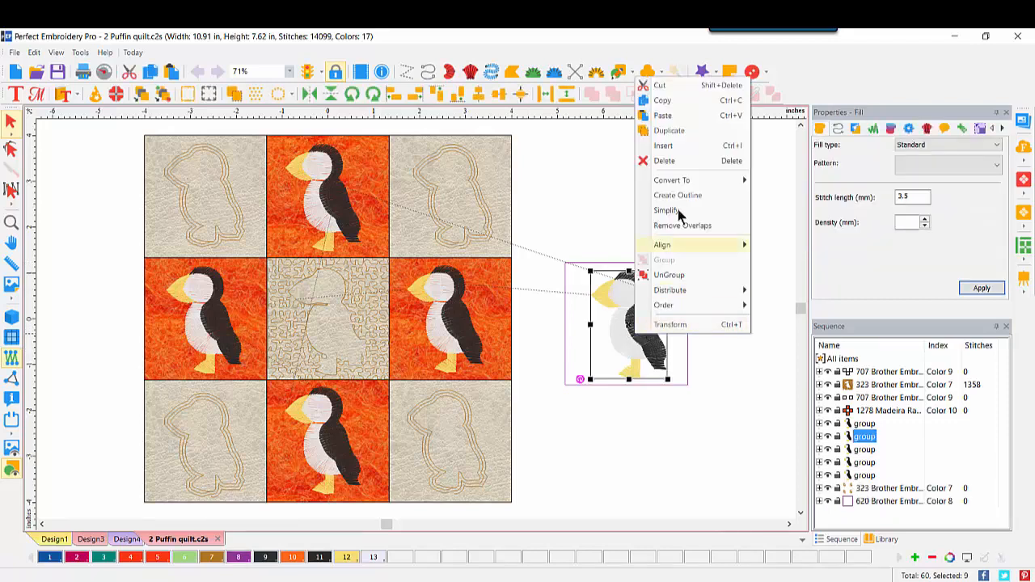
{"action": "left_click", "coordinate": [682, 196]}
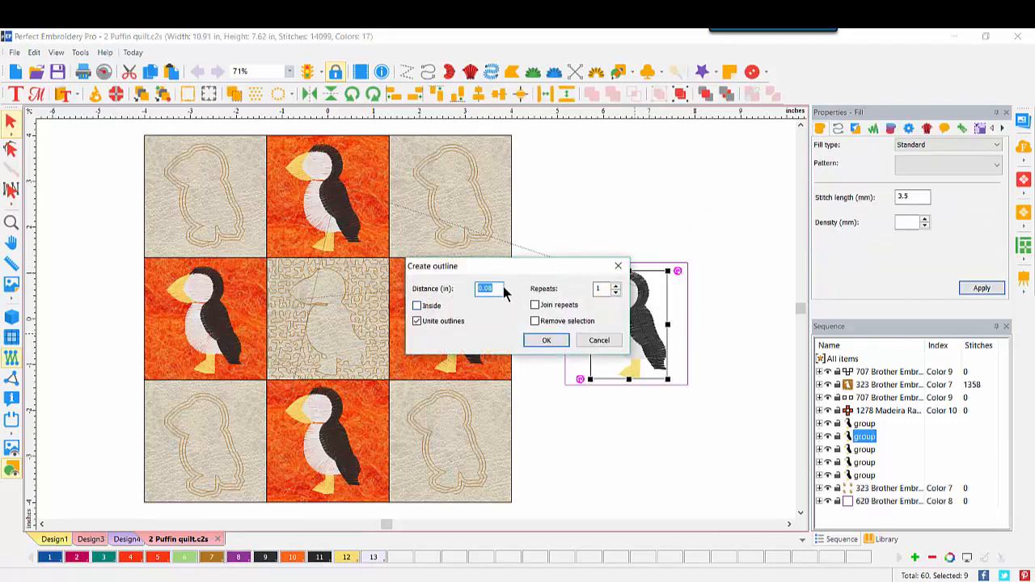
{"action": "type", "text": "0"}
{"action": "left_click", "coordinate": [538, 341]}
{"action": "left_click_drag", "start_coordinate": [627, 332], "coordinate": [611, 475]}
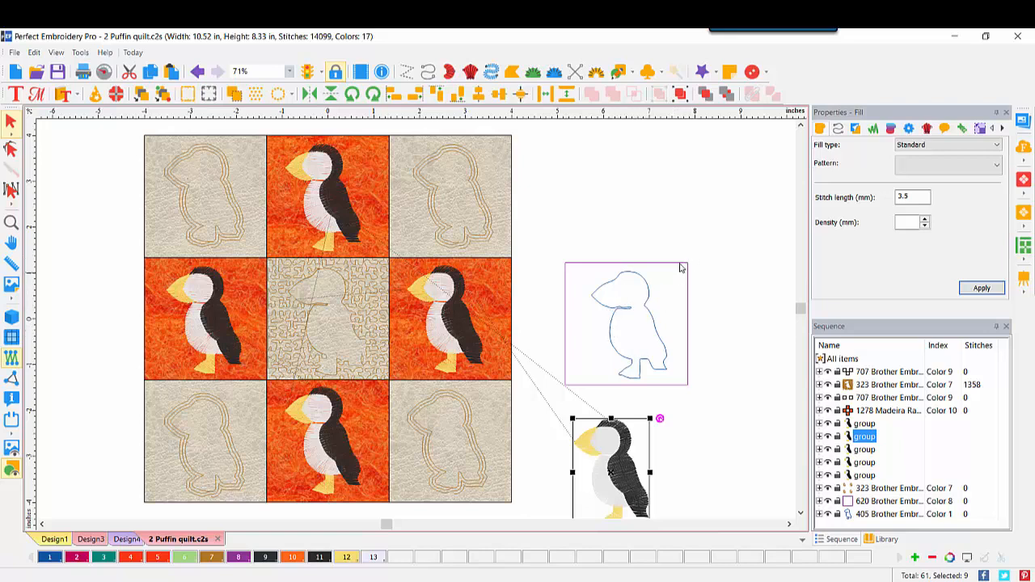
Combine the square and the puffin outline into one shape and convert it to a Complex Fill.
{"action": "left_click_drag", "start_coordinate": [550, 226], "coordinate": [712, 401]}
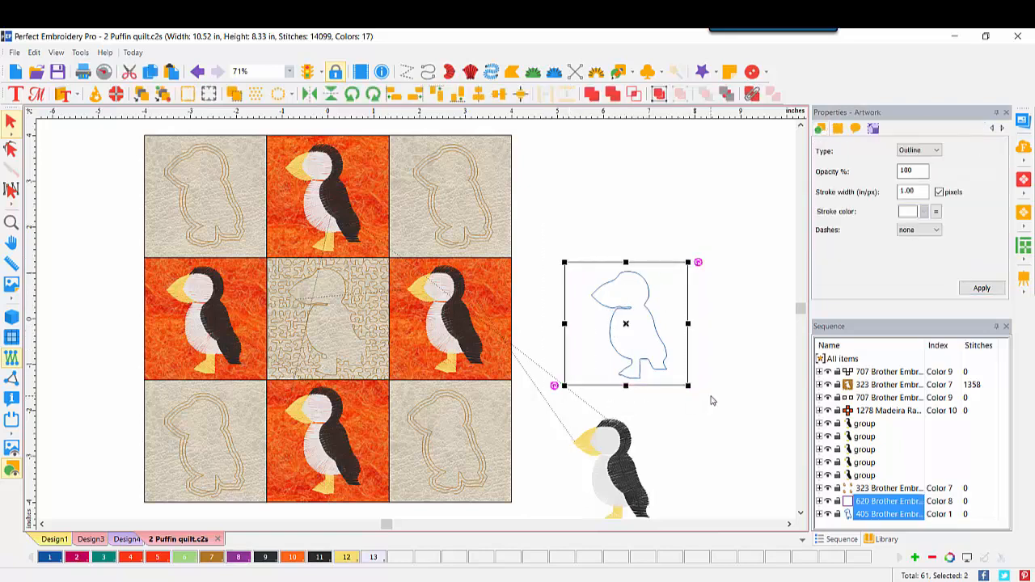
{"action": "left_click", "coordinate": [752, 96]}
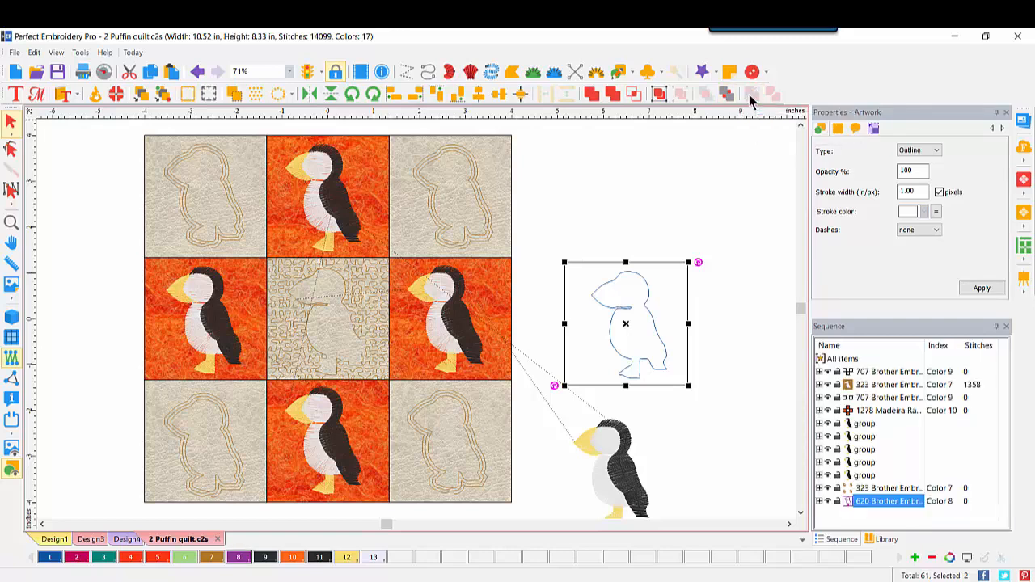
{"action": "right_click", "coordinate": [649, 311]}
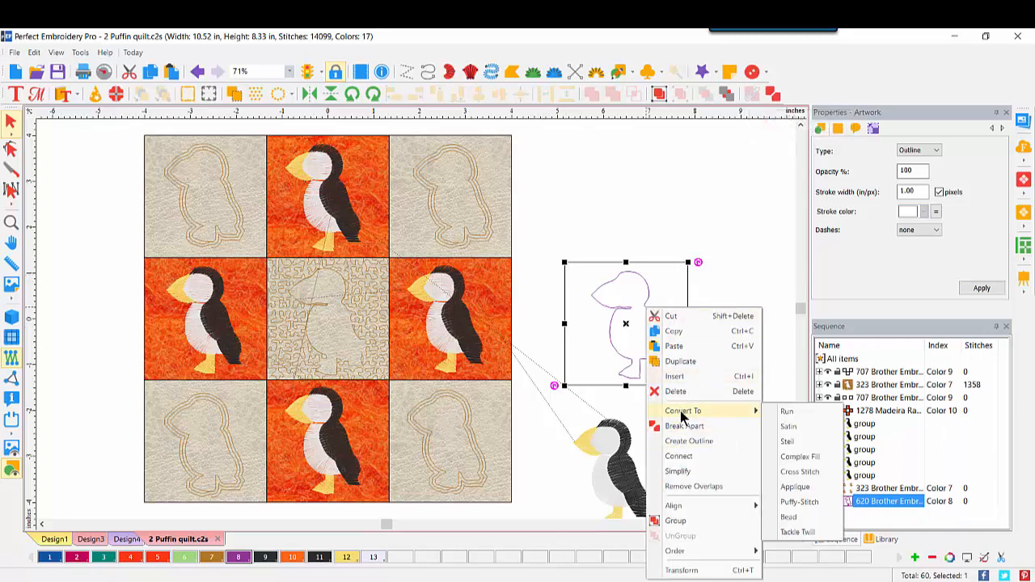
{"action": "left_click", "coordinate": [797, 456]}
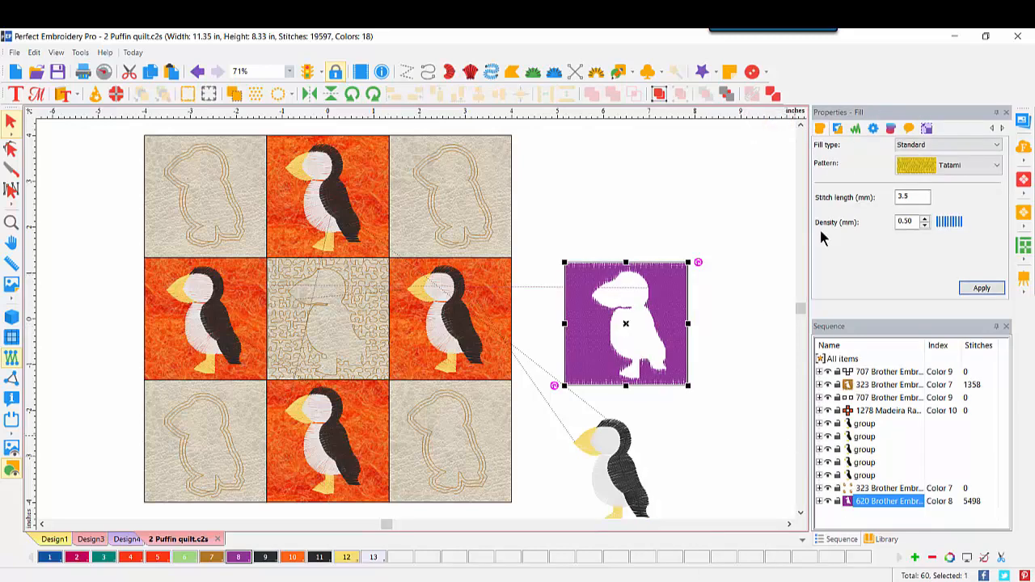
Change the purple fill around the puffin shape to Stippling with the Hilbert pattern.
{"action": "left_click", "coordinate": [998, 146]}
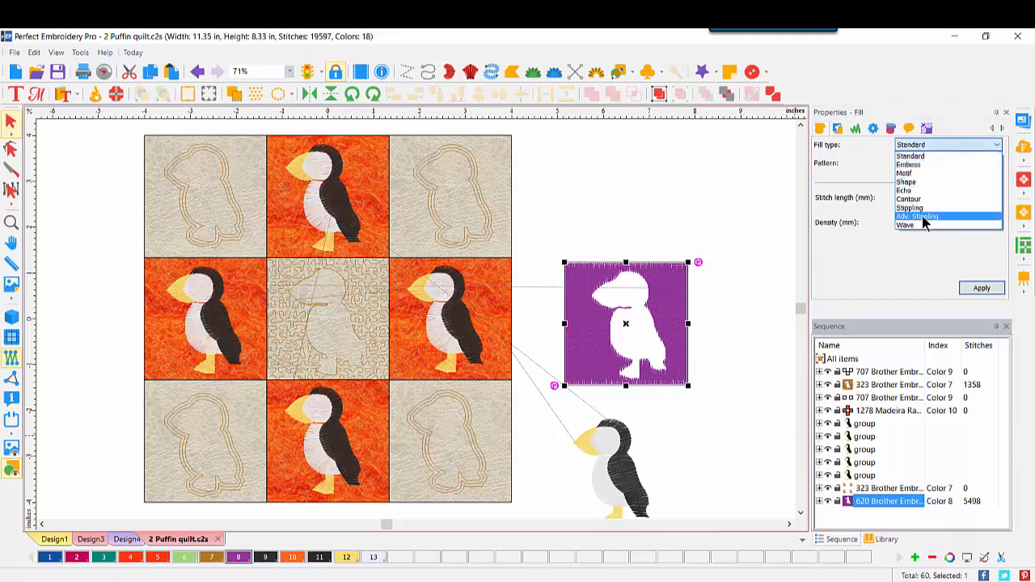
{"action": "left_click", "coordinate": [926, 209]}
{"action": "left_click", "coordinate": [976, 163]}
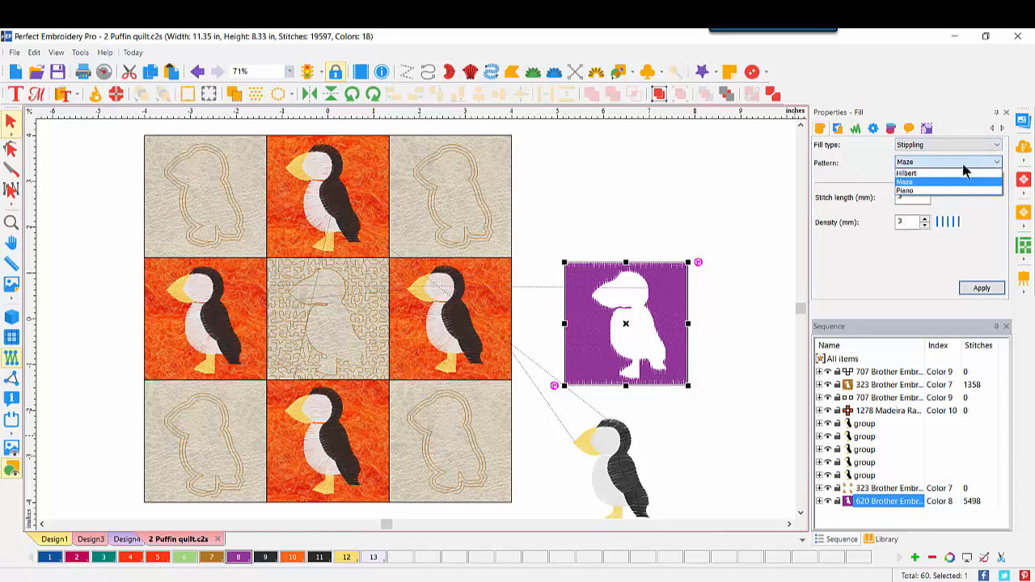
{"action": "left_click", "coordinate": [945, 173]}
{"action": "left_click", "coordinate": [978, 288]}
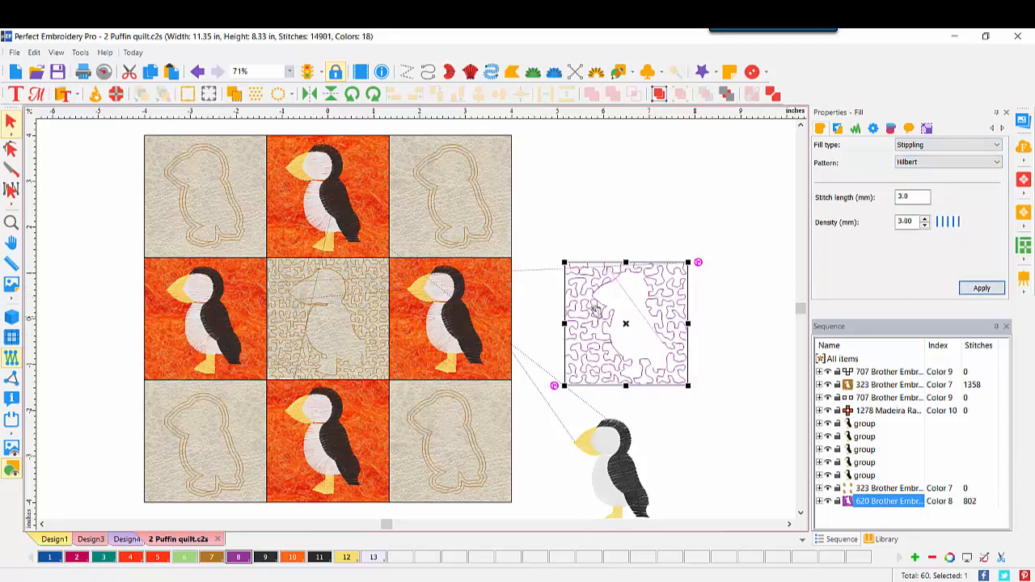
Set the density of the stippled square to 2 mm.
{"action": "double_click", "coordinate": [916, 222]}
{"action": "type", "text": "2"}
{"action": "left_click", "coordinate": [986, 292]}
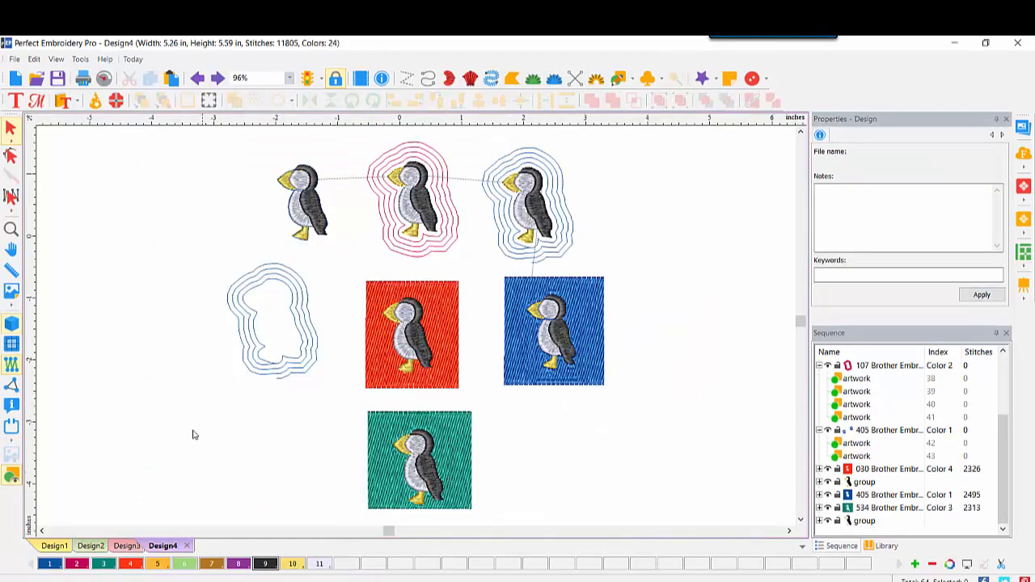
Switch to Design3 and draw a large rectangle artwork beside the lips key chain.
{"action": "left_click", "coordinate": [118, 547]}
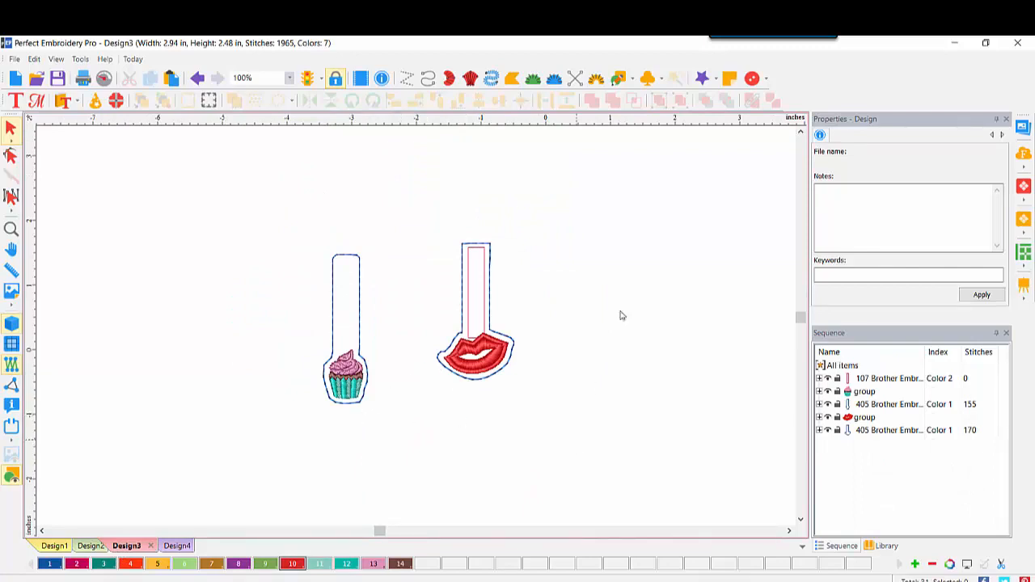
{"action": "left_click", "coordinate": [631, 75]}
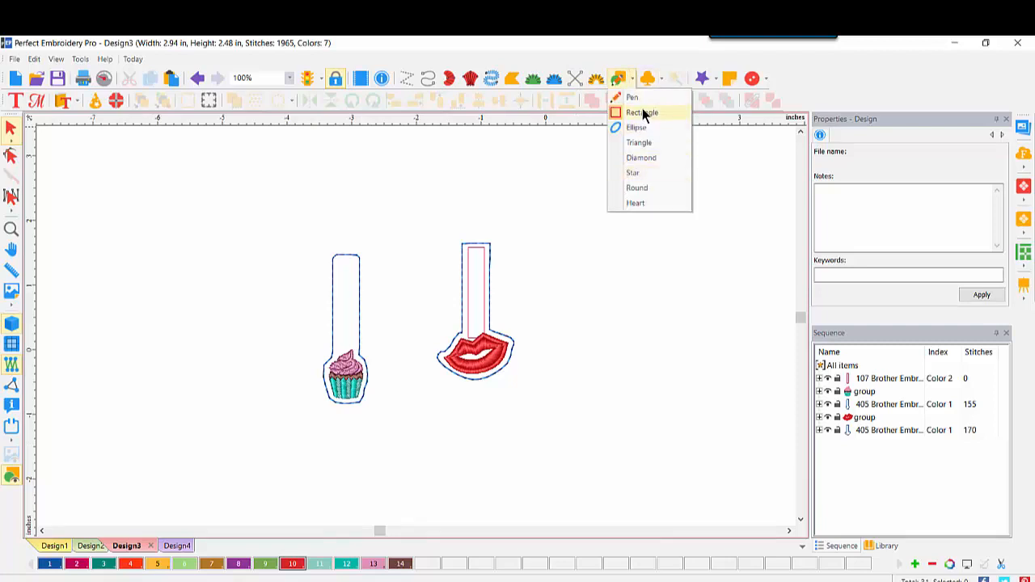
{"action": "left_click", "coordinate": [639, 113]}
{"action": "mouse_move", "coordinate": [535, 240]}
{"action": "left_mouse_down"}
{"action": "mouse_move", "coordinate": [647, 391]}
{"action": "mouse_move", "coordinate": [783, 406]}
{"action": "left_mouse_up"}
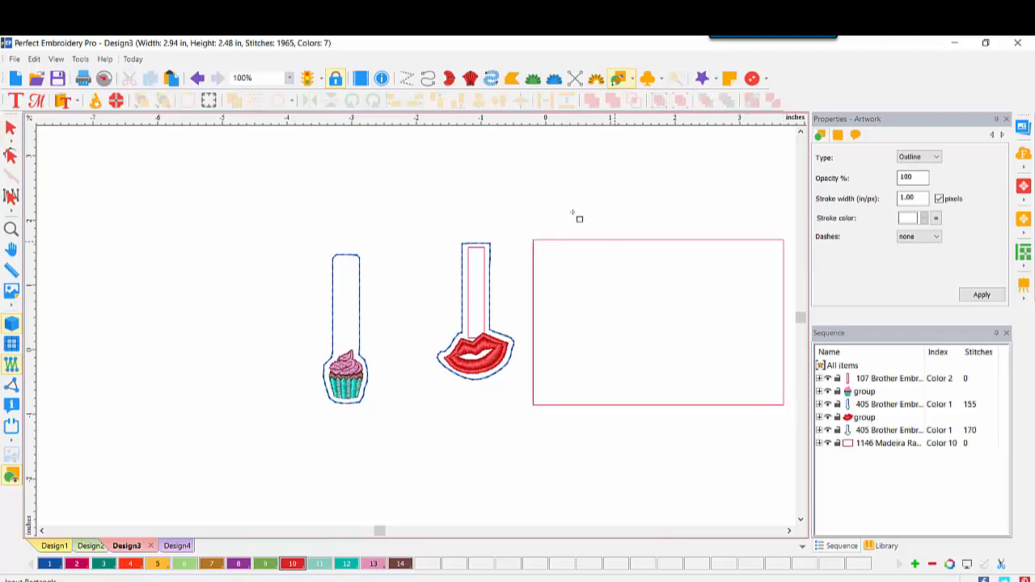
Select the new rectangle and convert it to a Run stitch.
{"action": "left_click", "coordinate": [11, 128]}
{"action": "left_click", "coordinate": [667, 242]}
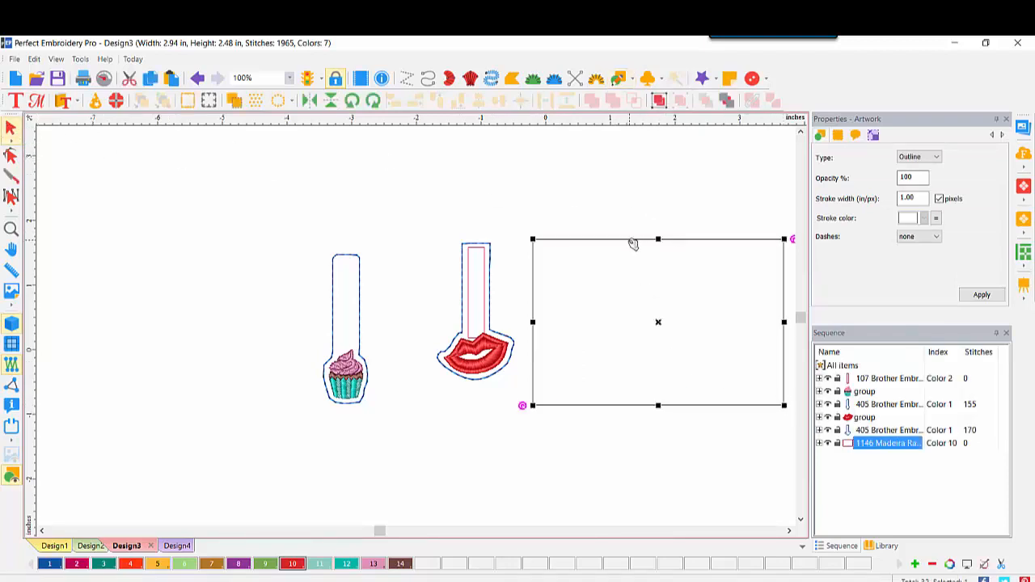
{"action": "right_click", "coordinate": [631, 240]}
{"action": "mouse_move", "coordinate": [662, 340]}
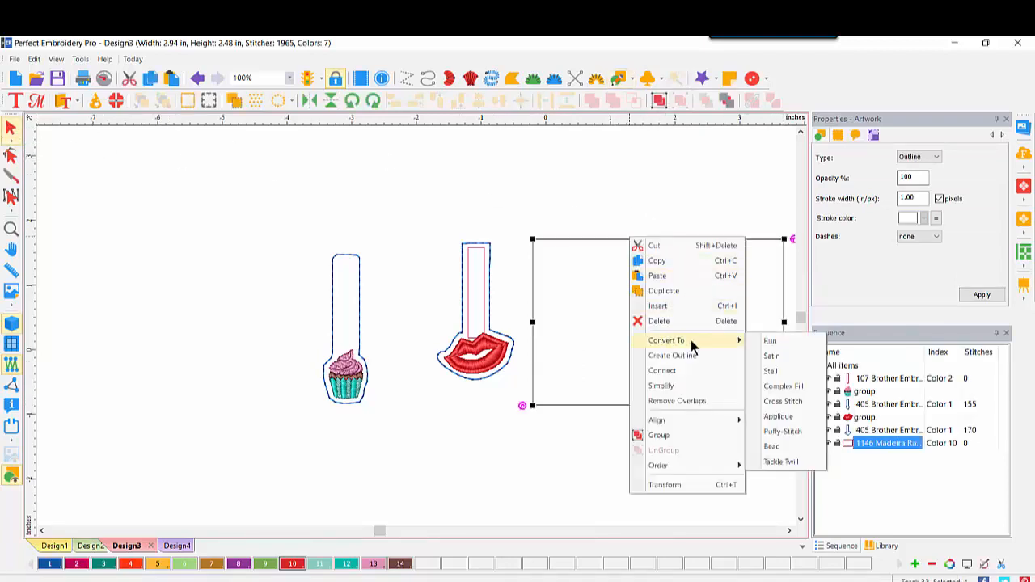
{"action": "left_click", "coordinate": [778, 344]}
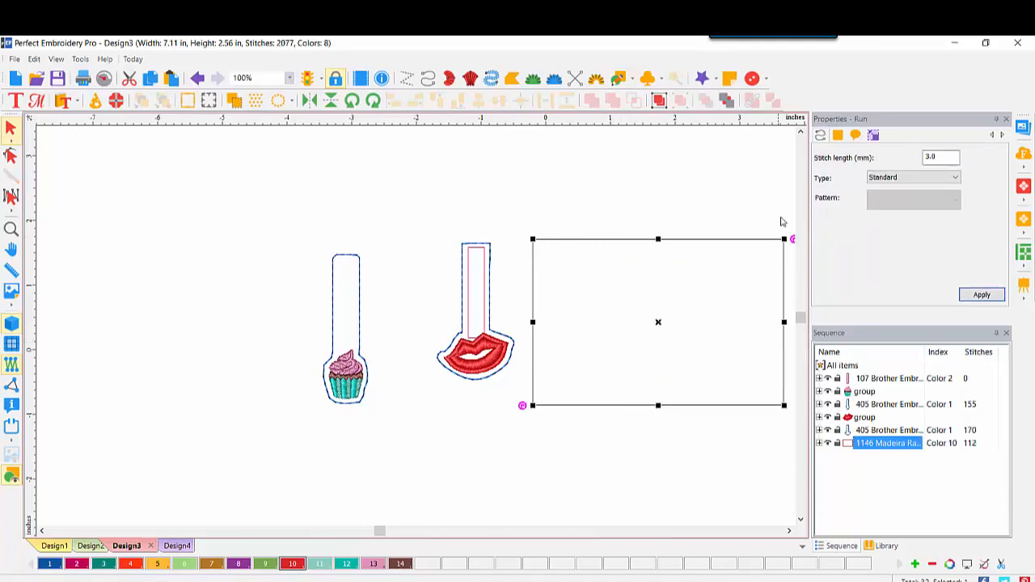
Set the rectangle's run type to Symbol and apply the Cupcake pattern.
{"action": "left_click", "coordinate": [952, 178]}
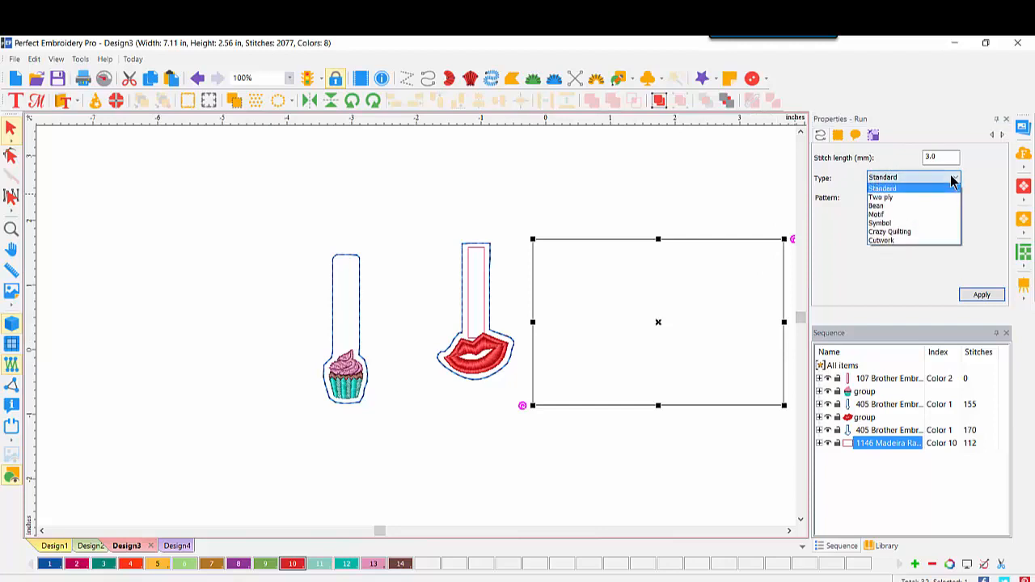
{"action": "left_click", "coordinate": [901, 227]}
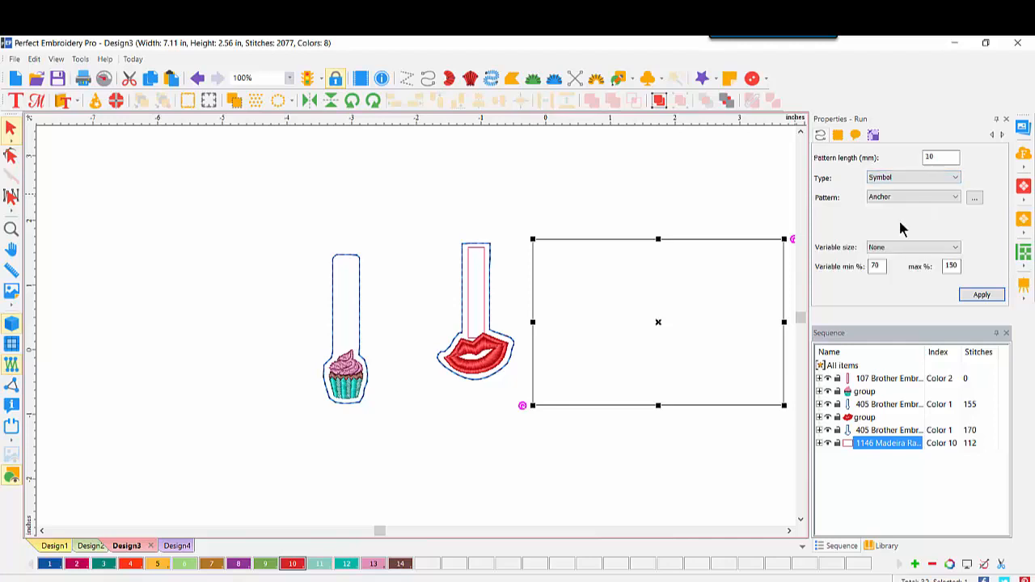
{"action": "left_click", "coordinate": [955, 197]}
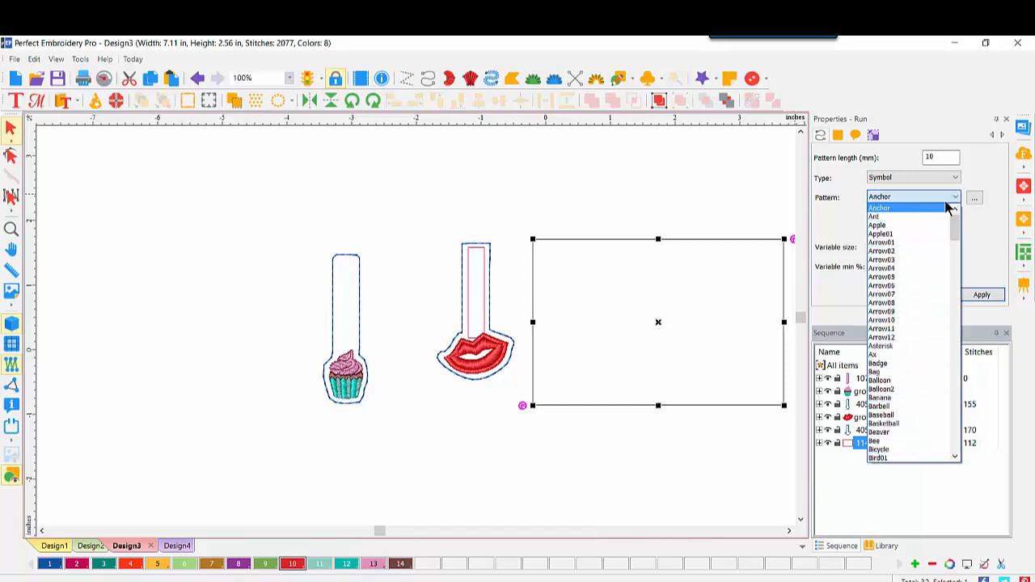
{"action": "left_click", "coordinate": [975, 202]}
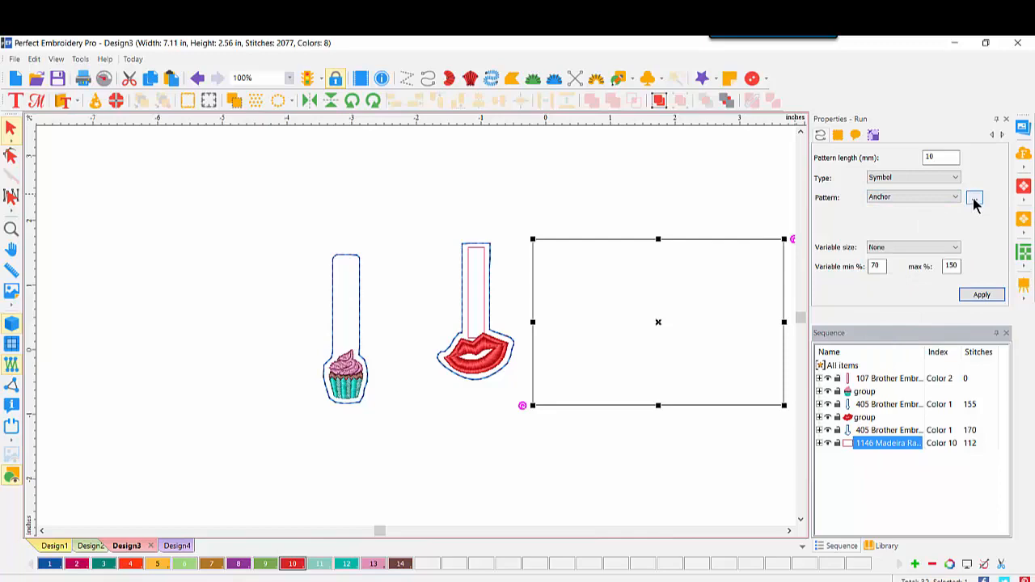
{"action": "left_click", "coordinate": [975, 202]}
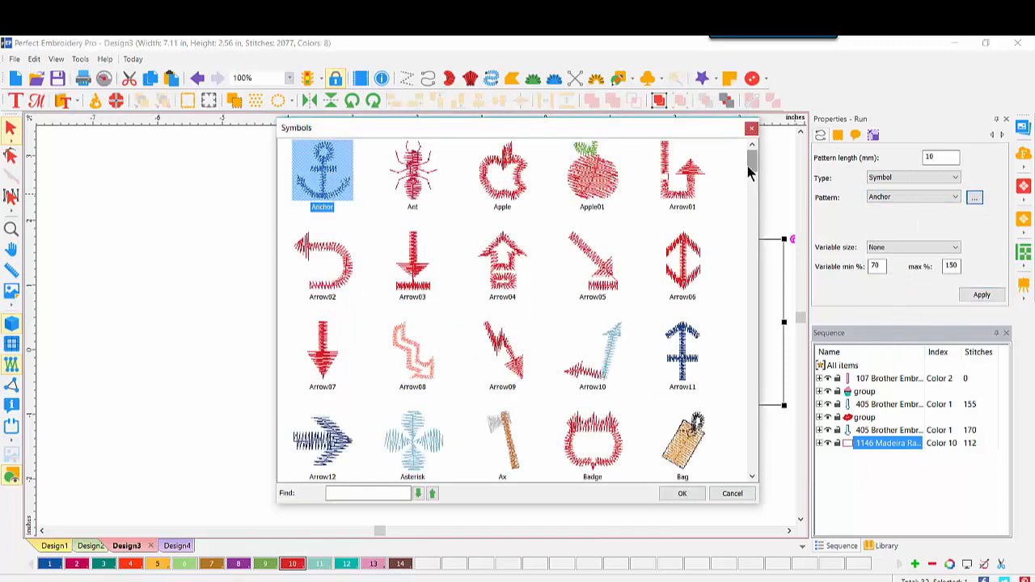
{"action": "left_click_drag", "start_coordinate": [752, 159], "coordinate": [751, 237]}
{"action": "double_click", "coordinate": [496, 304]}
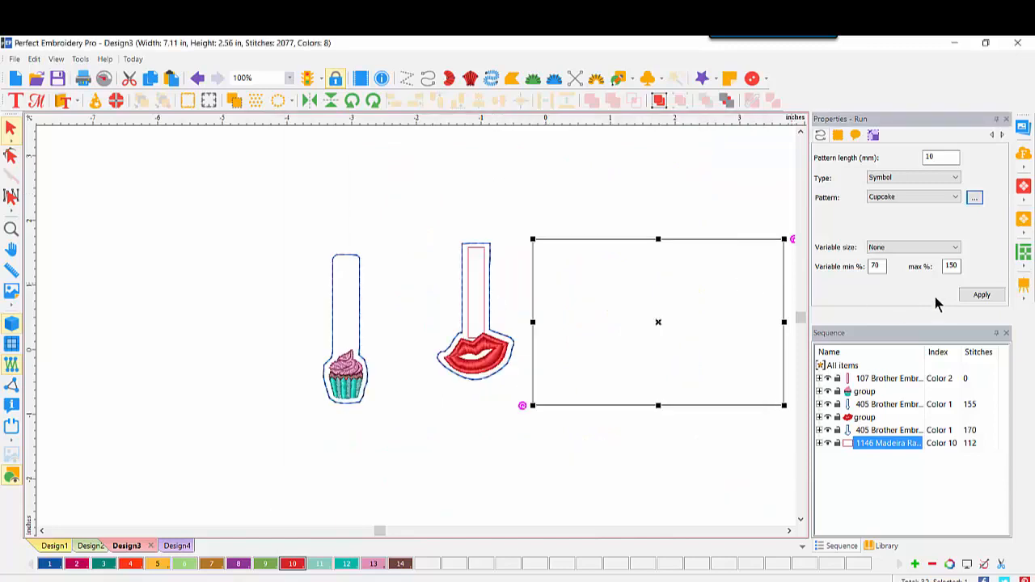
{"action": "left_click", "coordinate": [981, 295]}
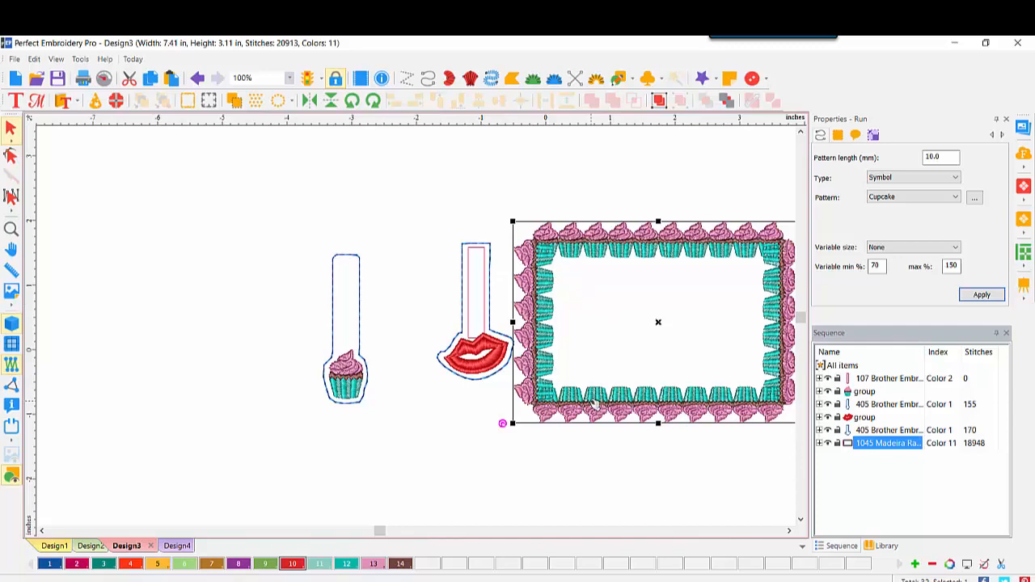
Replace the rectangle's symbol pattern with Cherry01 and apply it.
{"action": "left_click", "coordinate": [974, 198]}
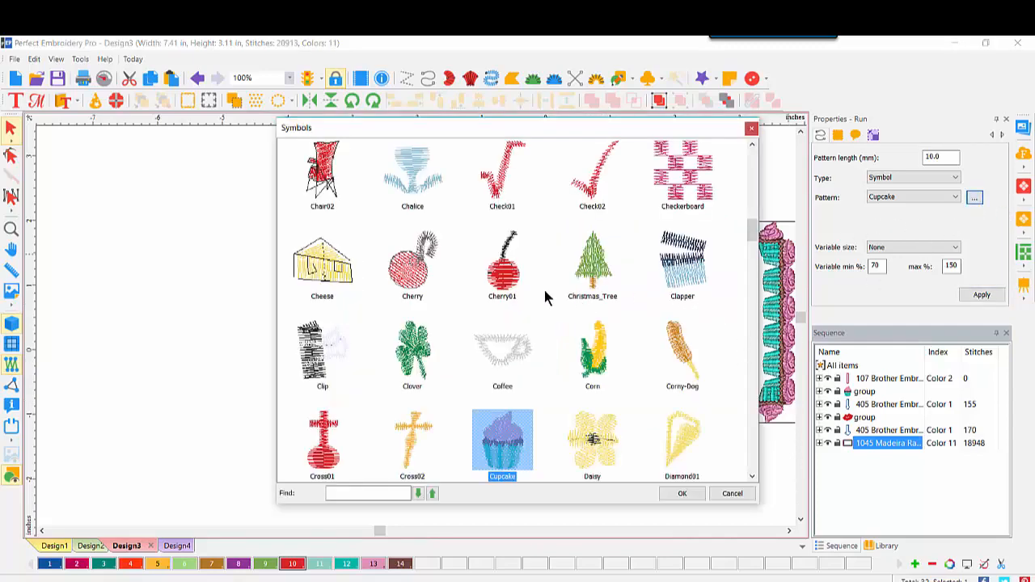
{"action": "double_click", "coordinate": [517, 279]}
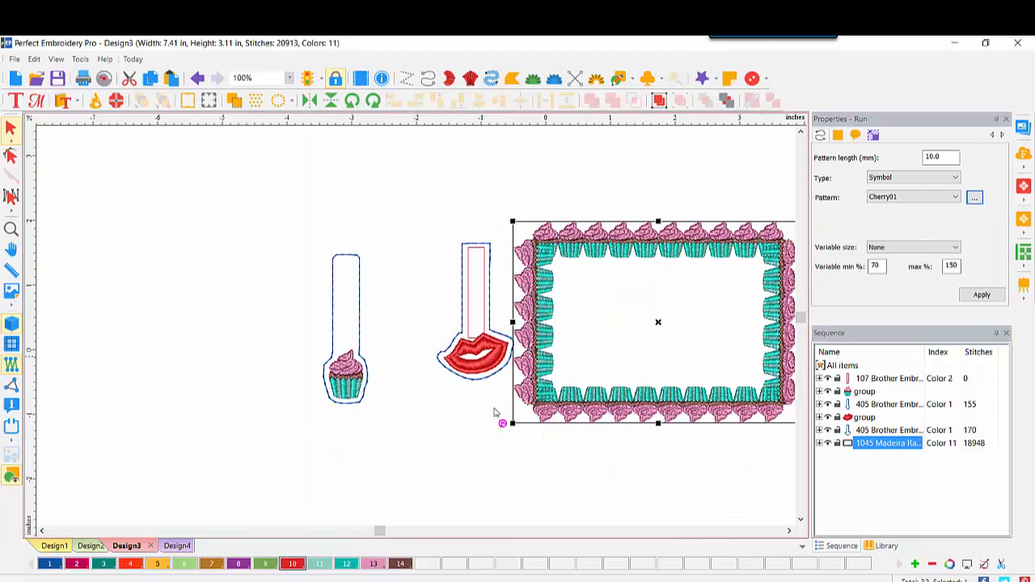
{"action": "left_click", "coordinate": [996, 298]}
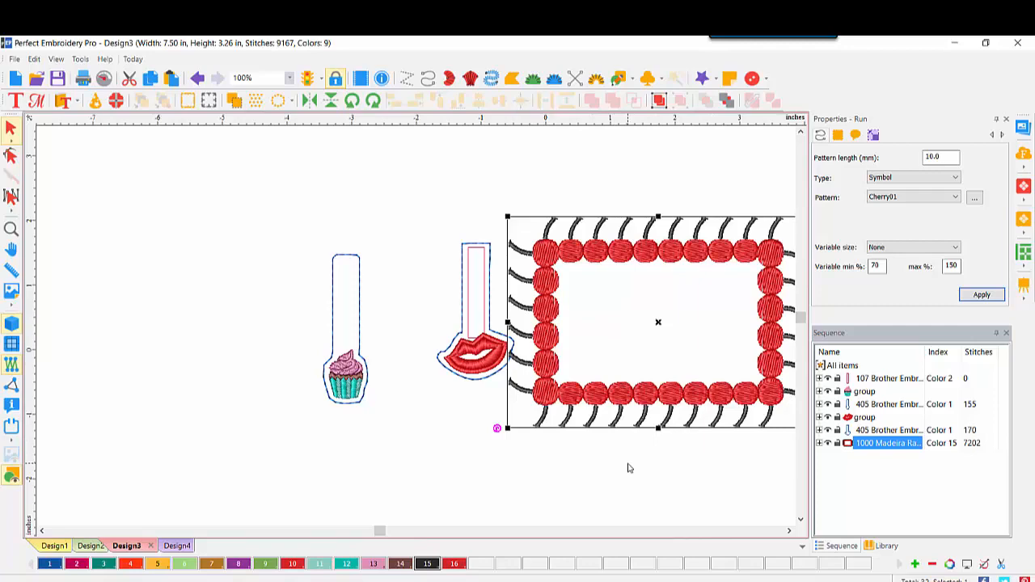
{"action": "left_click", "coordinate": [12, 229]}
{"action": "left_click", "coordinate": [502, 465]}
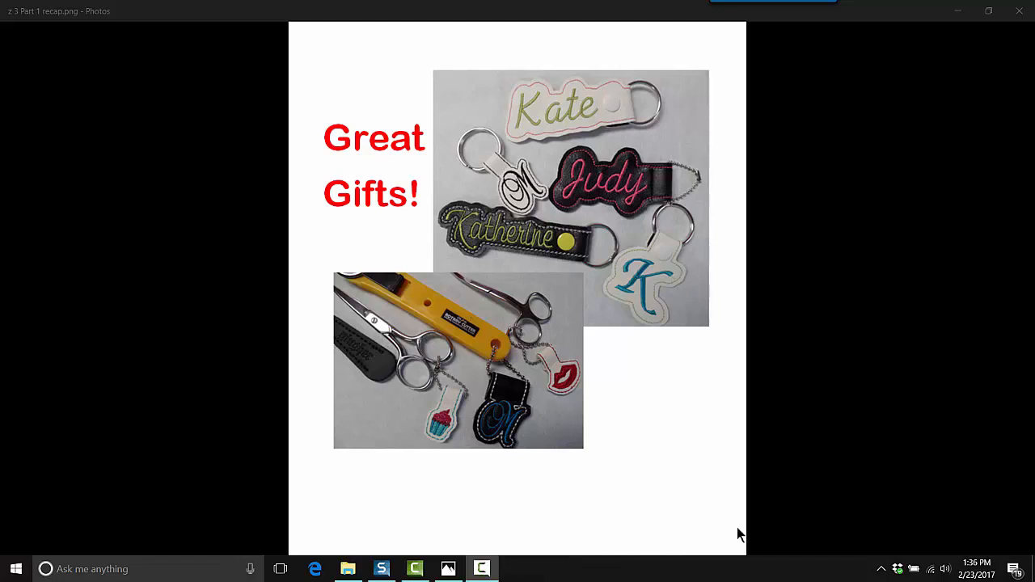
Switch to Photos and advance to the picture z 4 Part 1 Ending.png.
{"action": "left_click", "coordinate": [580, 534]}
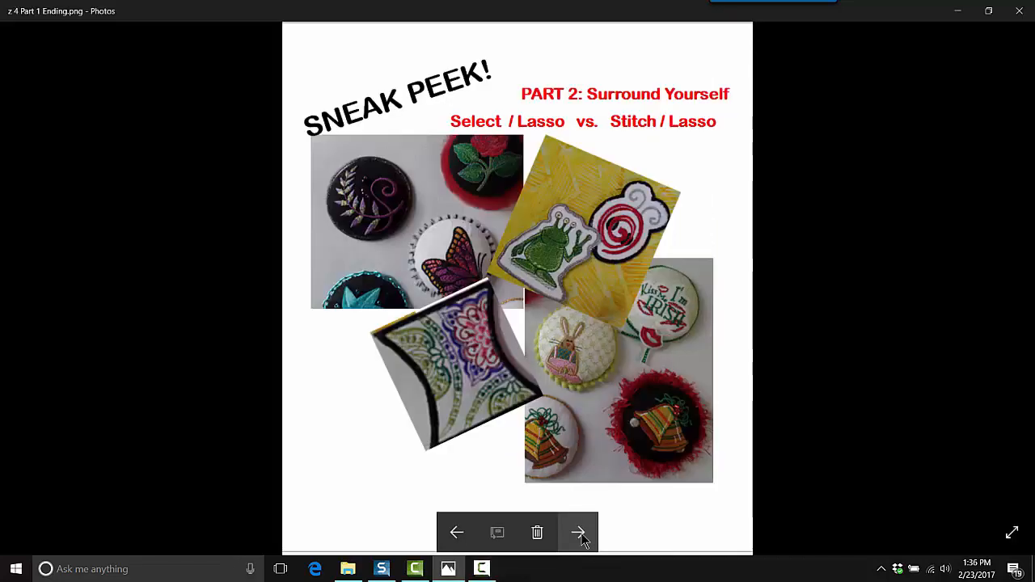